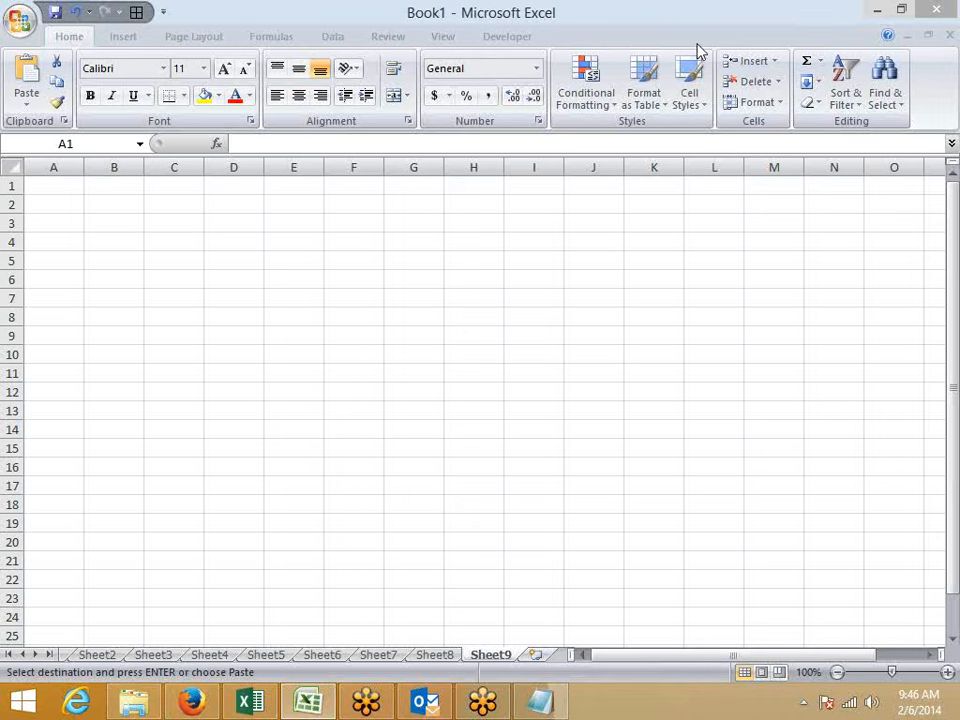
Enter the values 80, 120 and 144 in cells E1 to E3
click(189, 184)
key(Right)
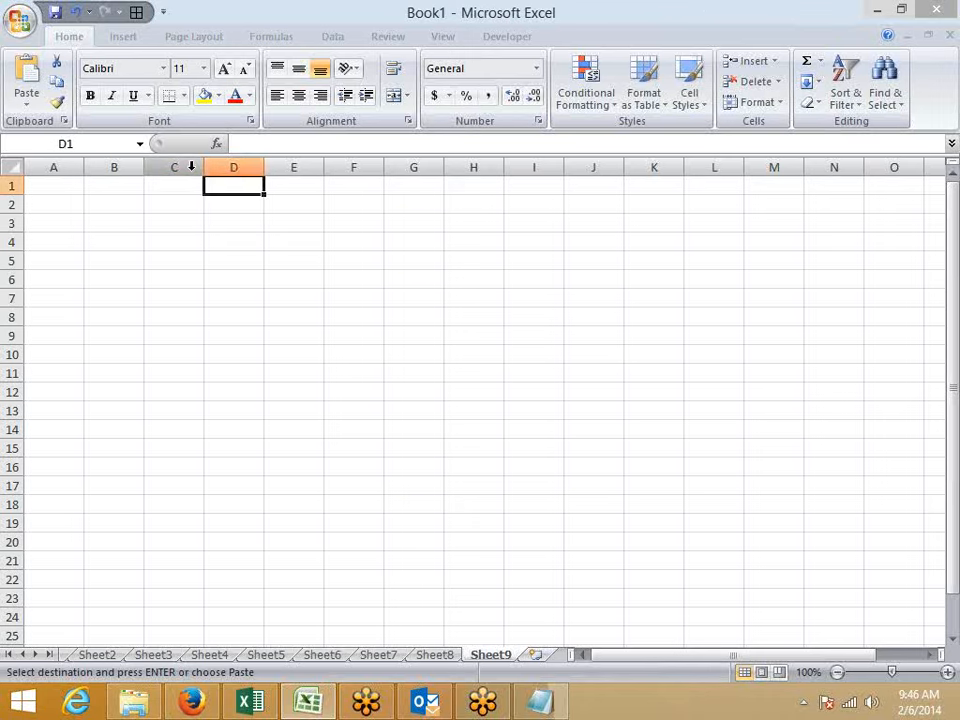
key(Right)
text(80)
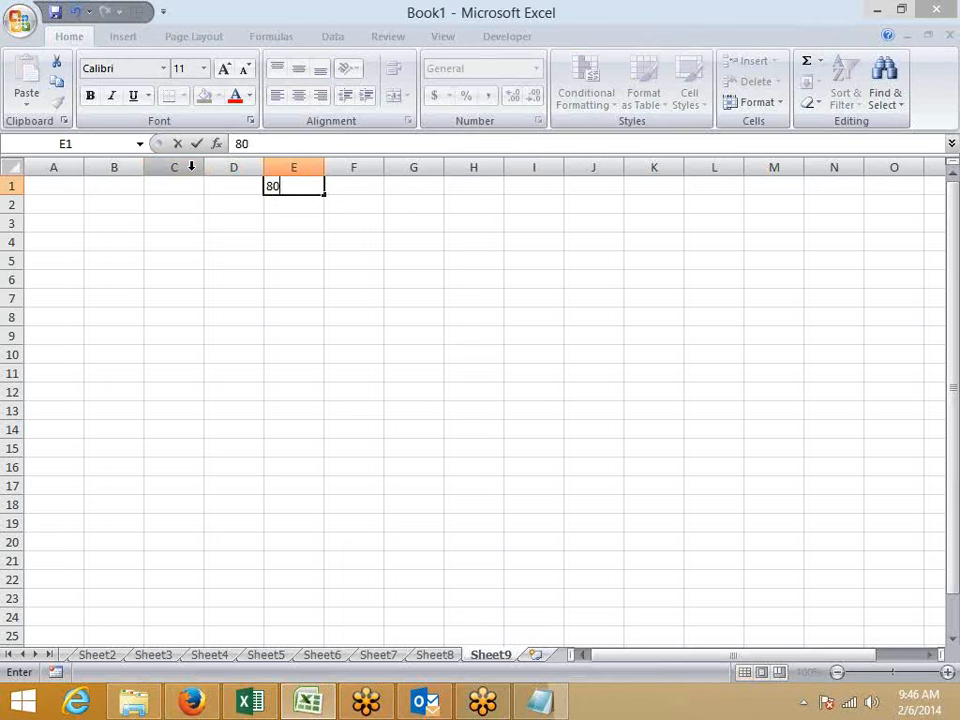
key(Return)
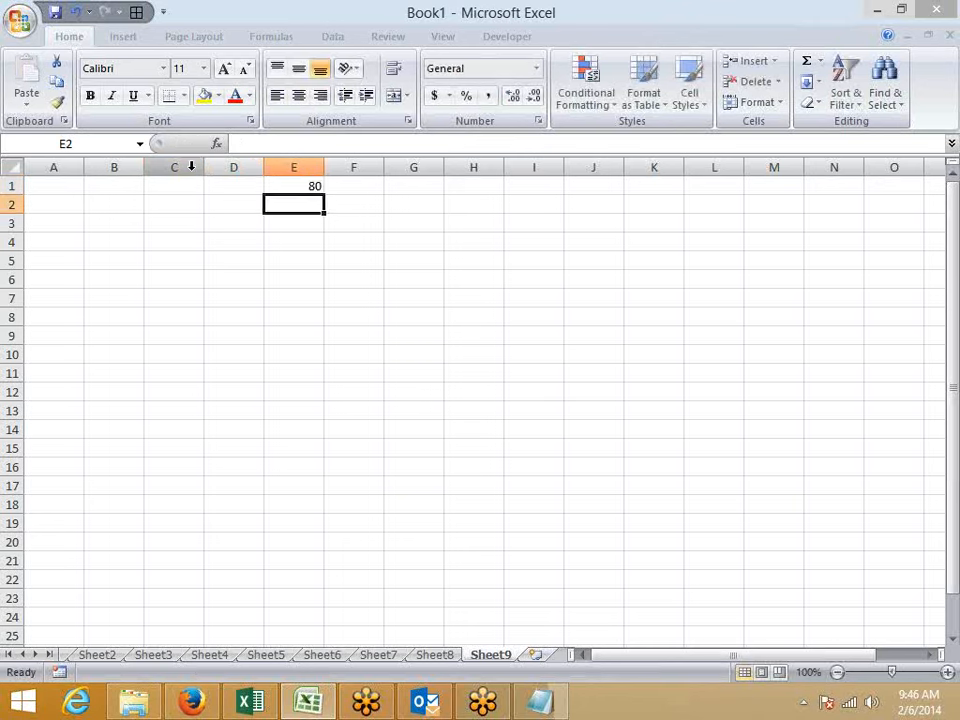
text(120)
key(Return)
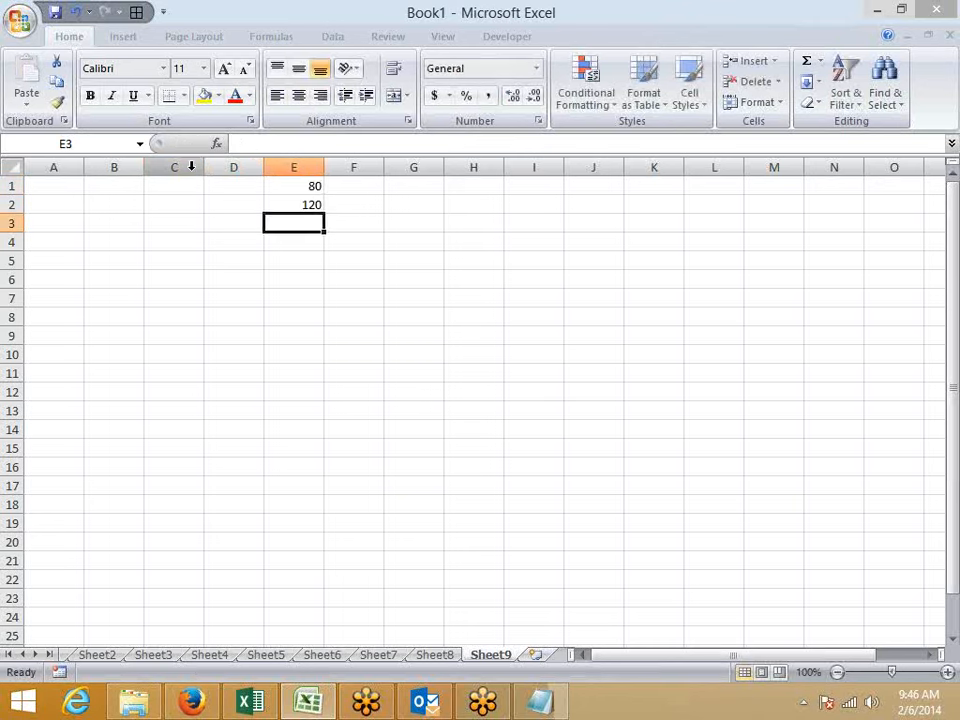
text(144)
key(Return)
Enter the values 10, 6 and 12 in cells F1 to F3
key(Right)
key(Up)
key(Up)
key(Up)
key(Right)
key(Left)
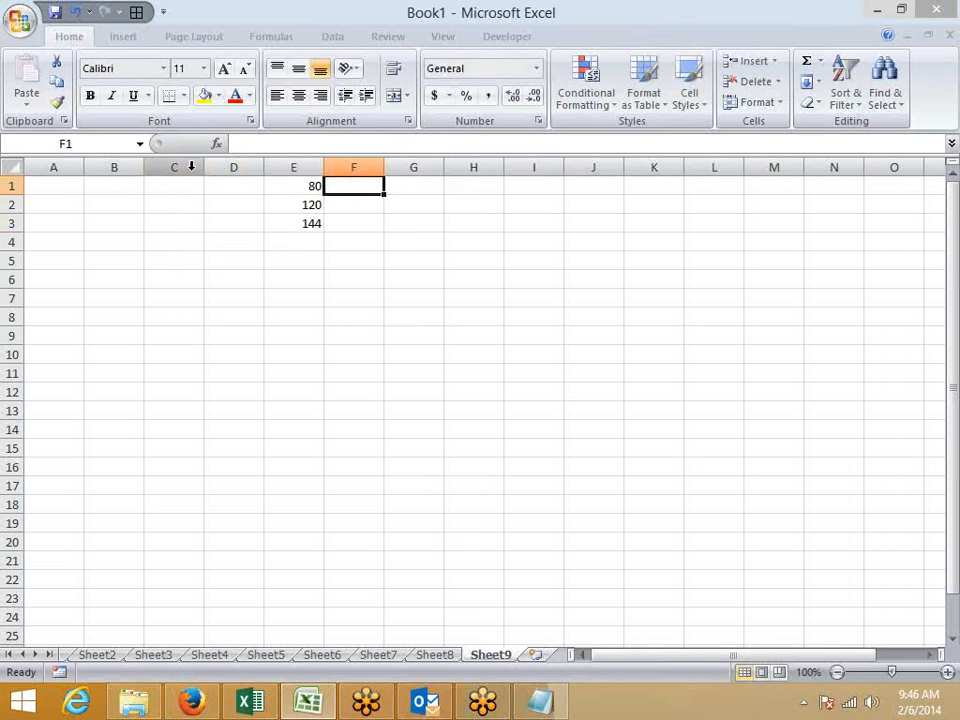
text(10)
key(Return)
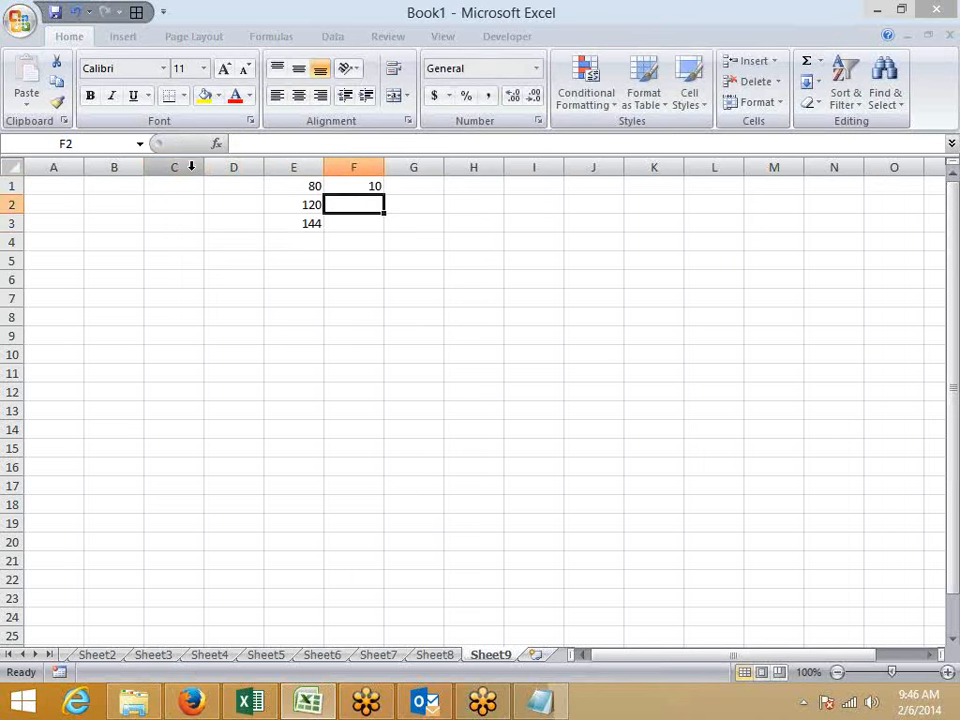
text(6)
key(Return)
text(12)
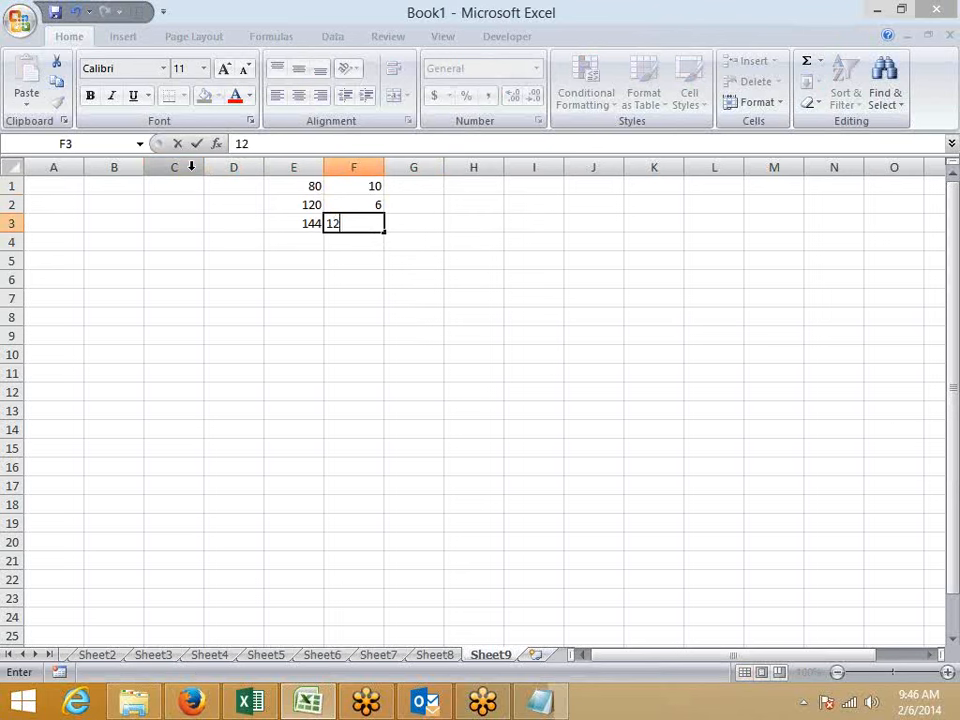
key(Return)
Enter 100 and 20 in E6:F6 and 50 and 5 in E7:F7, leaving rows 4 and 5 blank
key(Return)
key(Down)
key(Left)
text(1)
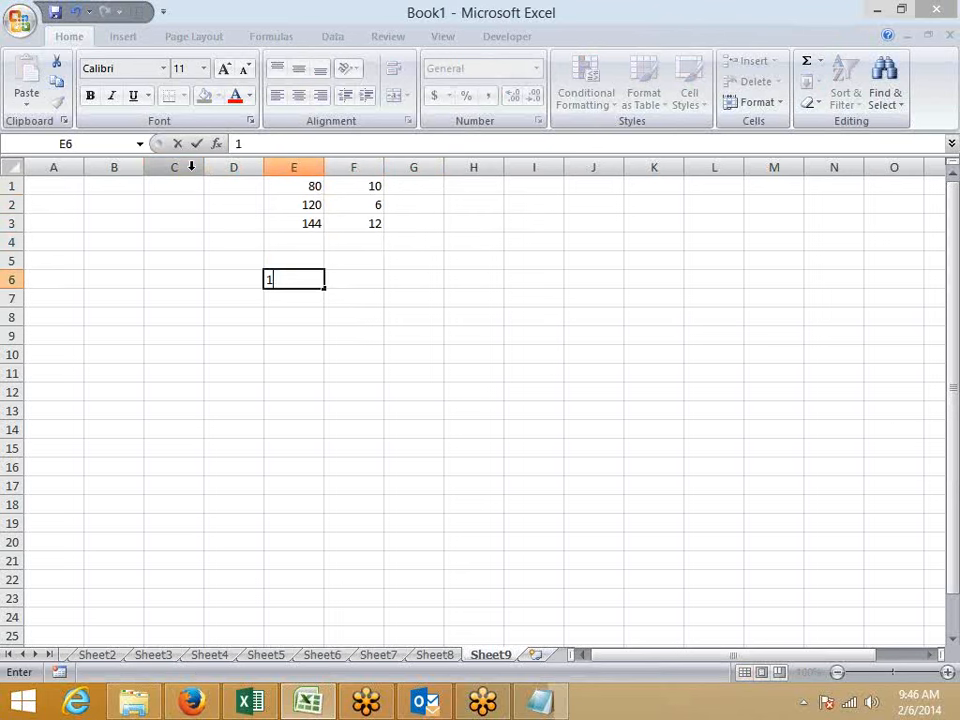
text(00)
key(Right)
text(20)
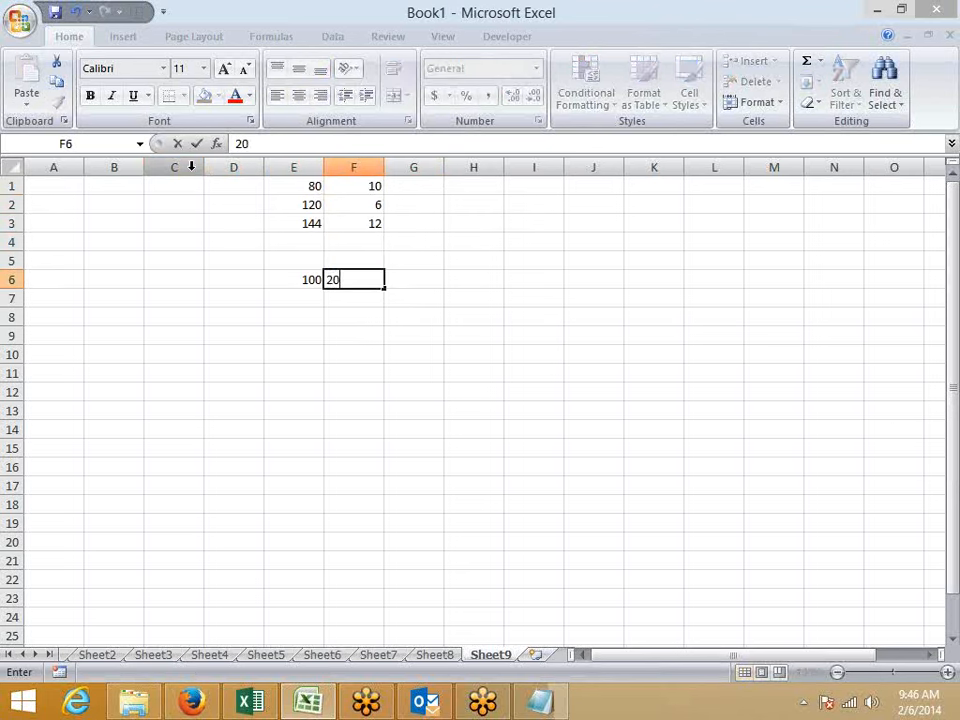
key(Return)
key(Left)
text(50)
key(Right)
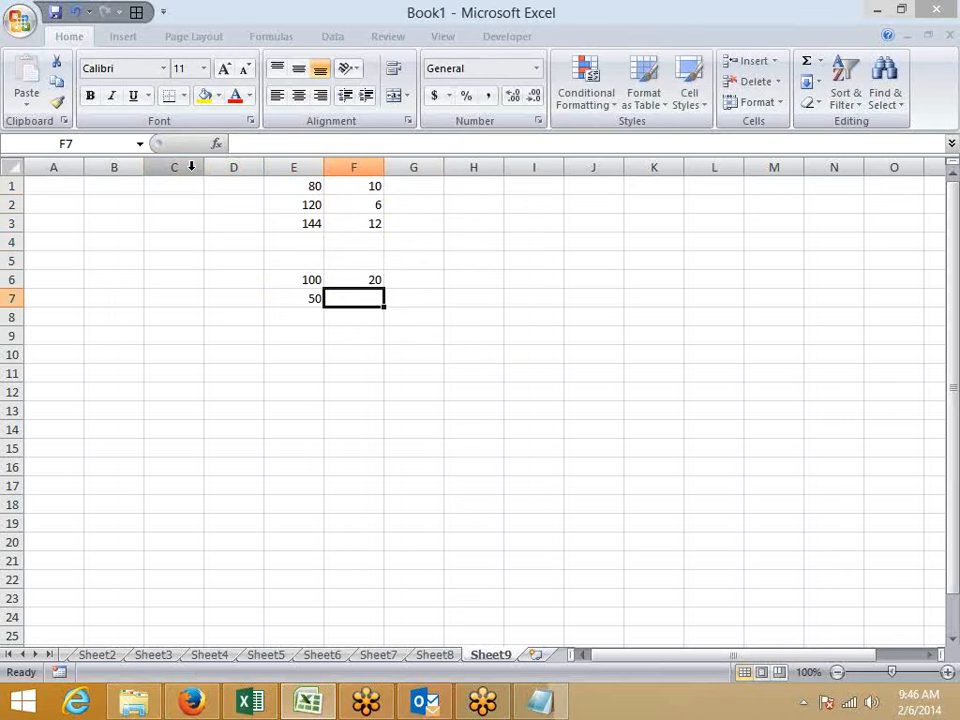
text(5)
key(Right)
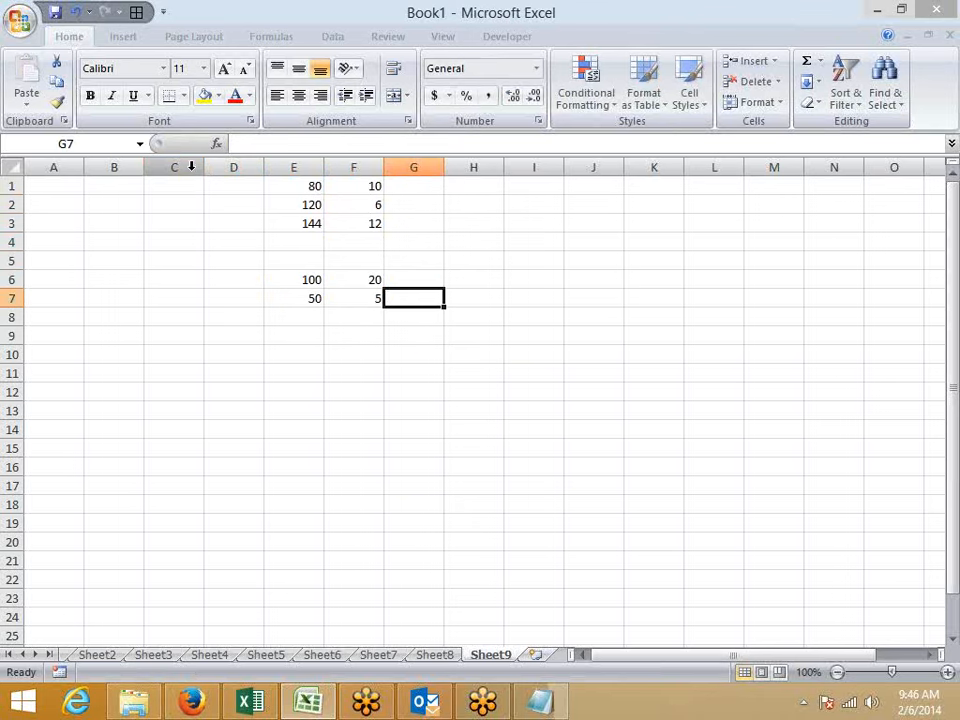
Enter a formula in G1 that divides E1 by F1
key(ctrl+Up)
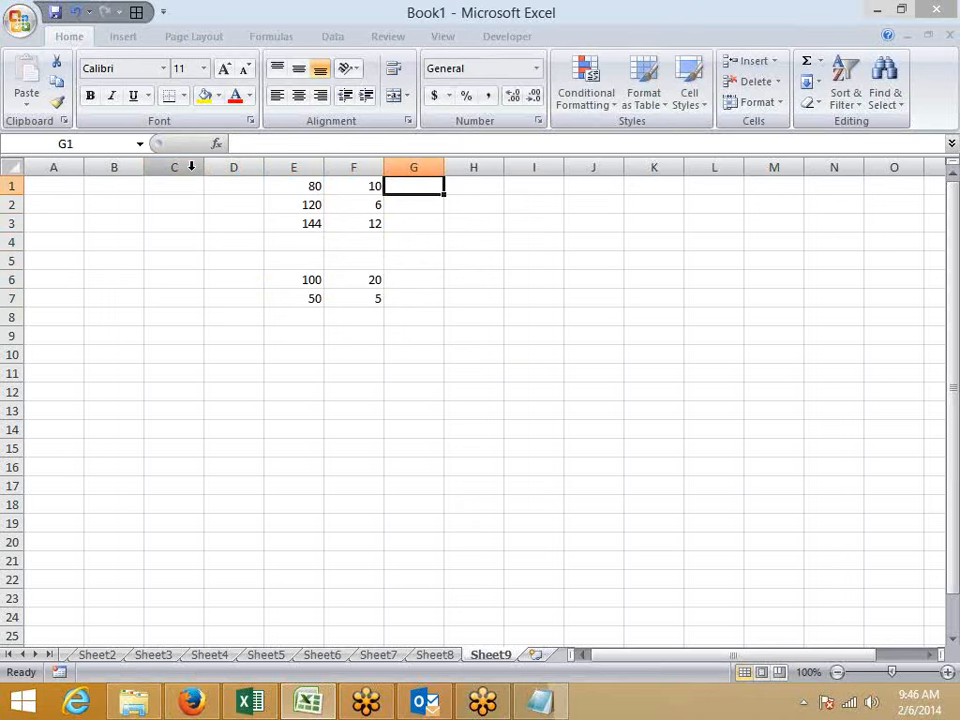
text(=)
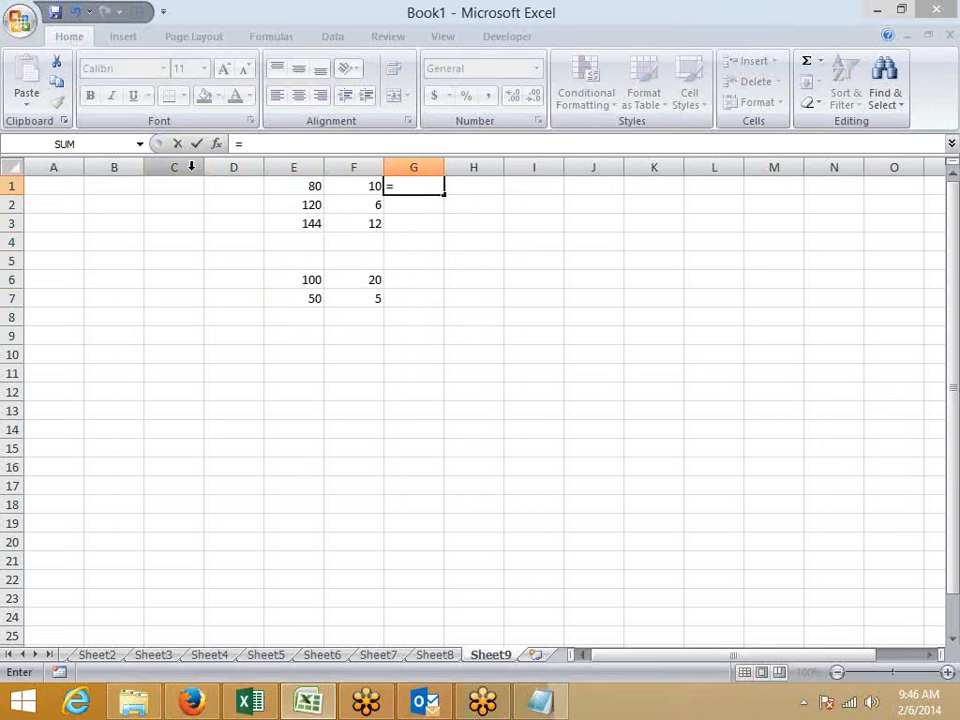
key(Left)
key(Left)
text(/)
key(Left)
key(Return)
Fill the division formula from G1 down to G7
key(Up)
key(shift+Down)
key(shift+Down)
key(shift+Down)
key(shift+Down)
key(shift+Down)
key(shift+Down)
key(ctrl+d)
Label cell D8 as Total
key(Down)
key(Down)
key(Down)
key(Down)
key(Down)
key(Down)
key(Left)
key(Left)
key(Down)
key(Left)
text(Total)
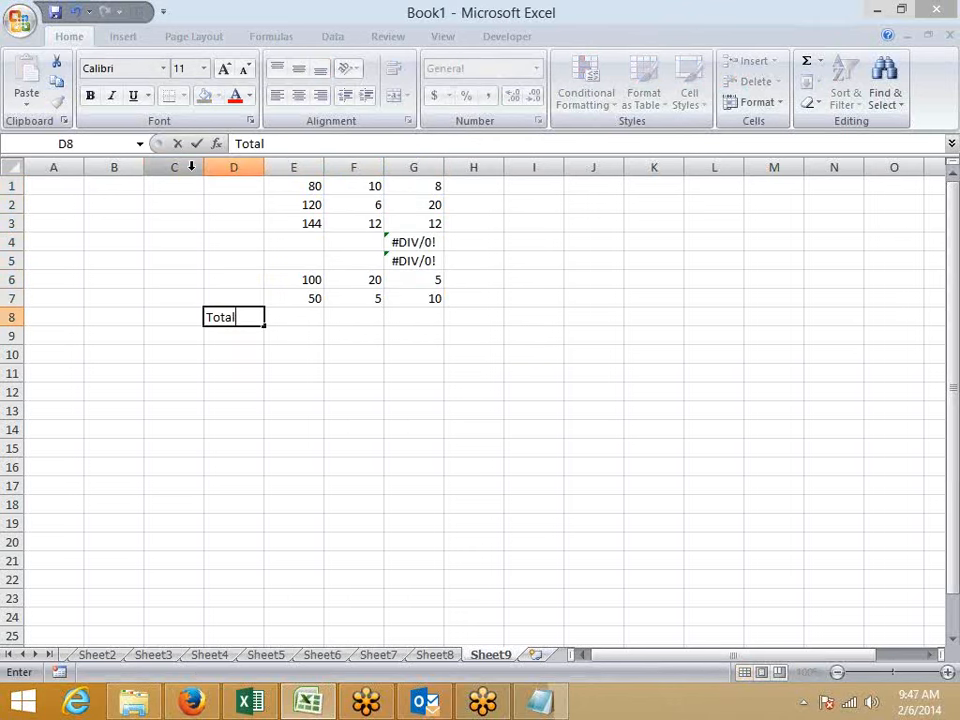
key(Return)
Enter the formula =SUM(E1:E7) in E8 to total column E
key(Up)
key(Right)
text(=sum)
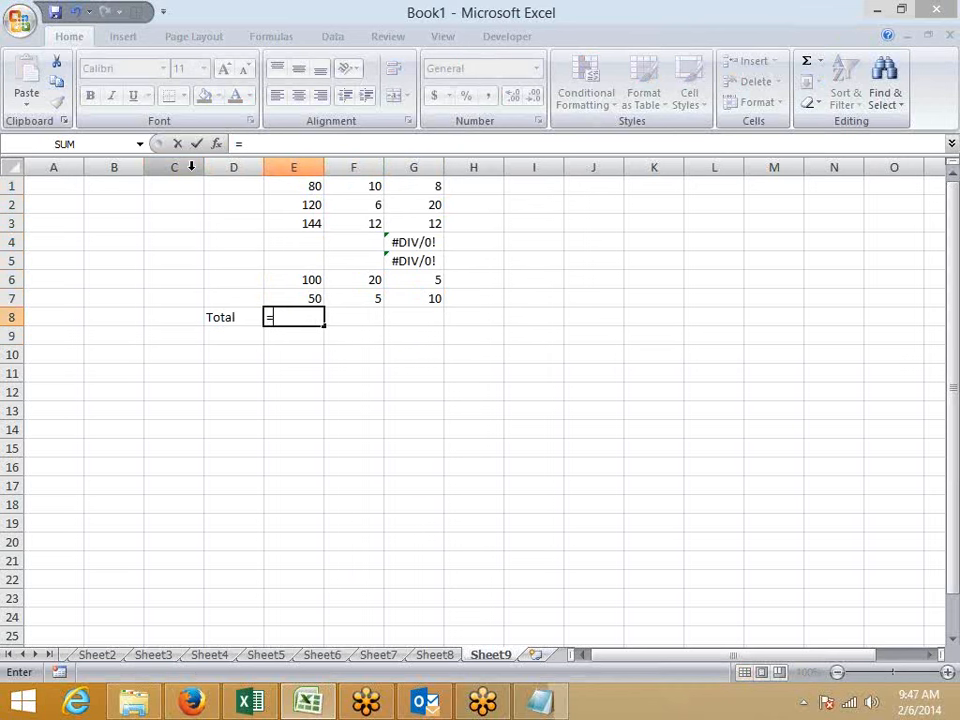
key(Tab)
key(Up)
key(shift+Up)
key(shift+Up)
key(shift+Up)
key(shift+Up)
key(shift+Up)
key(shift+Up)
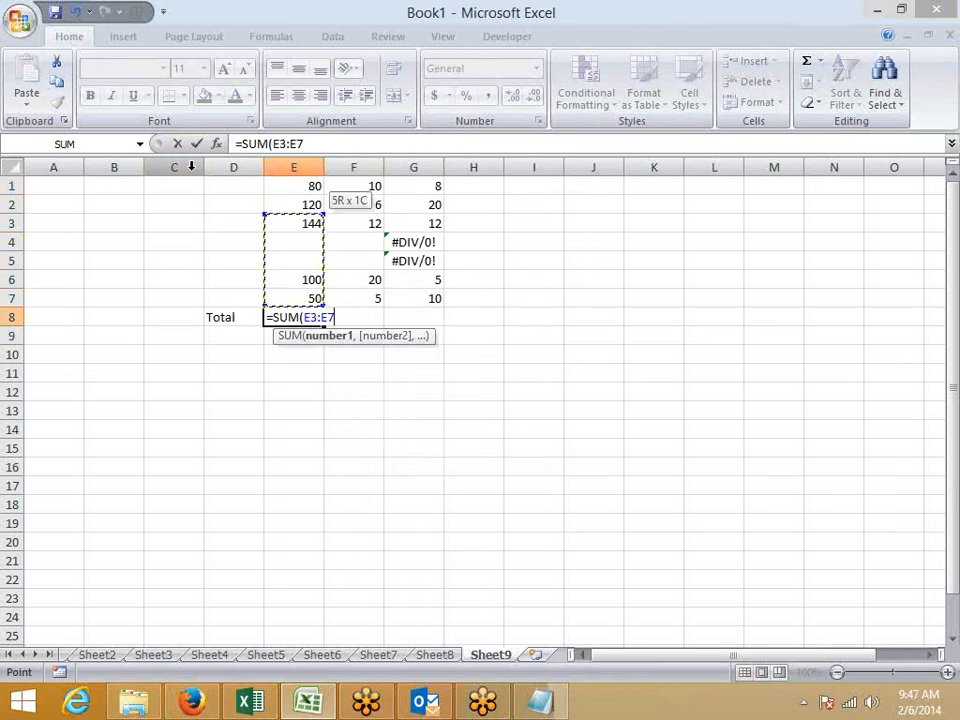
key(Return)
Fill the total formula from E8 across to F8 and G8
key(Up)
key(shift+Right)
key(shift+Right)
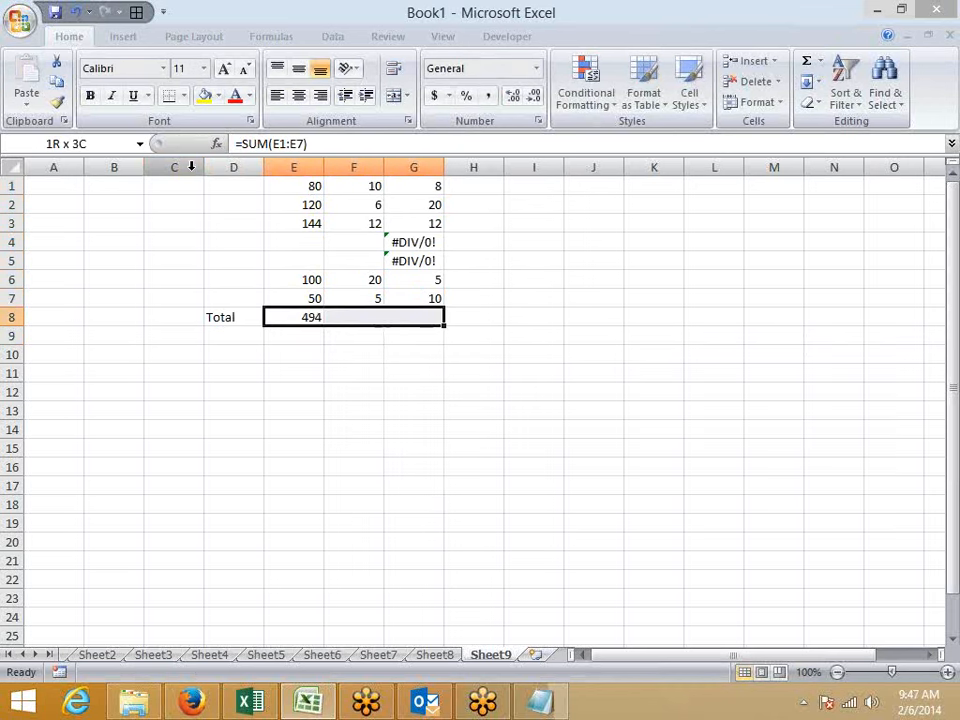
key(ctrl+r)
Clear the SUM formula from cell G8
key(Right)
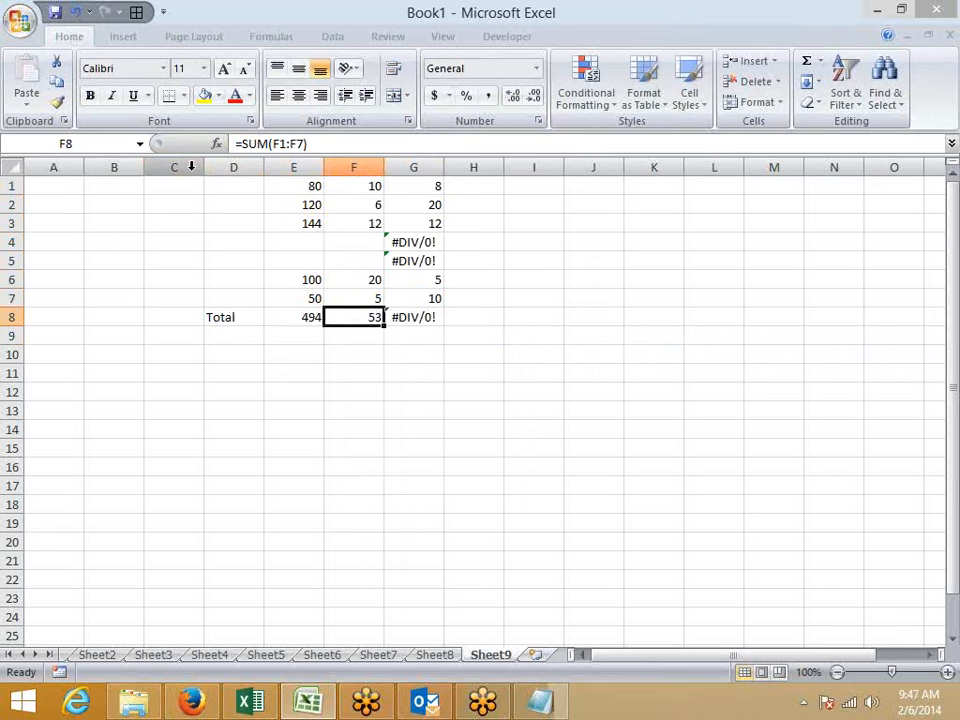
key(Right)
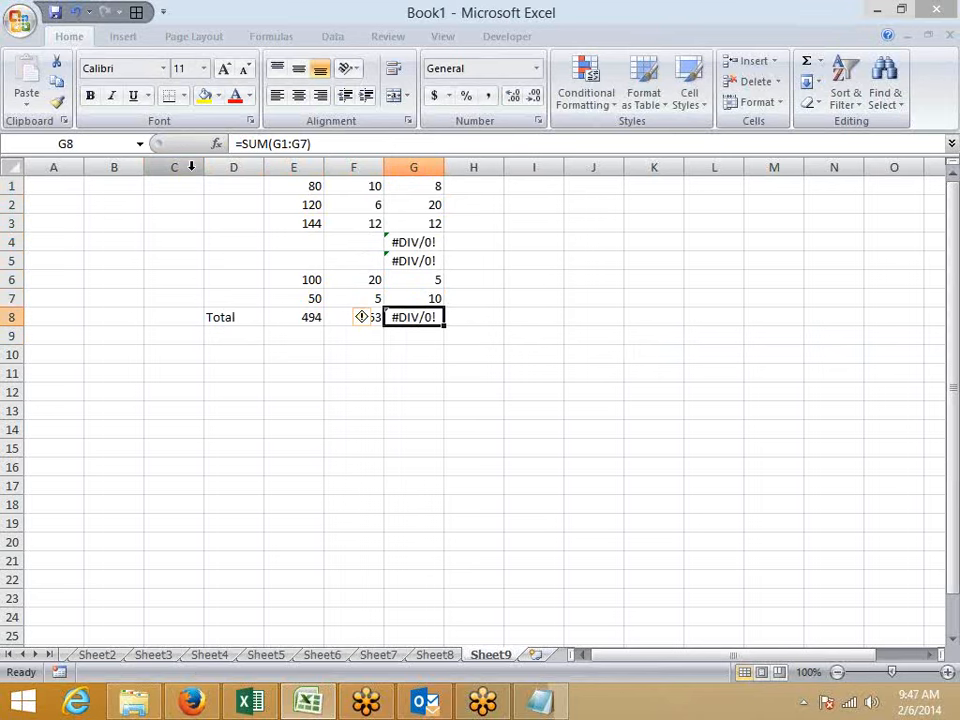
key(Delete)
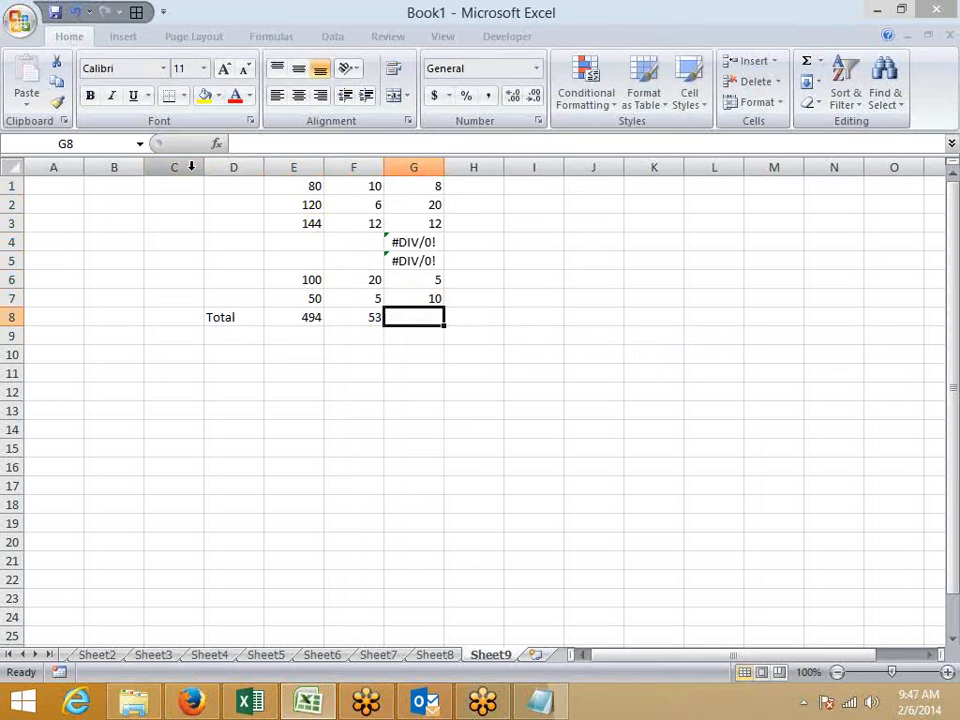
text(=)
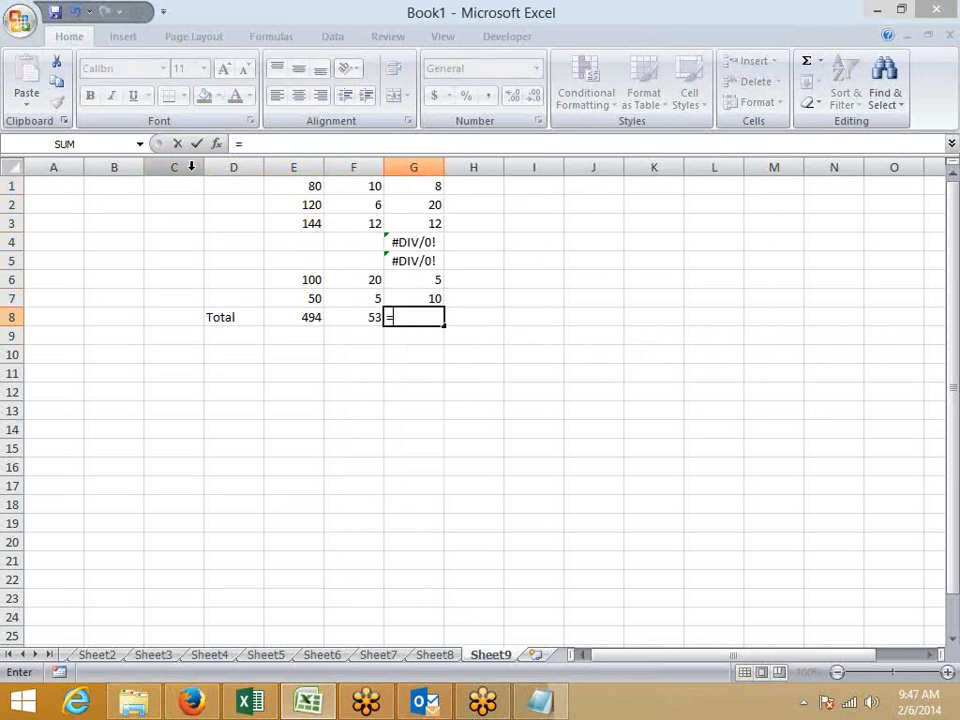
text(a)
key(BackSpace)
key(Escape)
Enter =IFERROR(G1,0) in H1 so that errors from column G are replaced with 0
key(Right)
key(ctrl+Up)
text(=if)
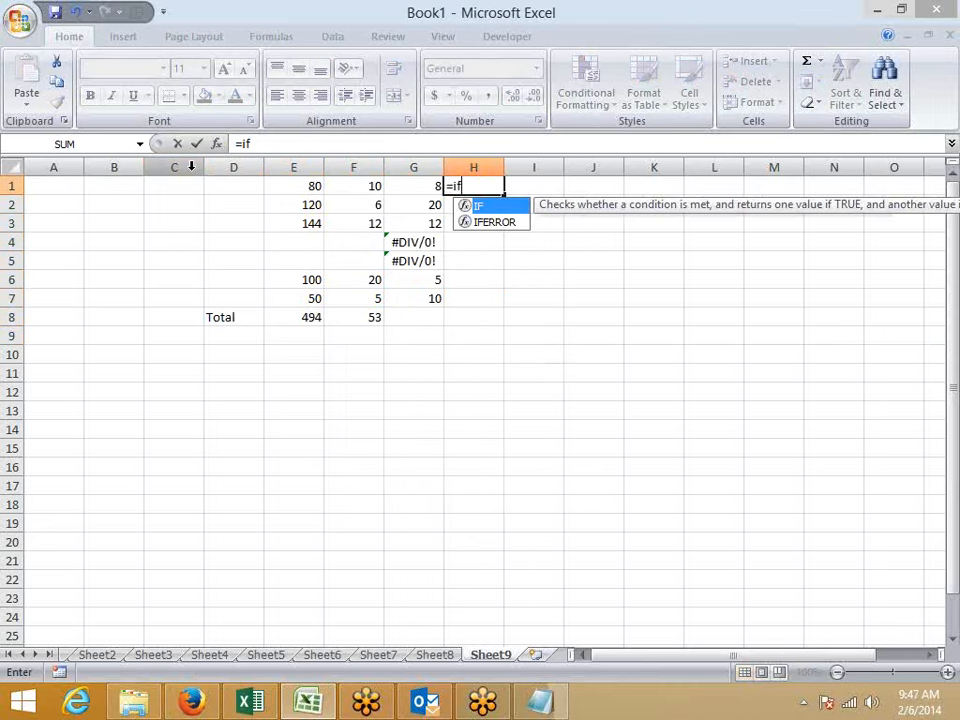
key(Down)
key(Tab)
key(Left)
key(Left)
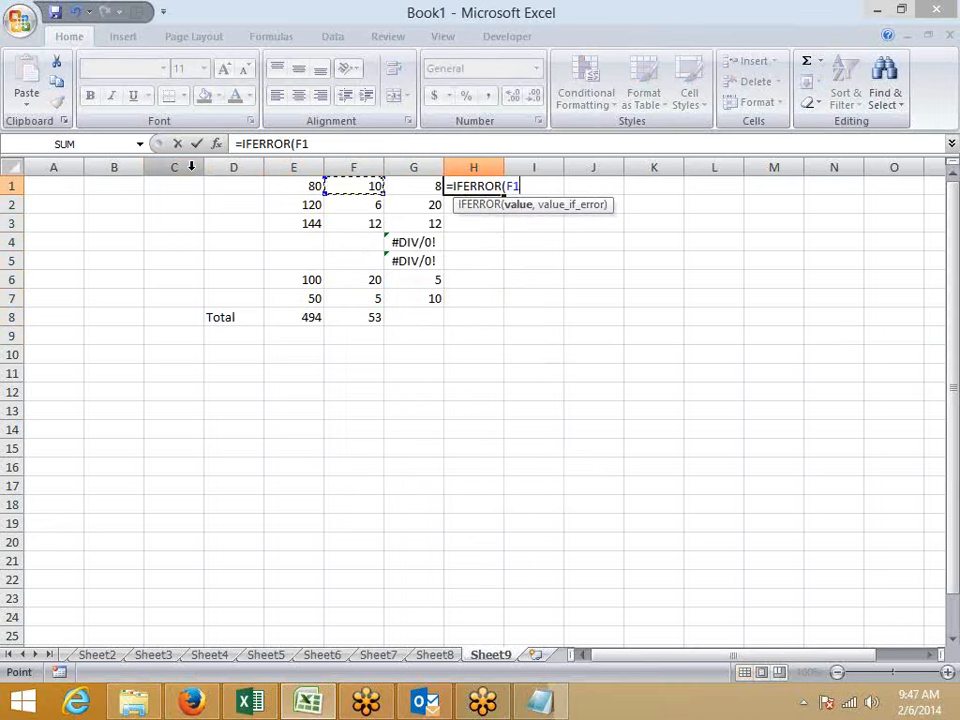
key(Right)
text(,)
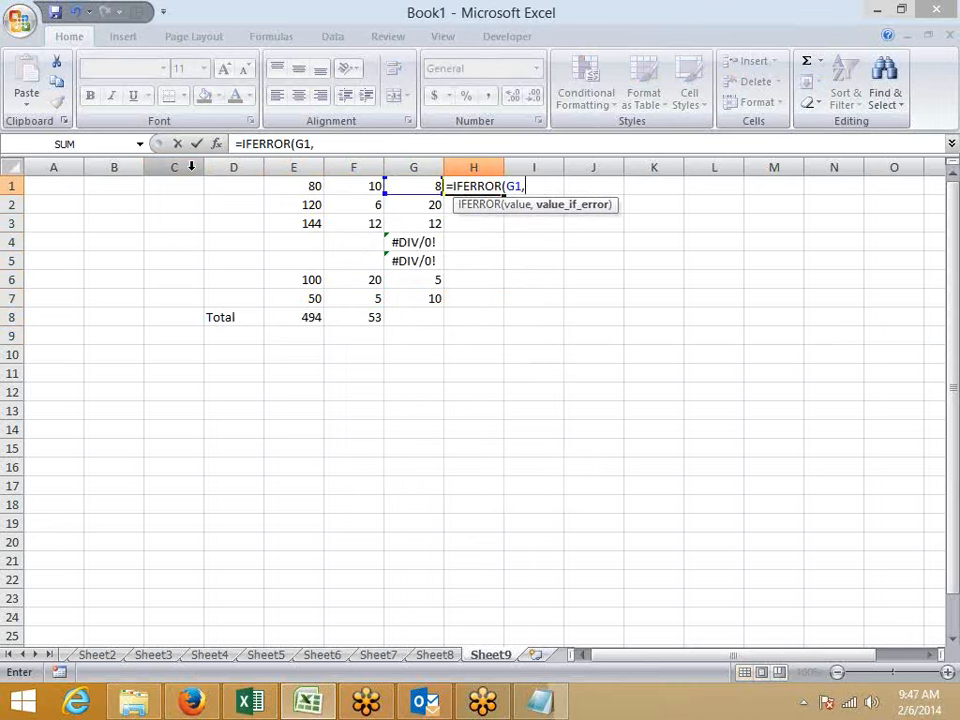
text(0)
key(Return)
Fill the IFERROR formula from H1 down to H7
key(Up)
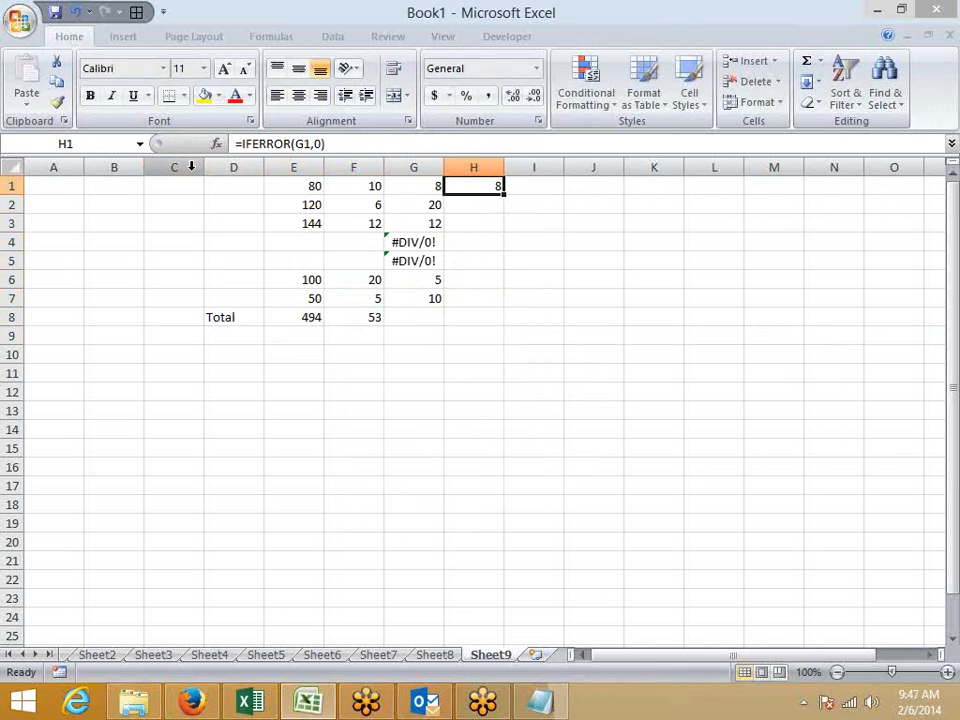
key(shift+Down)
key(shift+Down)
key(shift+Down)
key(shift+Down)
key(shift+Down)
key(shift+Down)
key(ctrl+d)
Total the error-free values of H1:H7 in cell H8 with AutoSum
key(Down)
key(Down)
key(Down)
key(Down)
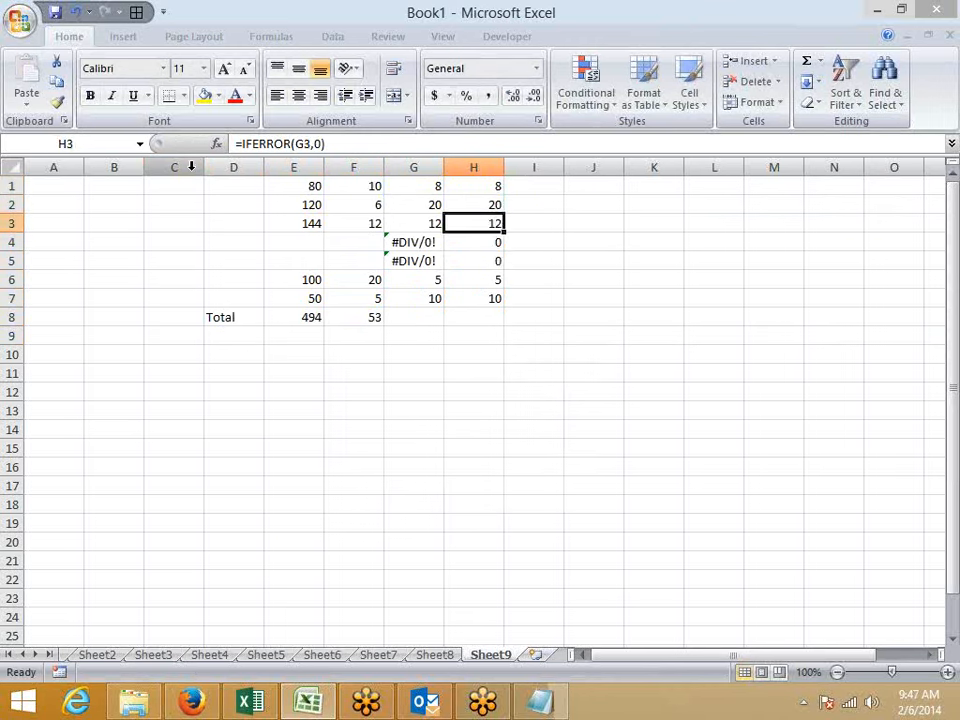
key(Down)
key(Down)
key(Down)
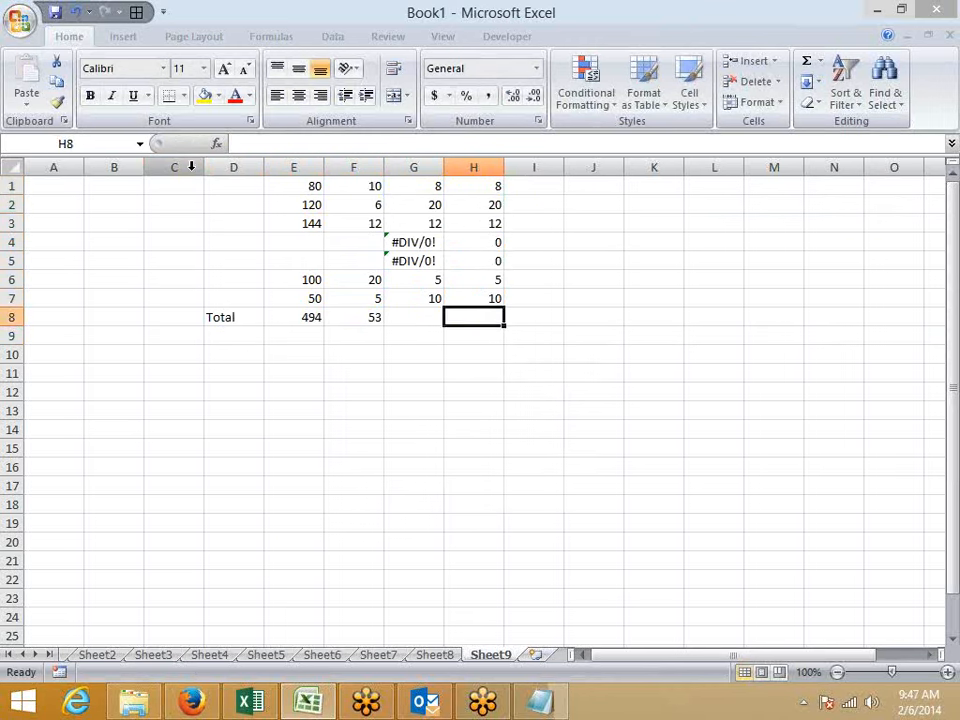
key(alt+equal)
key(Return)
key(Up)
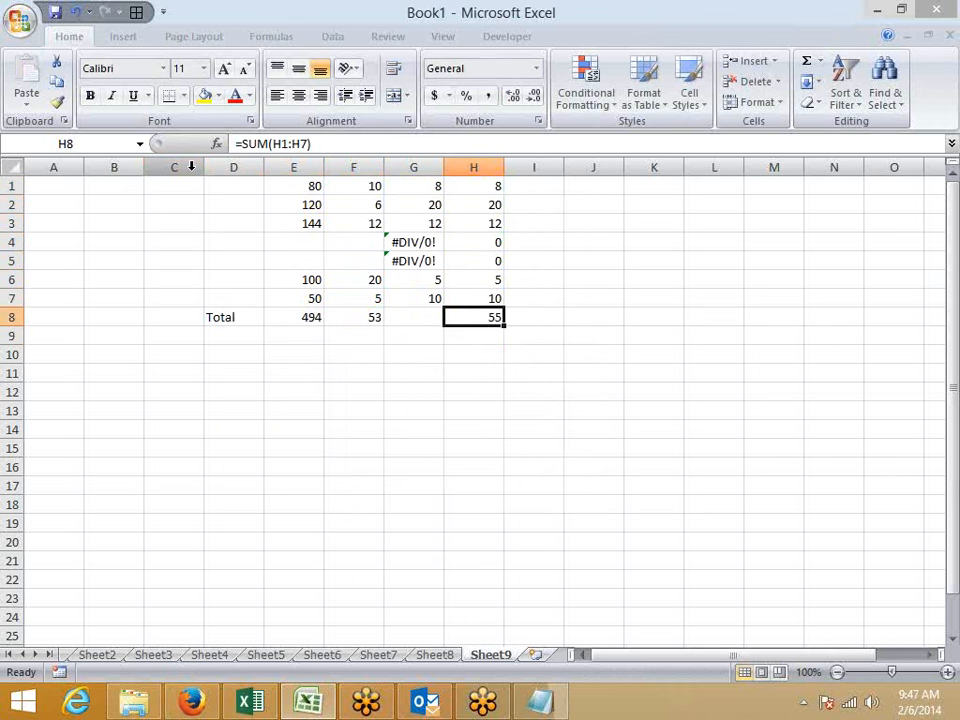
Start a total in G8 that nests IFERROR over G1:G7 inside a SUM function
key(ctrl+shift+Up)
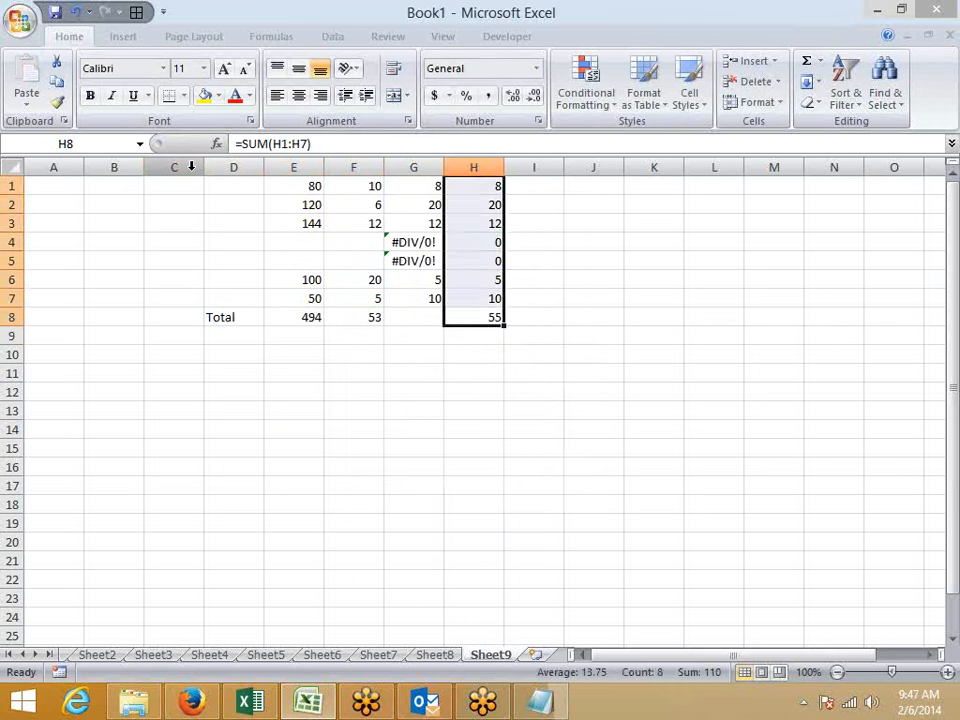
key(Left)
text(=)
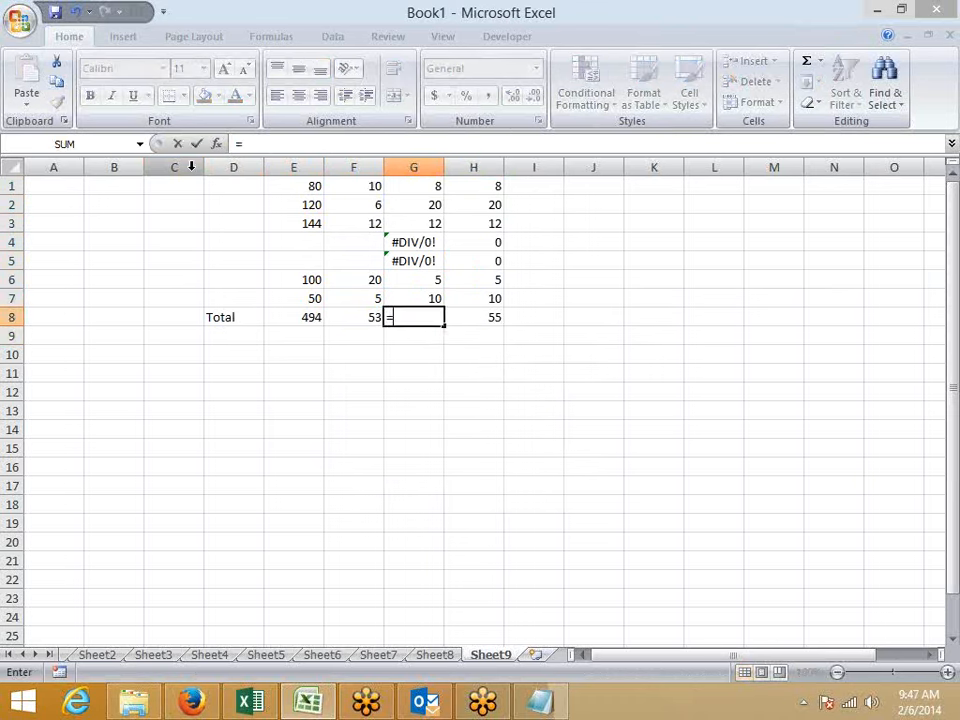
text(sum)
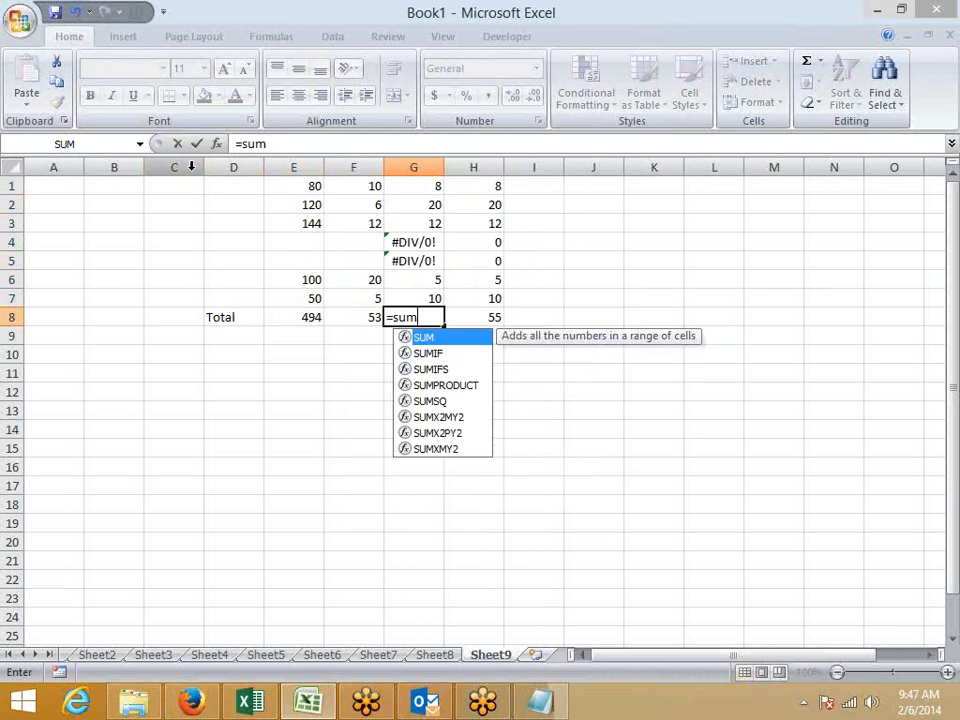
key(Tab)
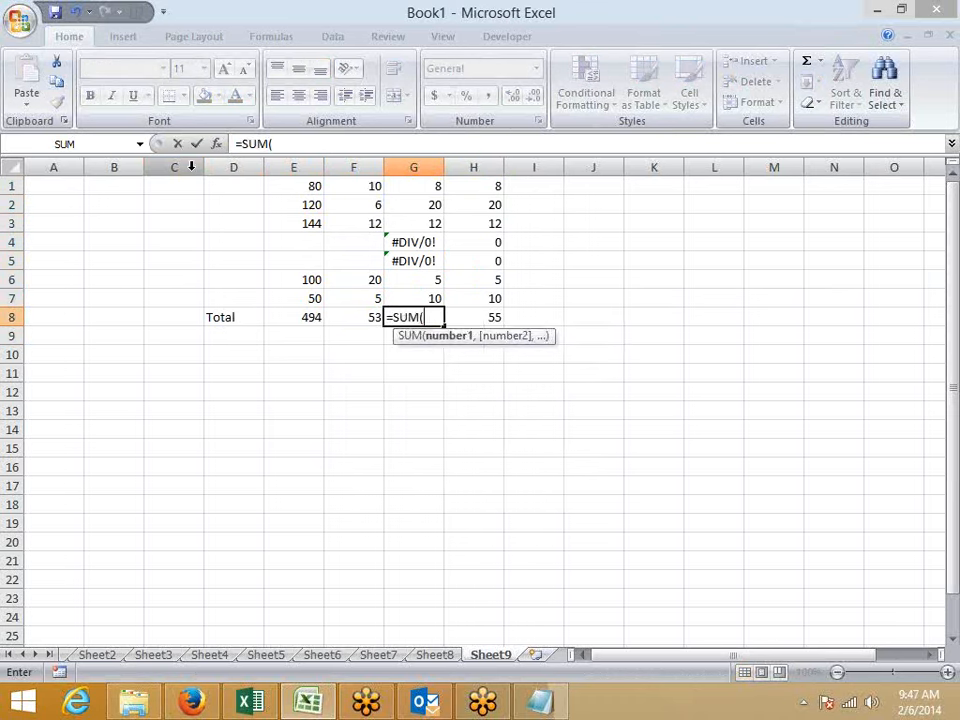
text(if)
key(Down)
key(Tab)
key(Up)
key(shift+Up)
key(shift+Up)
key(shift+Up)
key(shift+Up)
key(shift+Up)
key(shift+Up)
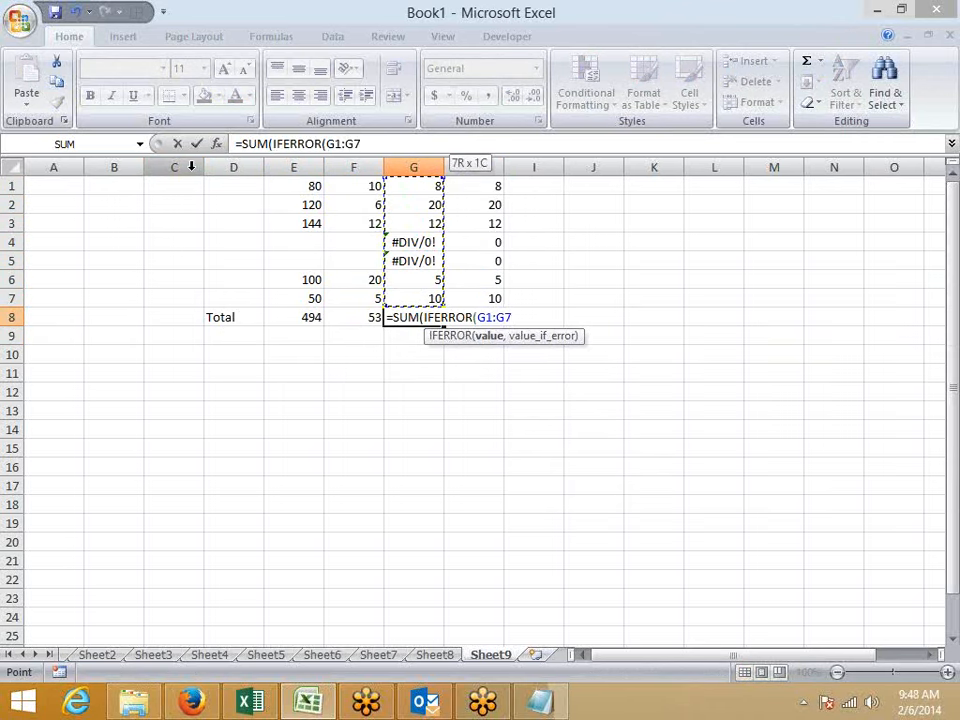
text())
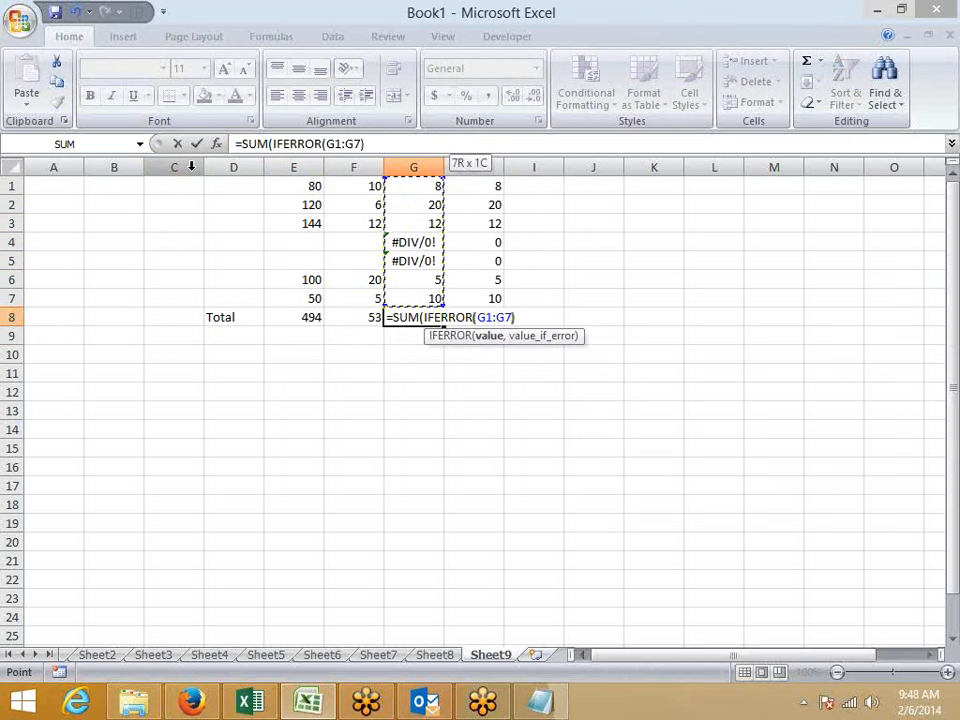
key(Return)
key(Return)
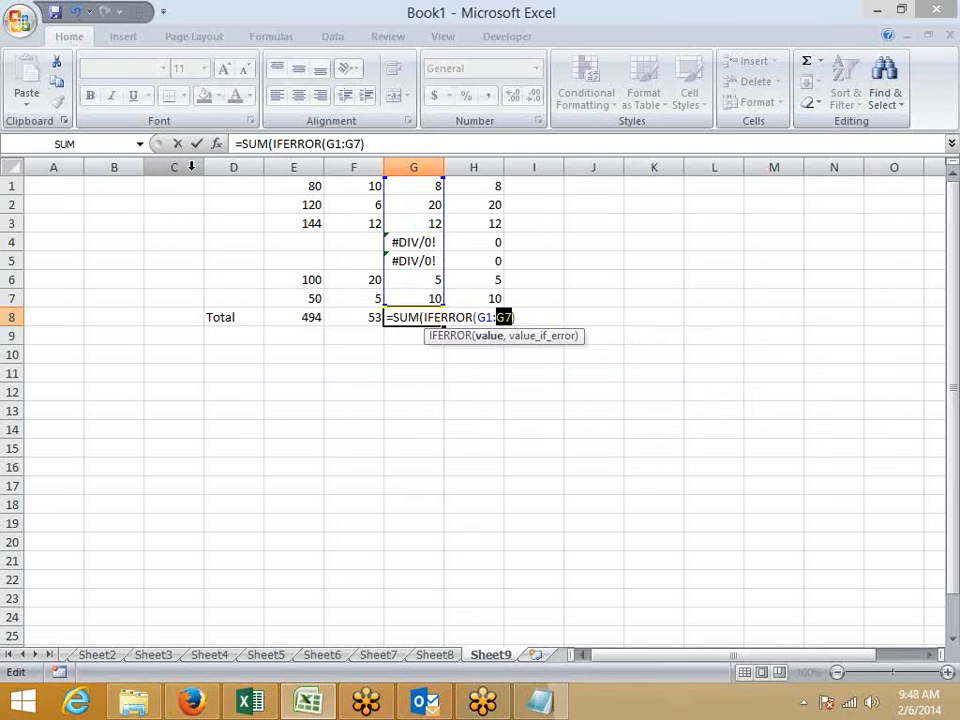
Add 0 as the error replacement value and enter G8 as =SUM(IFERROR(G1:G7,0))
key(Right)
key(Right)
key(BackSpace)
text(,0))
key(Return)
key(Return)
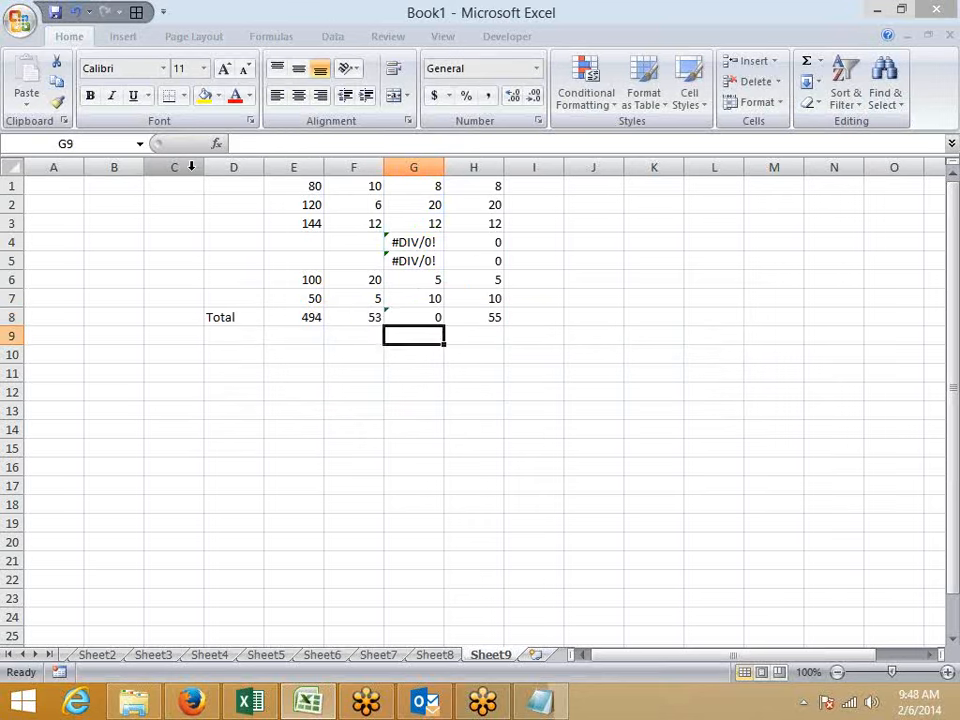
Re-enter the SUM and IFERROR formula in G8 as an array formula
key(Up)
key(F2)
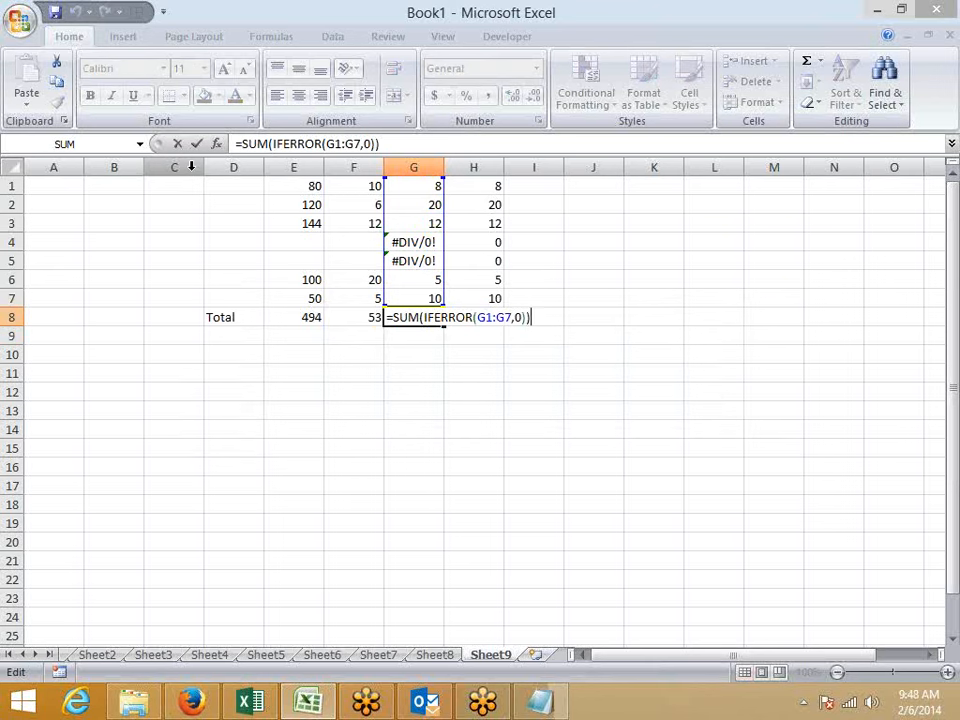
key(ctrl+shift+Return)
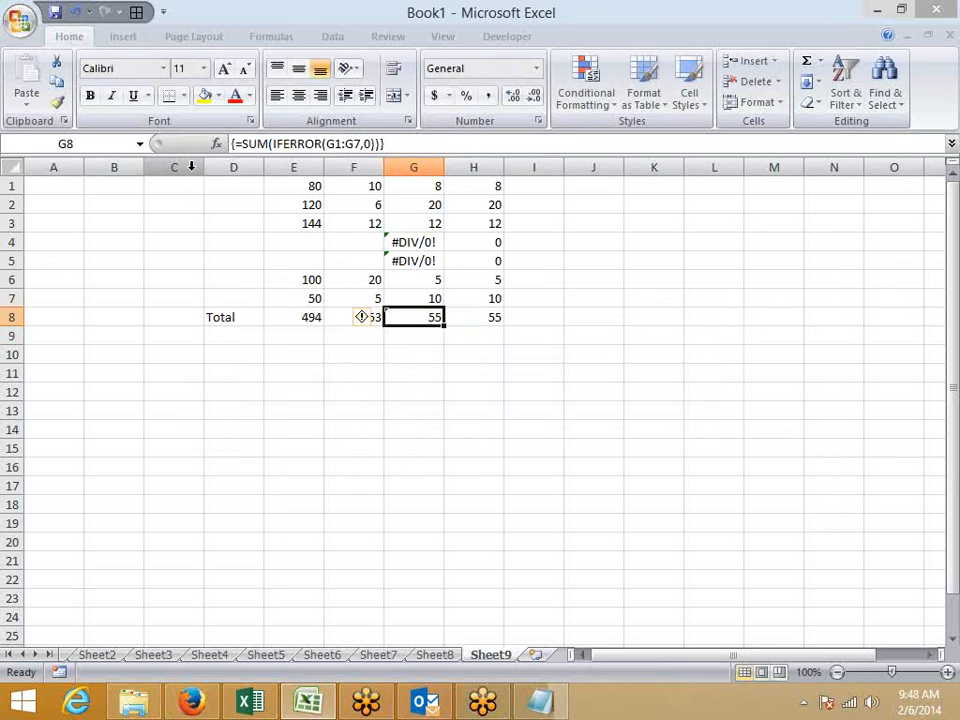
Step through the calculation of the array formula in G8 with Evaluate Formula
click(281, 38)
click(708, 104)
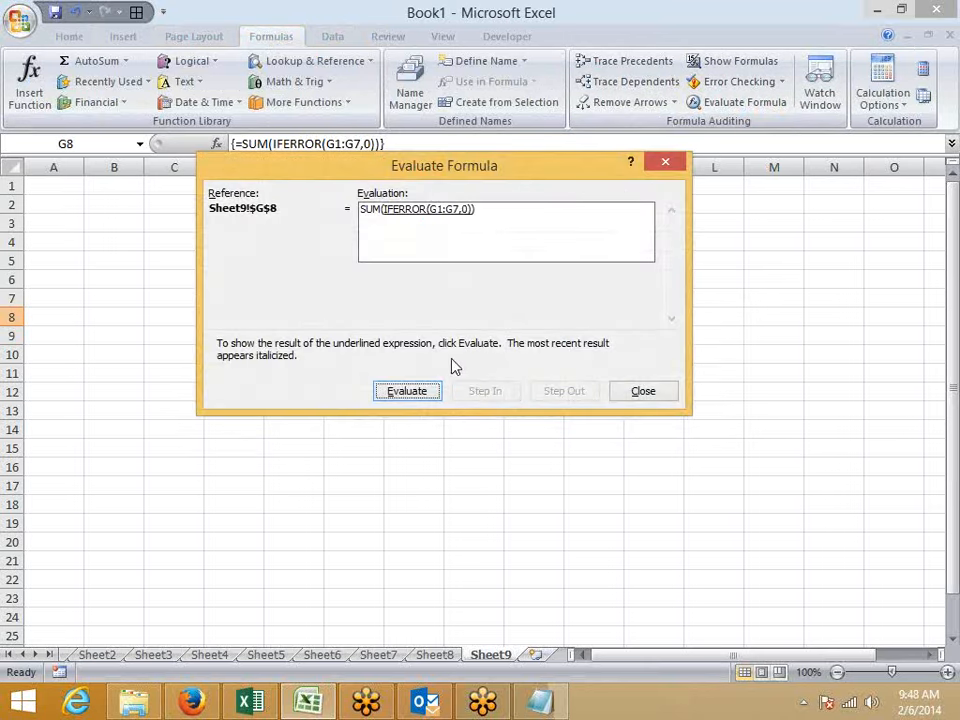
click(425, 393)
click(425, 393)
key(Escape)
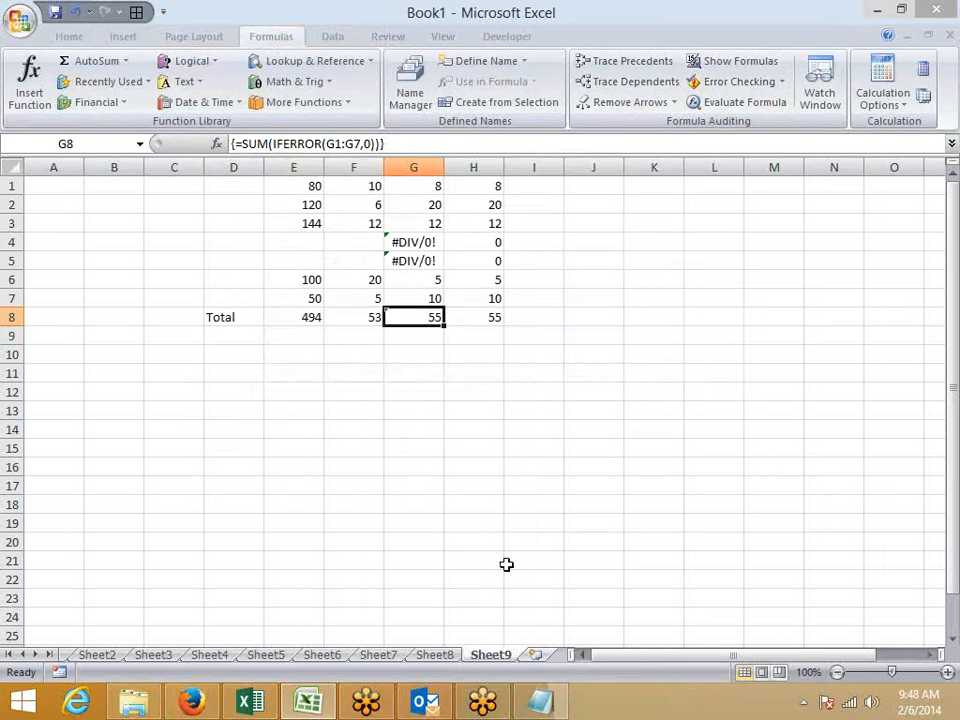
Examine the formulas in column G of Sheet9, including the array total in G8
click(535, 447)
click(440, 657)
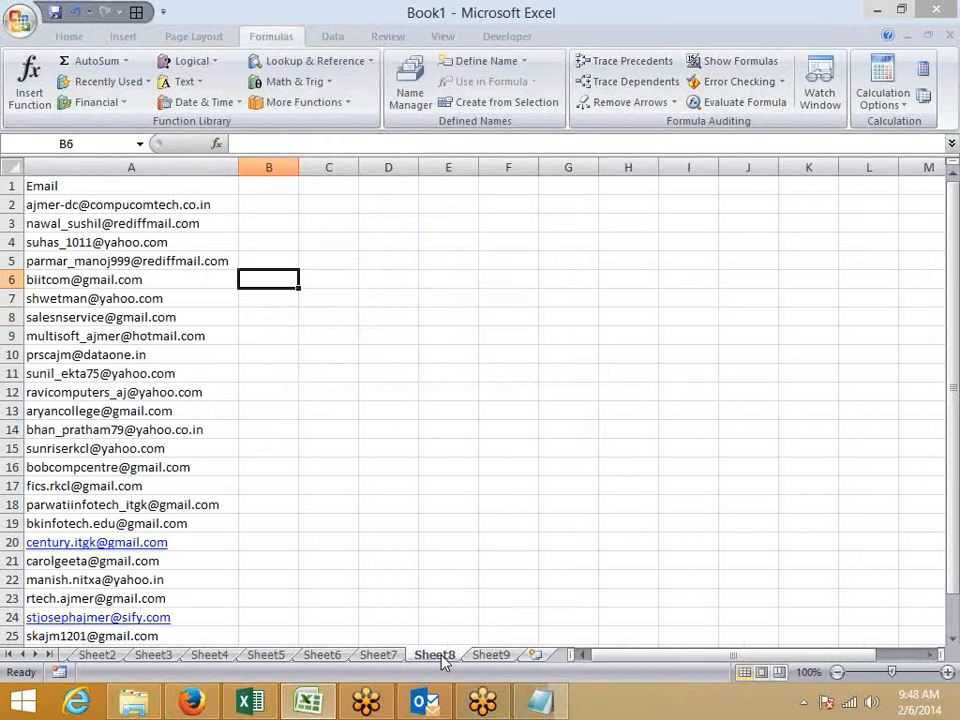
click(494, 657)
click(424, 244)
click(434, 298)
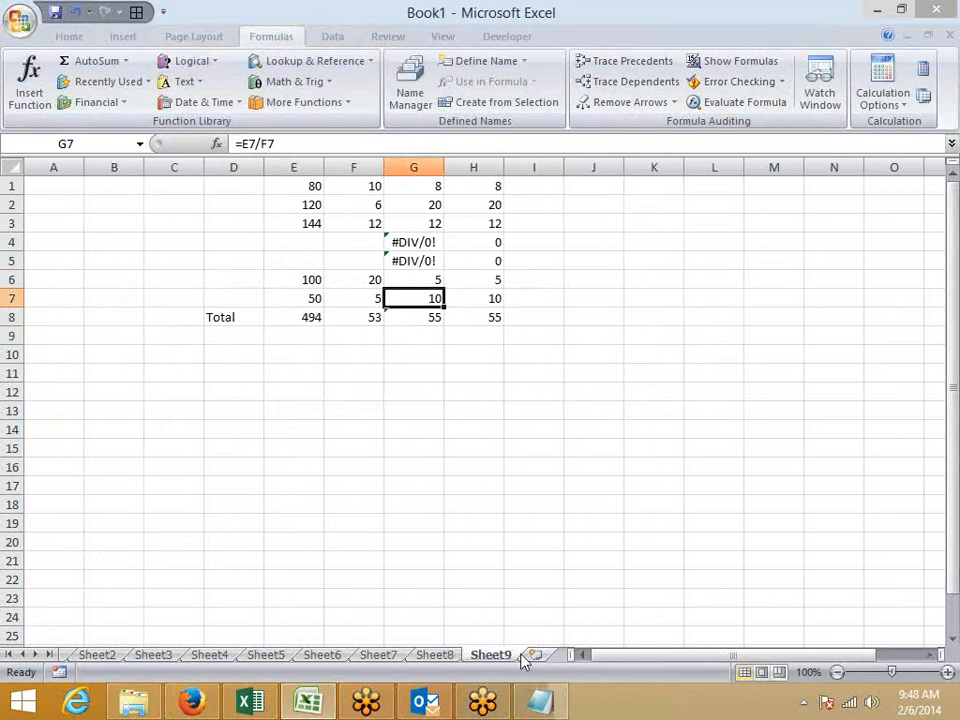
click(429, 223)
click(432, 260)
click(438, 317)
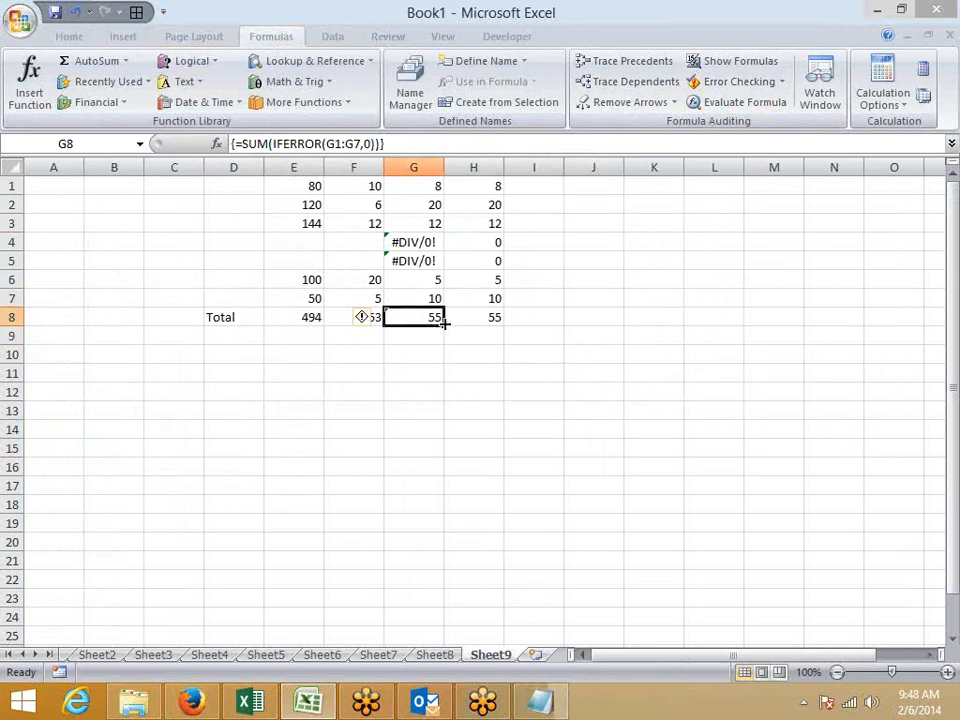
double_click(495, 655)
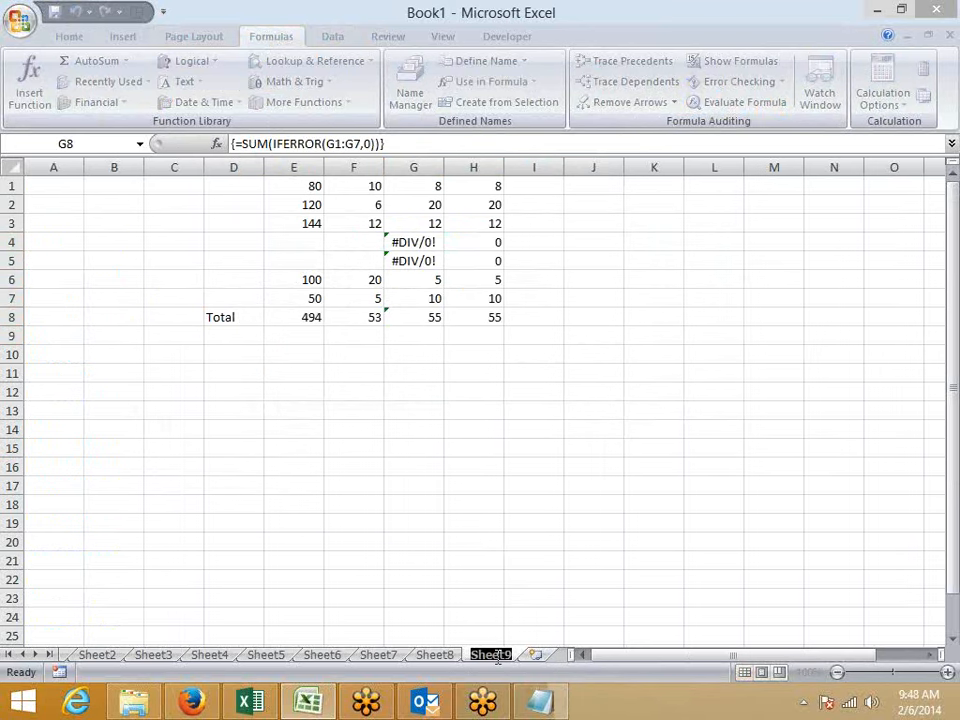
key(Return)
Copy the data block with its totals from Sheet9 into a new workbook, starting at A1 of Sheet1
drag(598, 372, 167, 118)
key(ctrl+c)
key(ctrl+n)
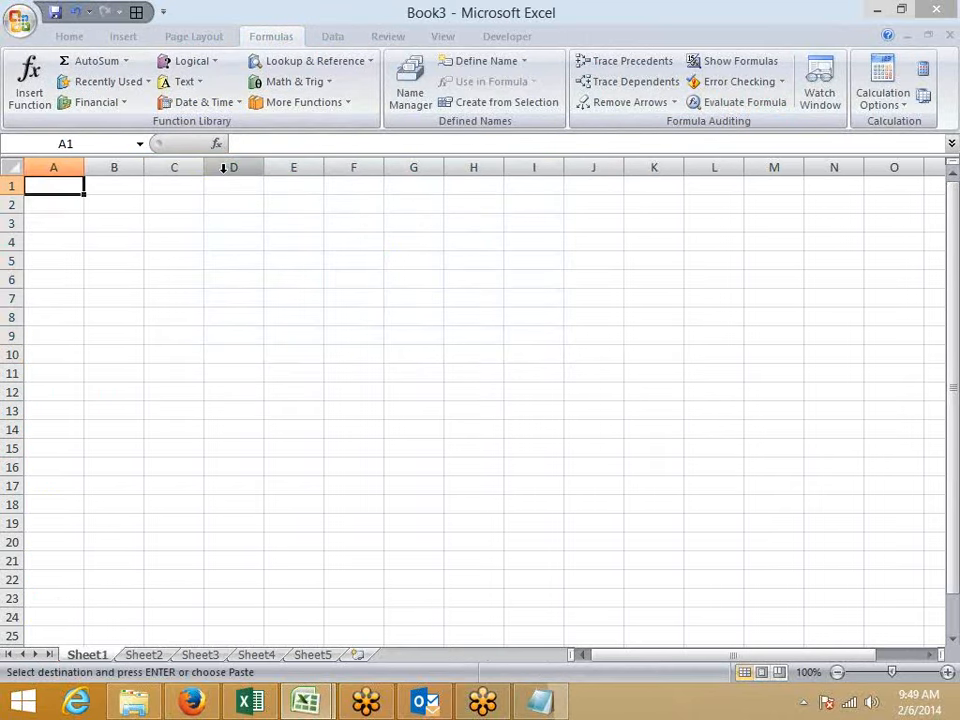
key(ctrl+v)
Rename the Sheet1 worksheet of the new workbook to E1
double_click(104, 654)
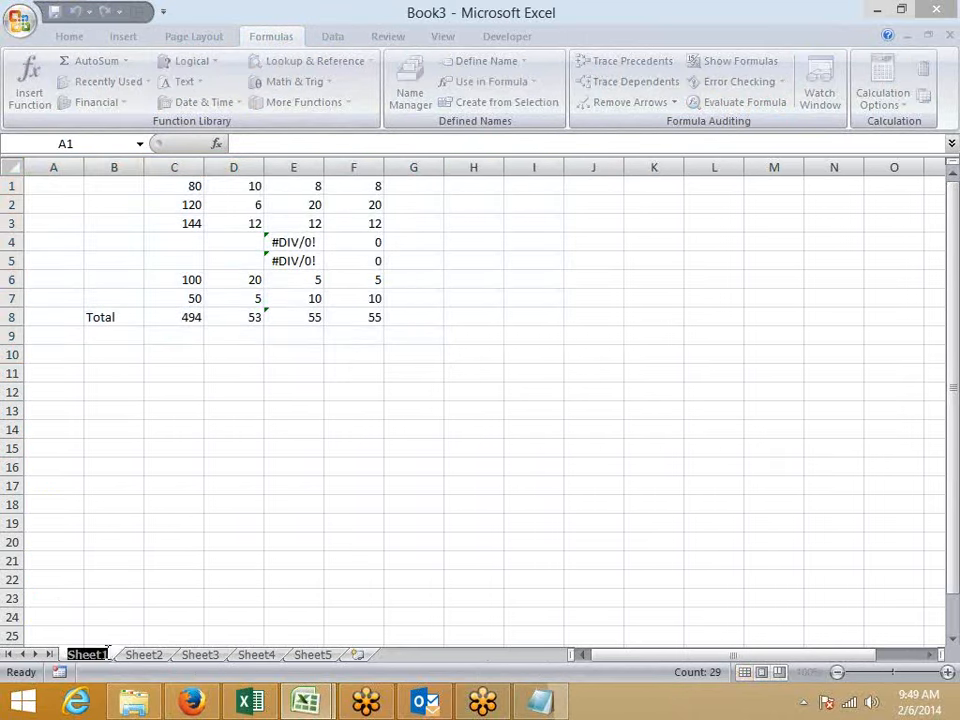
text(q1)
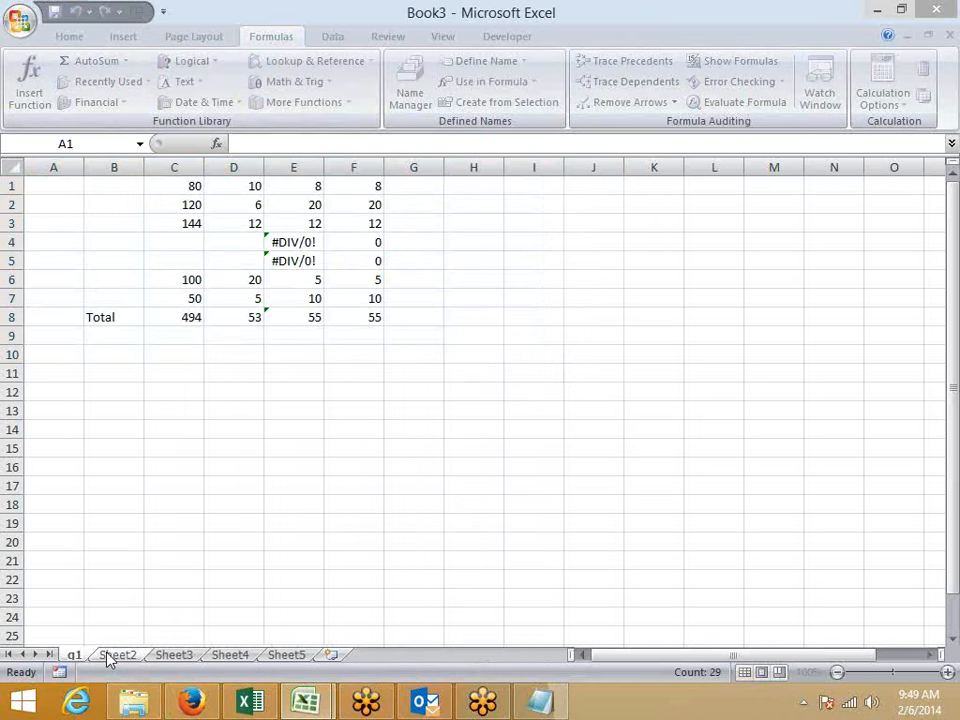
key(BackSpace)
key(BackSpace)
text(E1)
click(138, 603)
Rename the Sheet2 worksheet to E2
double_click(125, 655)
text(E)
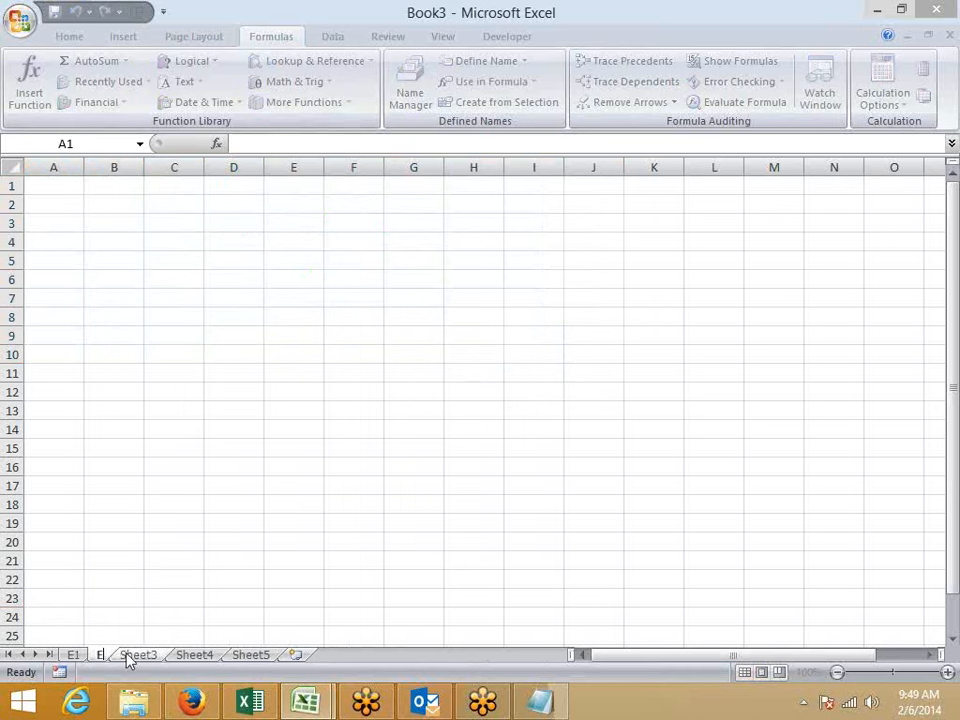
text(2)
key(Return)
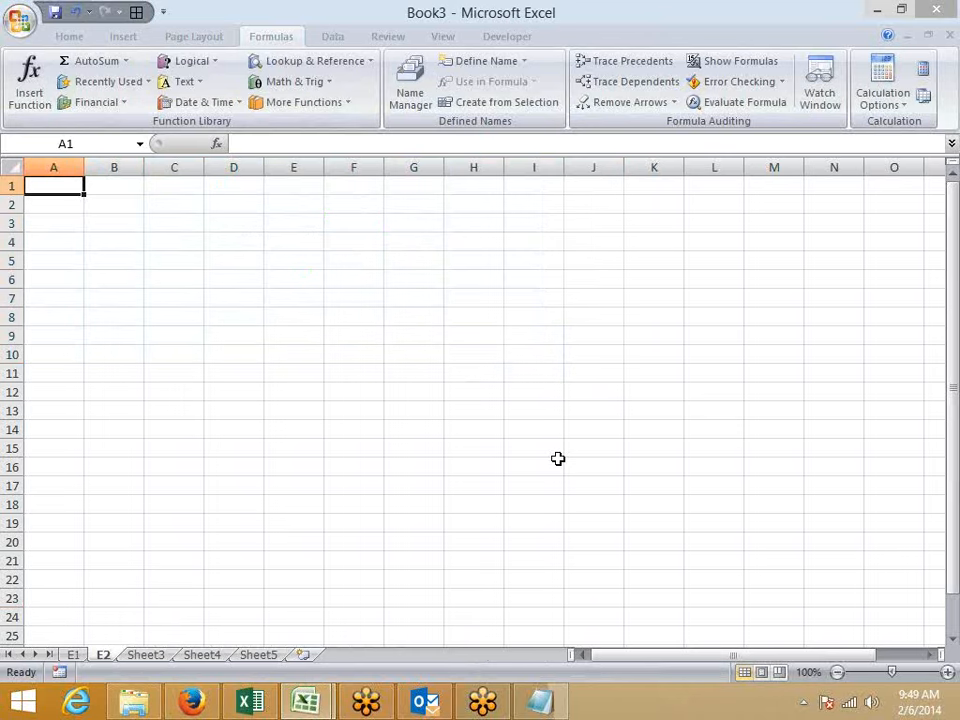
Review the copied totals on sheet E1 and highlight the array total in E8 with a yellow fill
click(73, 655)
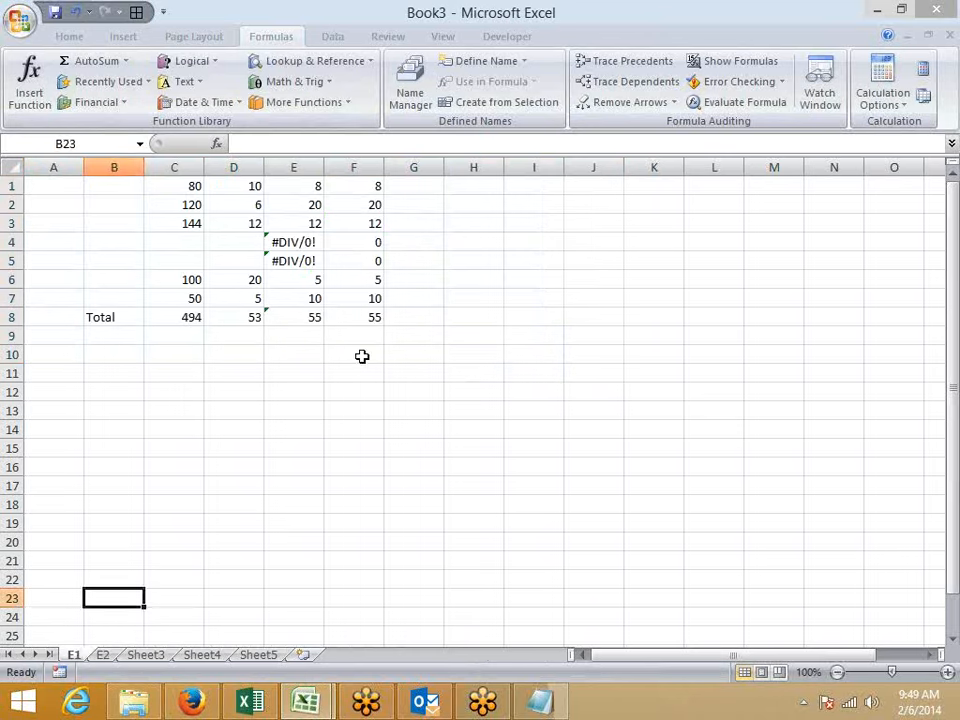
click(377, 315)
click(308, 314)
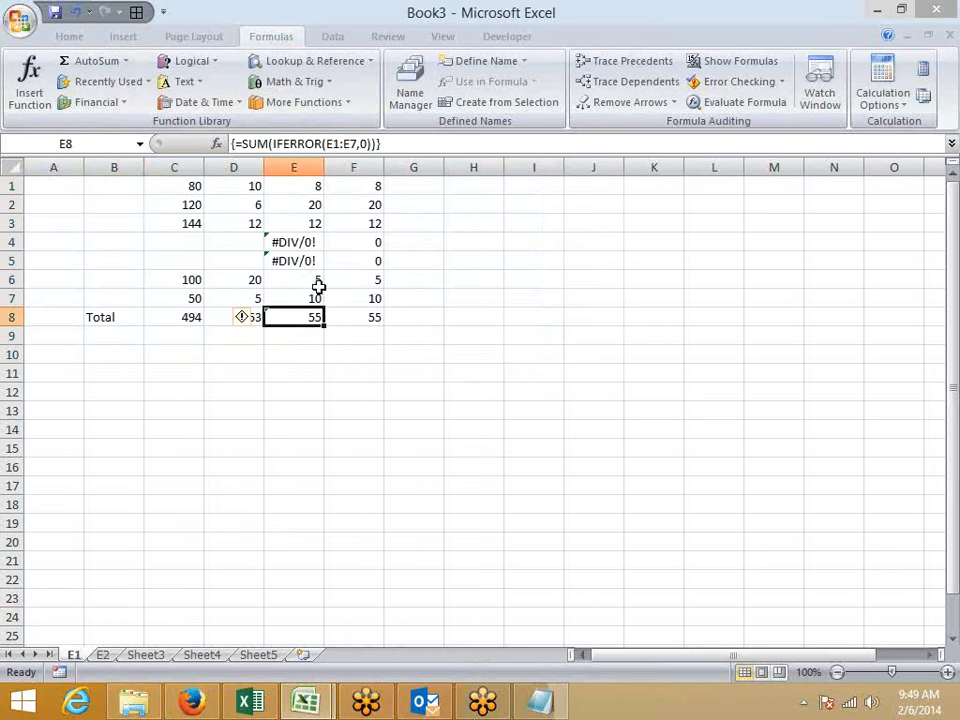
drag(373, 187, 377, 340)
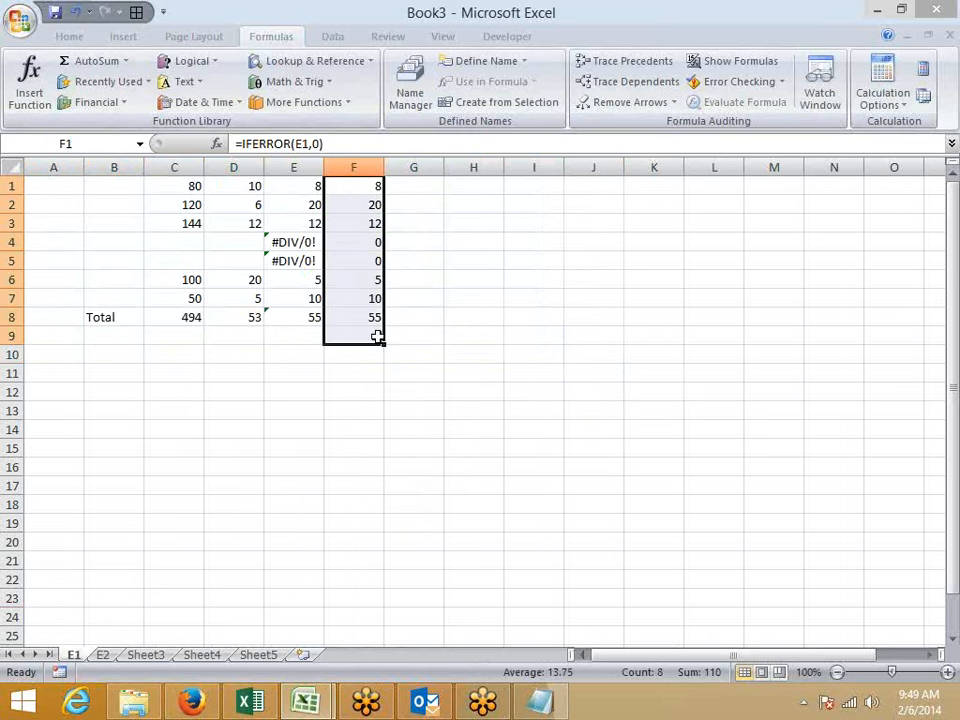
click(316, 317)
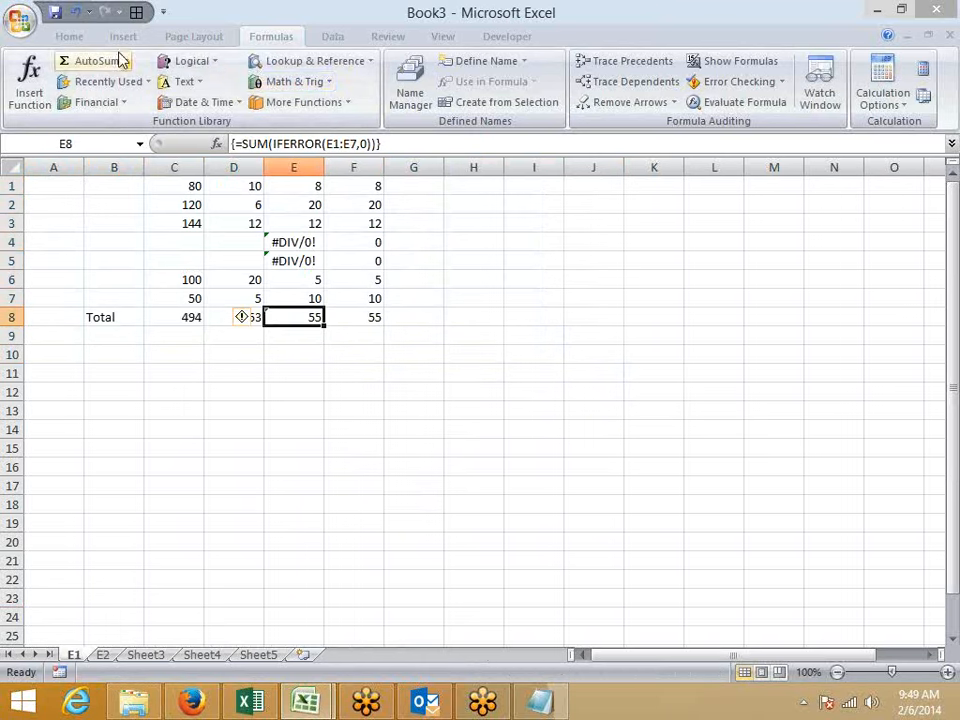
click(88, 42)
click(205, 96)
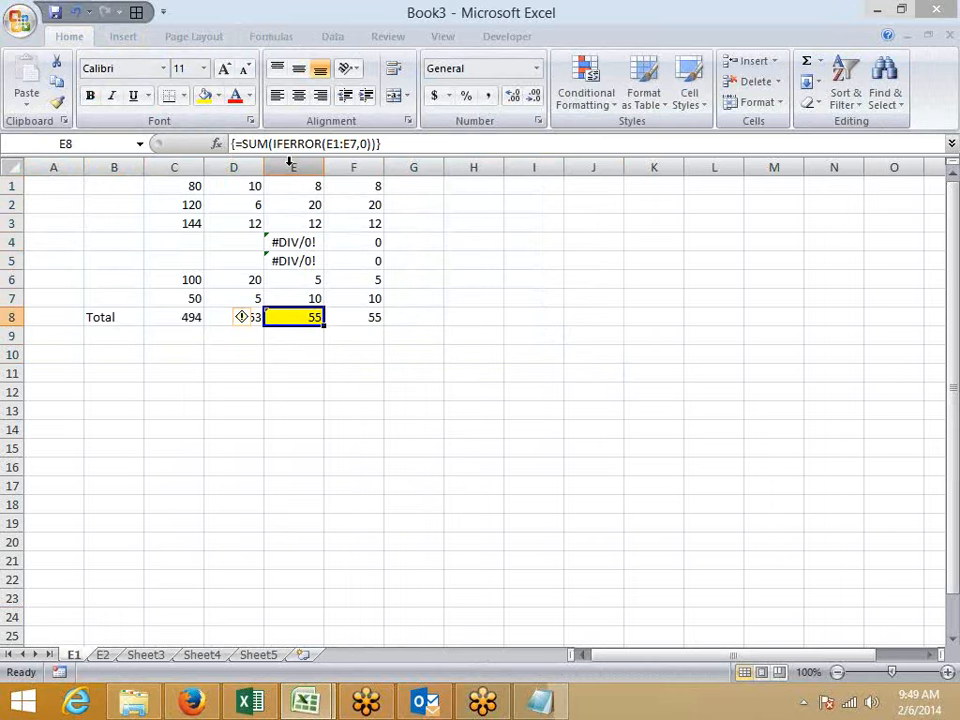
Begin a formula in E9 that nests ISERROR as the IF test inside SUM
click(322, 339)
text(=s)
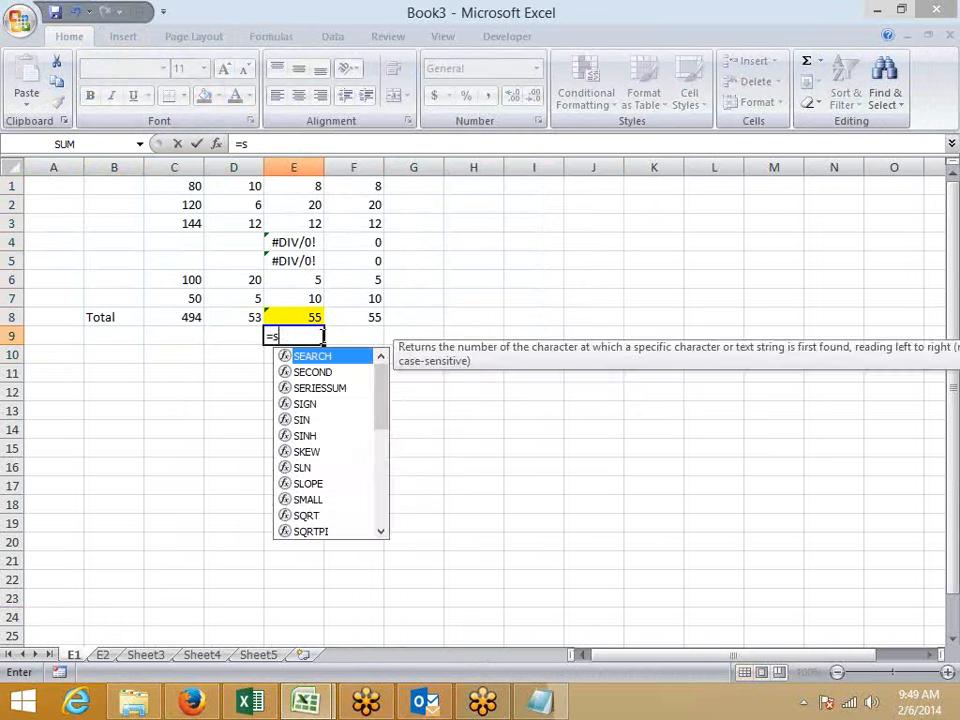
text(um(IF()
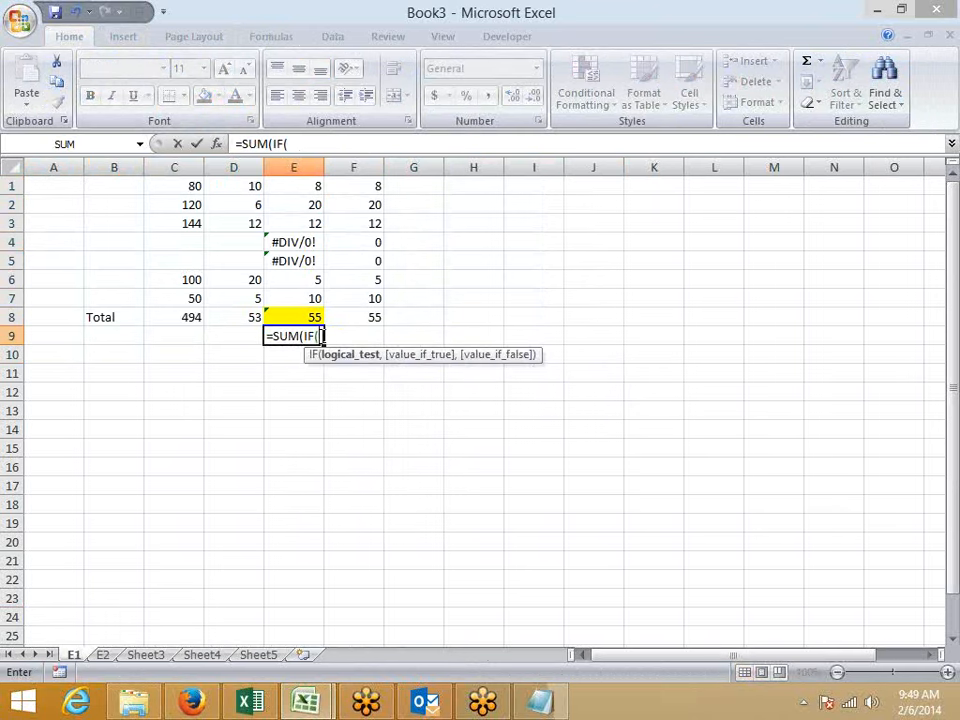
text(is)
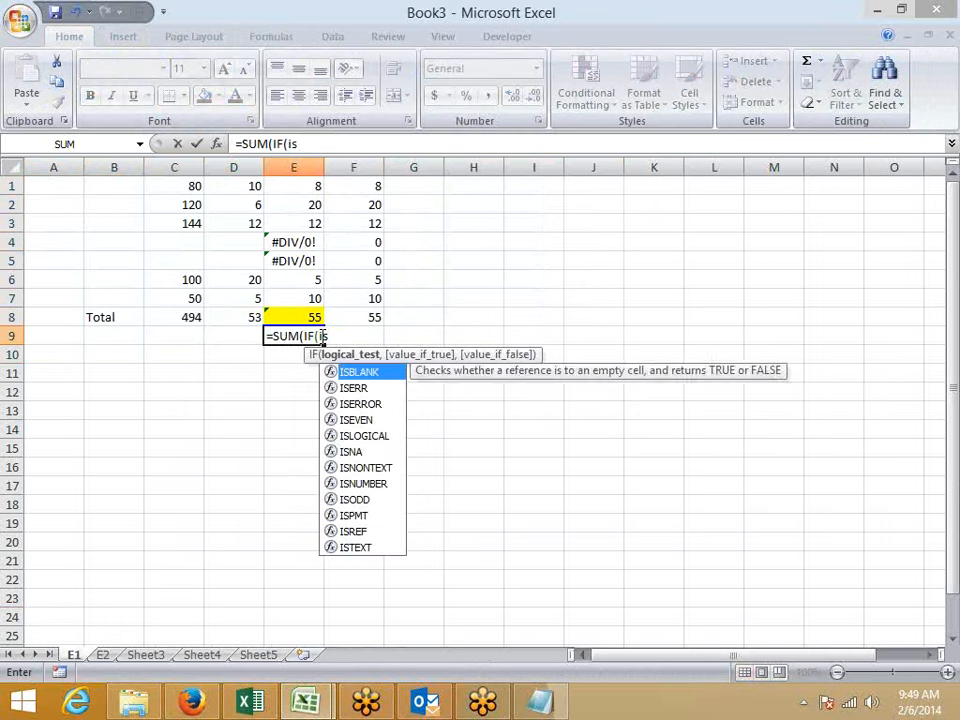
key(Down)
key(Down)
key(Down)
key(Tab)
key(BackSpace)
key(BackSpace)
key(BackSpace)
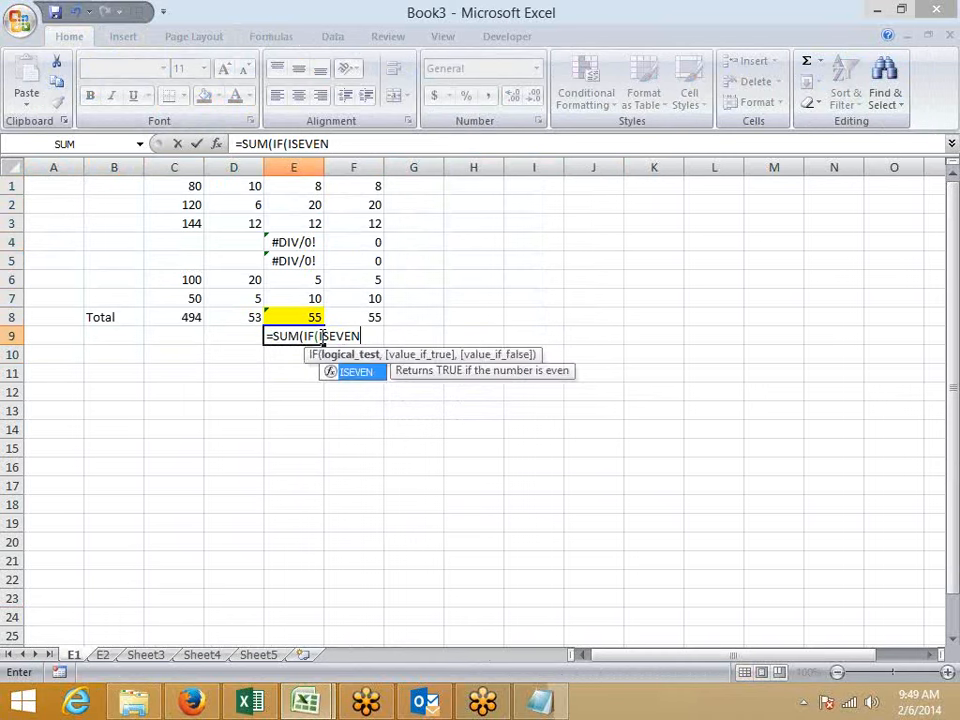
key(BackSpace)
key(Down)
key(Tab)
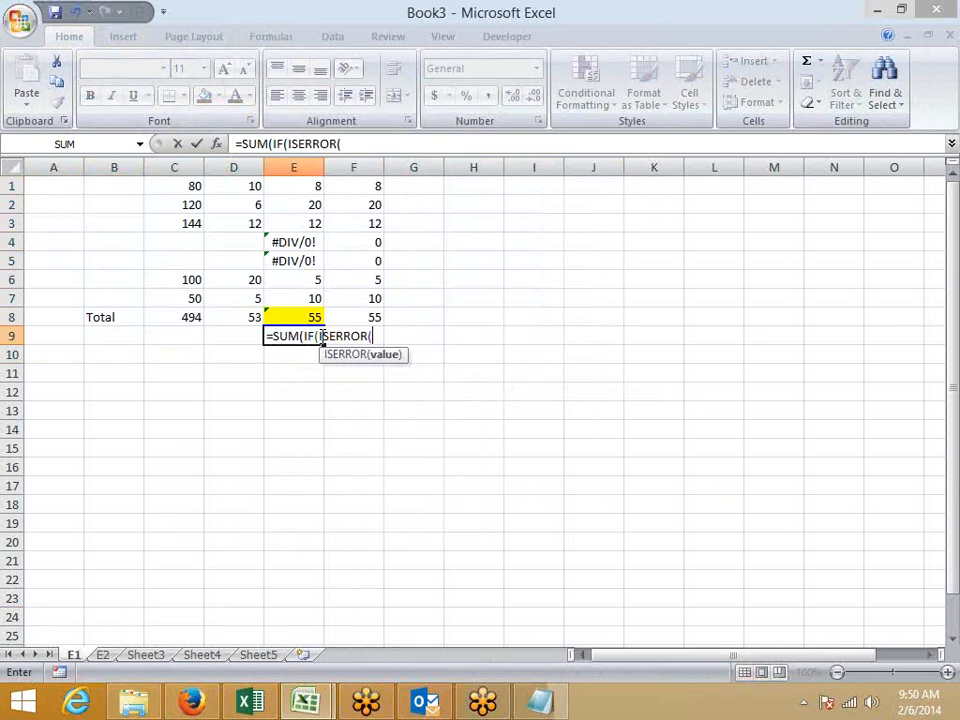
Test the range E1:E7 with ISERROR and set 0 as the IF value for errors
key(Up)
key(Up)
key(ctrl+shift+Up)
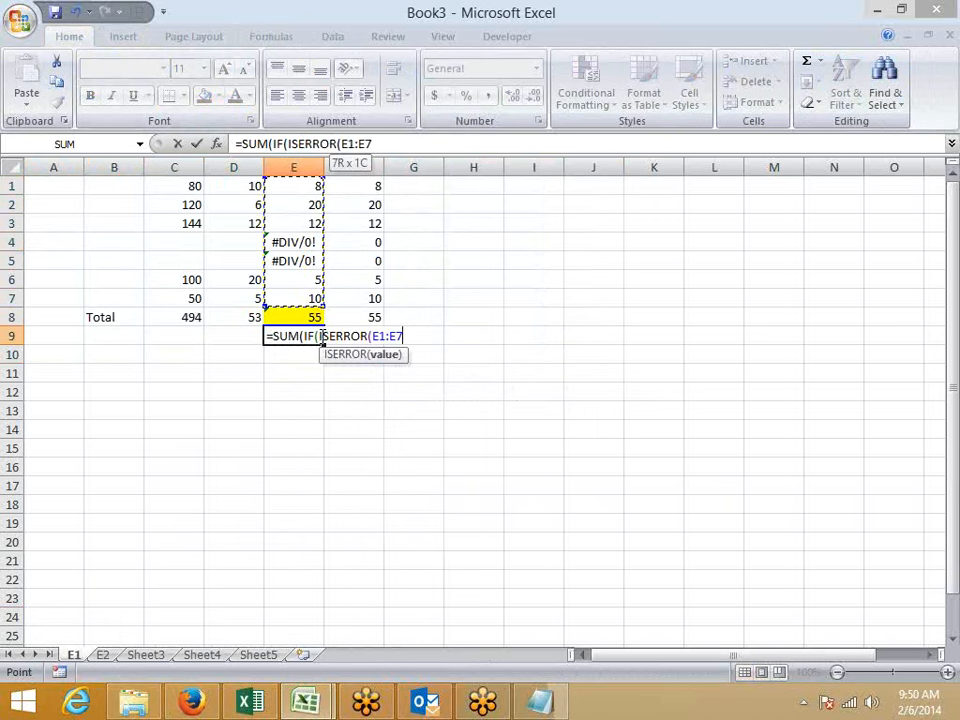
text(),0)
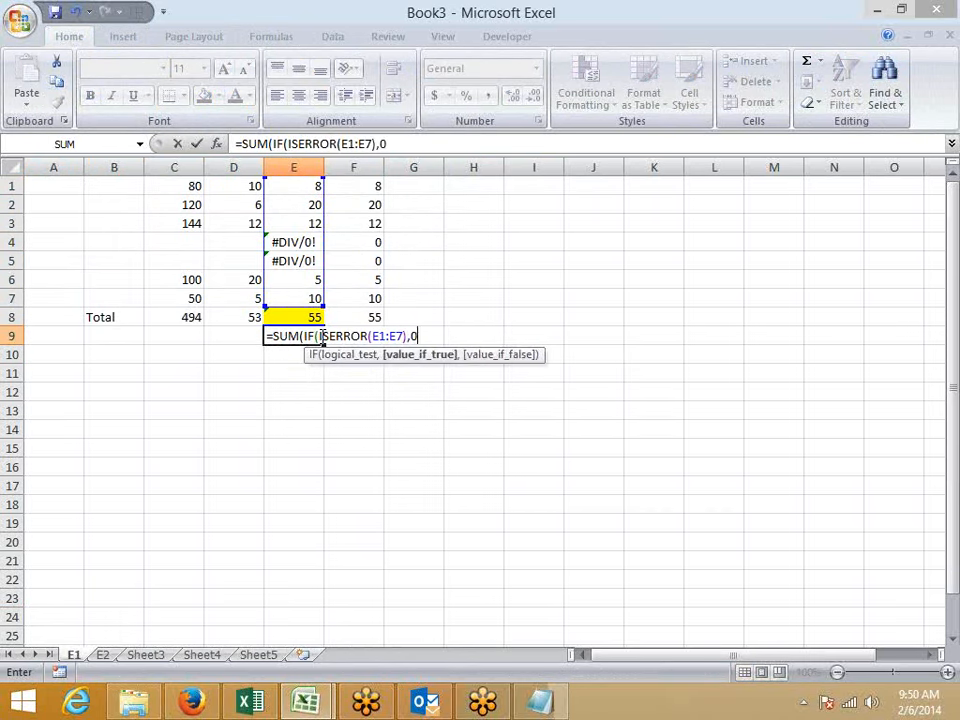
key(Return)
key(n)
key(Return)
key(Return)
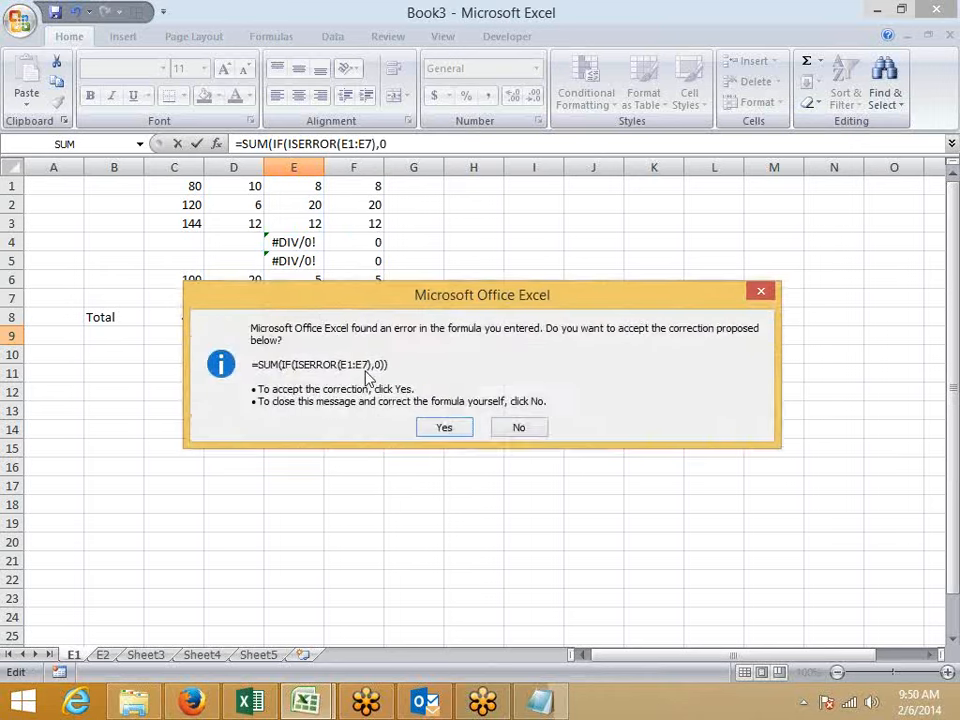
key(n)
click(469, 400)
click(432, 334)
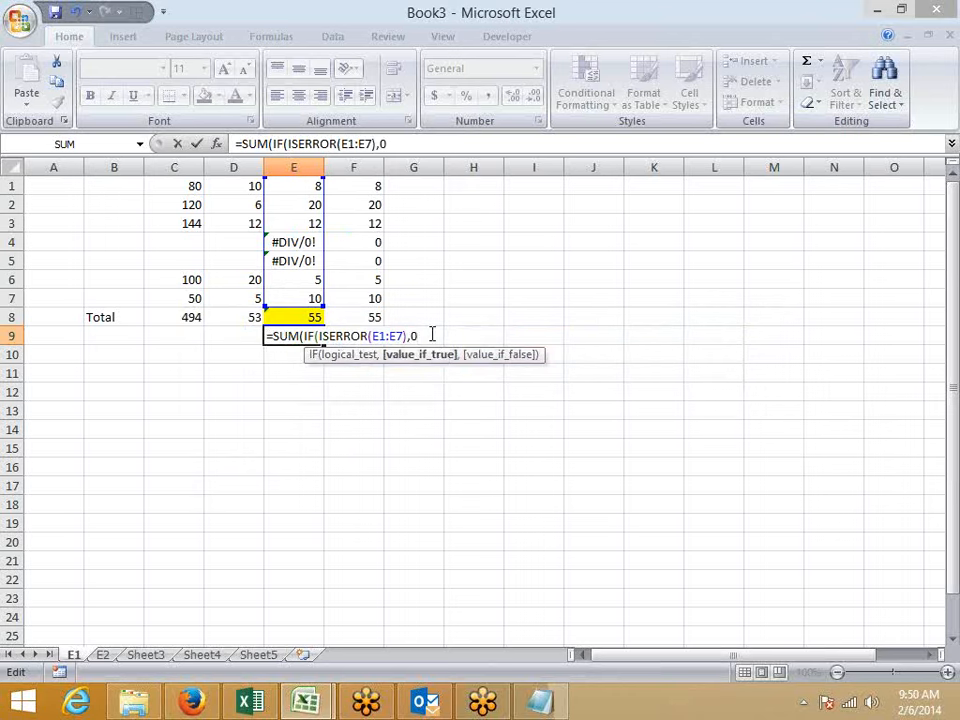
Complete the E9 formula with E1:E7 as the IF value for cells without errors and commit it
text(,)
drag(316, 299, 295, 168)
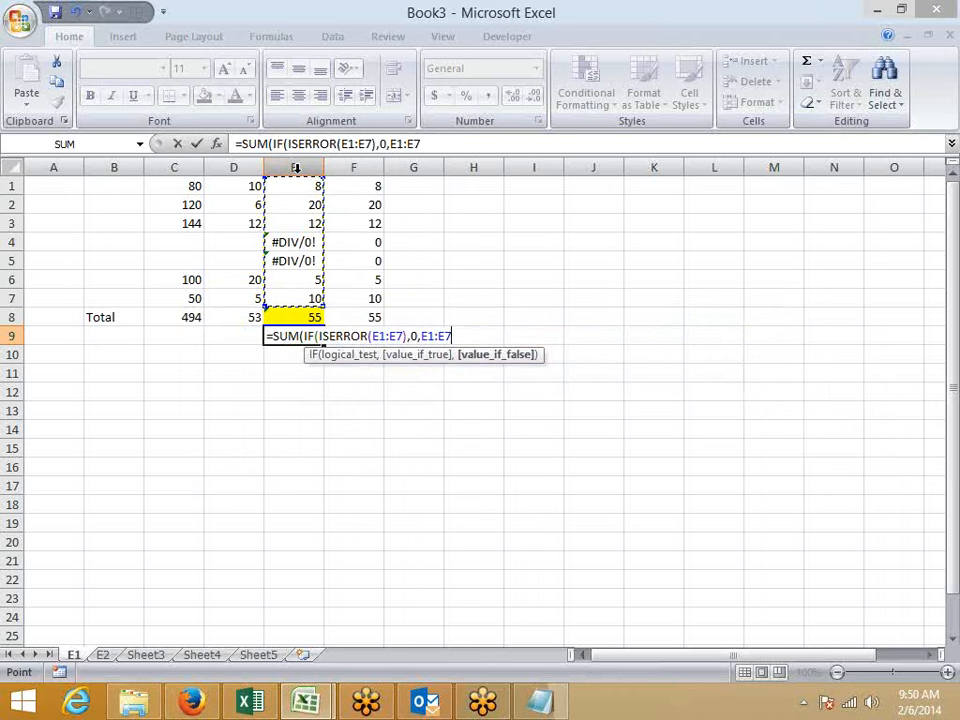
text())
key(Return)
key(Return)
Re-enter the E9 total as an array formula and give the cell a yellow fill
key(Up)
key(F2)
key(ctrl+shift+Return)
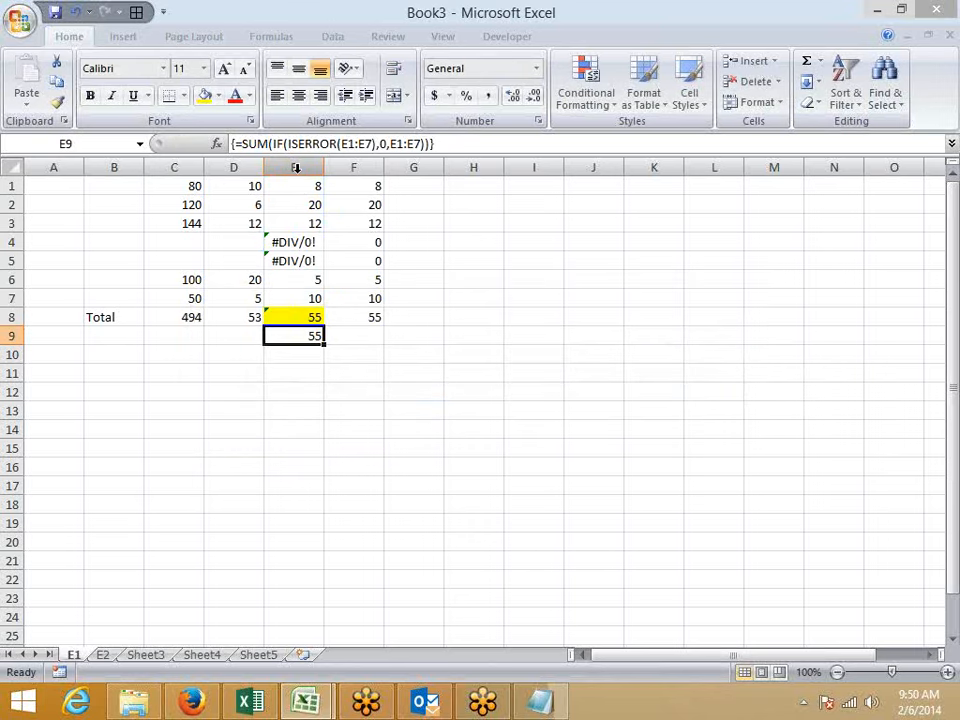
click(204, 95)
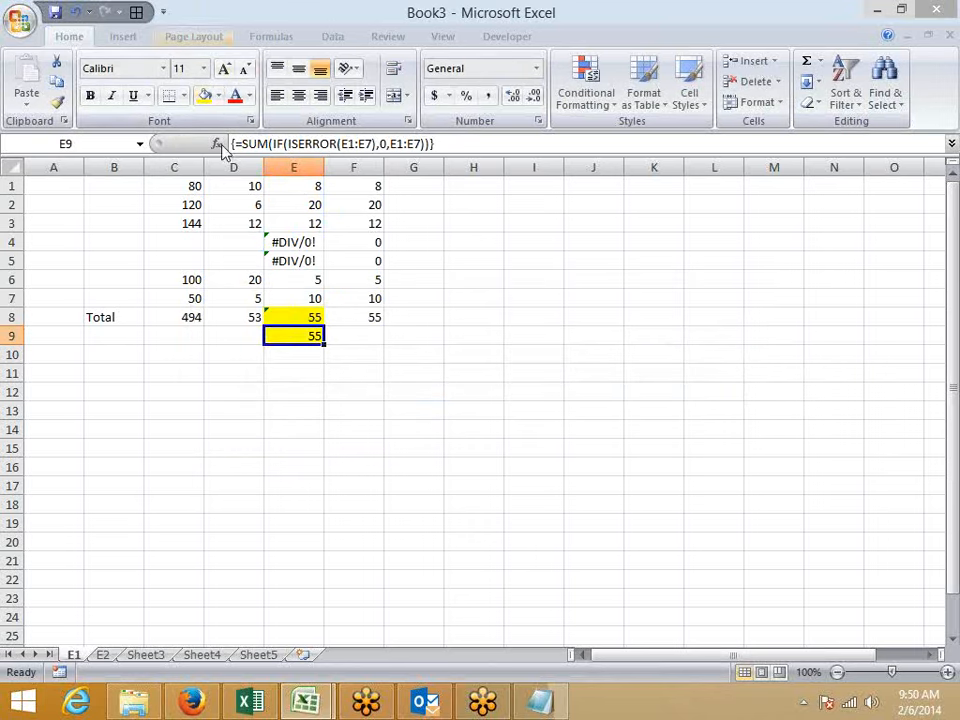
Enter =RANDBETWEEN(10,90) in cell A1 of sheet E2
click(104, 655)
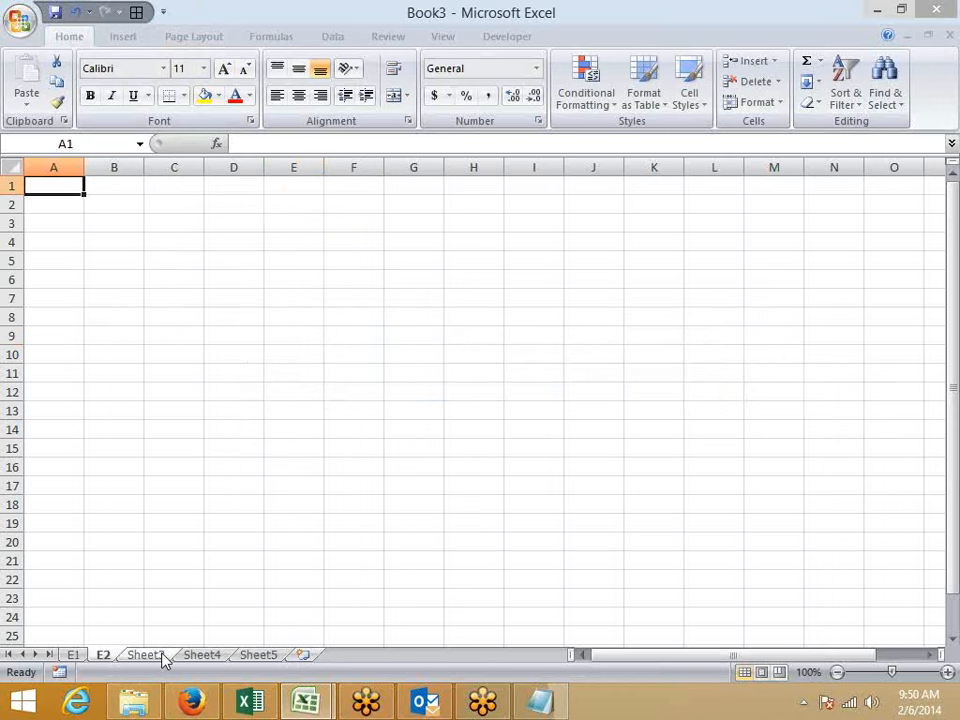
text(=ra)
key(Down)
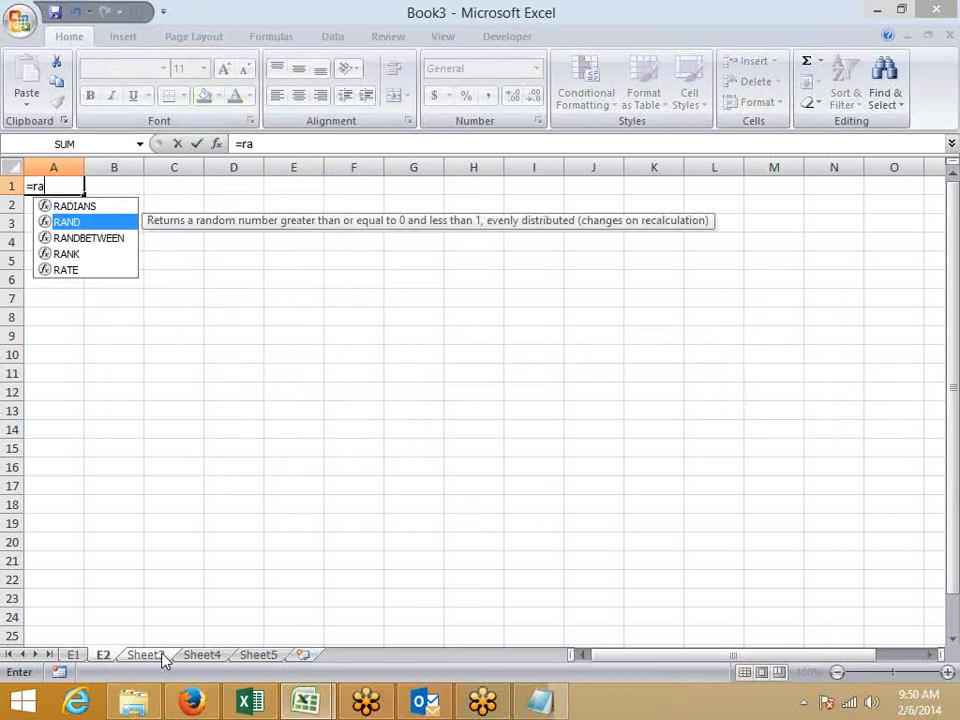
key(Down)
key(Tab)
text(10,9)
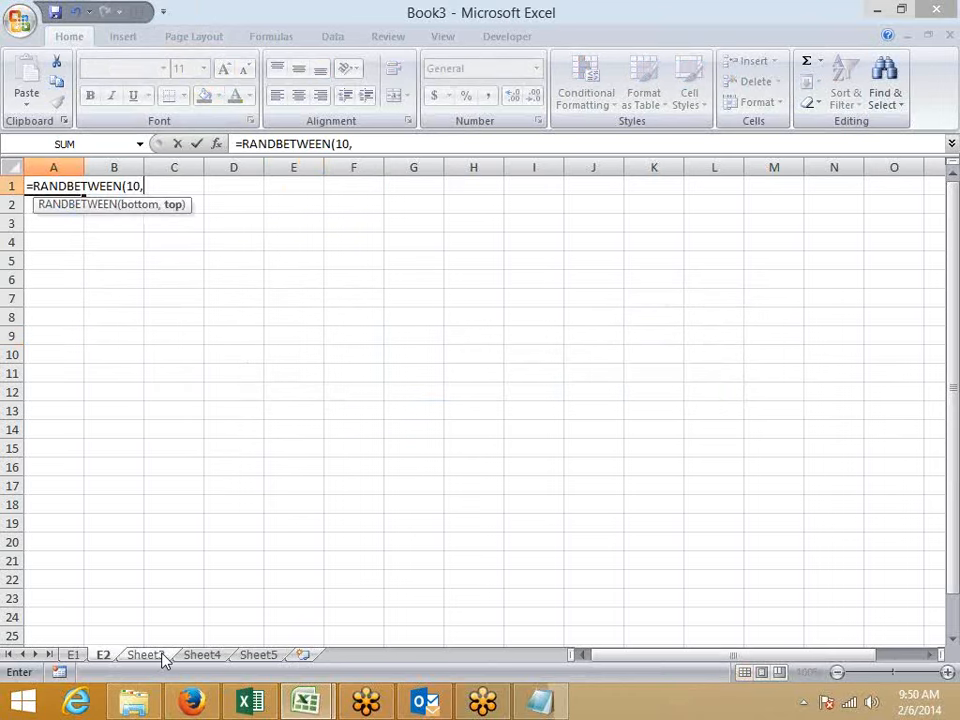
key(Return)
key(Up)
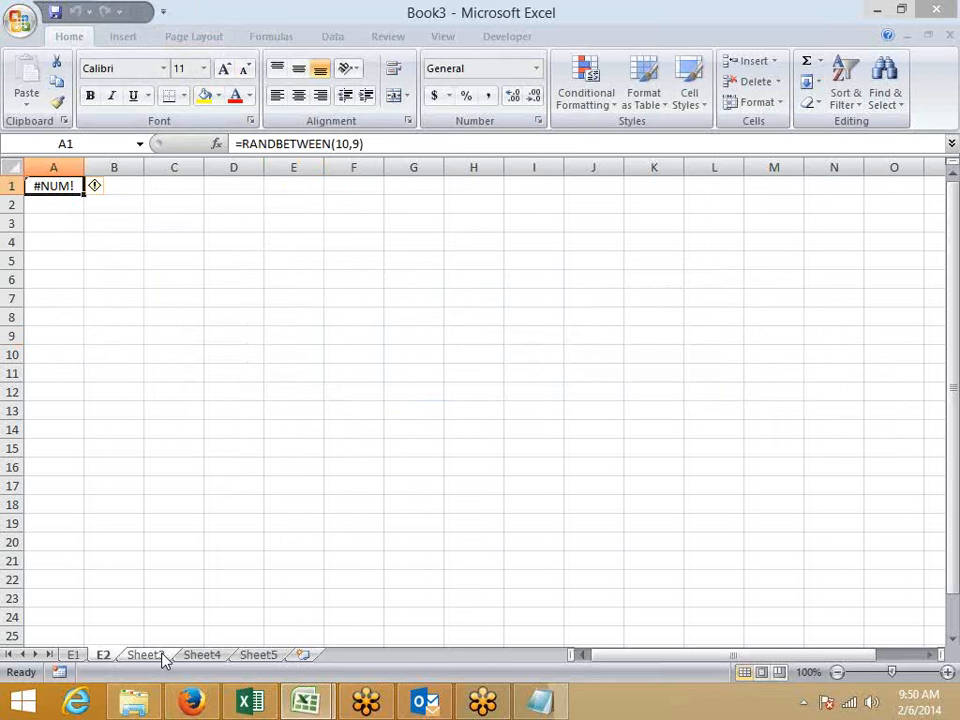
key(F2)
text(0)
key(Return)
key(Up)
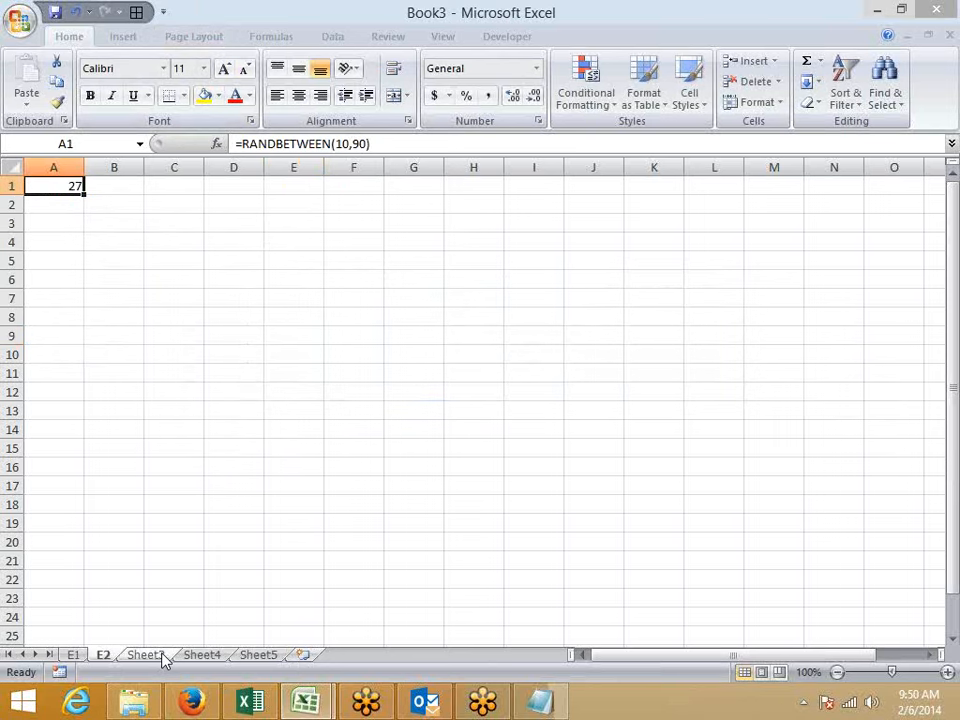
Fill the random-number formula from A1 down through A101
key(shift+Page_Down)
key(shift+Page_Down)
key(shift+Page_Down)
key(shift+Page_Down)
key(ctrl+d)
Replace the random-number formulas in A1:A101 with their values by copying and pasting values in place
key(ctrl+Home)
key(ctrl+shift+Down)
key(ctrl+c)
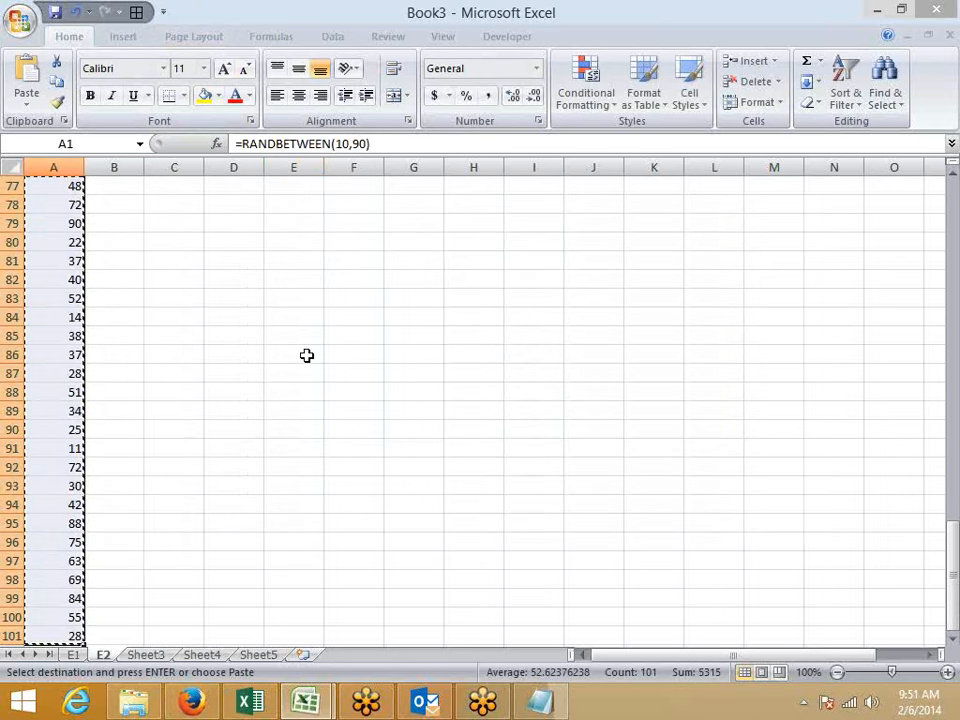
click(27, 98)
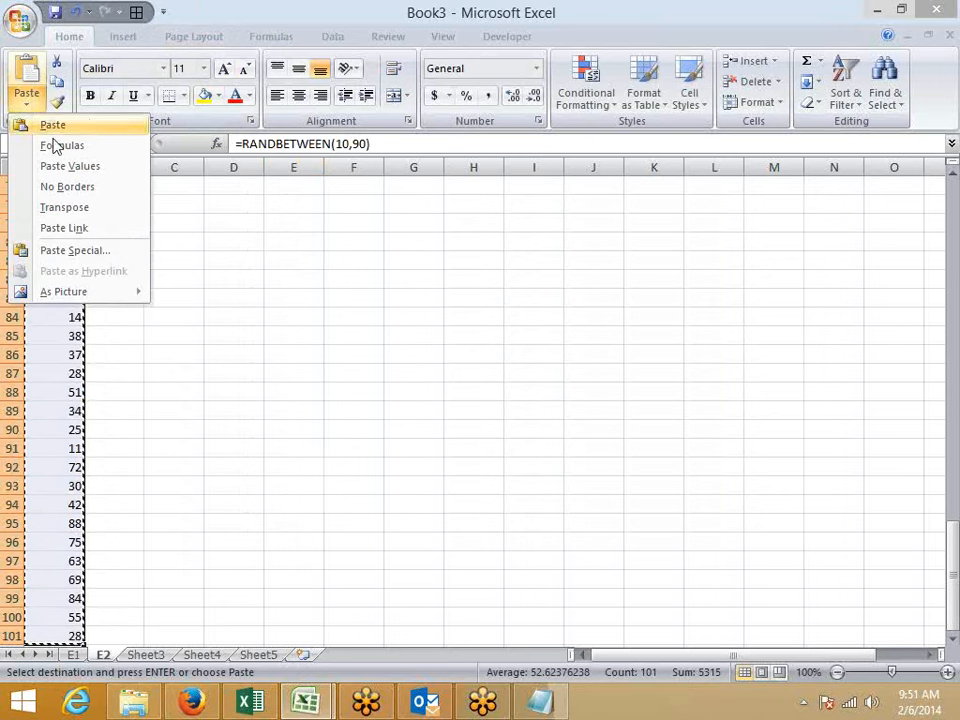
click(69, 166)
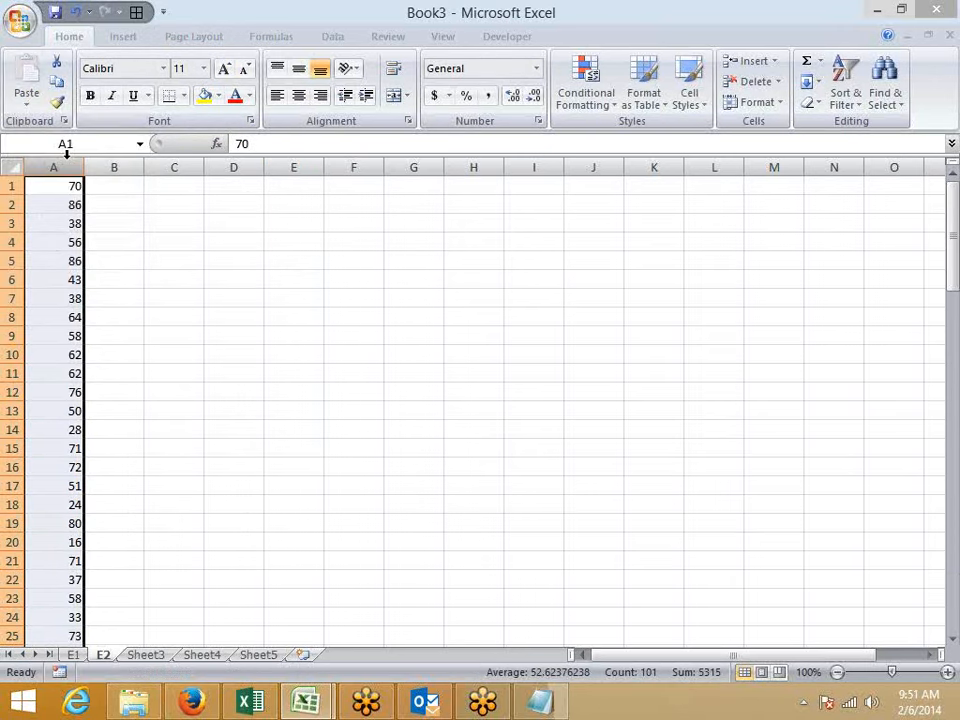
Enter the label Top 5 in C2 and the label Total in D3
key(Right)
key(Right)
key(Down)
text(Top 5)
key(Return)
key(Right)
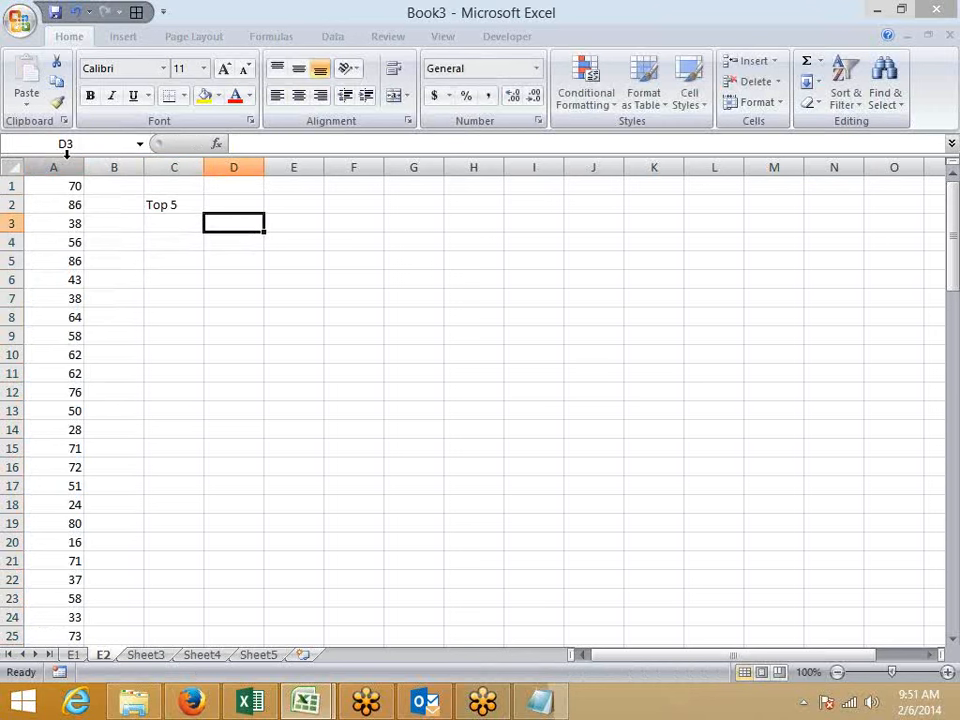
text(Total)
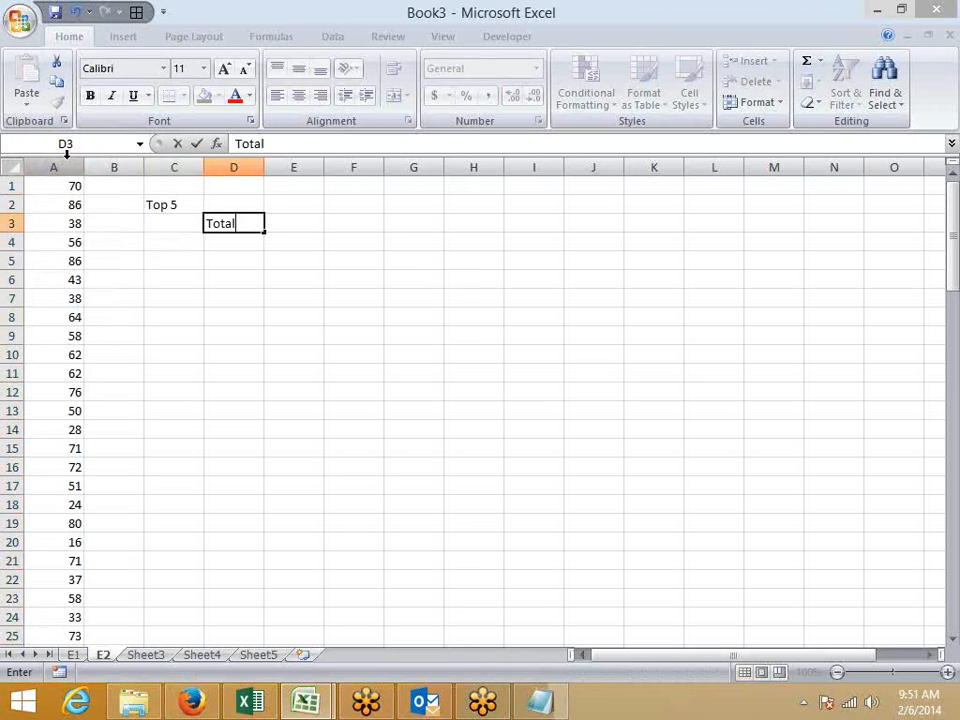
key(Return)
Enter the rank numbers 1 to 5 in cells C5 through C9
key(Home)
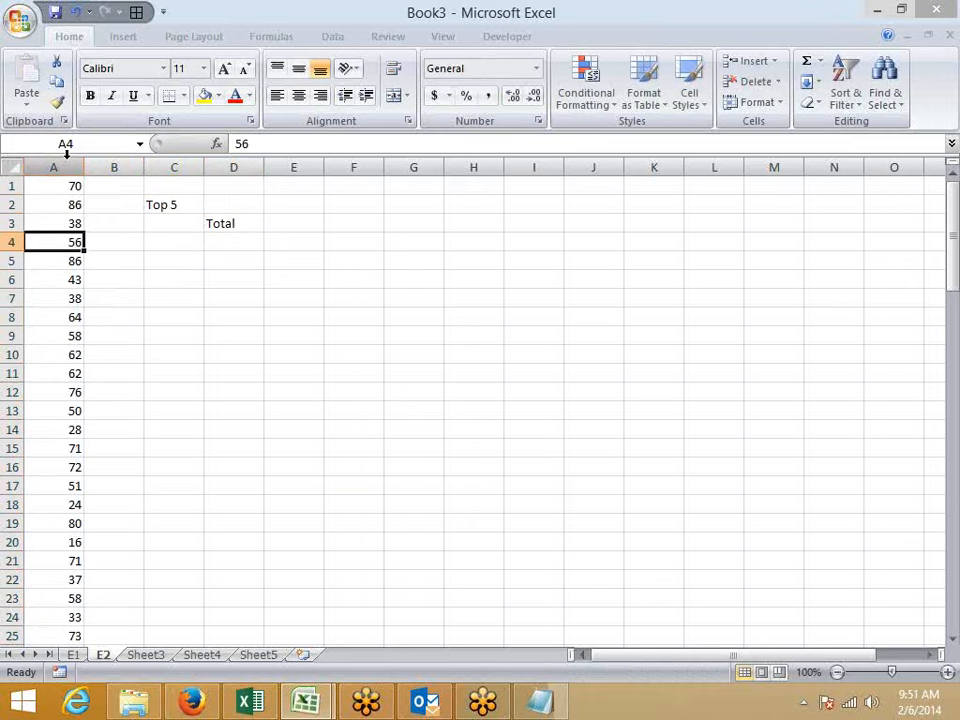
key(Right)
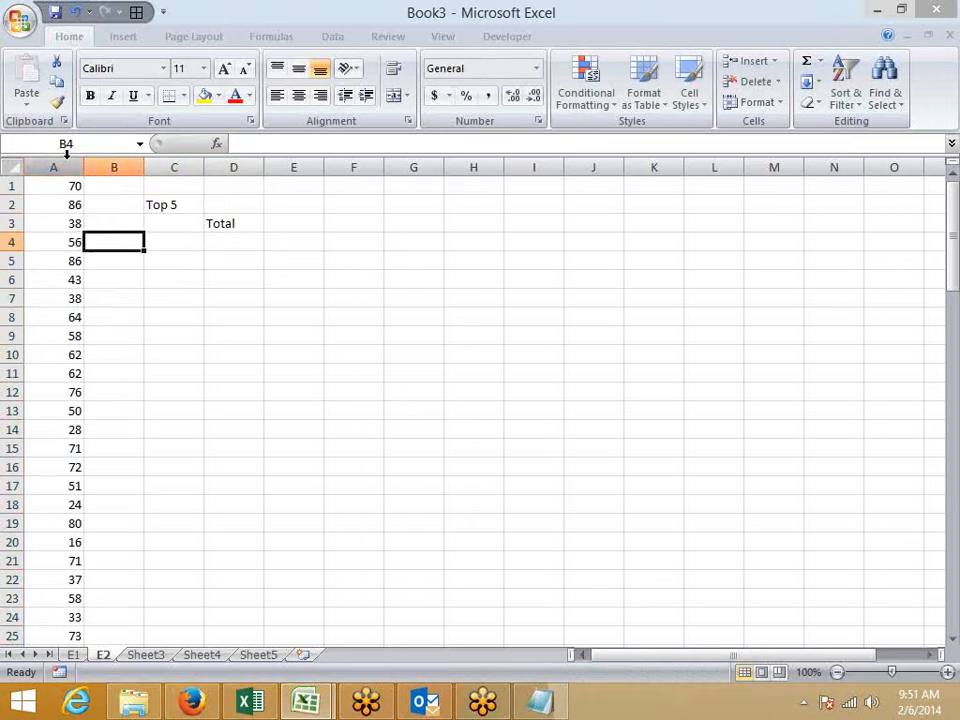
key(Right)
key(Down)
text(1)
key(Return)
text(2)
key(Return)
text(3)
key(Return)
text(4)
key(Return)
text(5)
key(Return)
Enter a LARGE formula in D5 over the whole of column A, taking its rank from C5
key(Up)
key(Up)
key(Up)
key(Up)
key(Up)
key(Right)
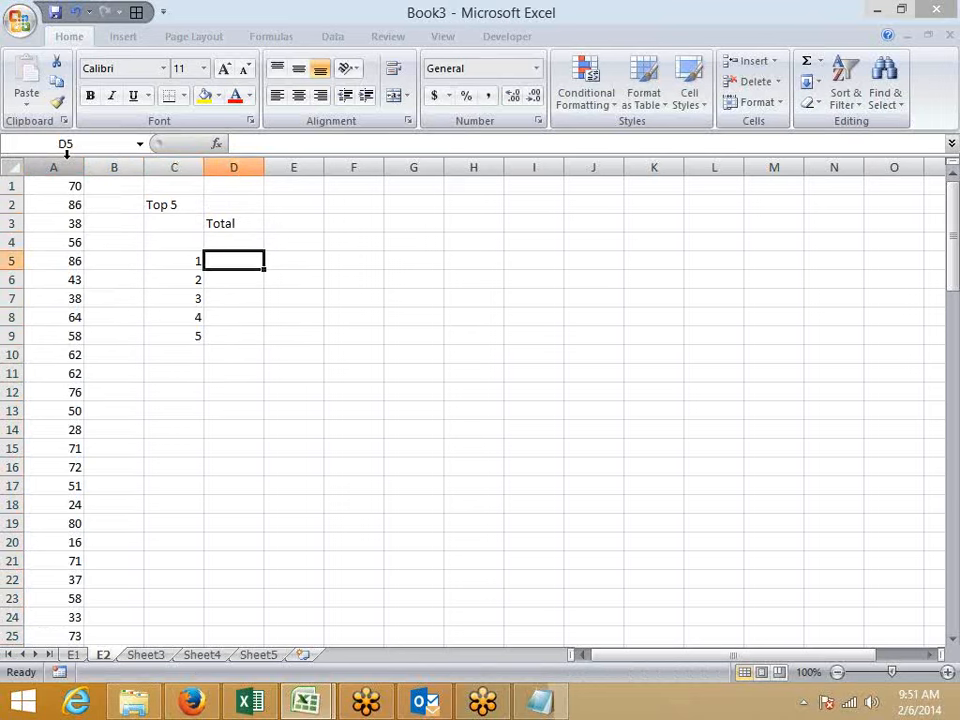
text(=lar)
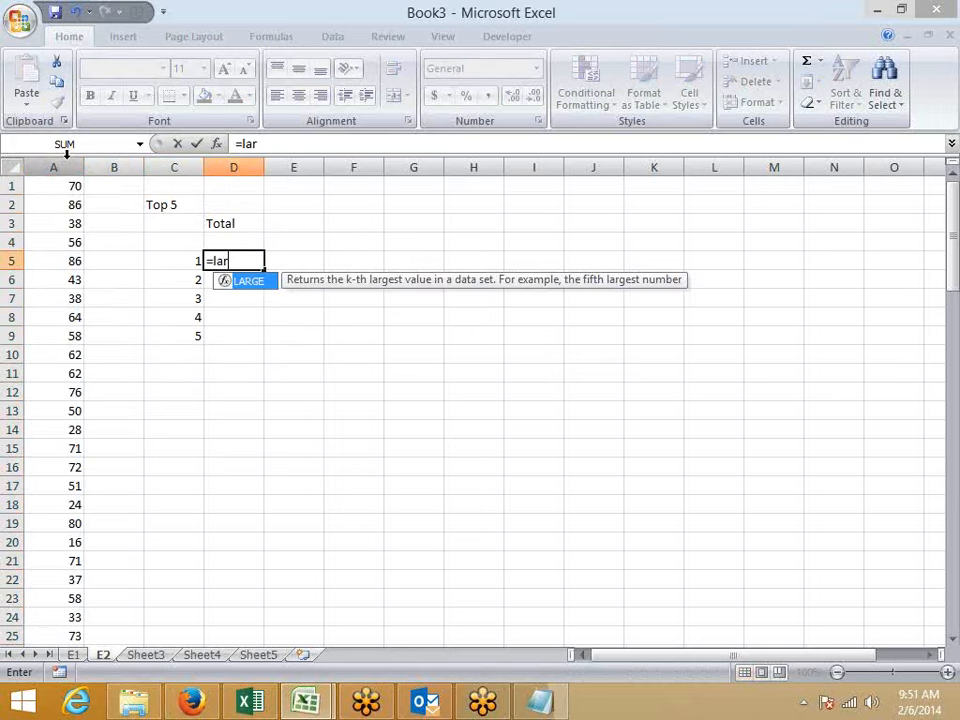
key(Tab)
key(Left)
key(Left)
key(Left)
key(ctrl+space)
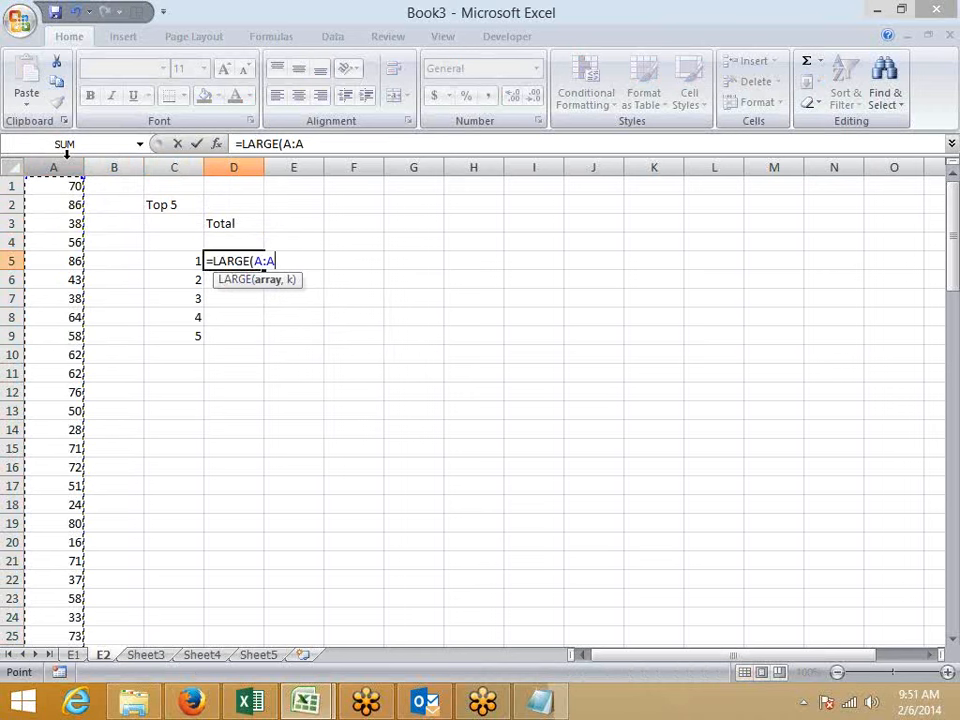
text(,)
key(Left)
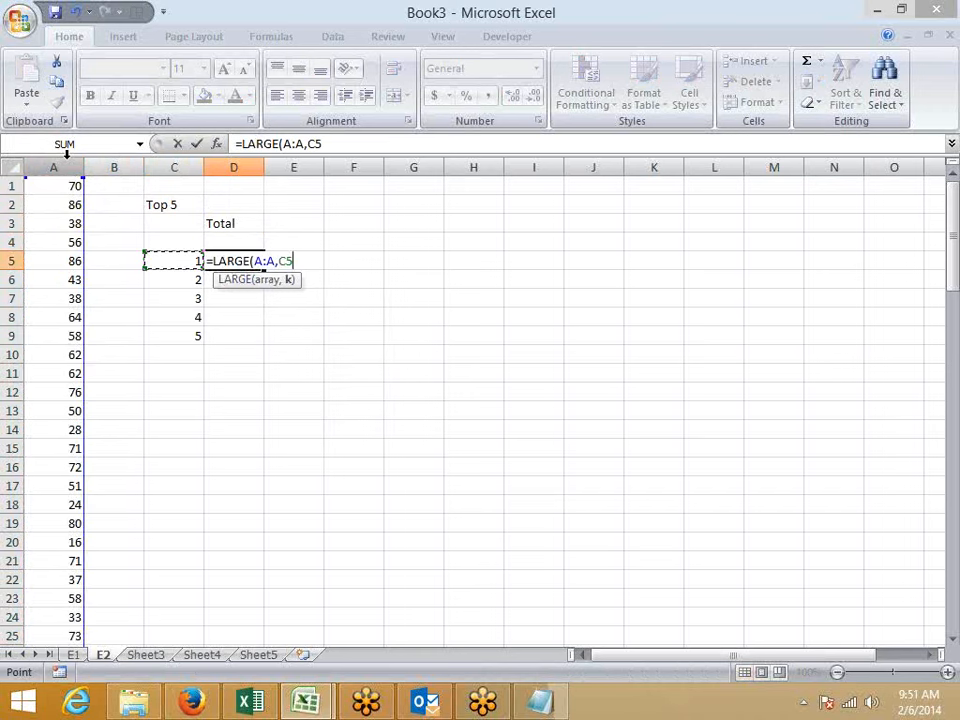
key(Return)
Fill the LARGE formula from D5 down through D9
key(Up)
key(shift+Down)
key(shift+Down)
key(shift+Down)
key(shift+Down)
key(ctrl+d)
Total the five largest values in D5:D9 with AutoSum in D10
key(ctrl+Down)
key(Down)
text(=)
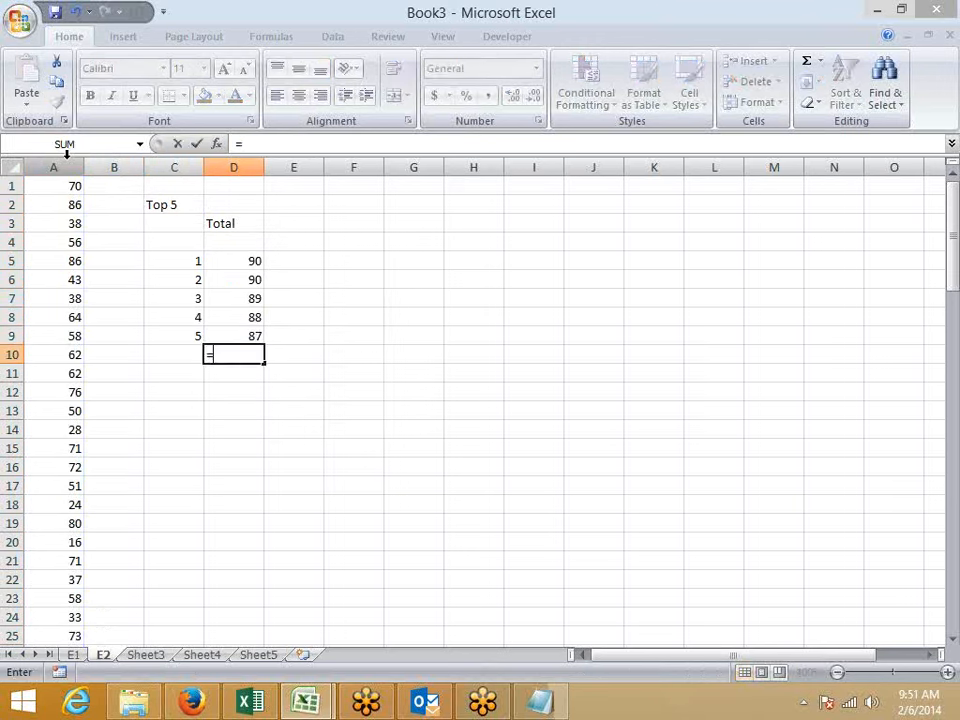
key(Escape)
key(alt+equal)
key(Return)
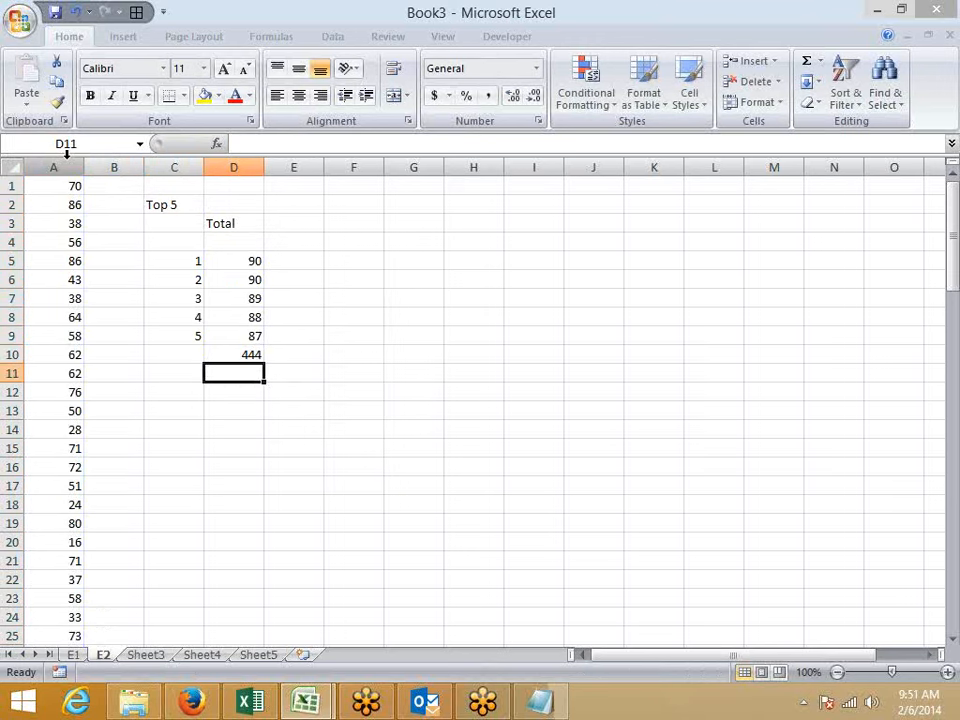
Begin a formula in E5 that nests LARGE inside SUM, with A1:A101 as the LARGE array
key(Up)
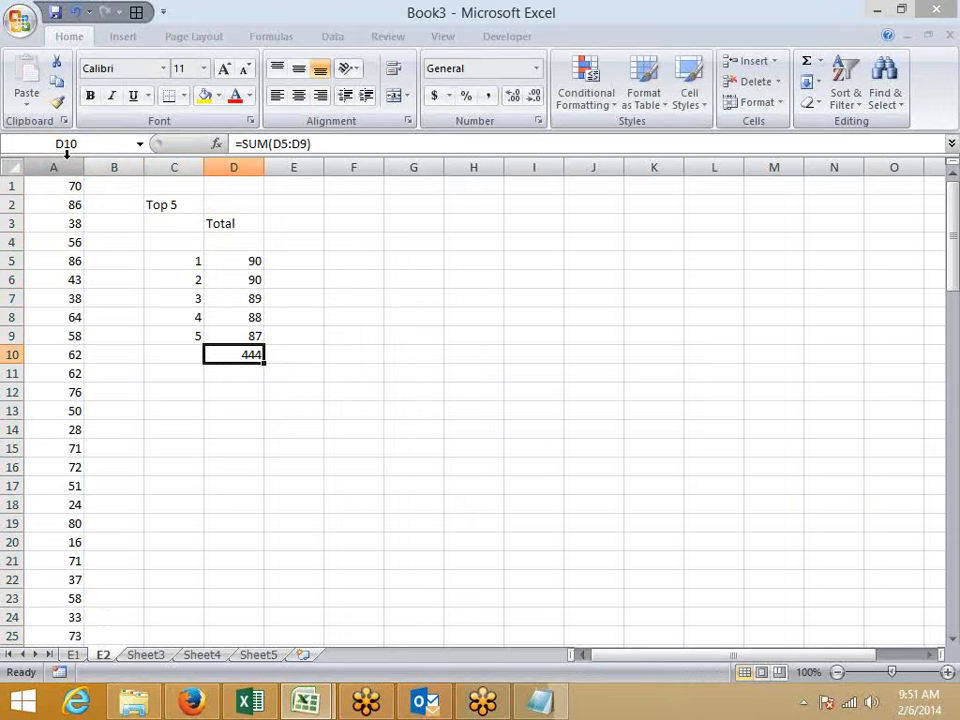
key(ctrl+Up)
key(Right)
text(=sum)
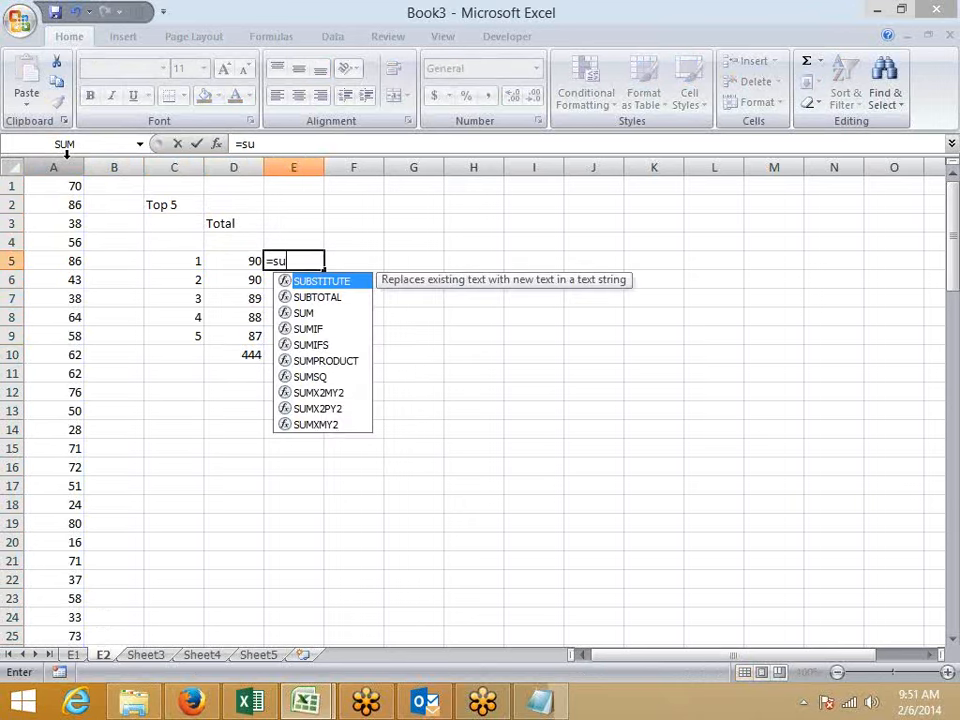
key(Tab)
text(lar)
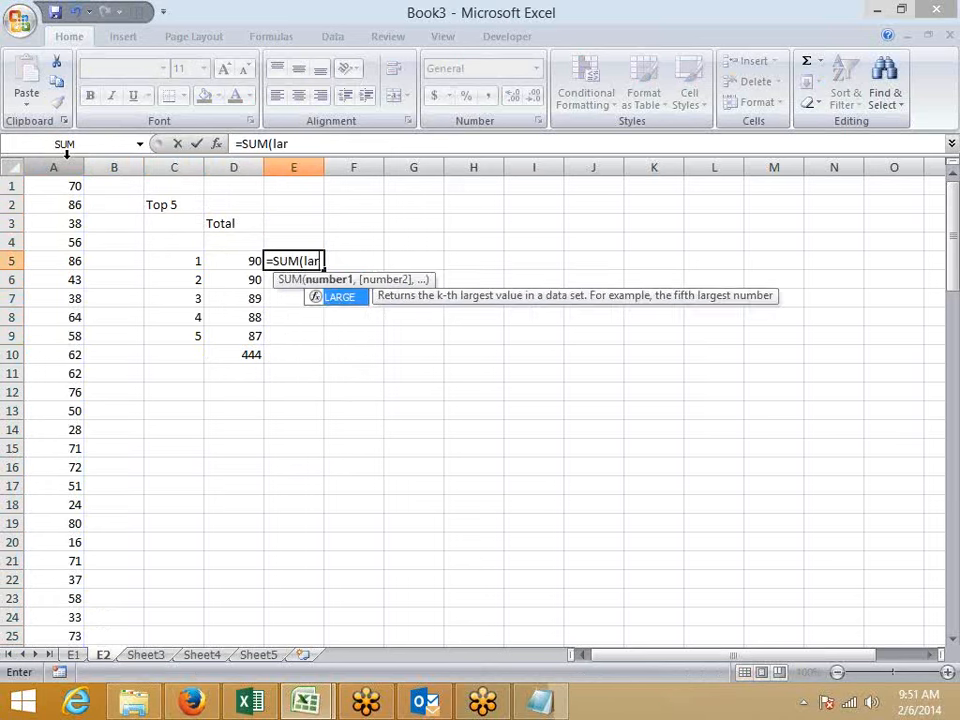
key(Tab)
key(Left)
key(Left)
key(Left)
key(Left)
key(ctrl+Up)
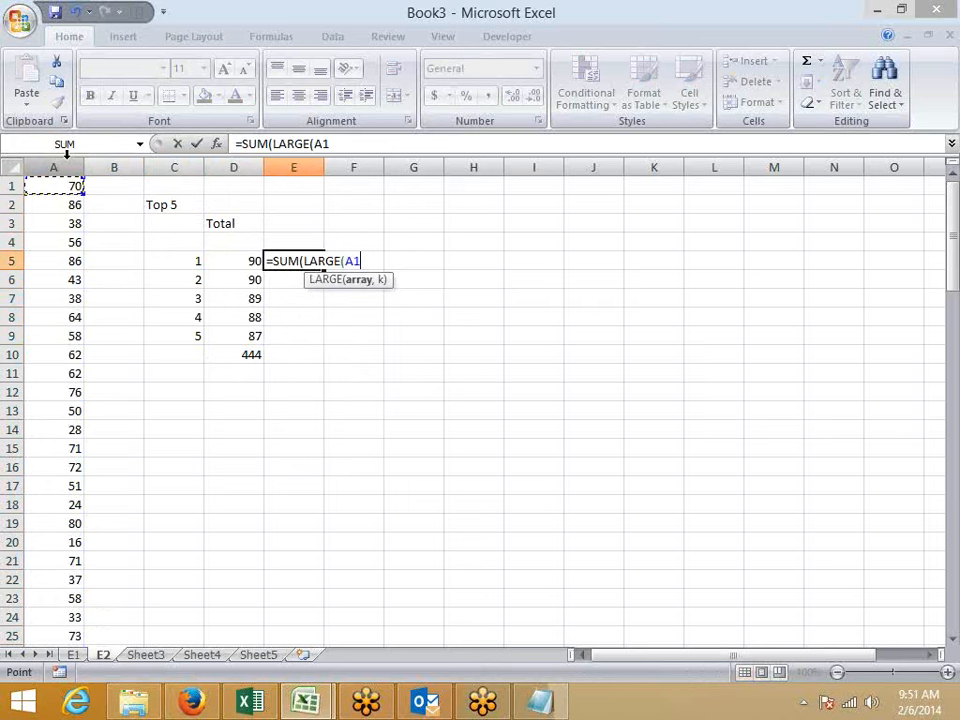
key(ctrl+shift+Down)
text(,)
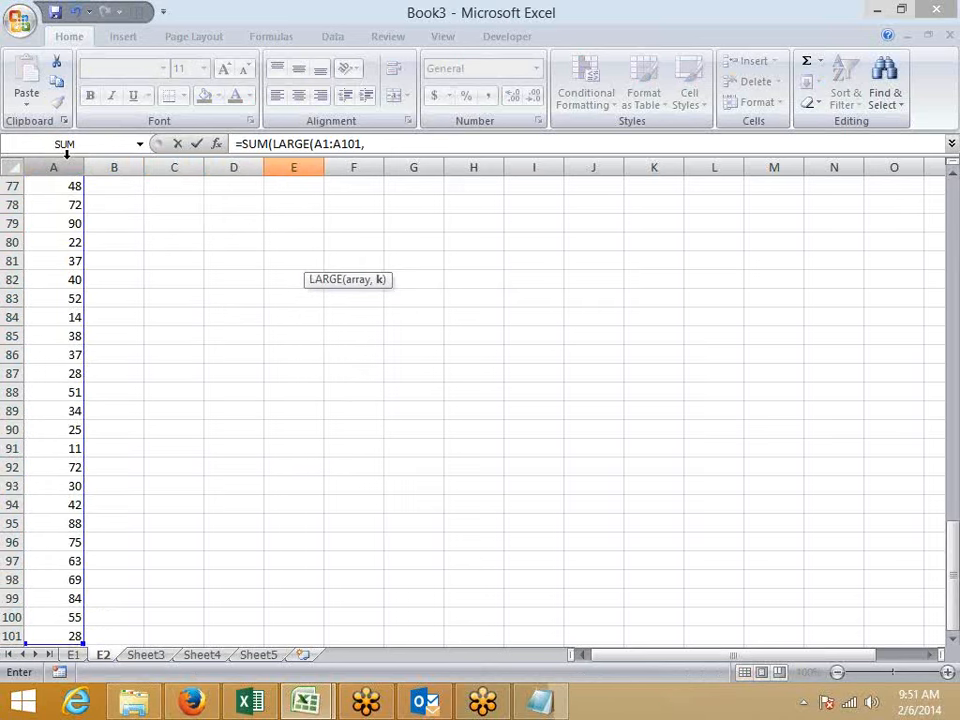
Set the LARGE rank argument in E5 to {1,2,3,4,5} and enter the formula as an array formula
text({1,2,3,4,5})
key(Return)
key(Return)
key(Up)
key(Up)
key(Up)
key(Down)
key(Down)
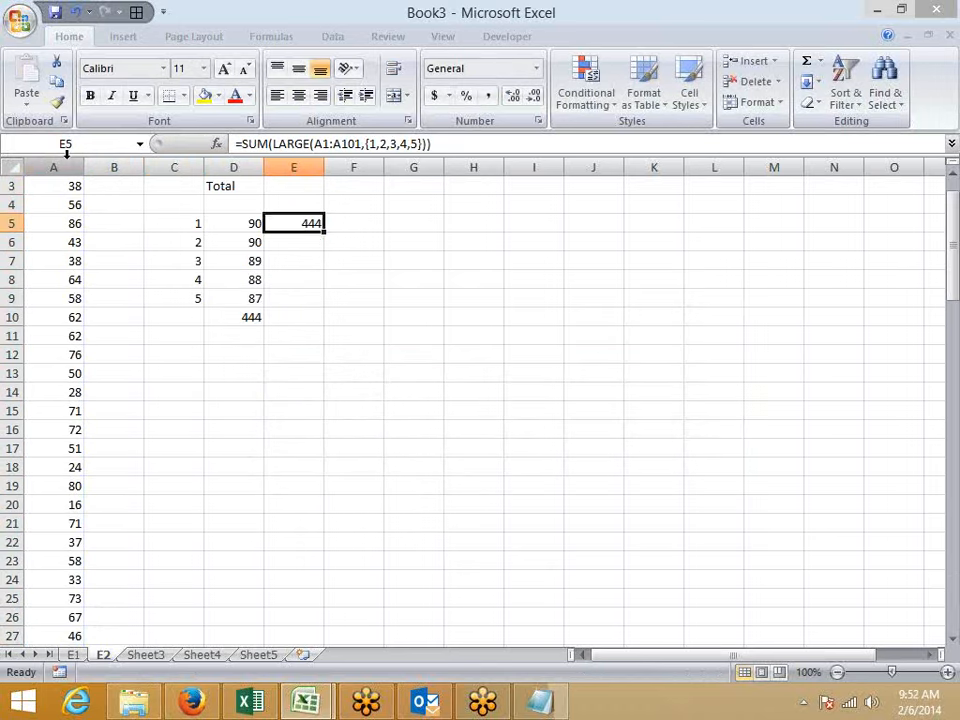
key(F2)
key(ctrl+shift+Return)
Begin a formula in F5 that nests LARGE inside SUM, with the whole of column A as the LARGE array
key(Right)
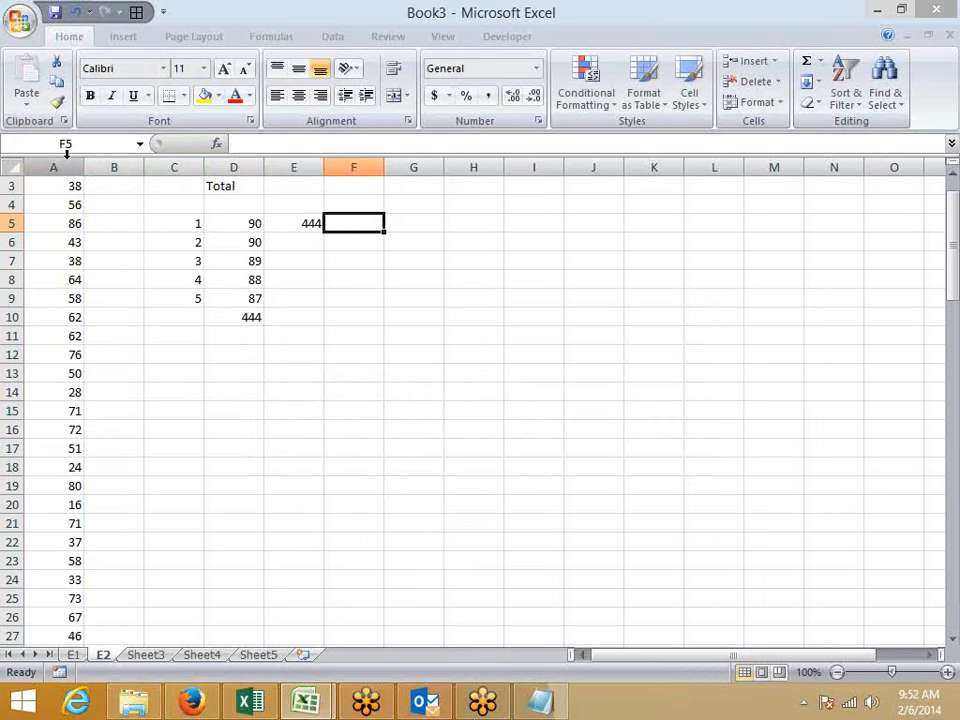
text(=)
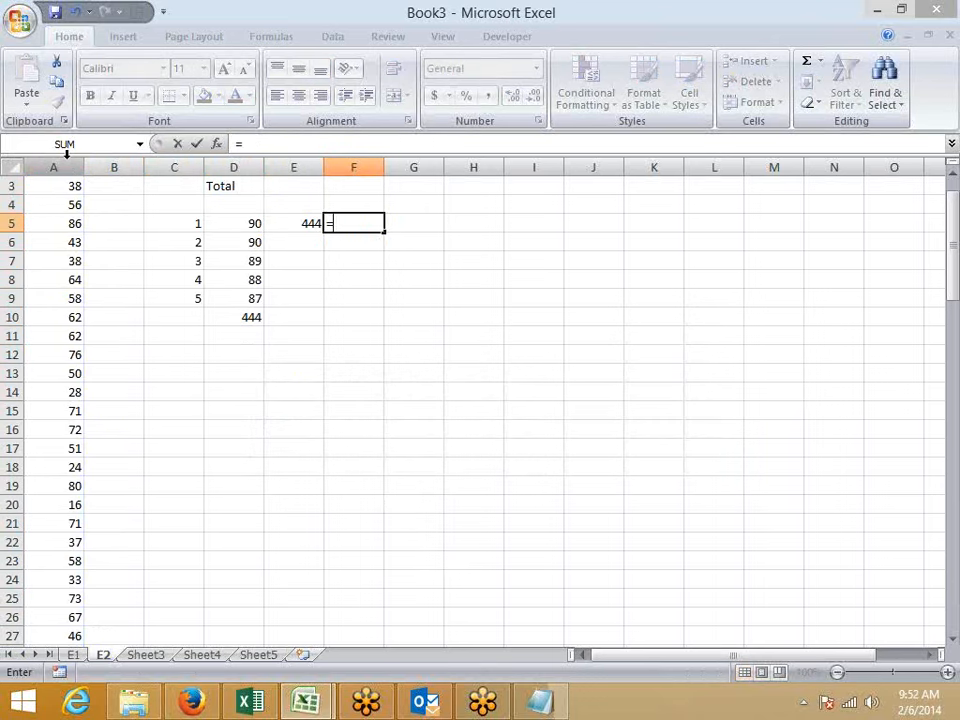
text(sum)
key(Tab)
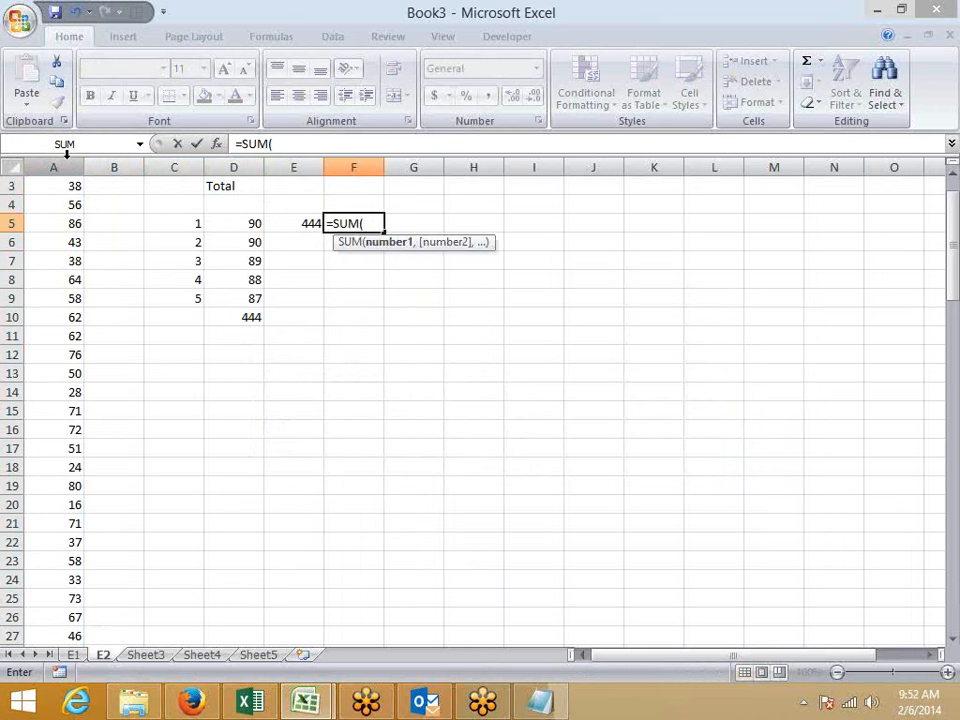
text(lar)
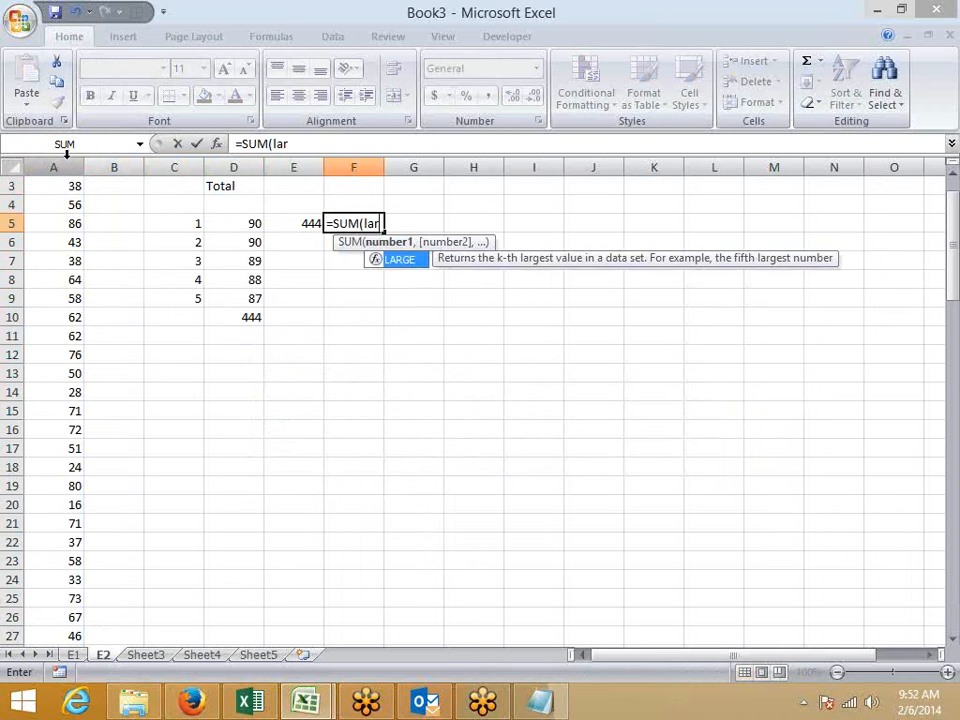
key(Tab)
key(Left)
key(Left)
key(Left)
key(Left)
key(Left)
click(66, 152)
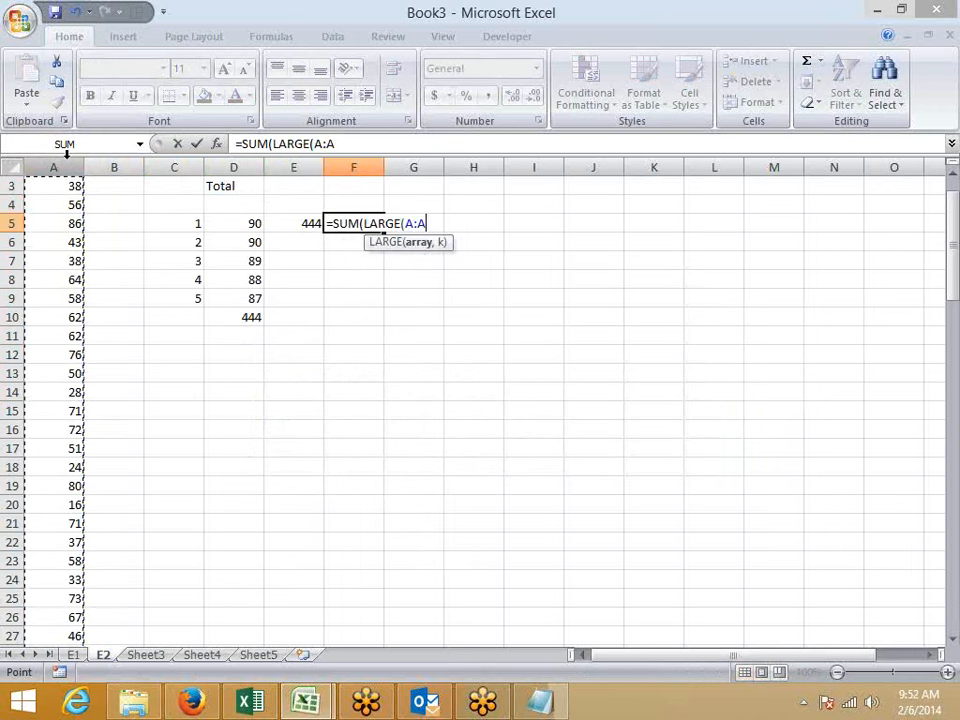
Set the LARGE rank argument in F5 to ROW(1:5) and enter the formula as an array formula
text(,)
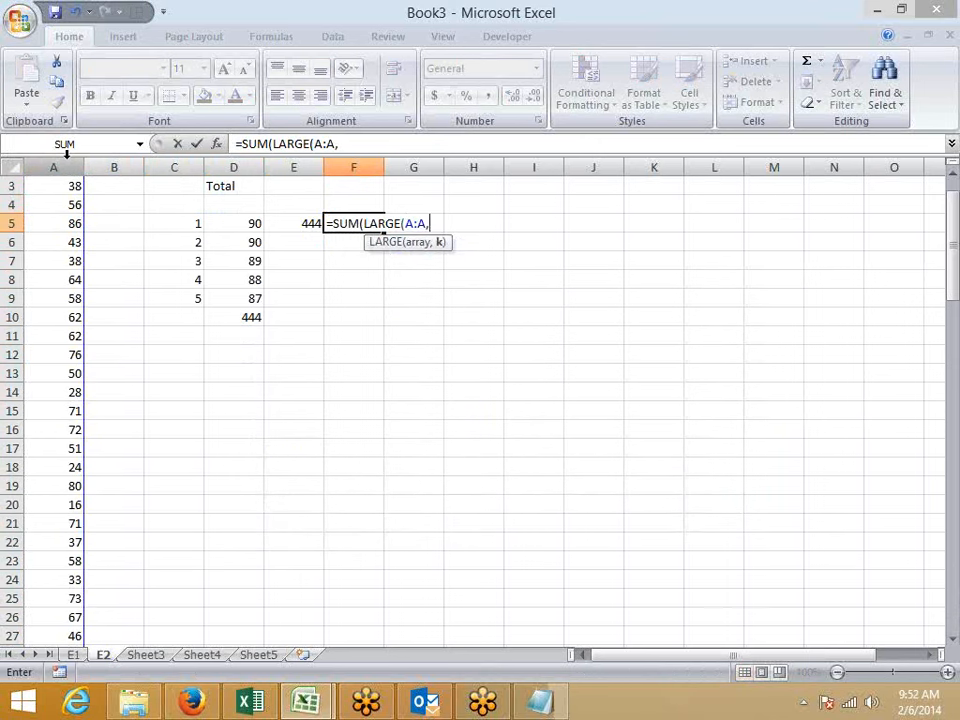
text(row)
key(Tab)
text(1:5)))
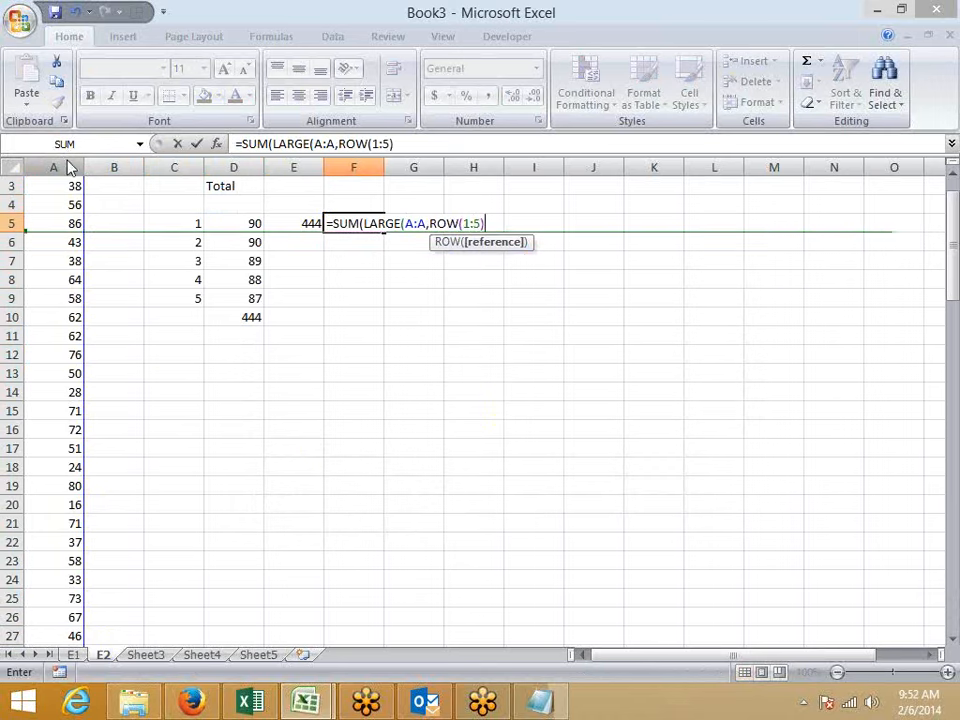
key(Return)
key(Return)
key(F2)
key(ctrl+shift+Return)
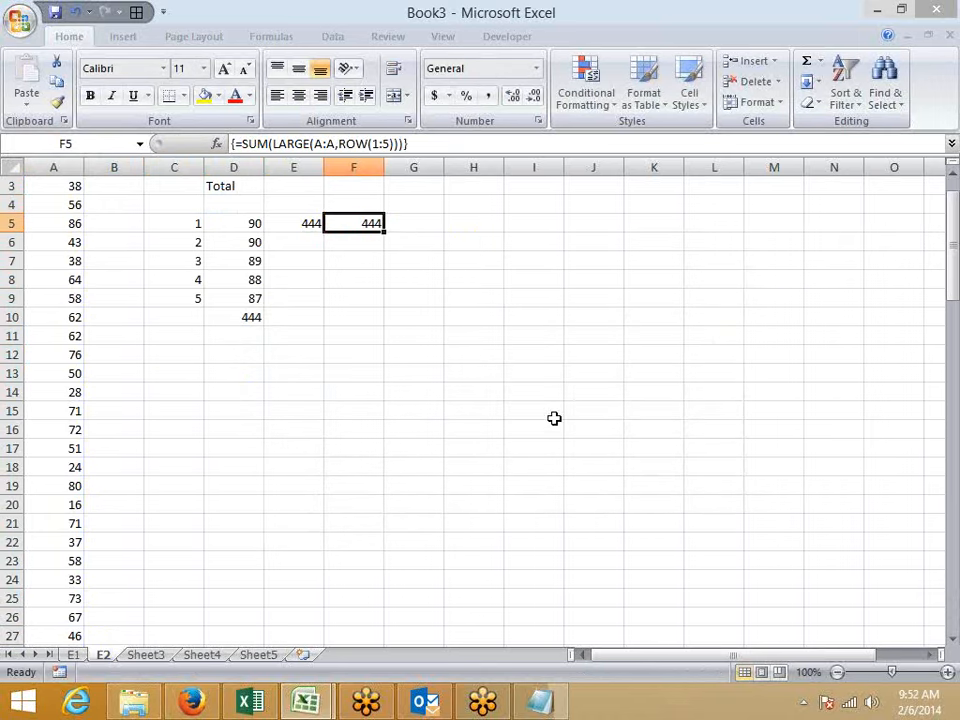
Compare the formulas in E5 and F5, and step through F5's calculation with Evaluate Formula
click(298, 223)
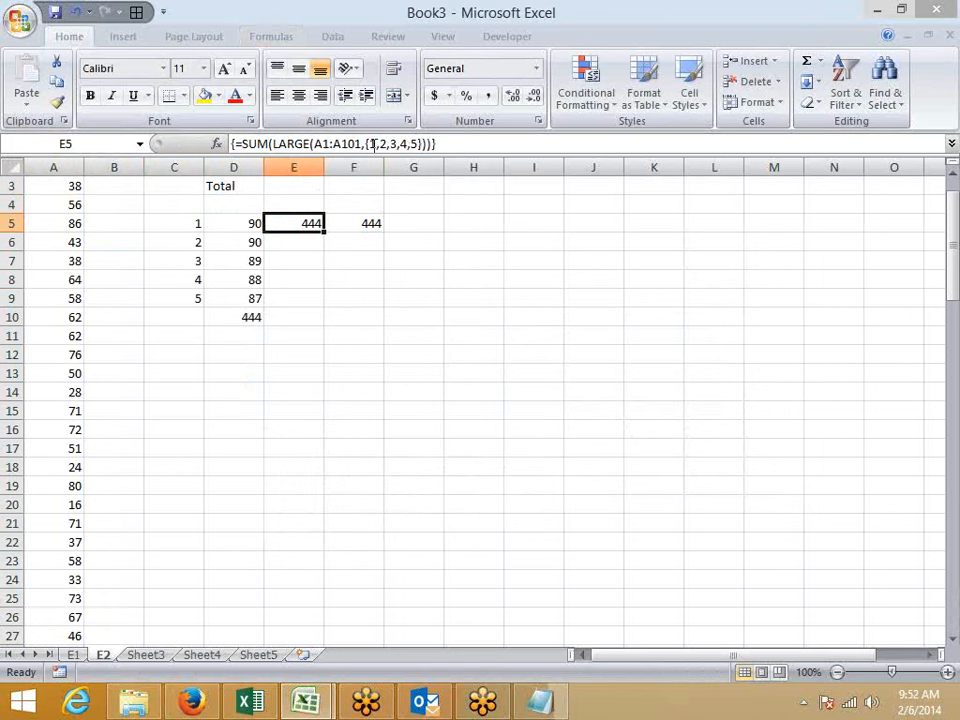
click(371, 226)
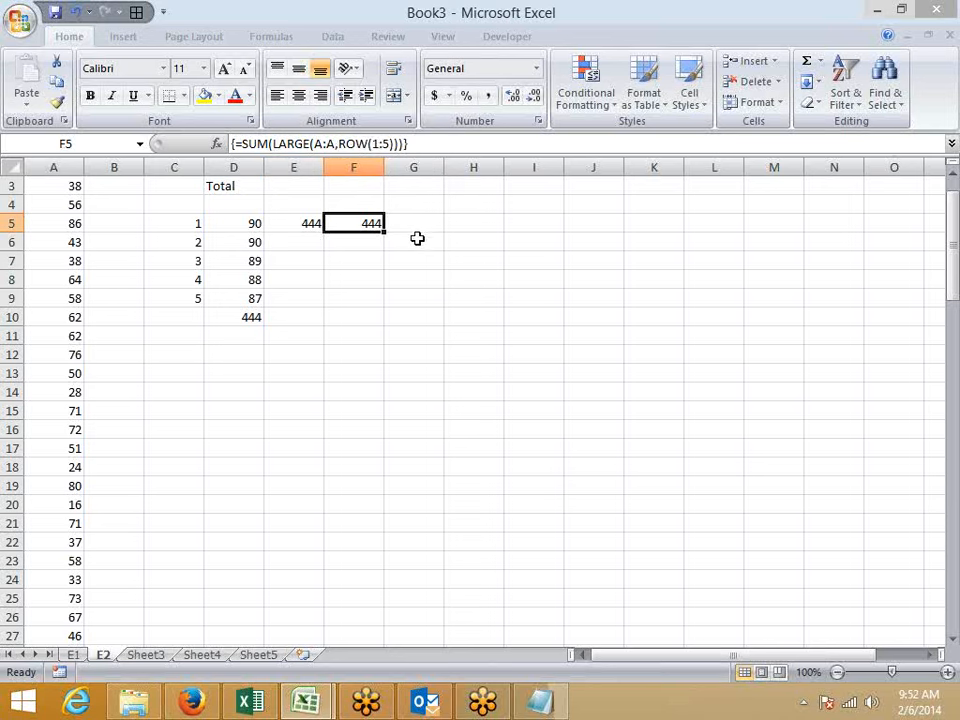
click(118, 36)
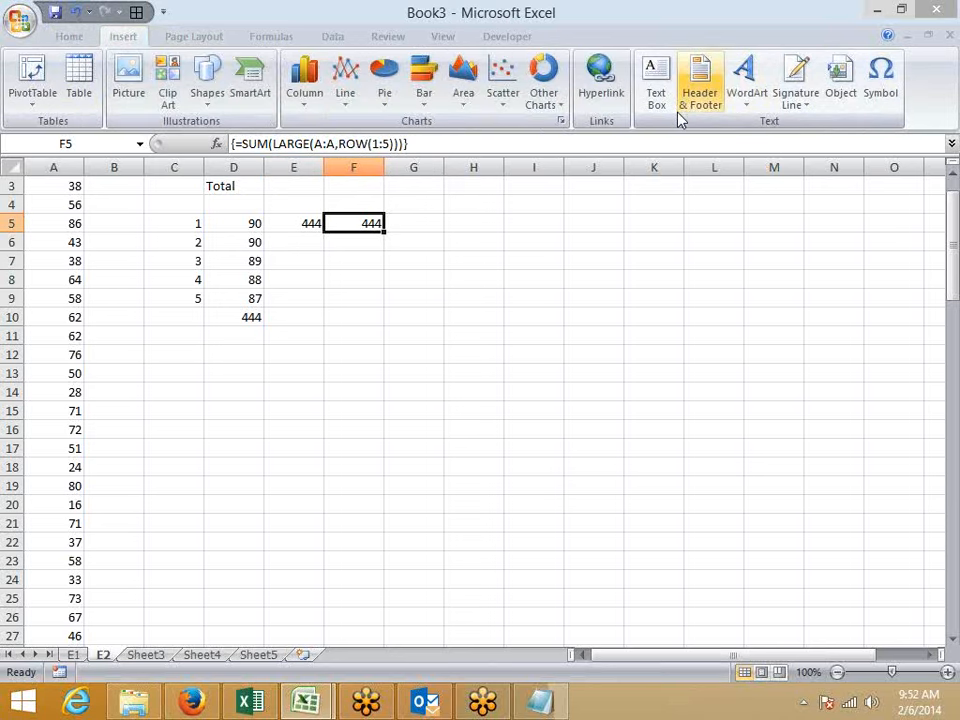
click(268, 40)
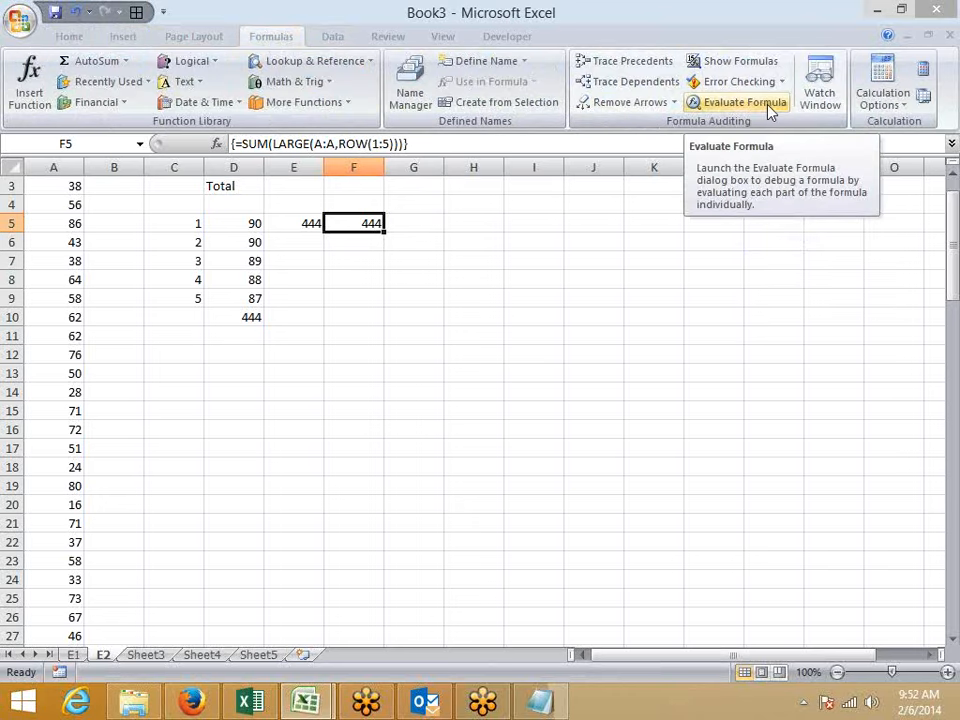
click(770, 110)
click(420, 392)
click(421, 392)
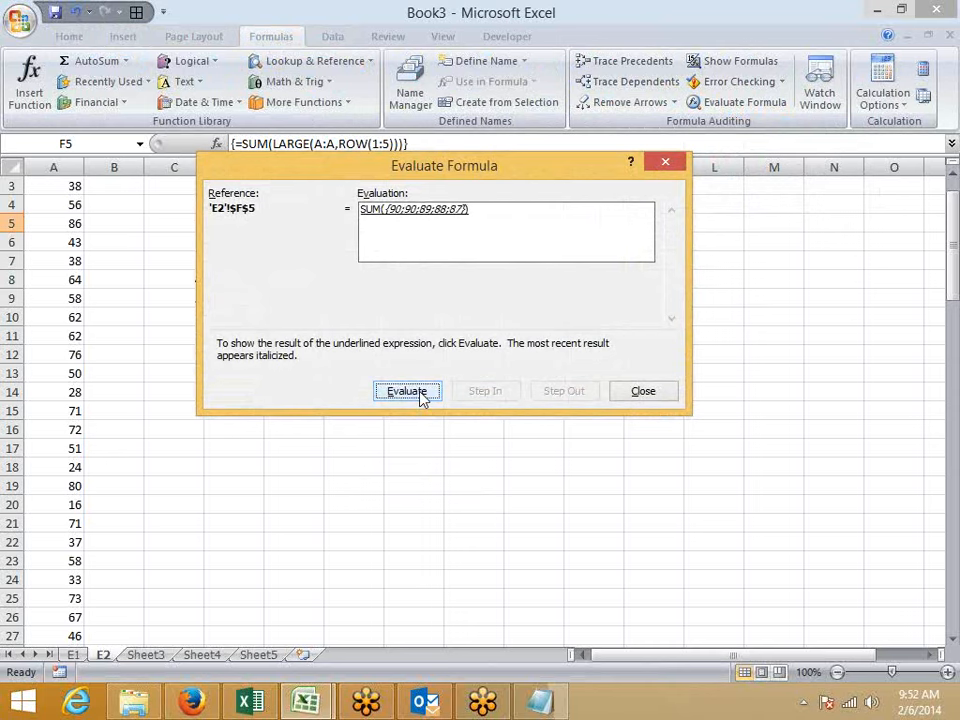
click(421, 392)
click(421, 392)
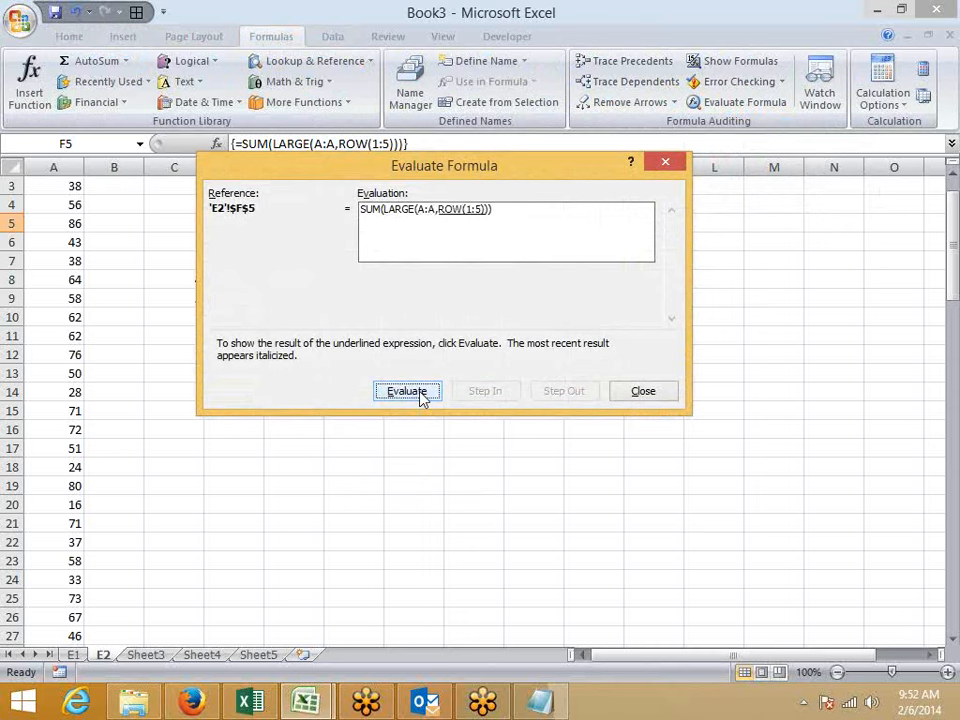
click(421, 392)
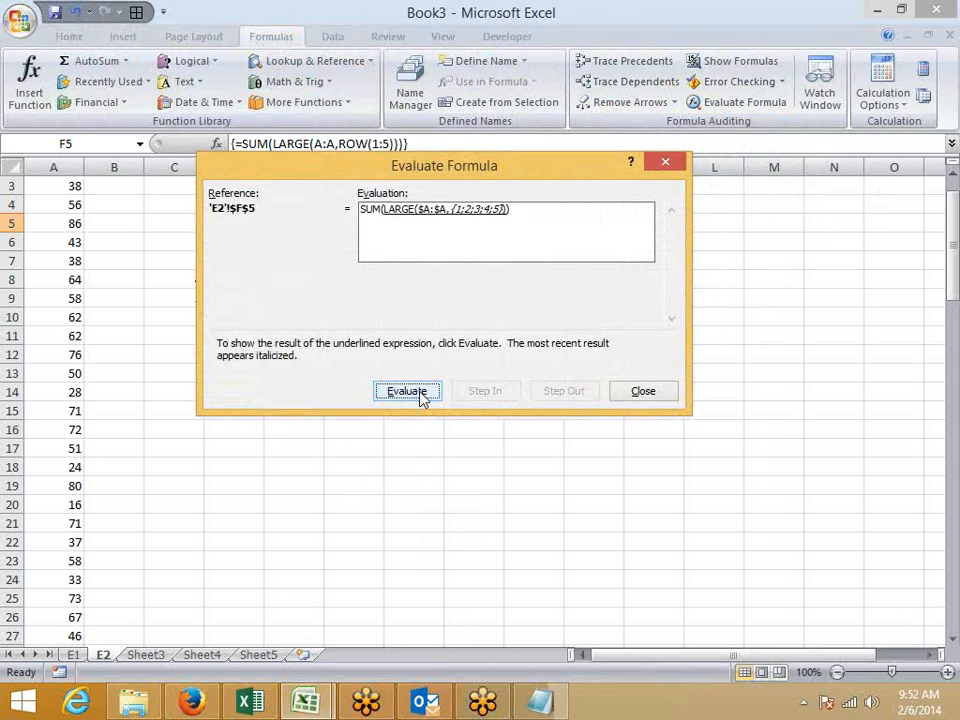
click(421, 392)
click(636, 398)
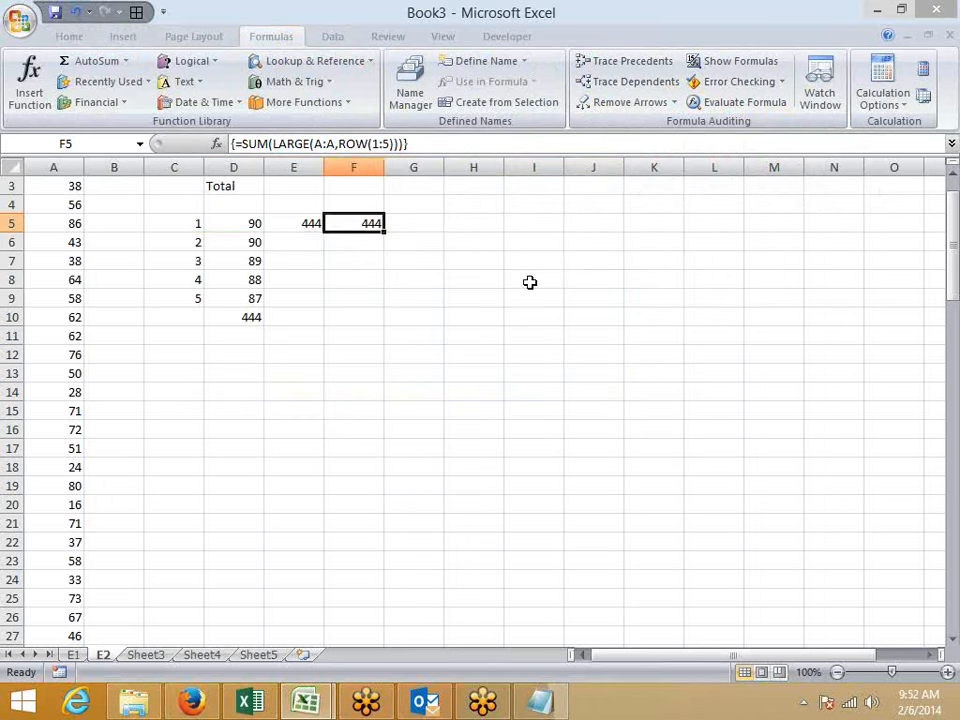
Change the ROW reference in F5 to 1:50 and re-enter the formula as an array formula
click(405, 145)
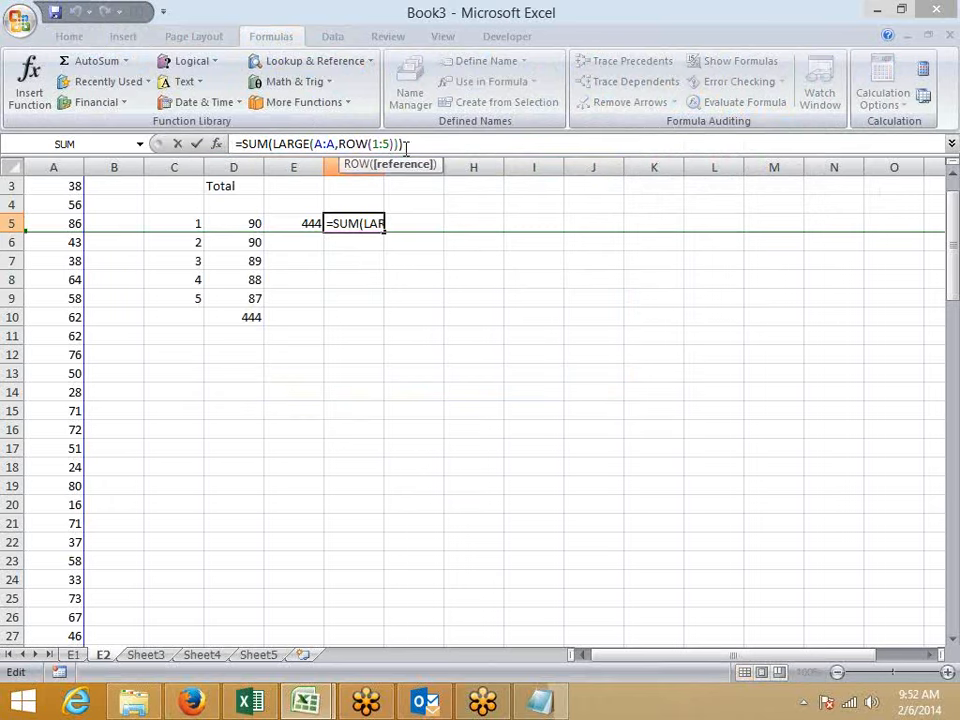
text(0)
key(Return)
key(Up)
click(405, 145)
key(ctrl+shift+Return)
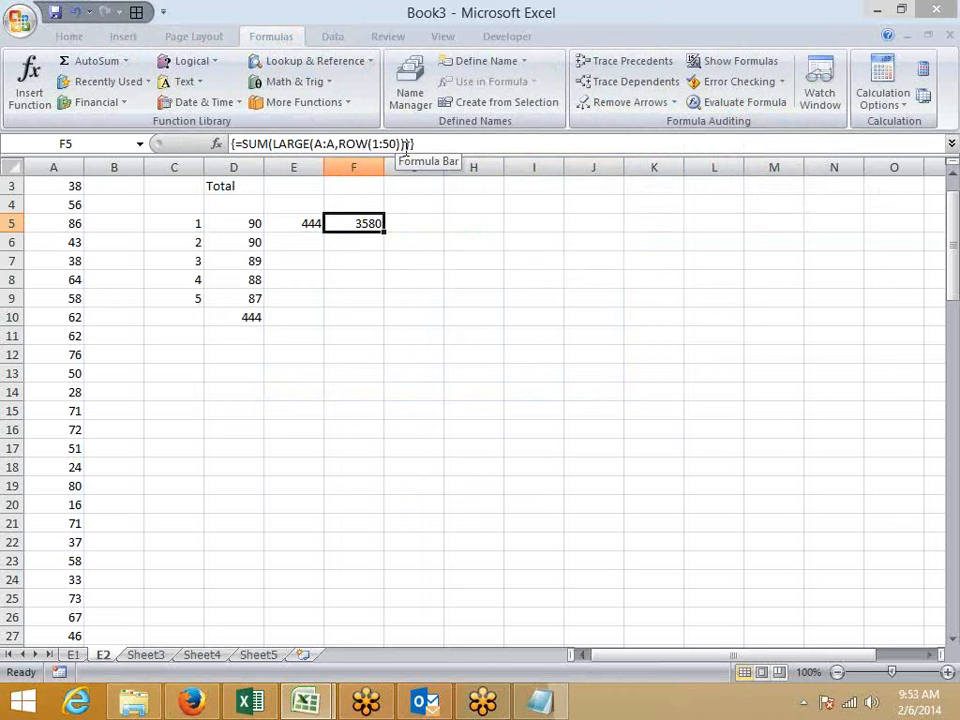
Evaluate the ROW(1:50) part of the F5 formula with Evaluate Formula
click(724, 105)
click(419, 397)
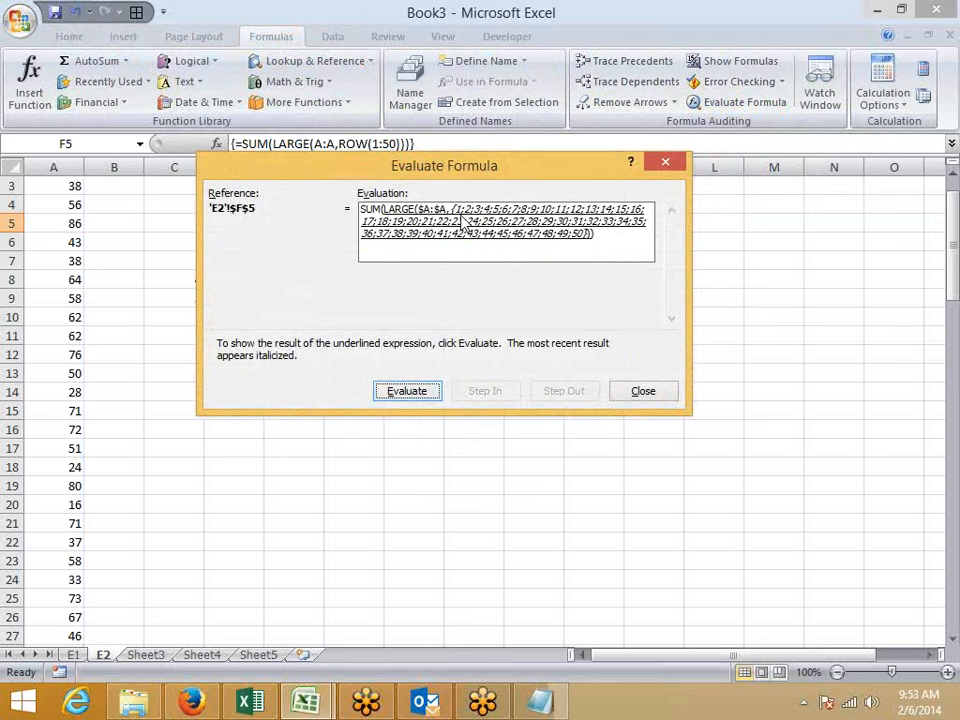
key(Escape)
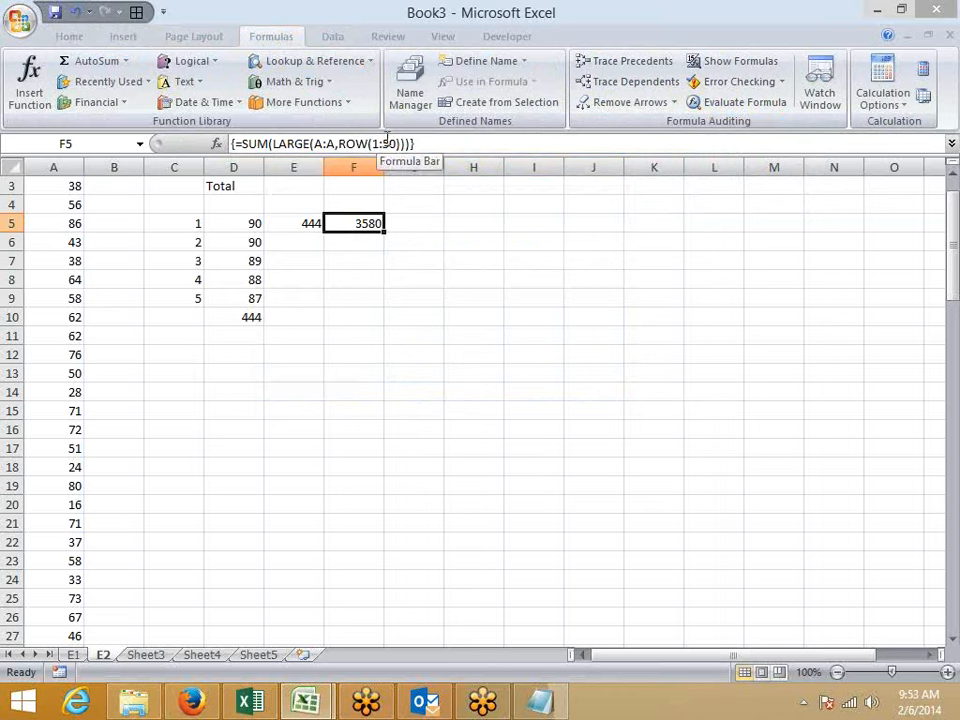
Enter 4 in E4 as the number of top values to sum
click(312, 208)
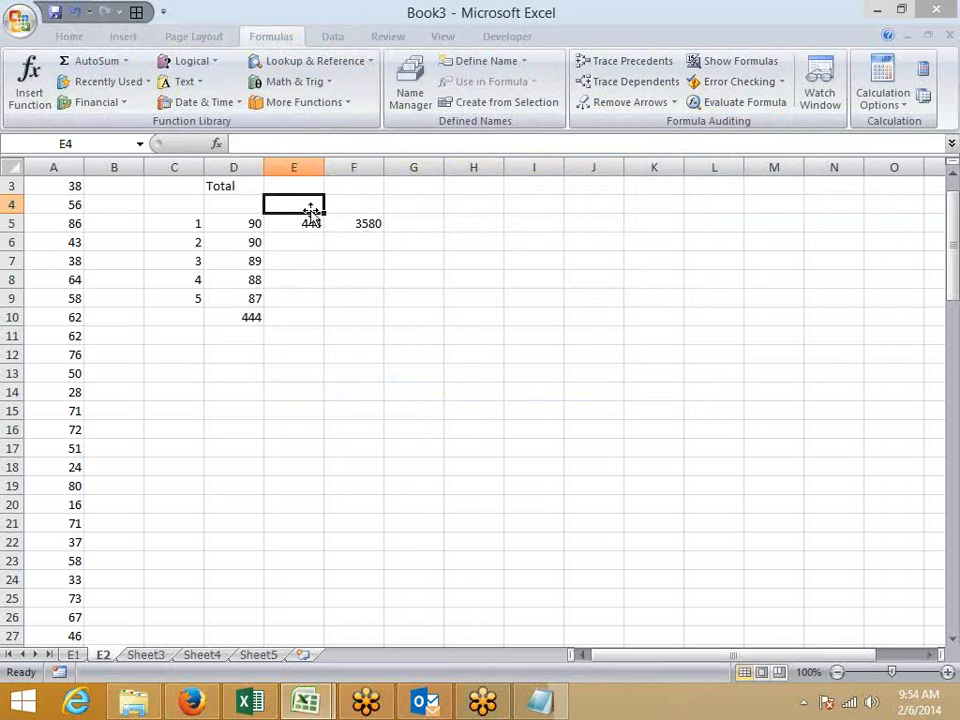
text(4)
key(Tab)
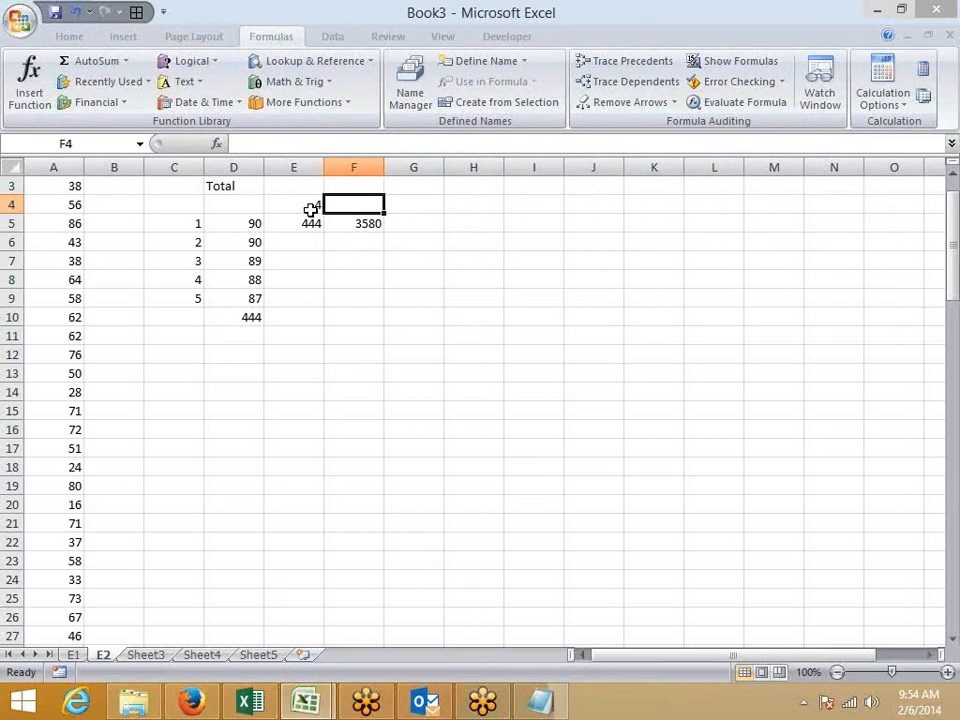
Replace the ROW argument in F5 with "1:"&E4 and try to enter the formula
key(Down)
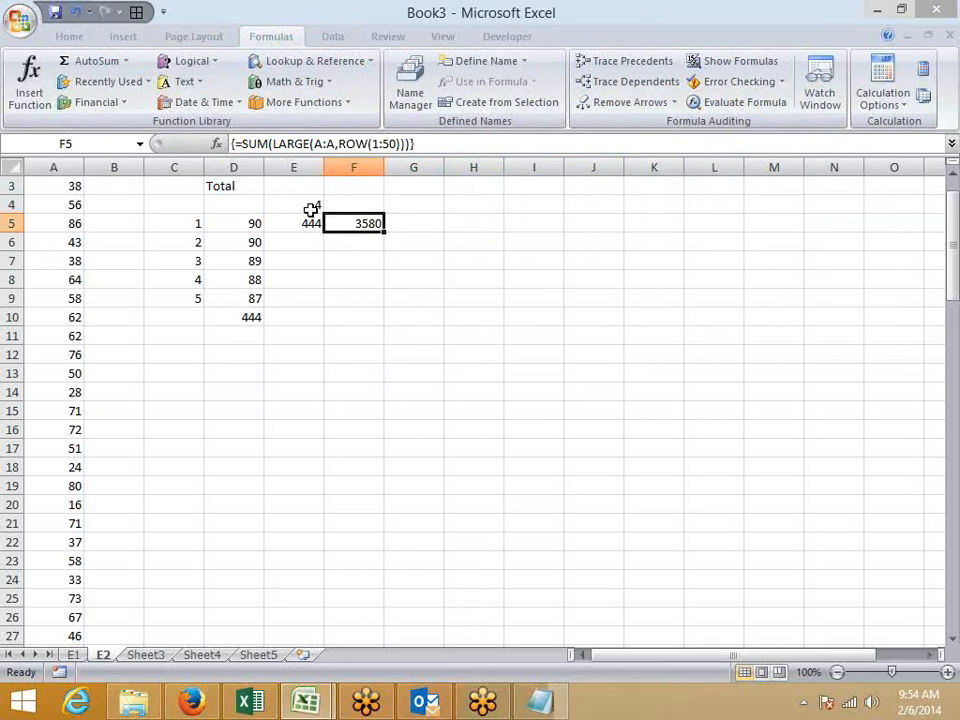
click(397, 145)
text(")
key(Right)
key(Right)
key(Right)
key(Right)
text("1:")
key(Delete)
key(Delete)
text(&)
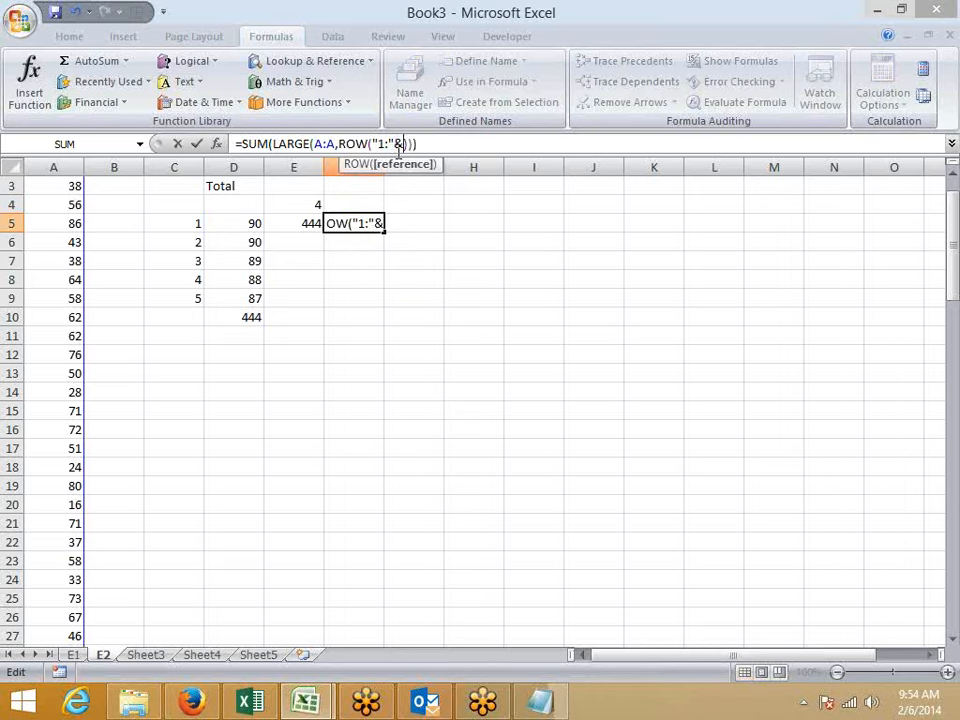
click(309, 206)
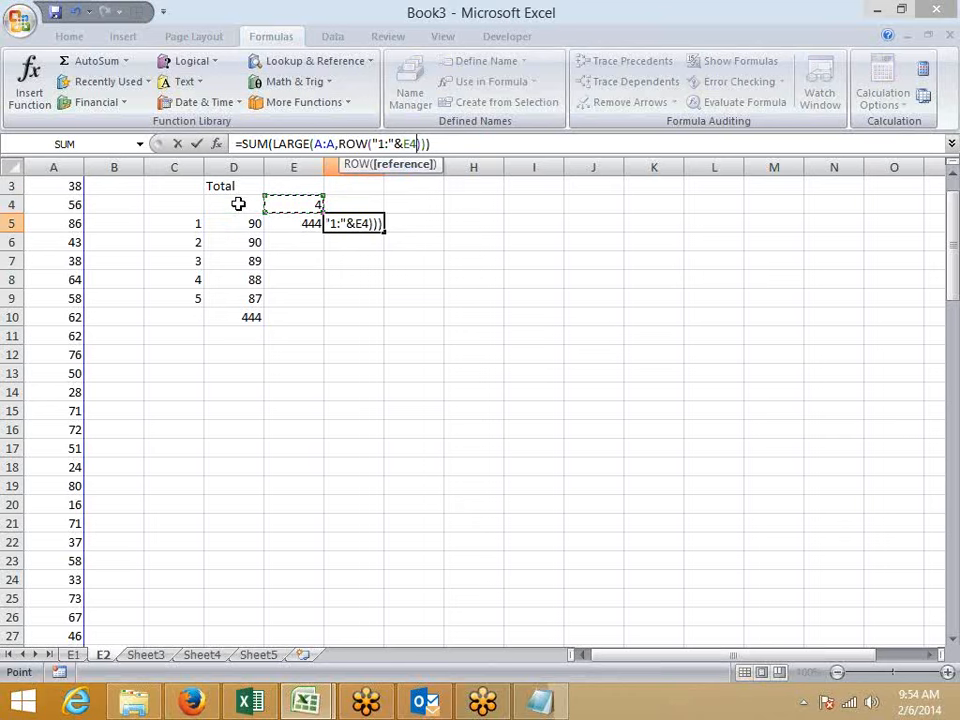
key(Return)
key(Return)
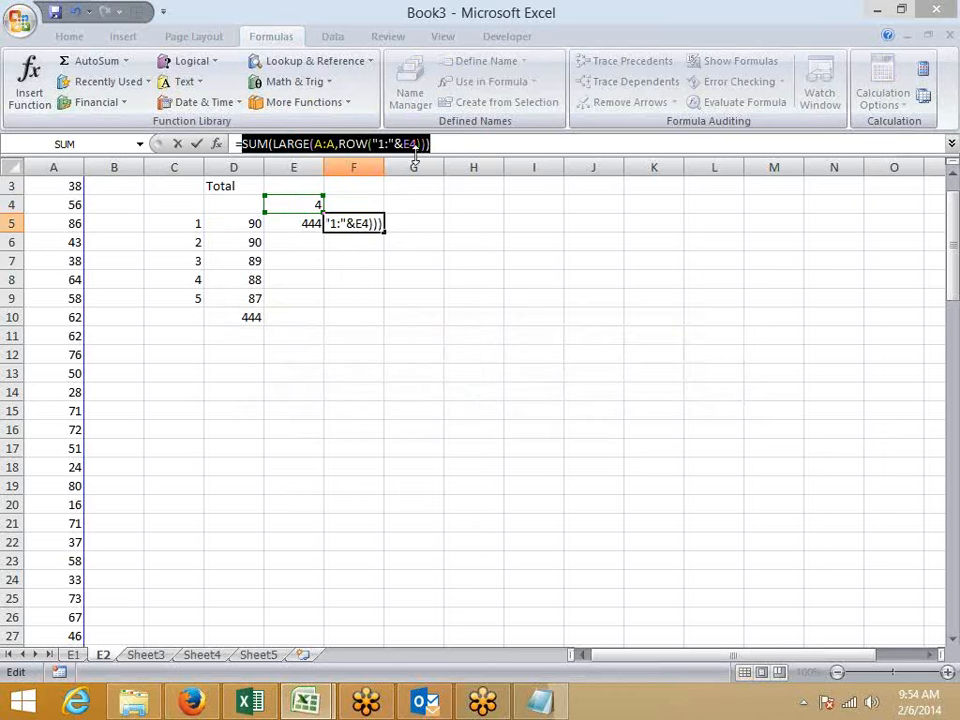
Wrap the "1:"&E4 text inside F5's ROW function in INDIRECT, including its closing parenthesis
click(372, 143)
drag(372, 143, 419, 144)
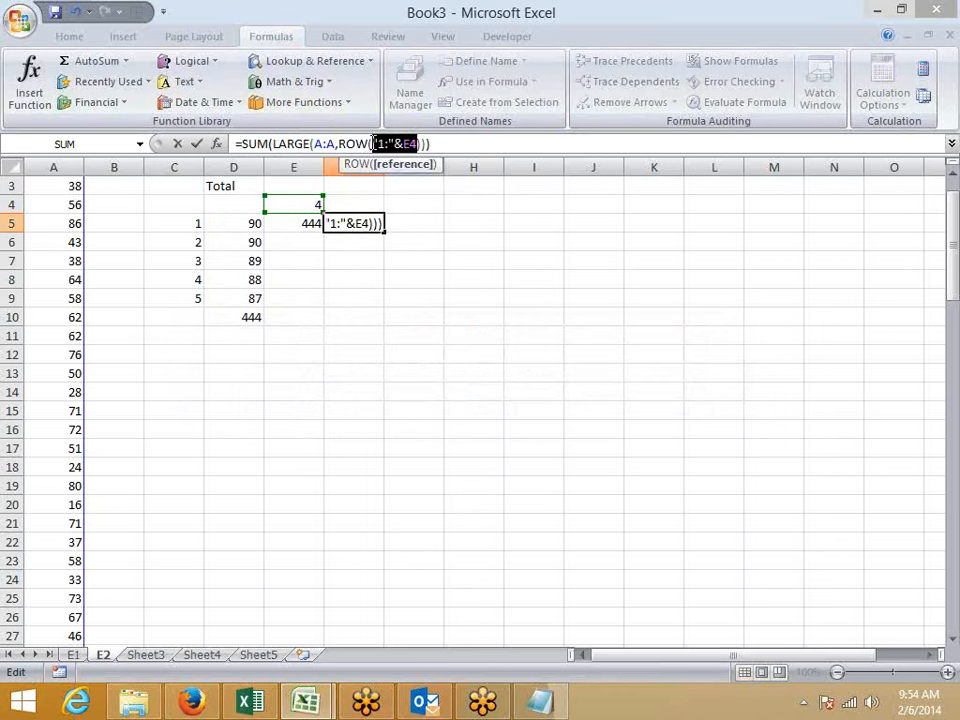
click(399, 144)
text(i)
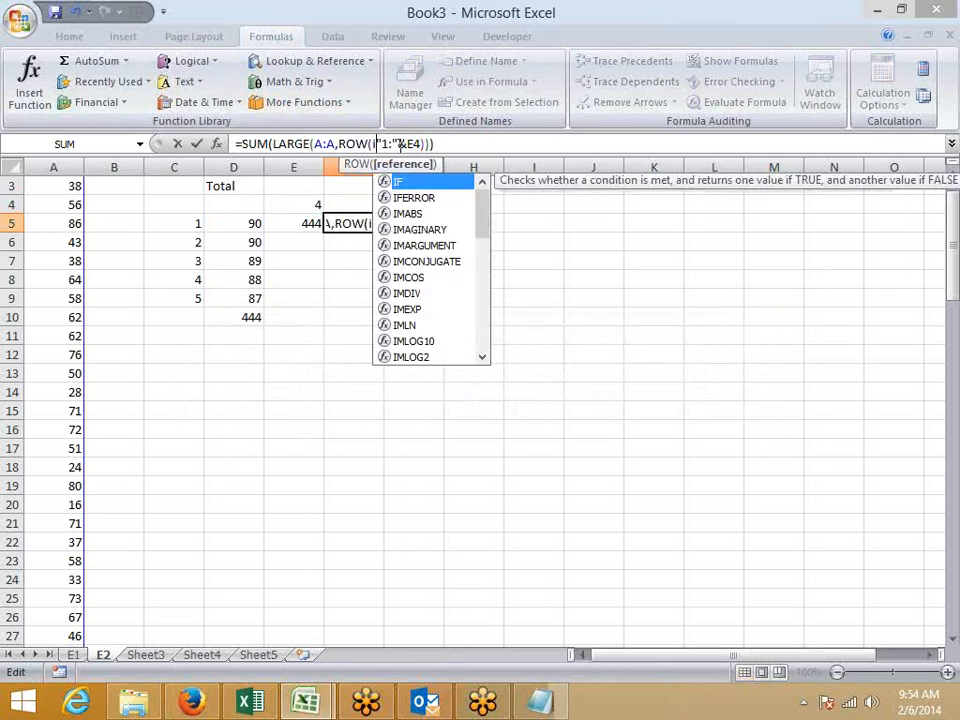
text(nd)
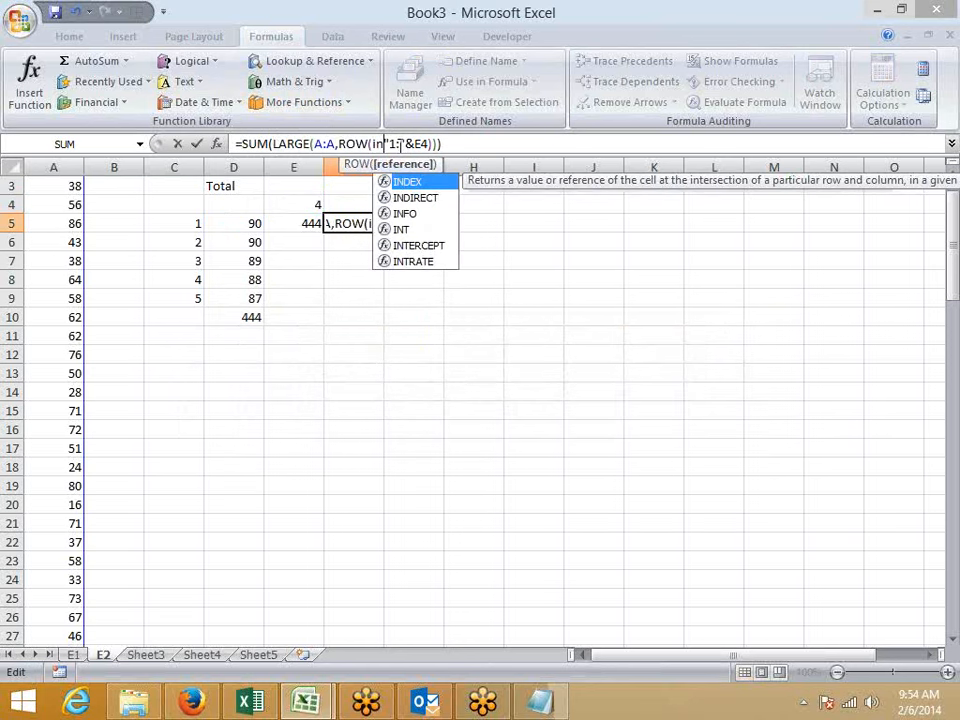
key(Down)
key(Tab)
key(Right)
key(Right)
key(Right)
key(Right)
key(Right)
key(Right)
key(Right)
key(Right)
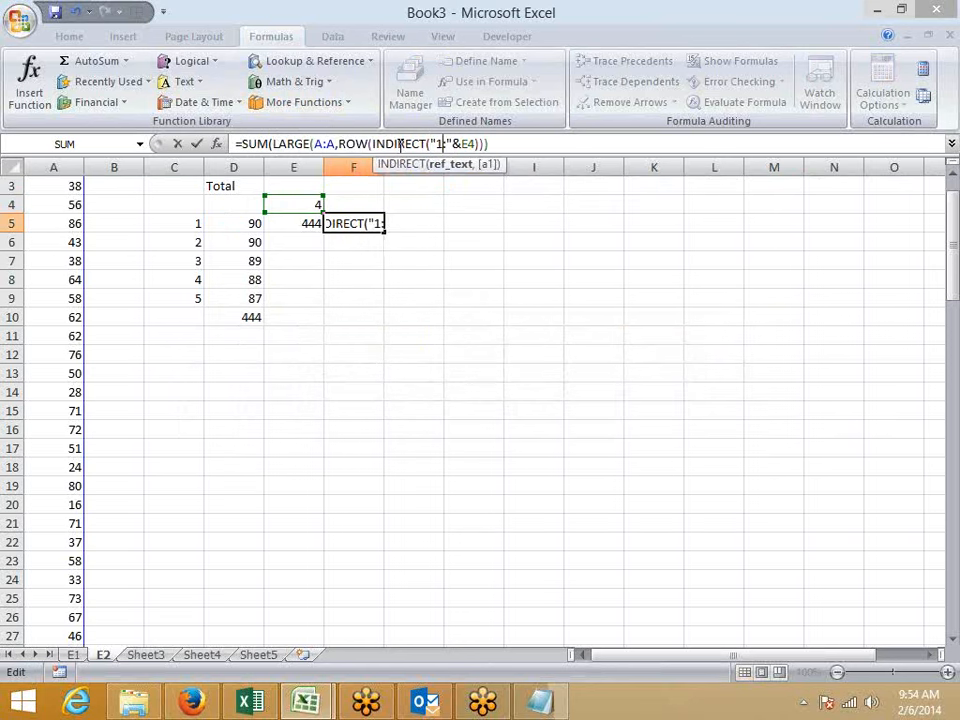
text()))
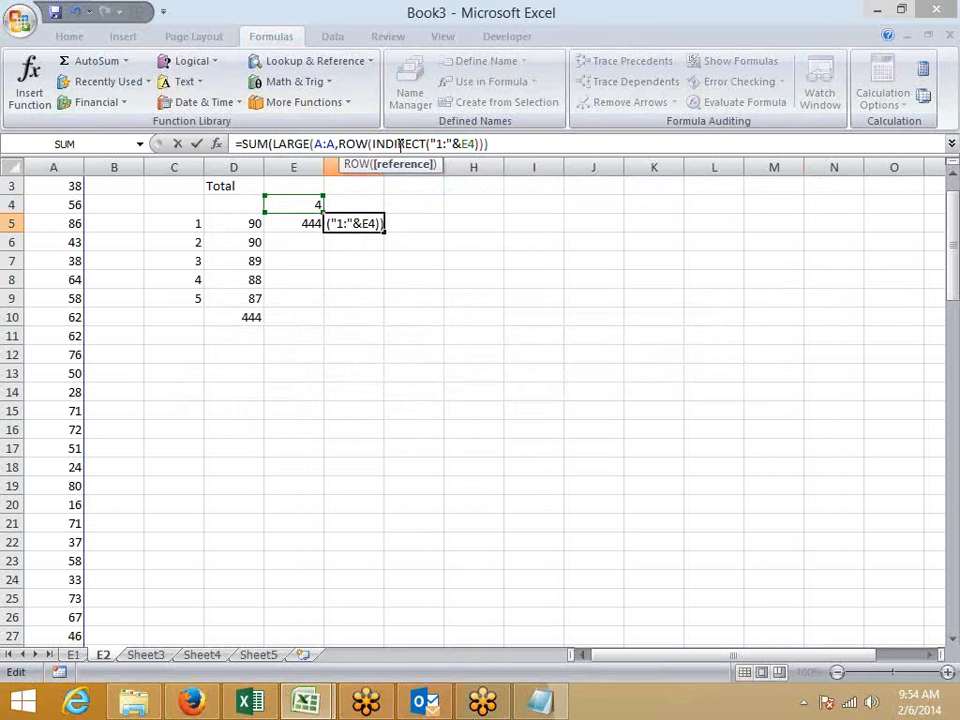
Enter the F5 formula with INDIRECT as an array formula
key(Return)
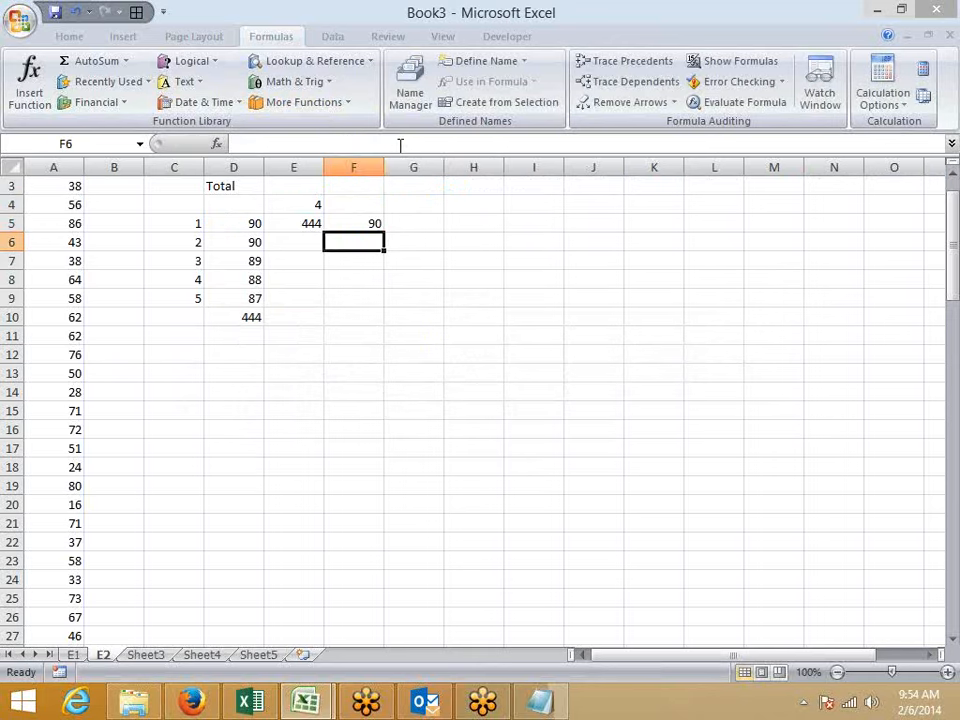
key(Up)
click(400, 145)
key(ctrl+shift+Return)
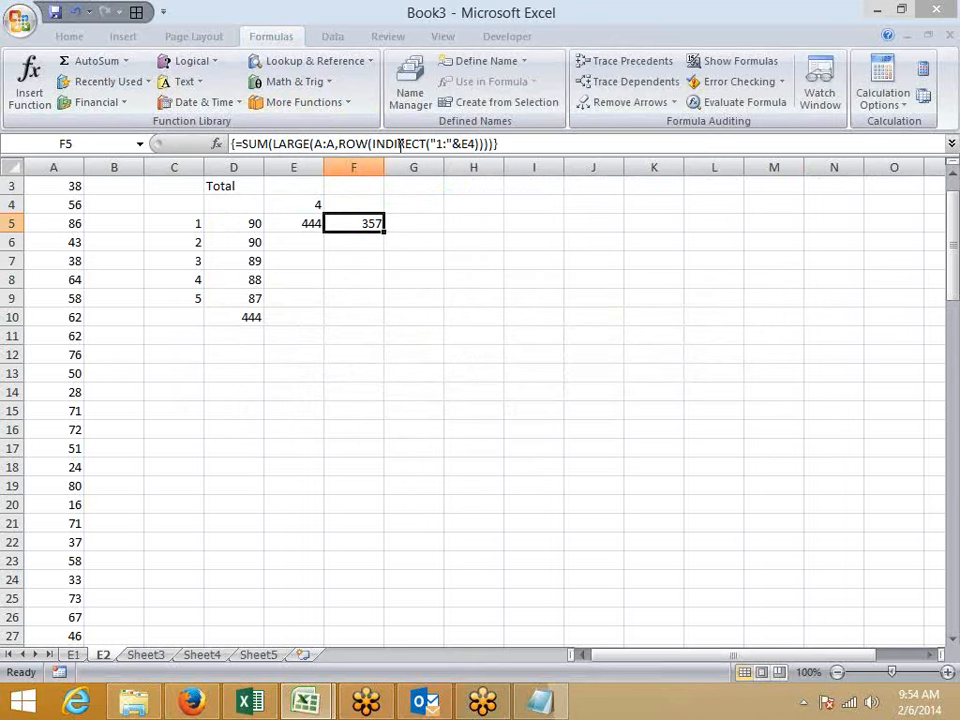
Test the F5 formula by setting the count in E4 to 5, 10, 15 and finally 60
key(Left)
key(Up)
text(5)
key(Return)
key(Up)
text(10)
key(Return)
key(Up)
text(15)
key(Return)
key(Up)
text(60)
key(Tab)
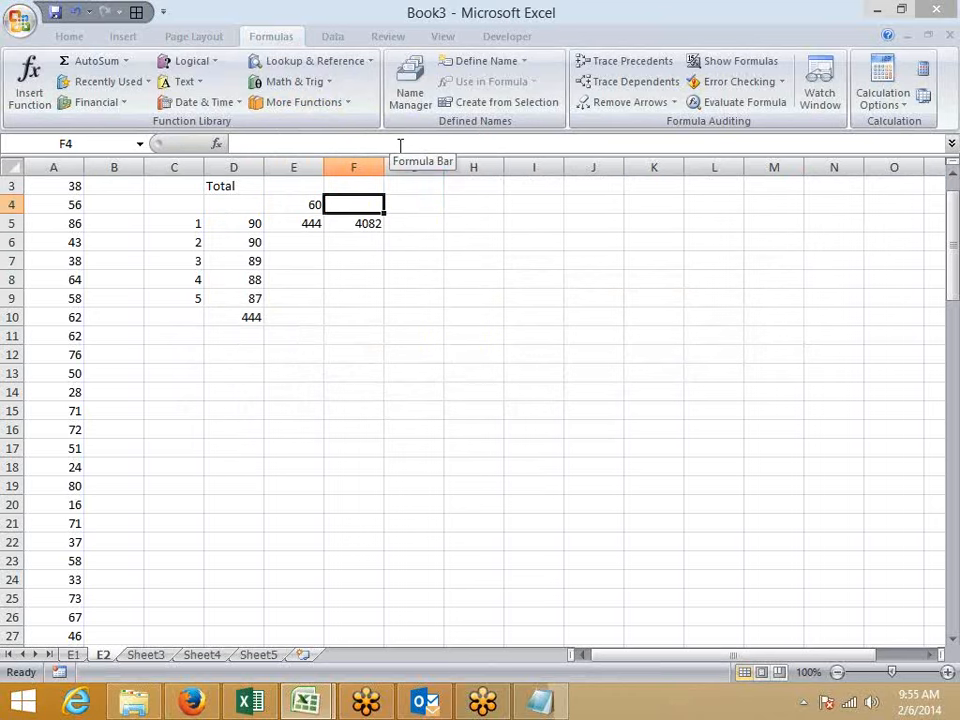
key(Left)
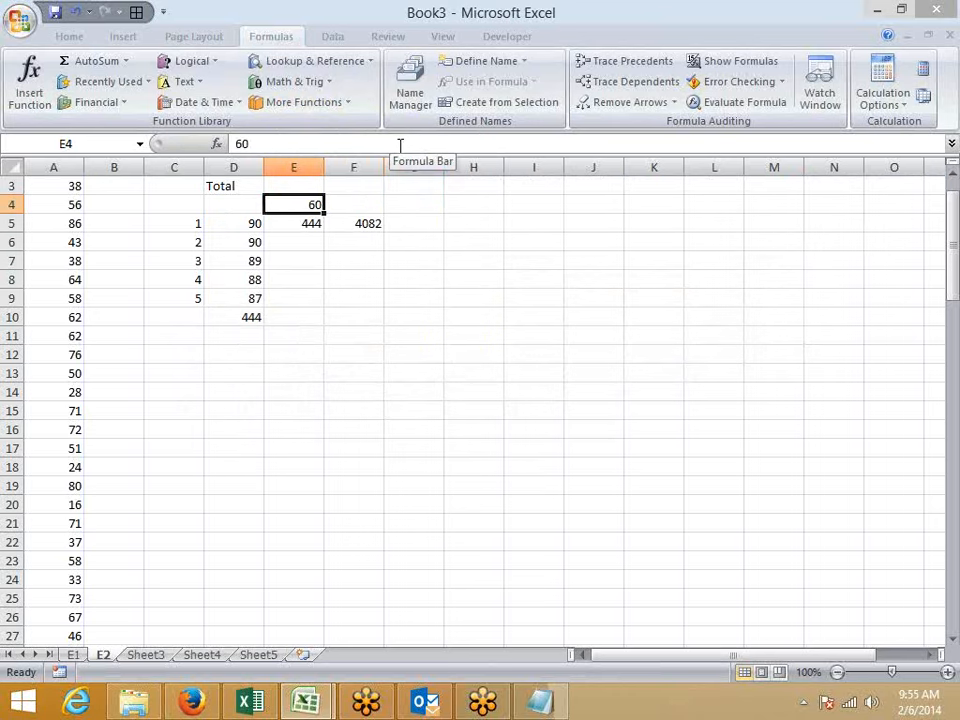
Set the count in E4 to 5
text(5)
key(Return)
key(Up)
click(735, 102)
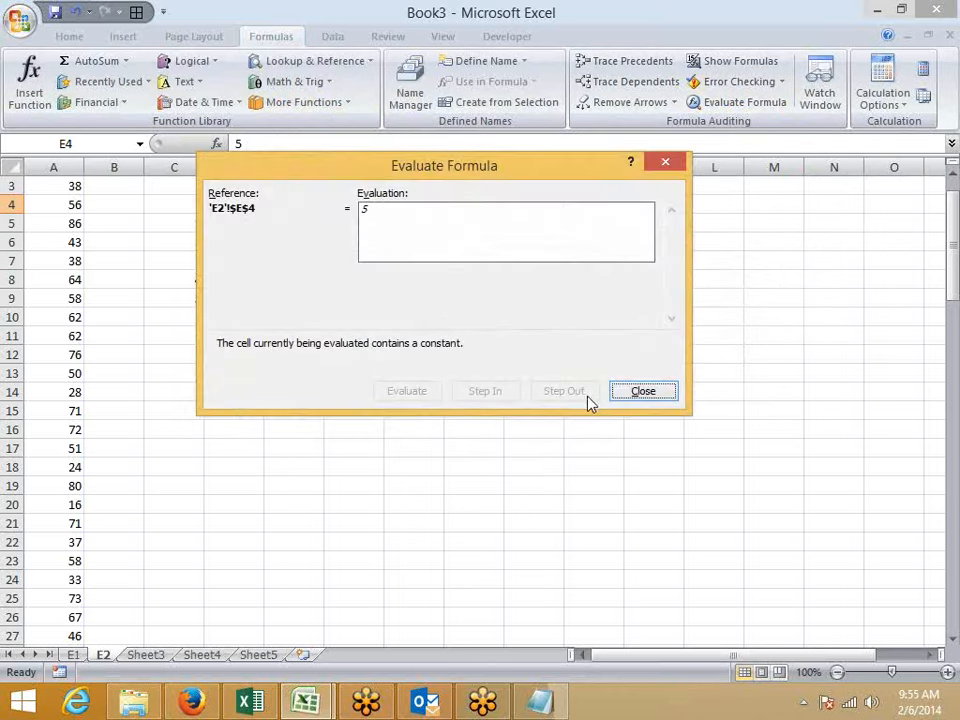
key(Escape)
Step through the evaluation of F5's array formula until LARGE is resolved inside SUM, keeping the dialog clear of the worksheet data
click(365, 226)
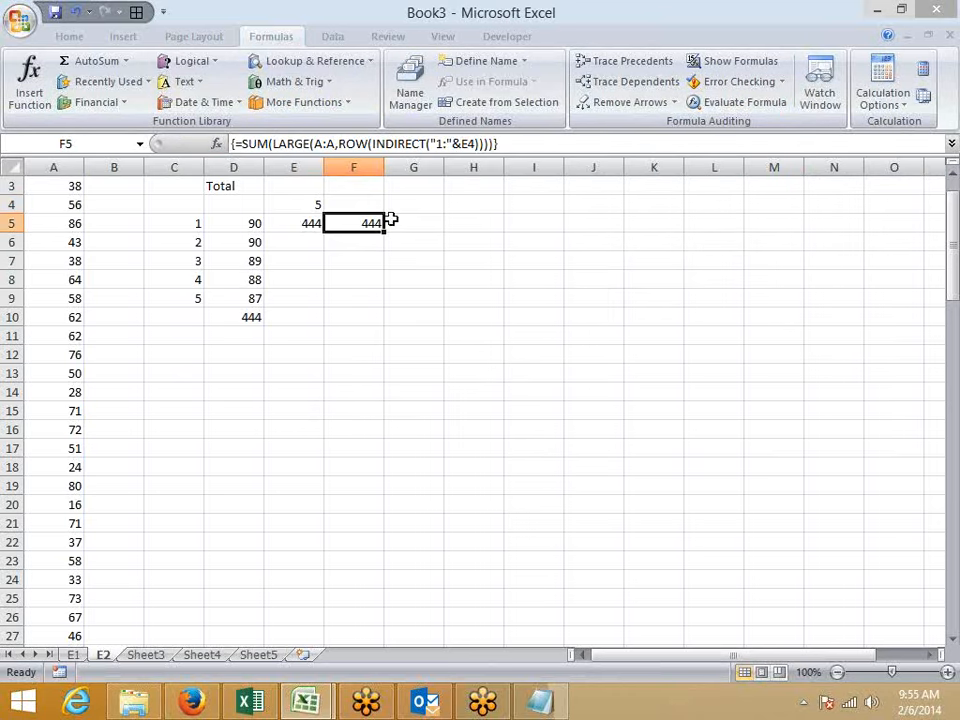
click(735, 102)
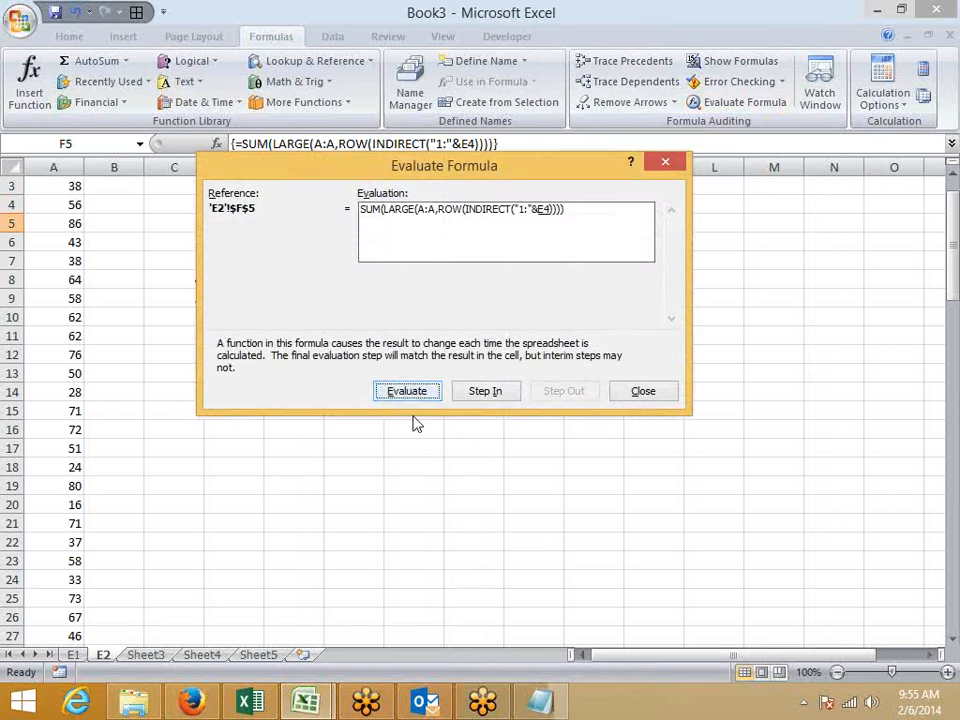
click(406, 391)
drag(420, 167, 440, 322)
click(432, 549)
click(443, 551)
click(443, 551)
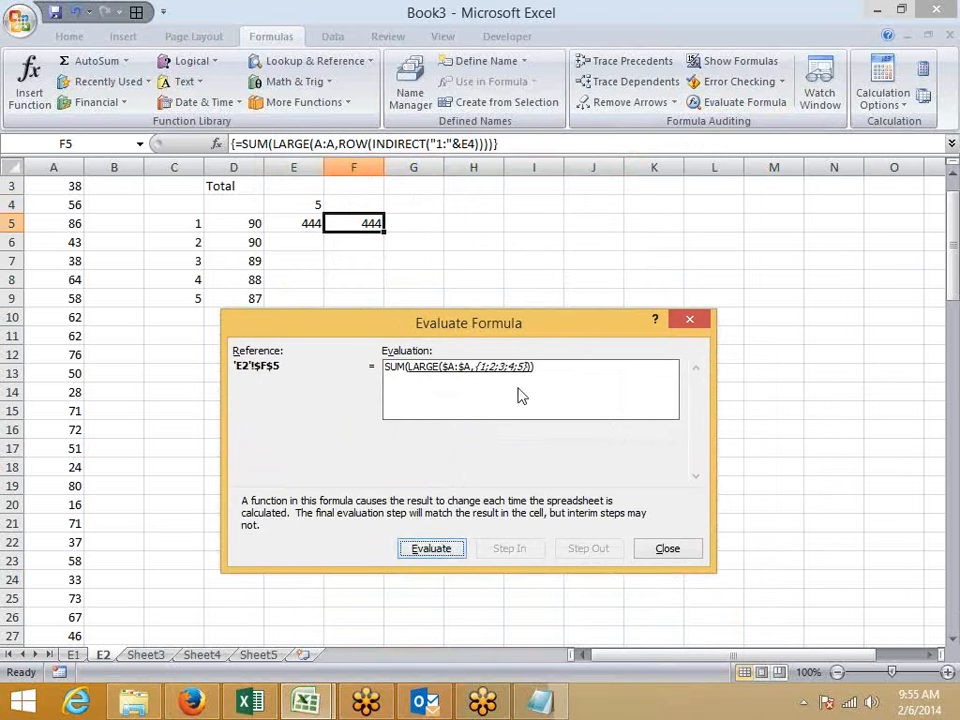
click(431, 553)
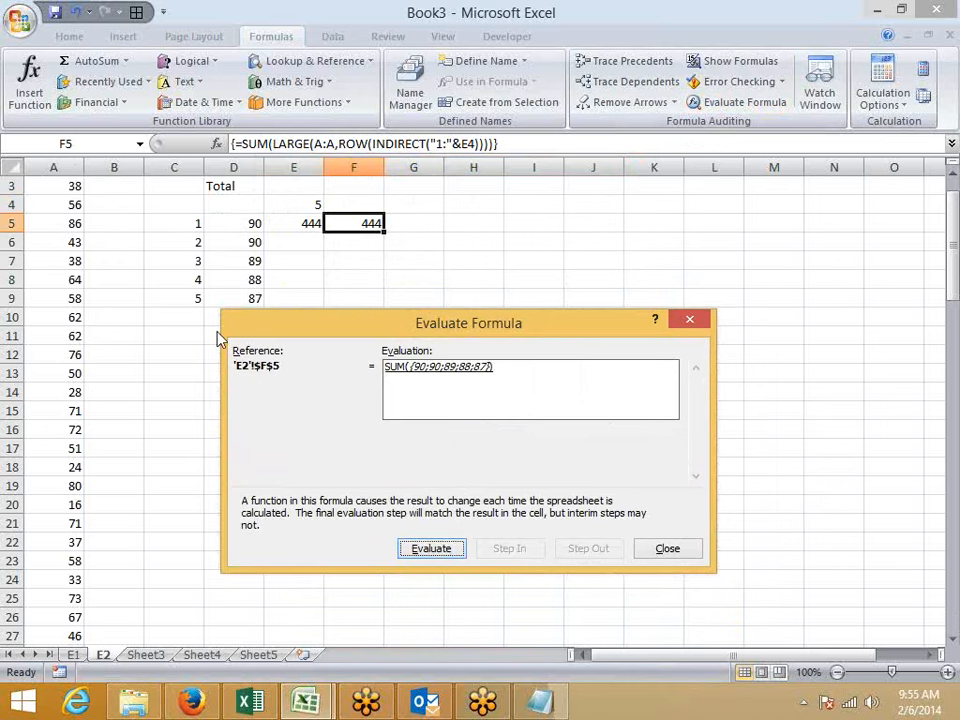
drag(315, 330, 306, 372)
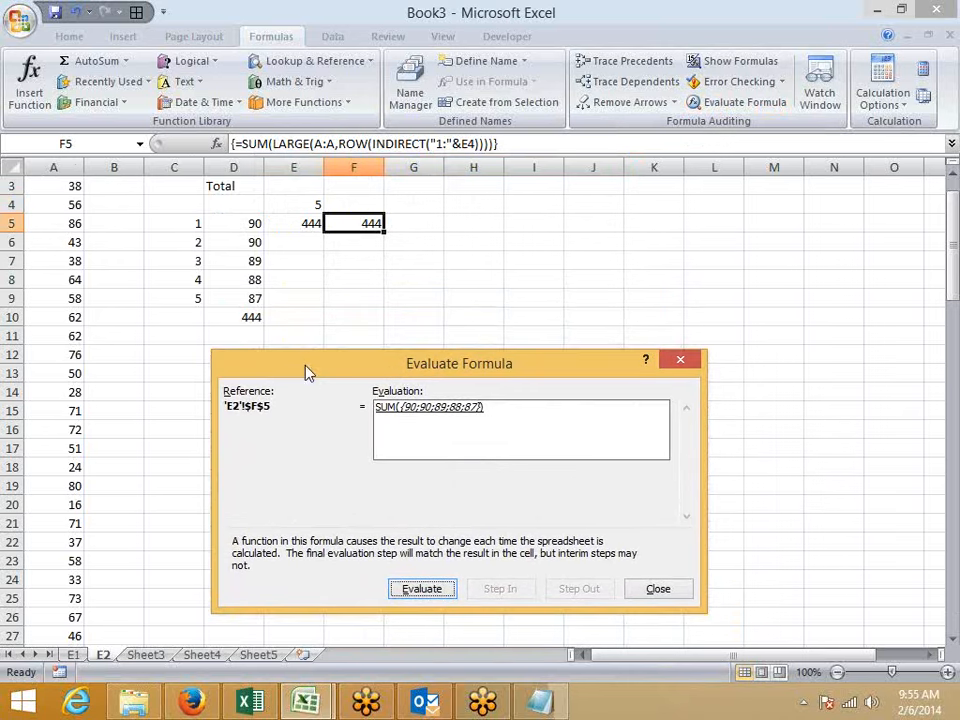
Finish and restart the evaluation of F5's formula, step through every part to the final result, and close the evaluation
click(420, 593)
click(421, 590)
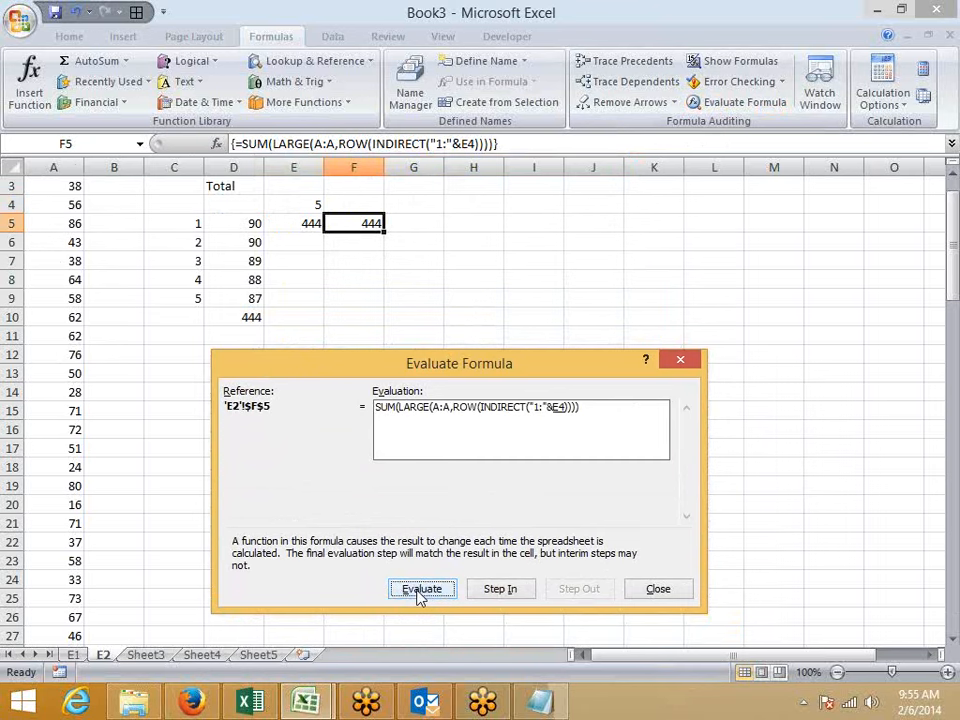
click(424, 592)
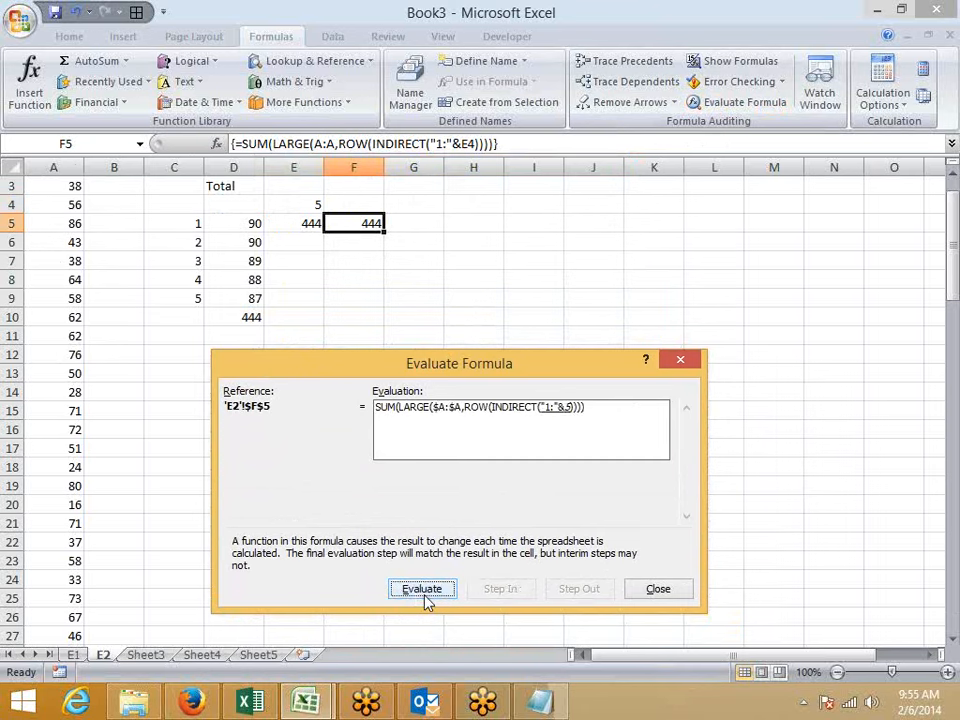
click(409, 598)
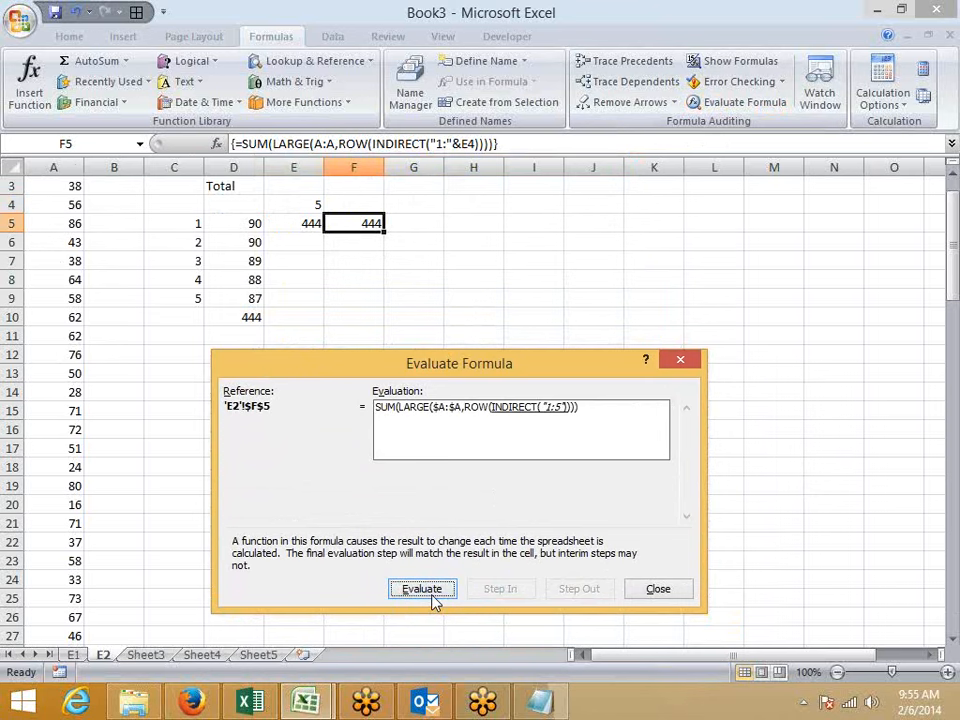
click(433, 592)
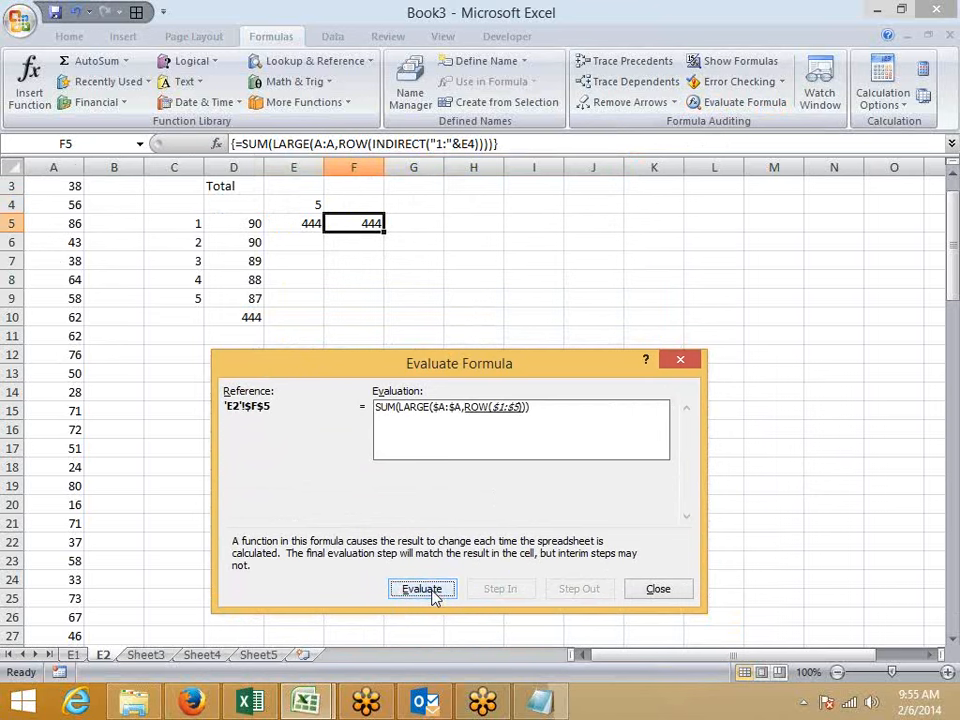
click(434, 596)
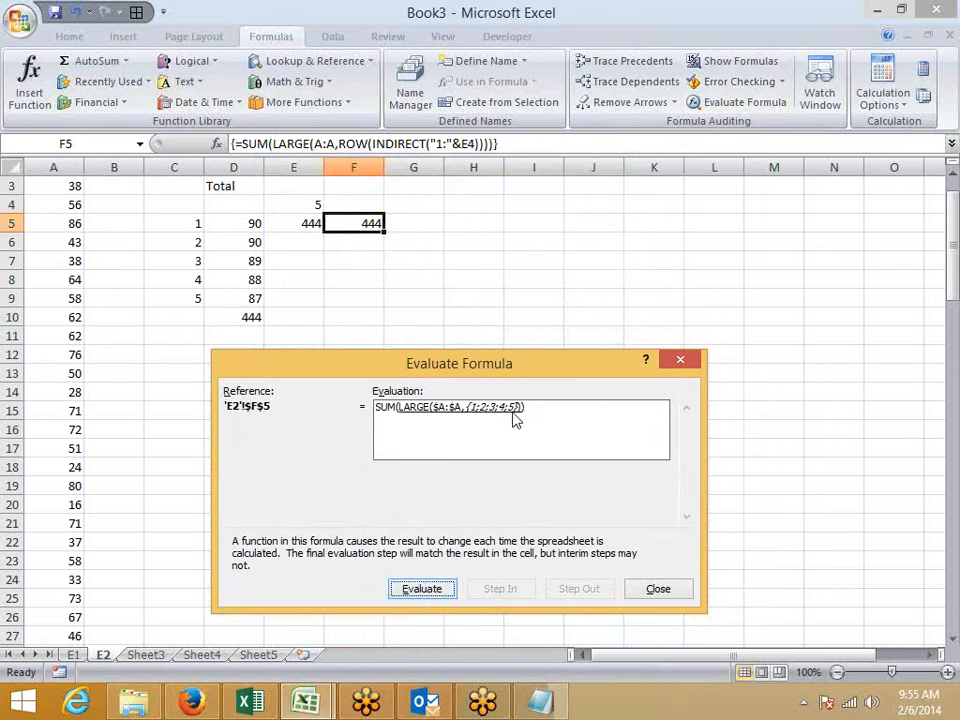
click(423, 591)
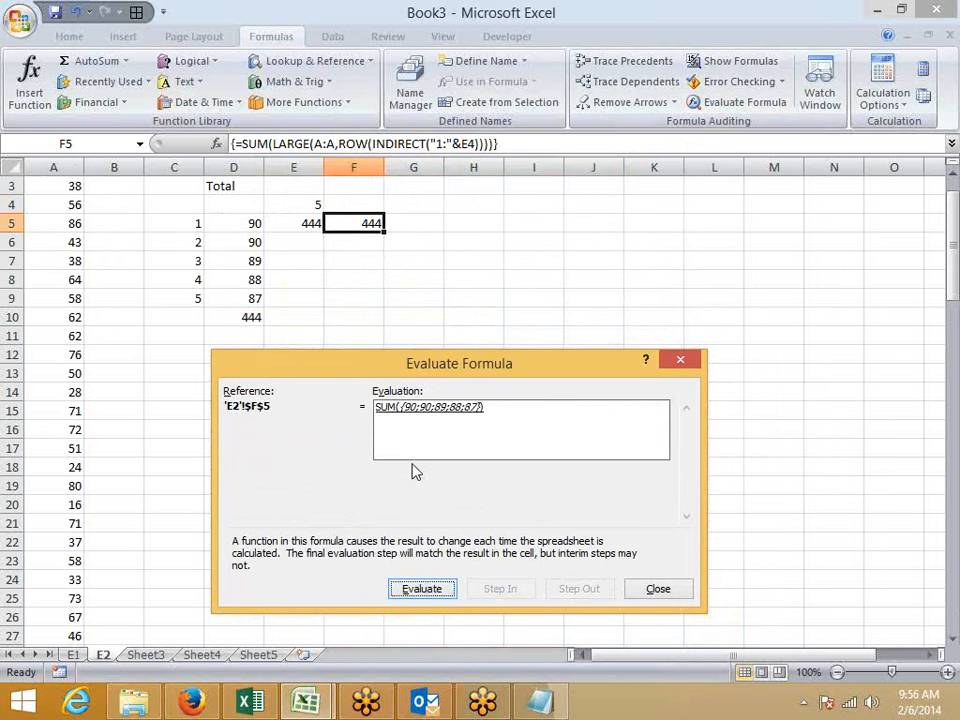
click(414, 591)
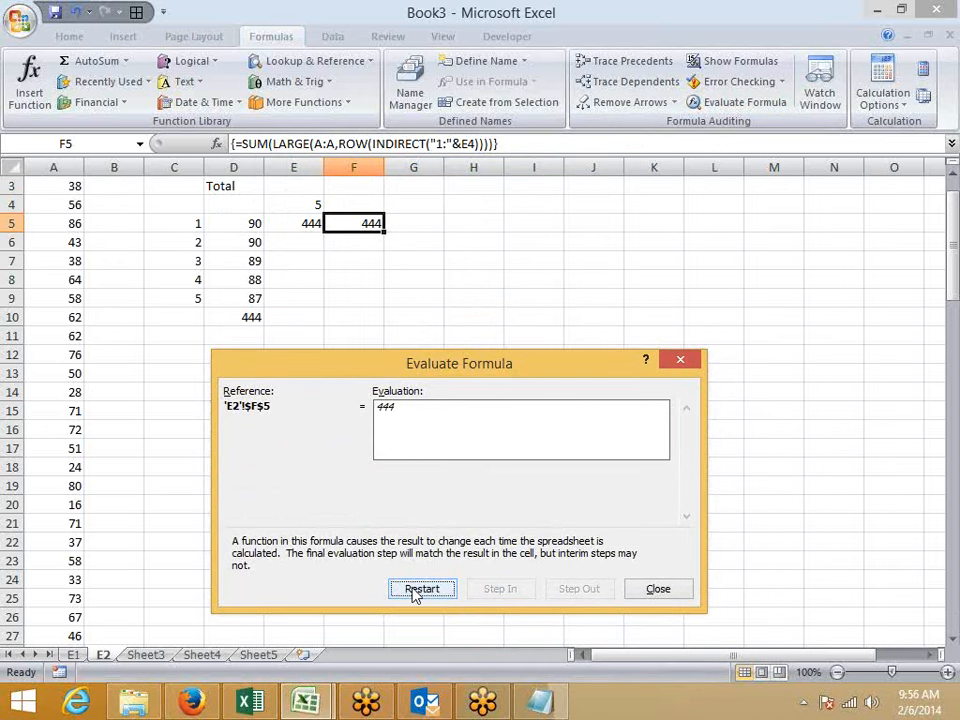
key(Escape)
Enter the practice question labels Q1 in G8 and Small in G9, with the count 5 in H9
click(397, 276)
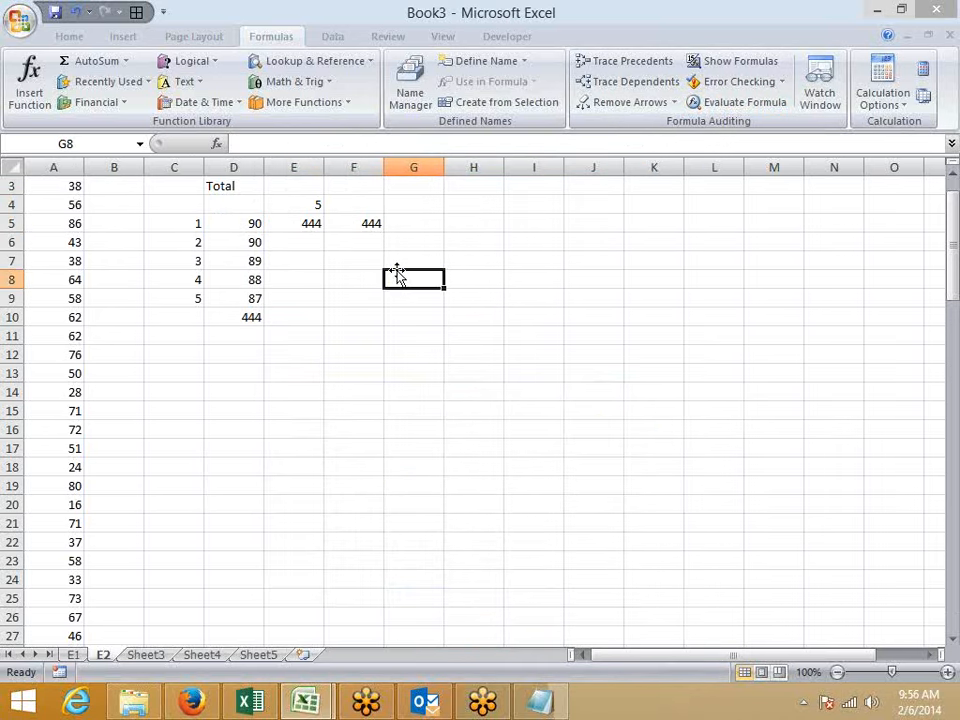
text(Q1)
key(Return)
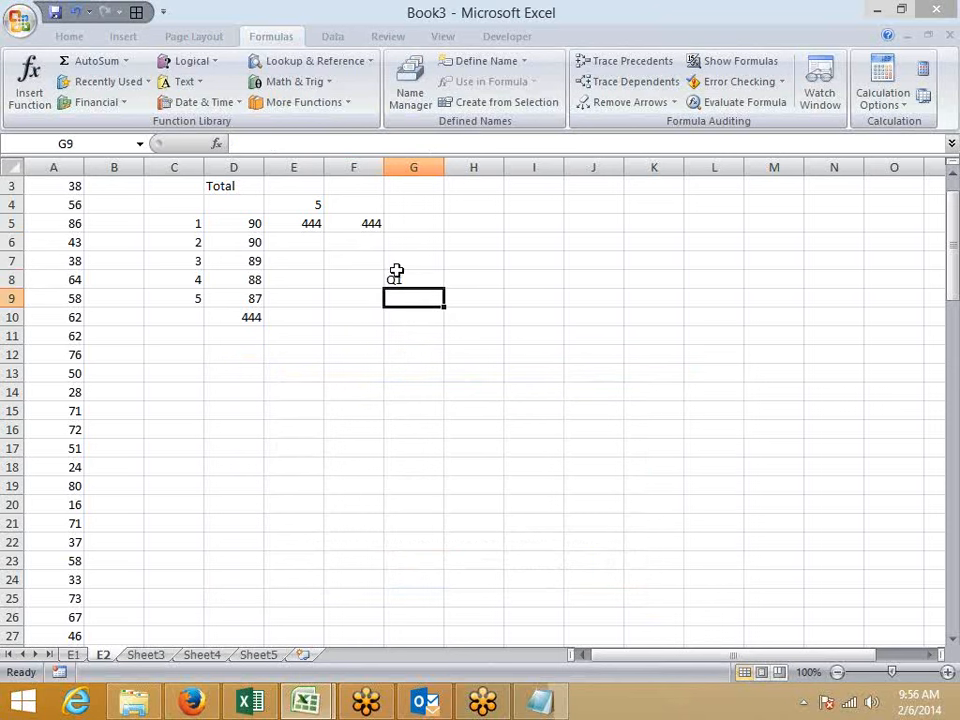
key(Right)
key(Left)
text(S)
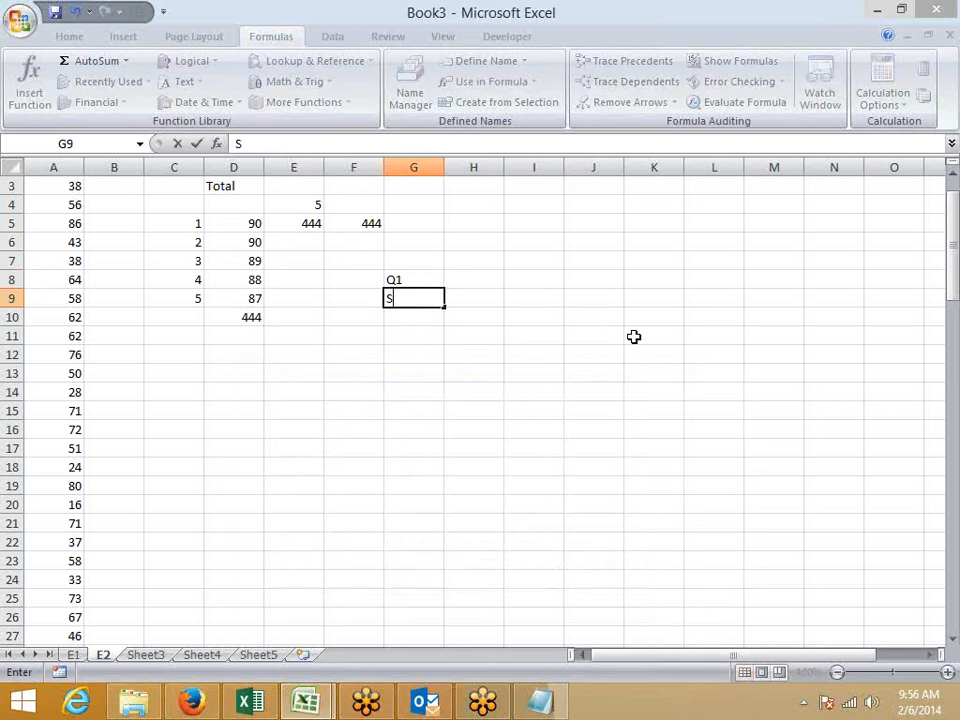
text(all)
key(Return)
key(Up)
key(Right)
text(5)
key(Tab)
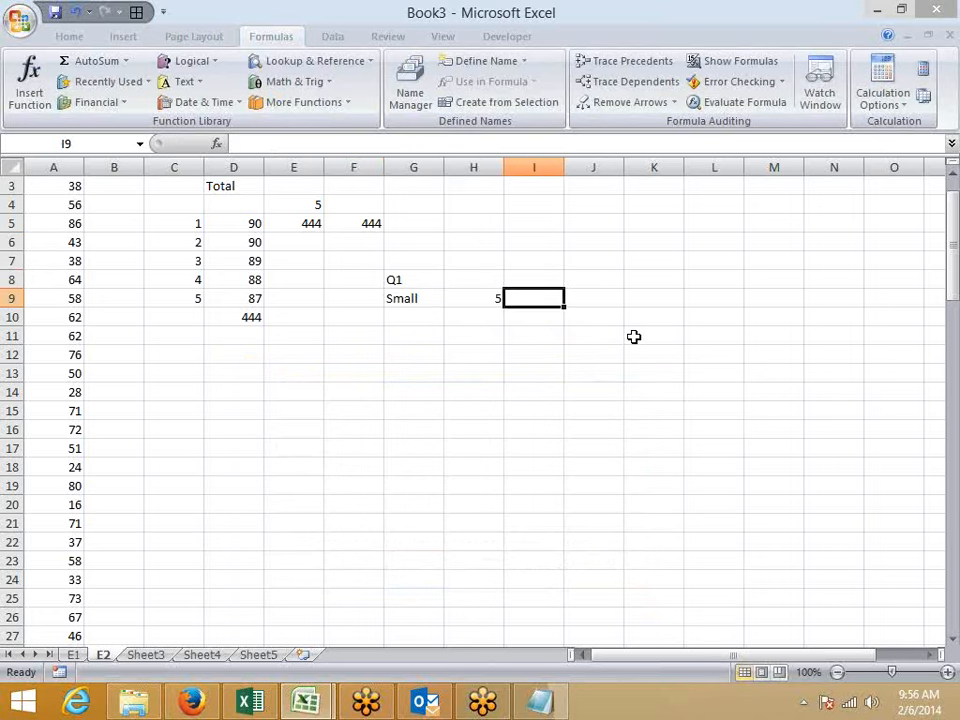
Fill the answer cell I9 with yellow
click(52, 37)
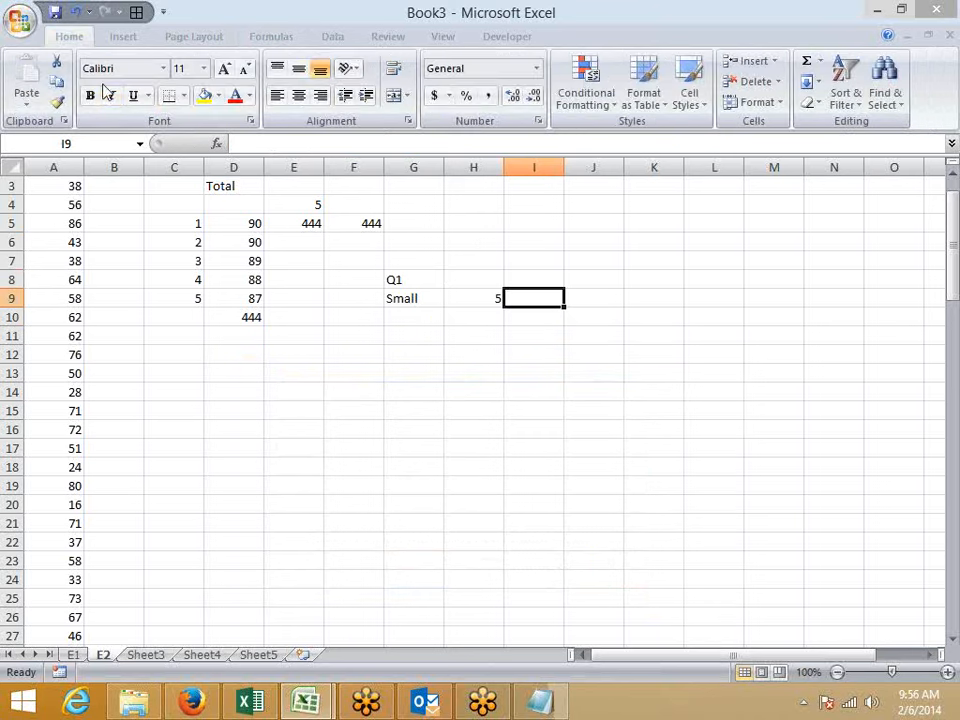
click(205, 97)
click(540, 374)
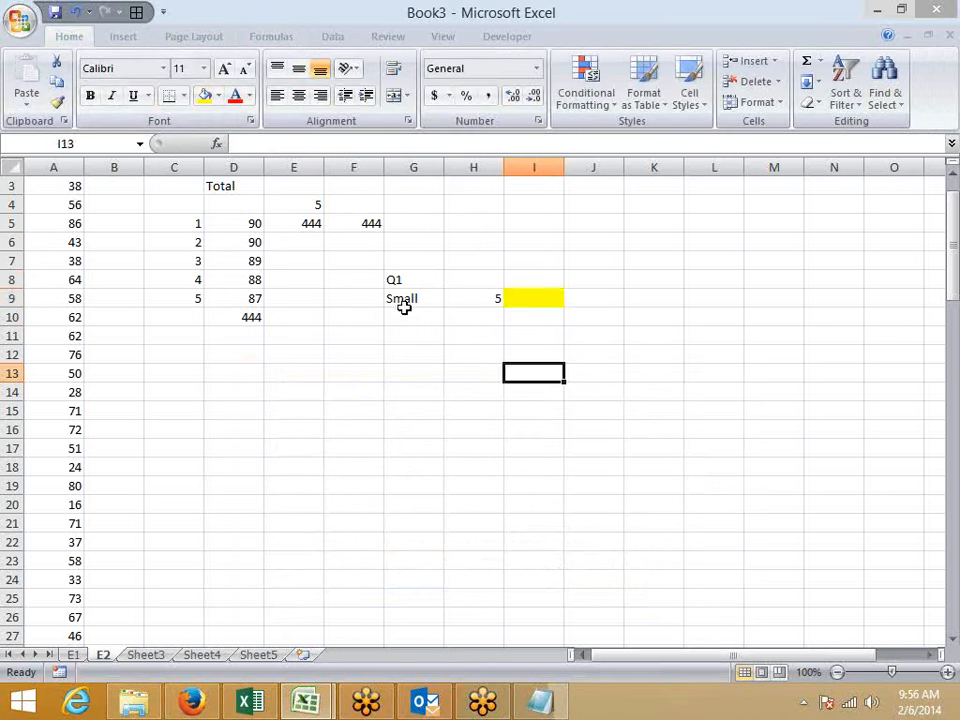
Format the practice question range G8:I9 with bold red text
drag(396, 300, 557, 274)
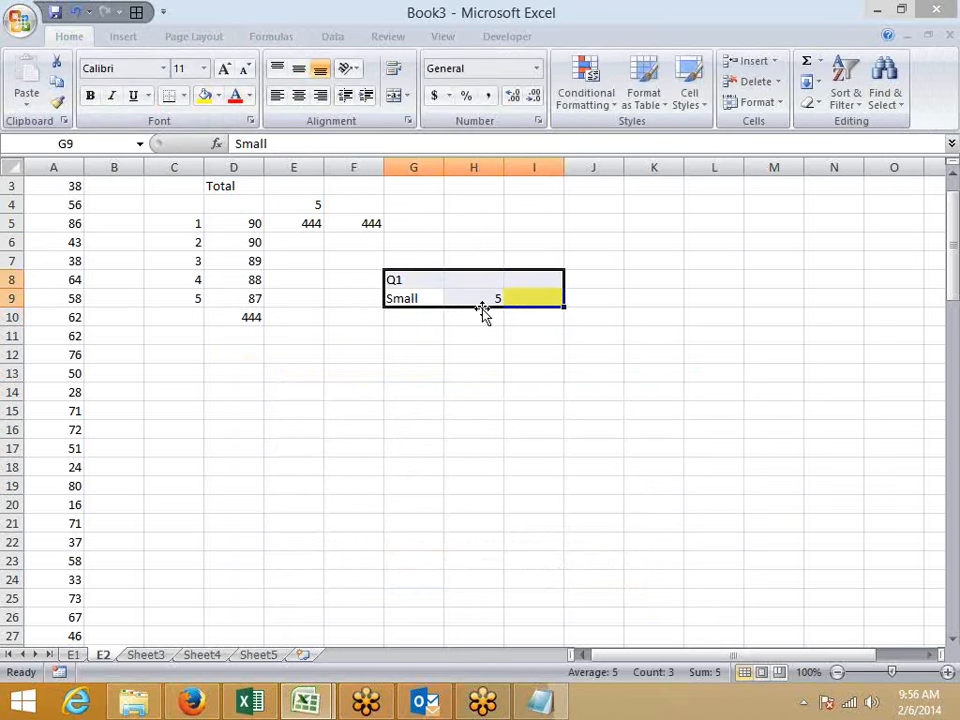
key(ctrl+b)
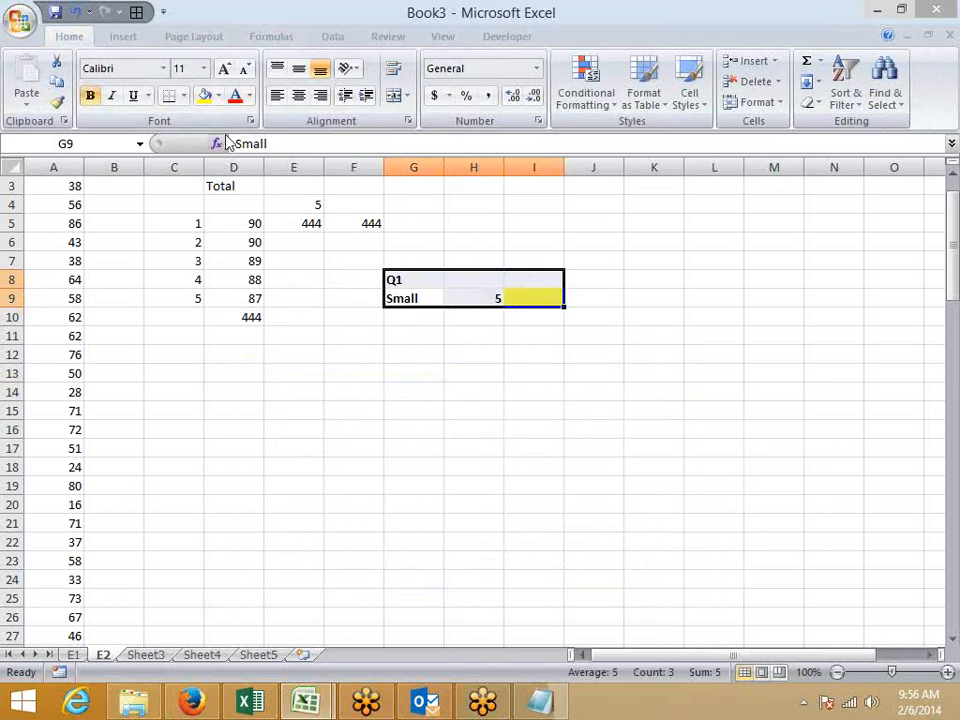
click(236, 96)
click(463, 352)
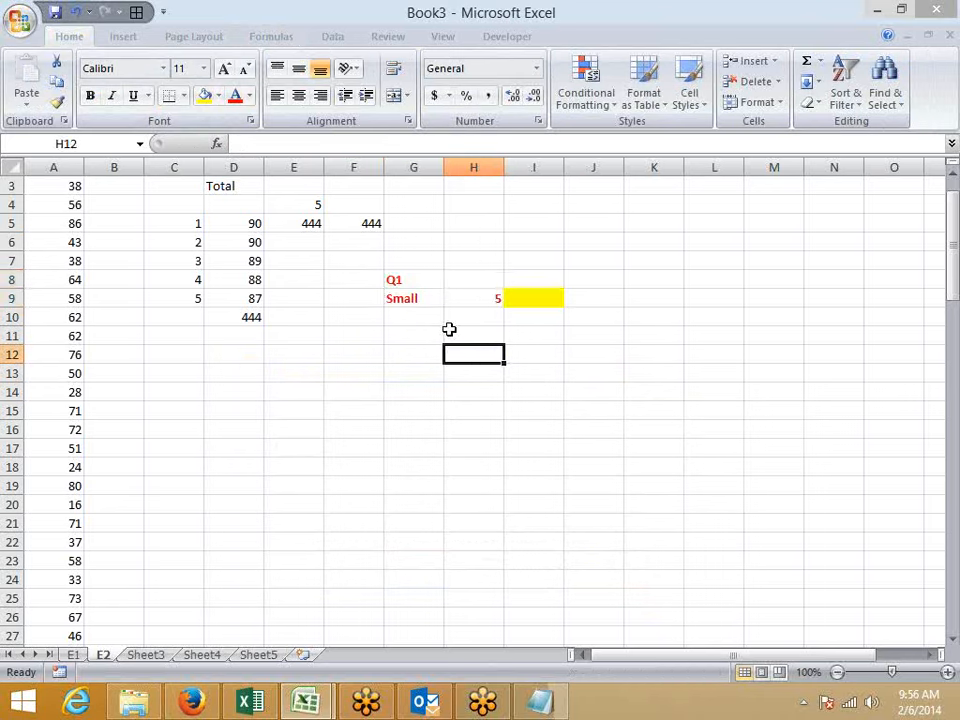
click(452, 302)
click(398, 299)
click(485, 299)
click(513, 300)
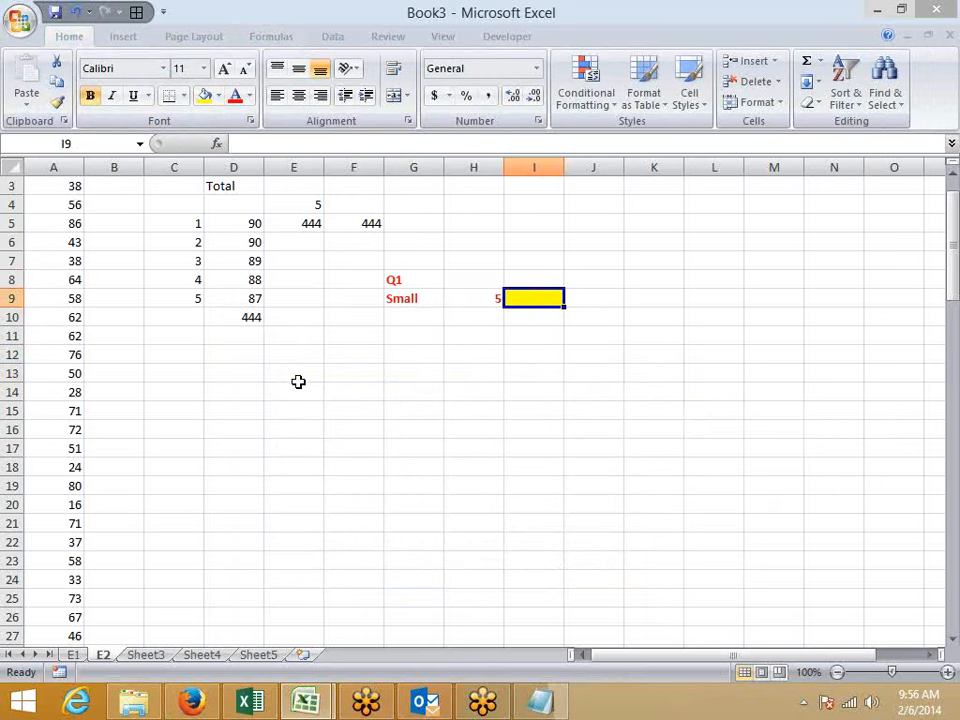
Save the workbook under the name Array-1 as an Excel Macro-Enabled Workbook
click(55, 14)
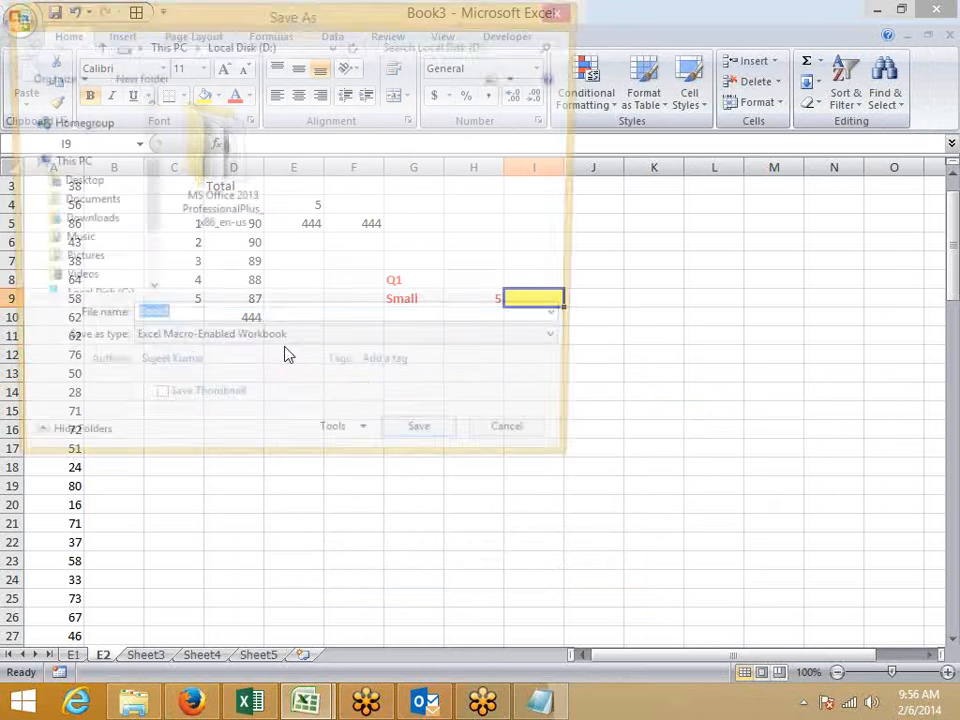
drag(143, 231, 141, 189)
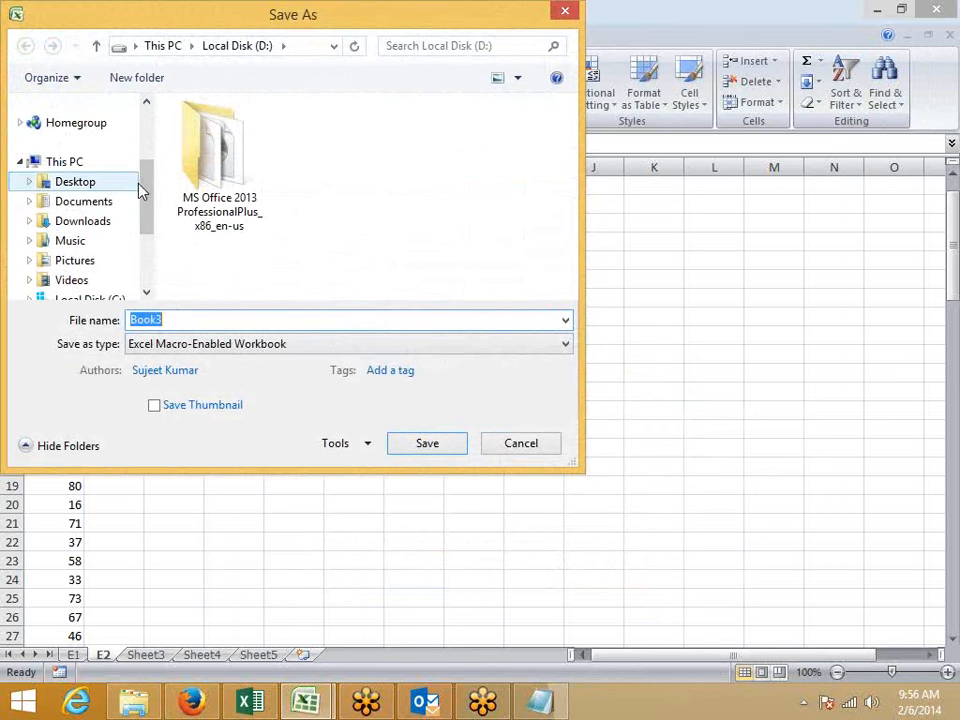
click(116, 166)
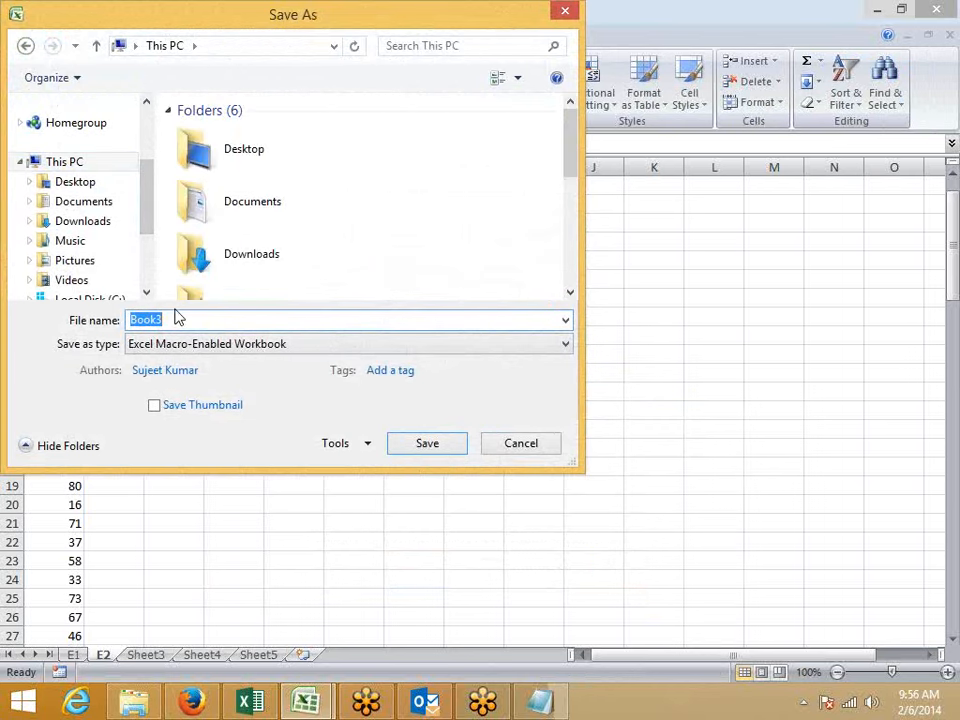
text(Array-)
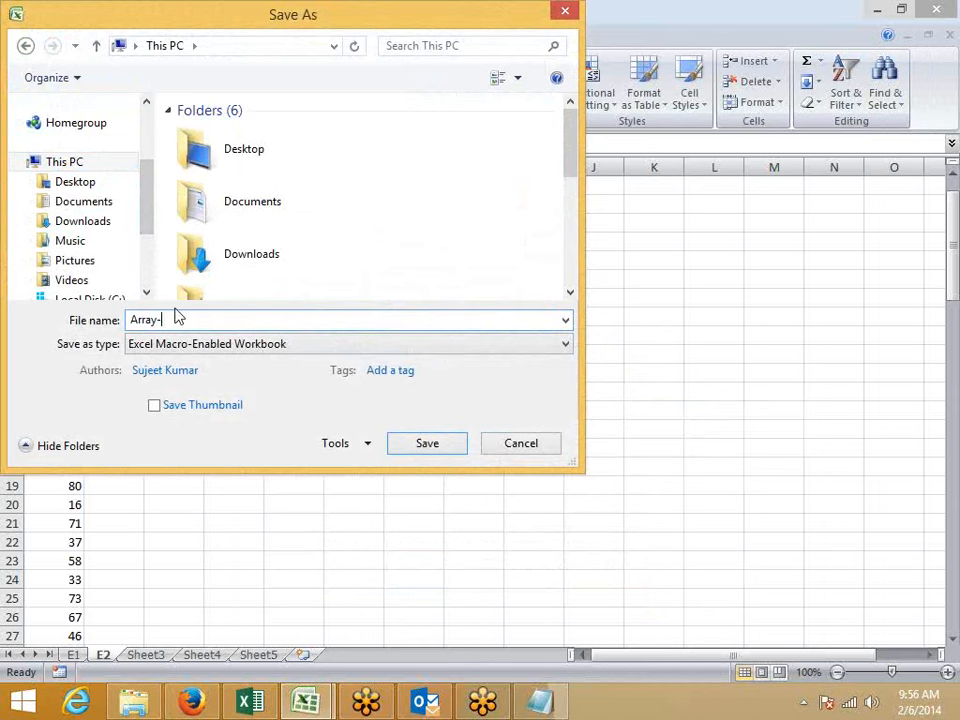
text(1)
click(426, 442)
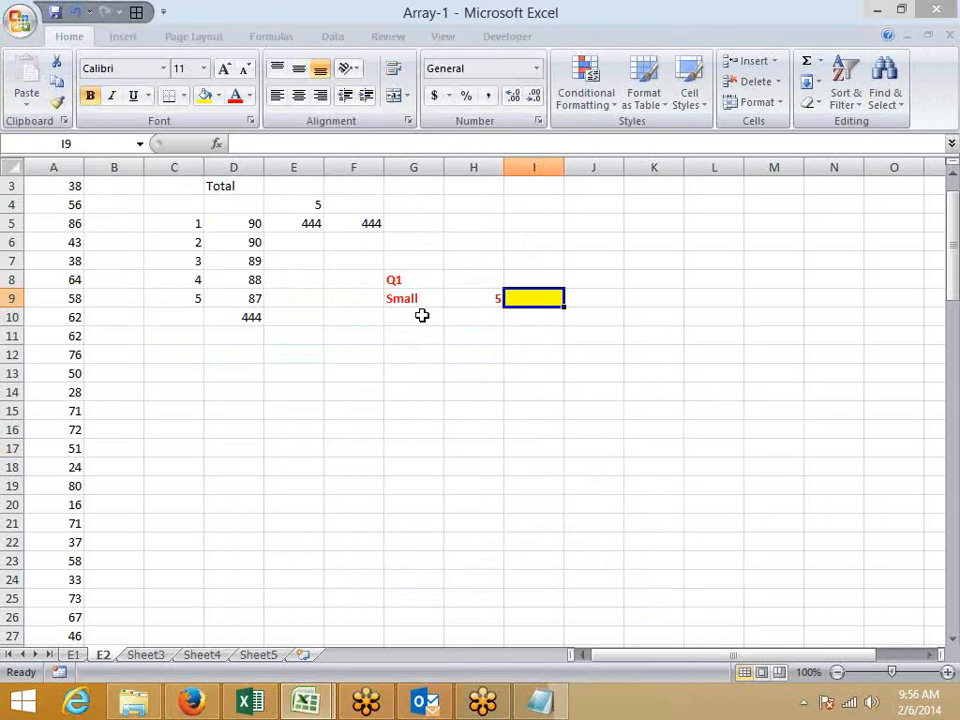
Fill the two array formula cells E5:F5 with yellow
drag(334, 223, 313, 223)
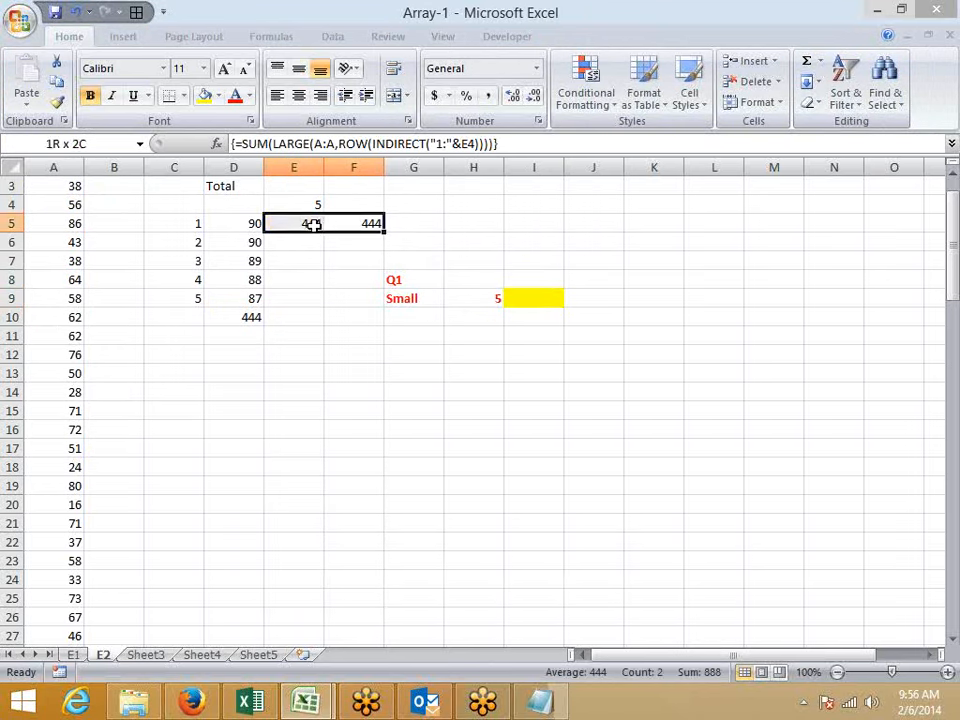
click(201, 98)
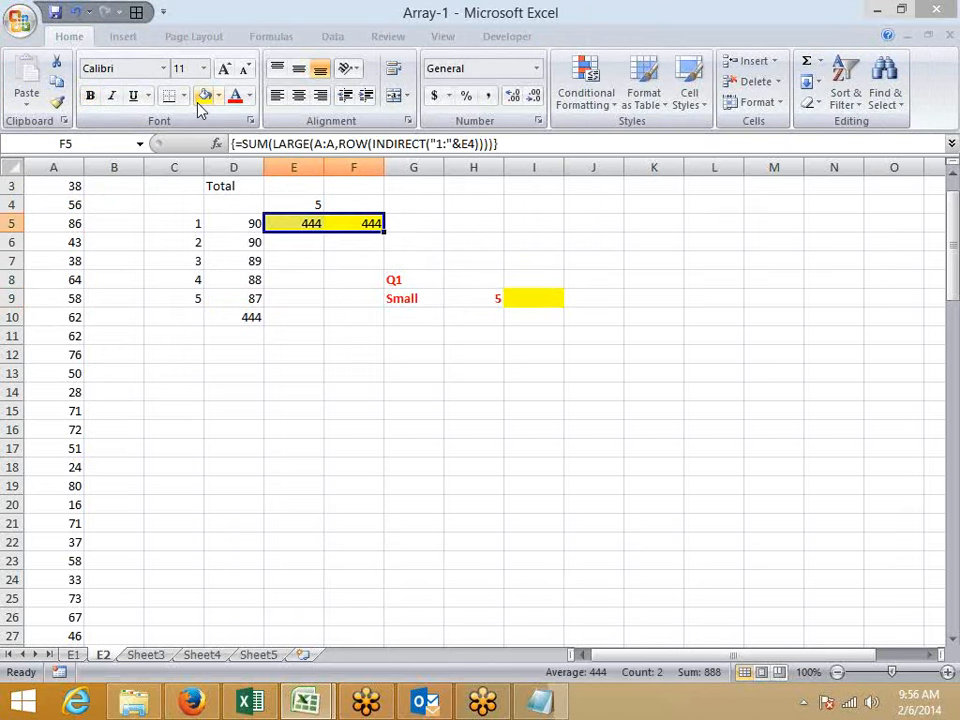
click(268, 560)
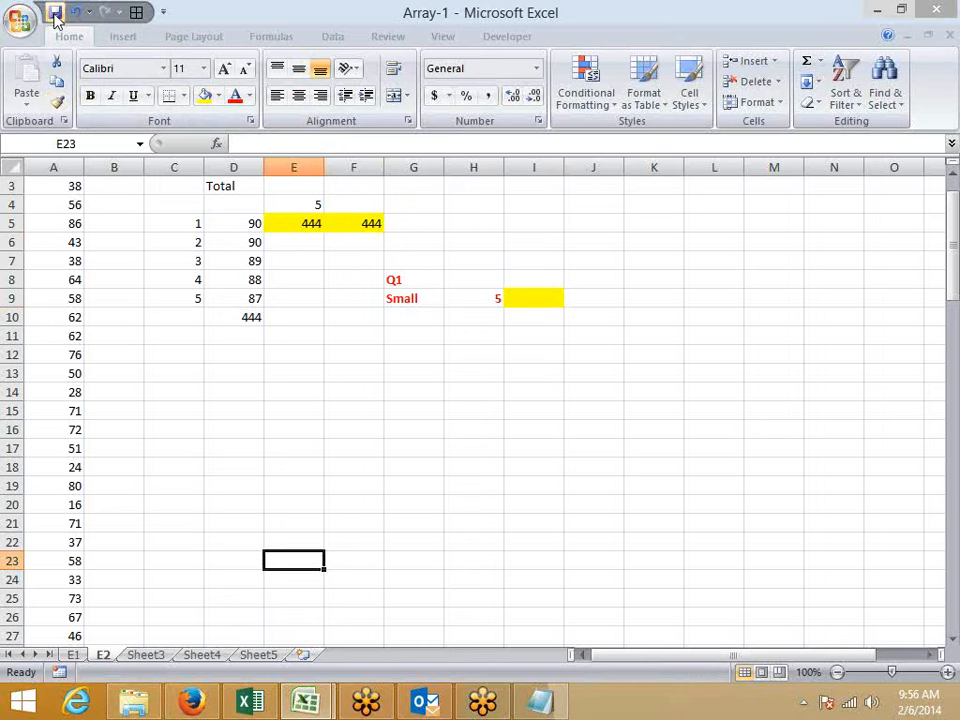
Rename the worksheet Sheet3 as E3 and select cell B2 on it
double_click(160, 655)
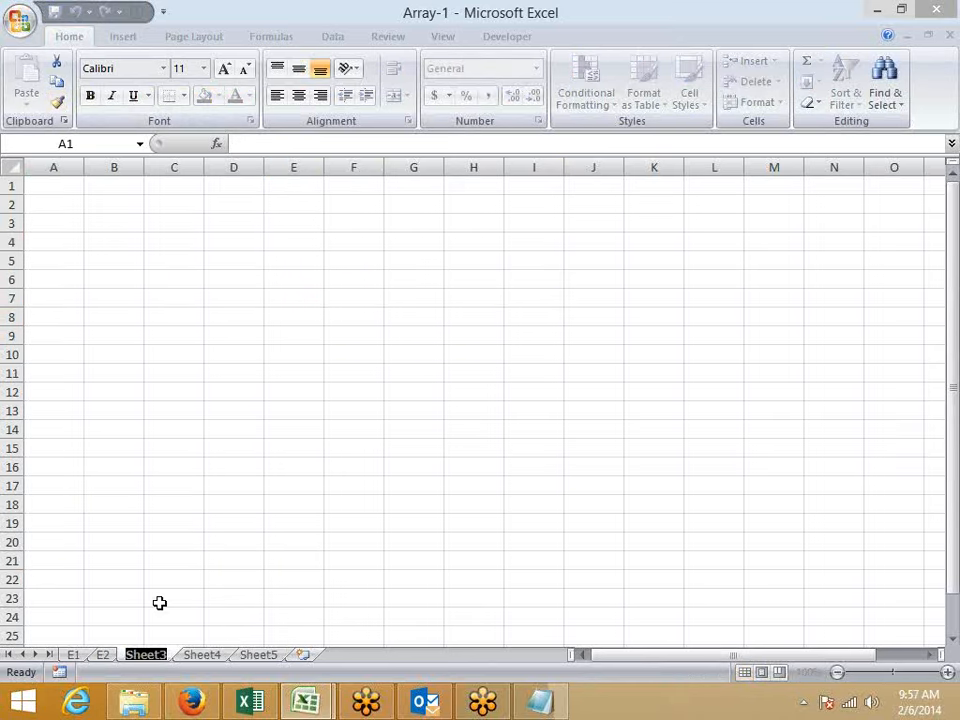
text(E3)
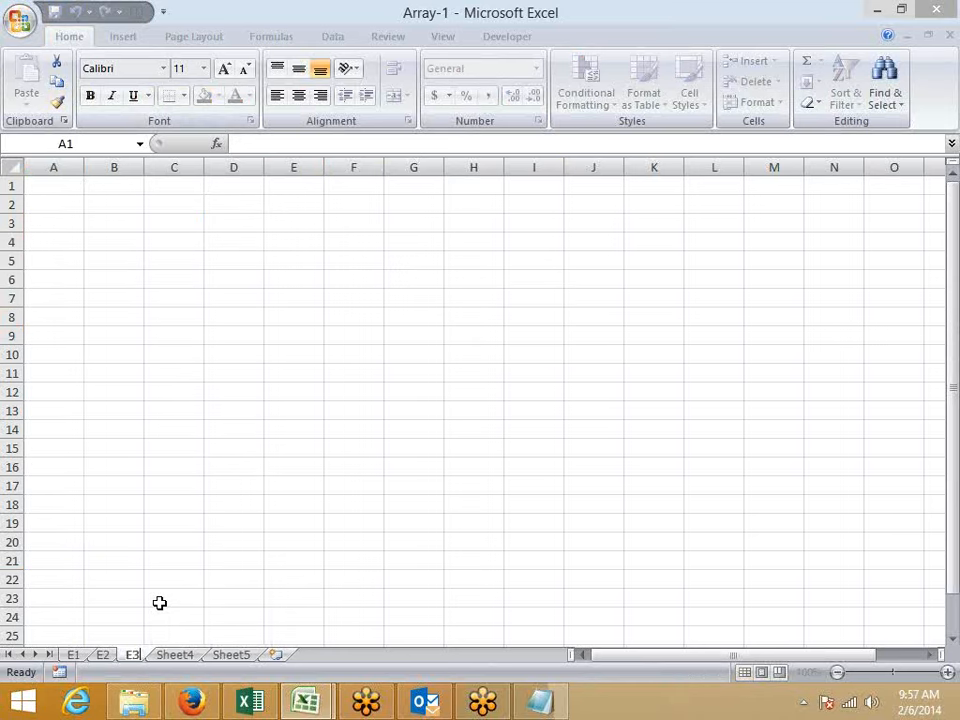
click(184, 372)
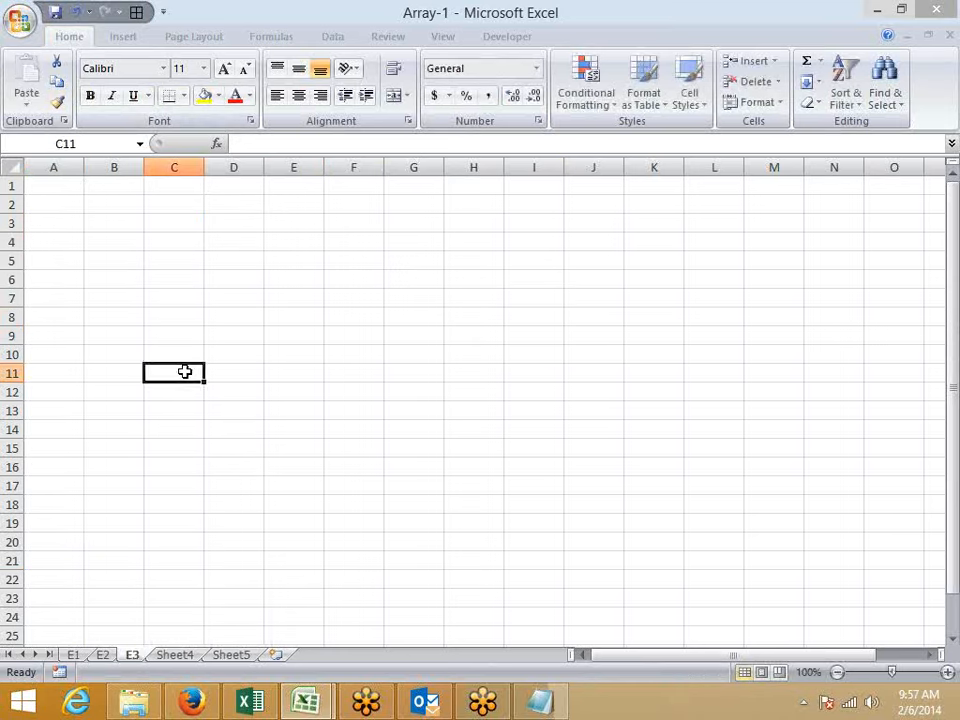
click(87, 204)
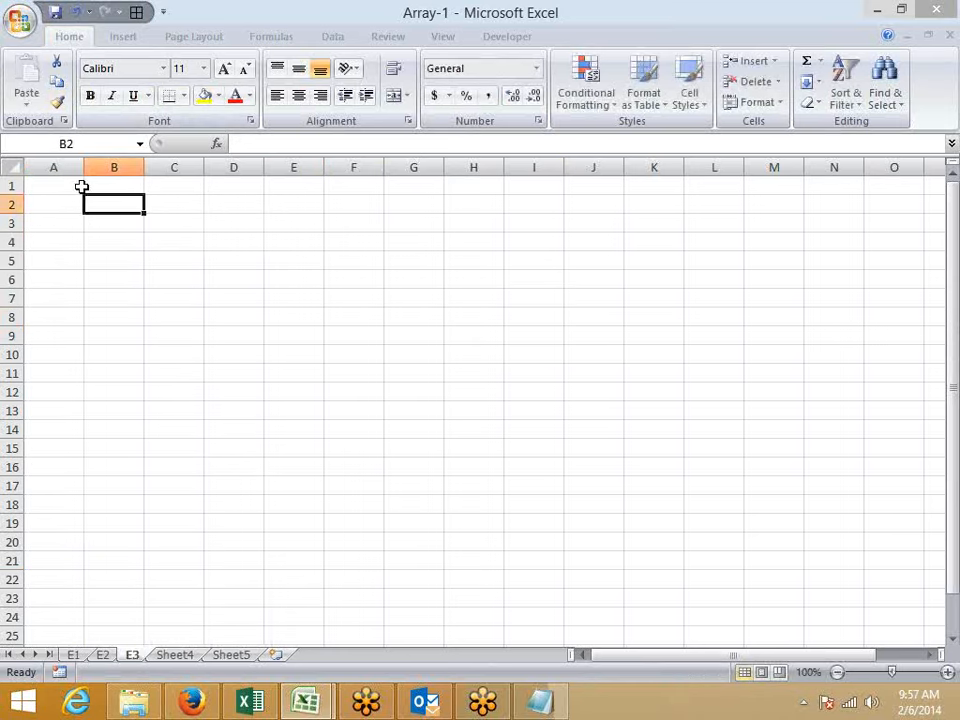
Enter 85, 36, 85, 12 and 3685 down cells A1:A5
click(63, 199)
click(63, 193)
text(85)
key(Return)
text(36)
key(Return)
text(85)
key(Return)
text(12)
key(Return)
text(3685)
key(Return)
text(3)
key(Escape)
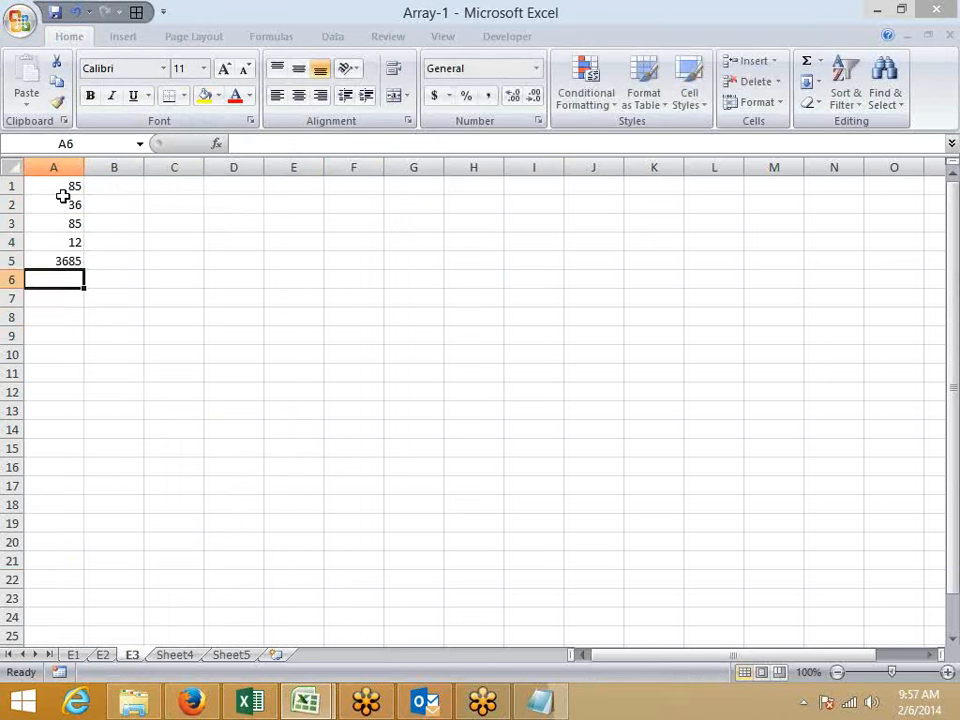
Replace the value in A5 with 85 and enter 36, 85 and 12 in cells A6:A8
key(Up)
text(85)
key(Return)
text(36)
key(Return)
text(85)
key(Return)
text(12)
key(Return)
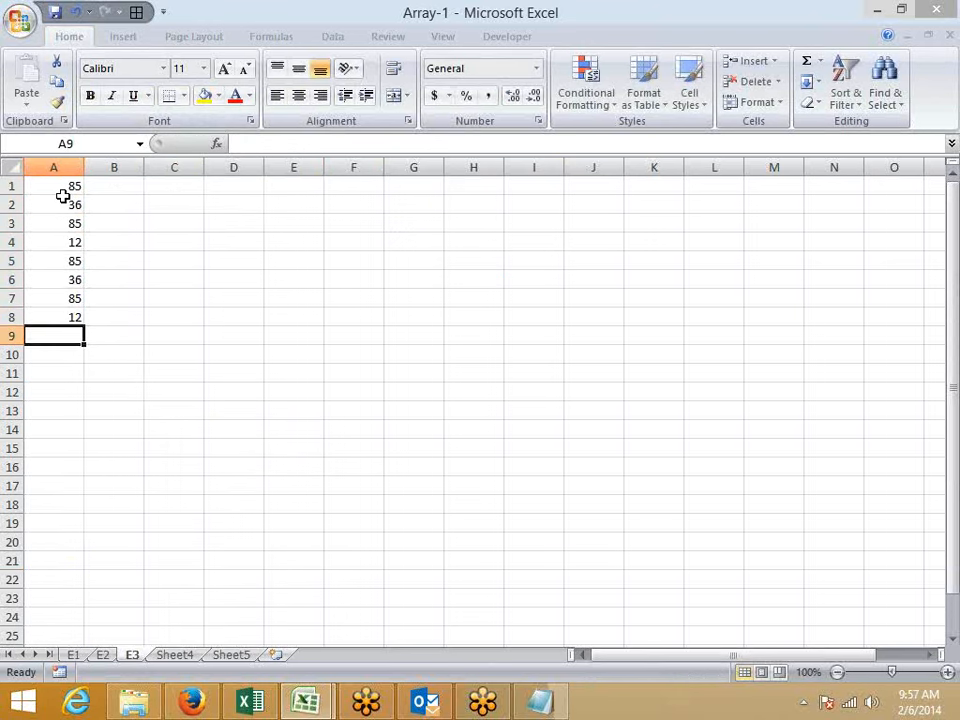
Enter 36 in cell A9 and set cells A3, A6 and A8 to 0
text(36)
key(Up)
key(Up)
key(Up)
text(0)
key(Up)
key(Up)
key(Up)
text(0)
key(Down)
key(Down)
key(Down)
key(Down)
key(Down)
text(0)
key(Down)
key(Down)
key(Down)
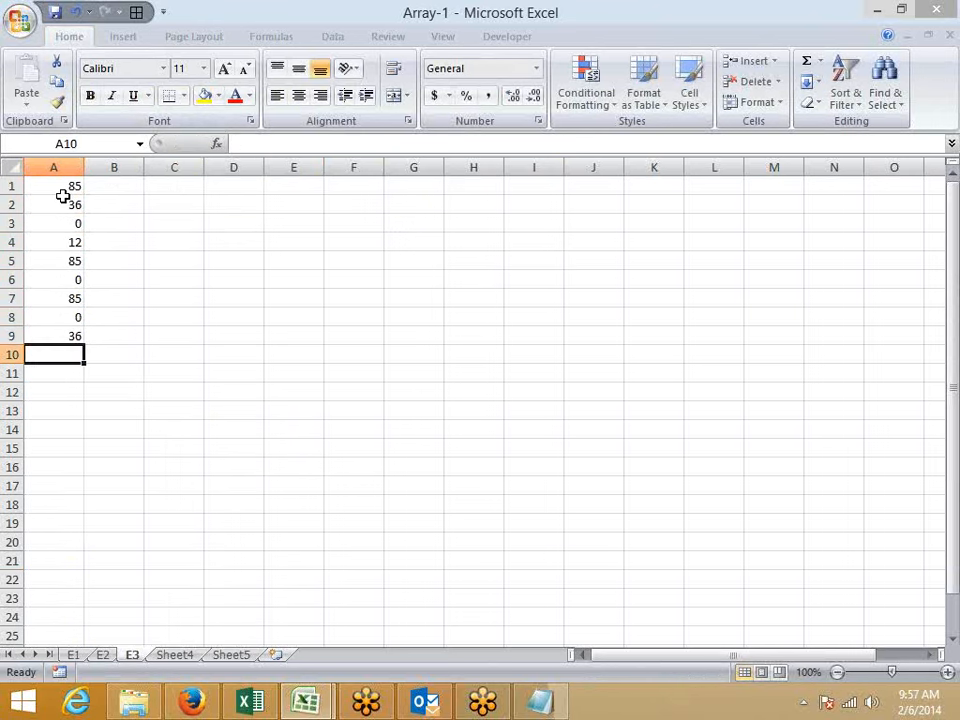
Calculate the average of A1:A9 in cell A10 with the AVERAGE function
key(Up)
key(alt+equal)
key(Escape)
text(=av)
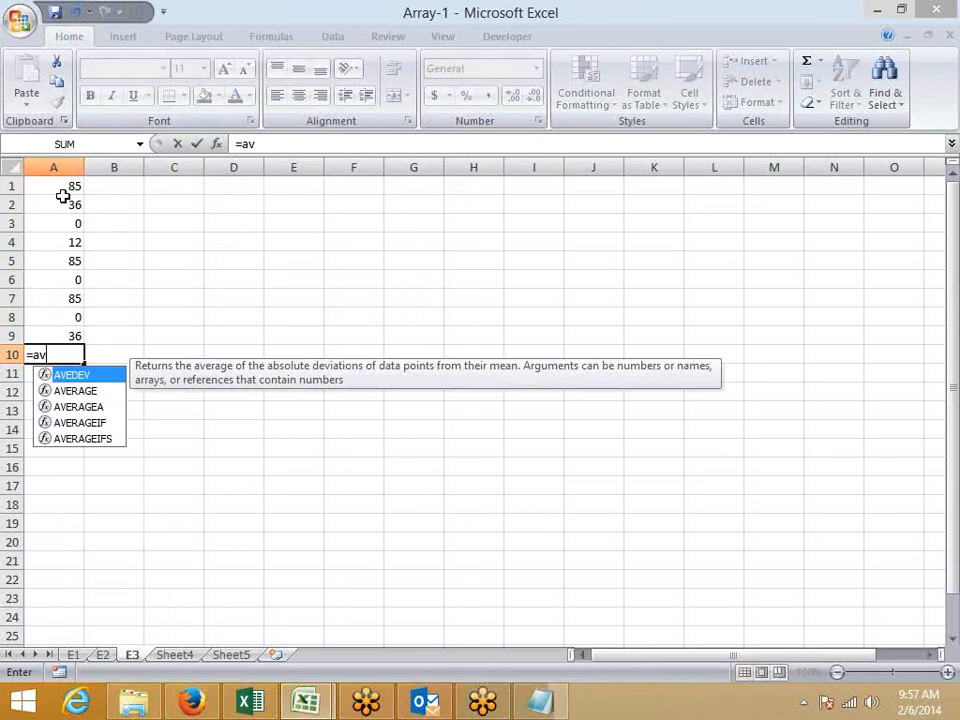
key(Down)
key(Tab)
key(Up)
key(shift+Up)
key(shift+Up)
key(shift+Up)
key(shift+Up)
key(shift+Up)
key(shift+Up)
key(shift+Up)
key(shift+Up)
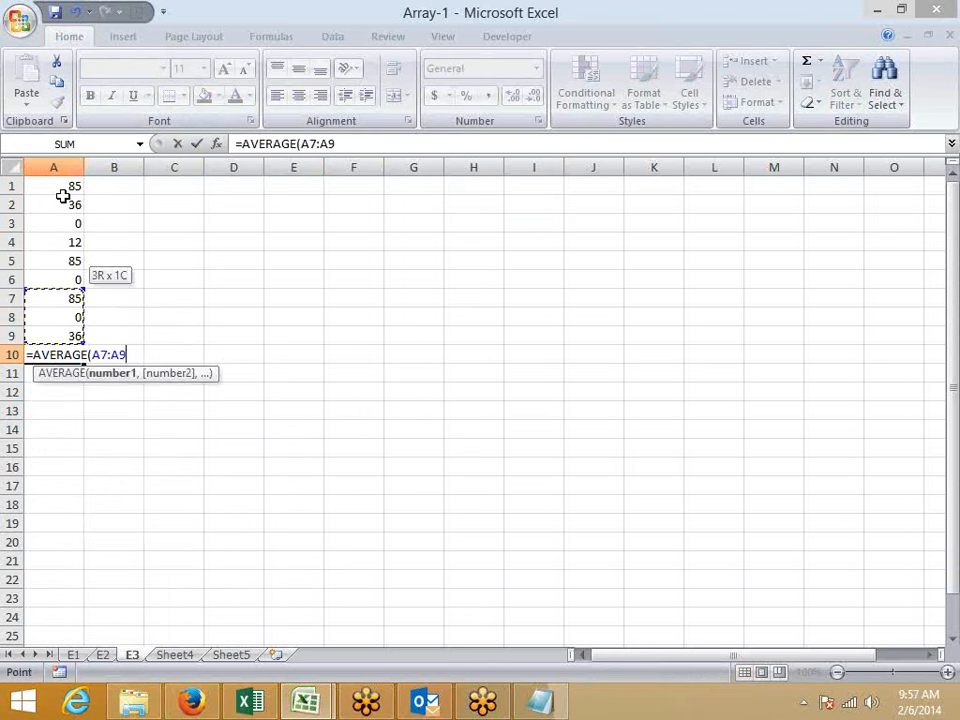
key(Return)
Select the values in A1:A9 to examine their average, count and sum, zeros included
key(Up)
key(Up)
key(Up)
key(Up)
key(Down)
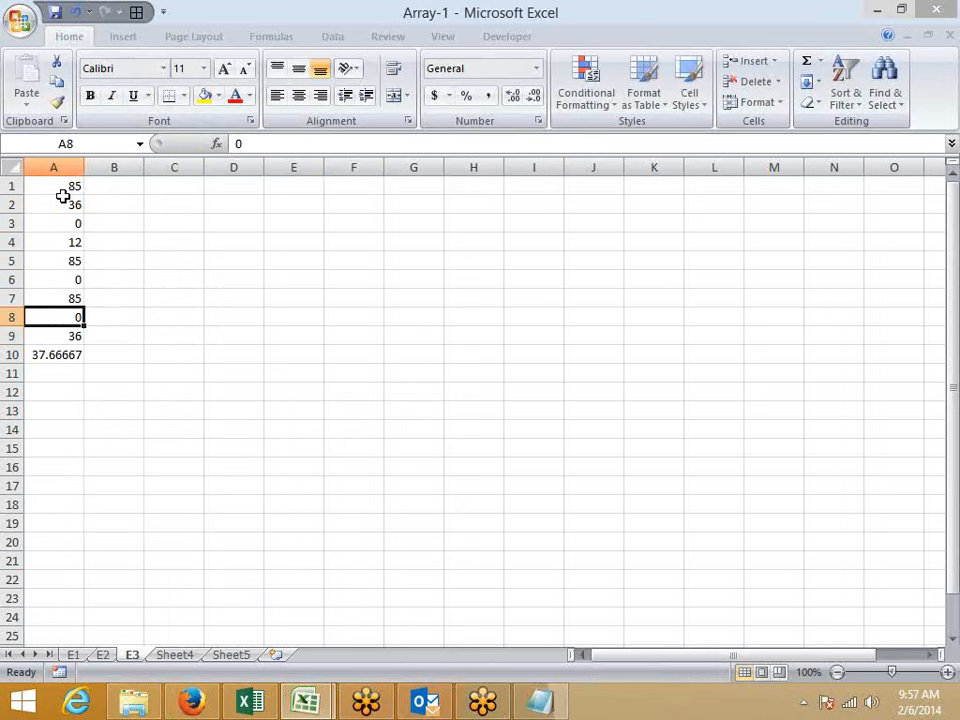
key(Up)
key(Up)
key(Up)
key(Up)
key(Up)
key(Up)
key(Up)
key(shift+Down)
key(shift+Down)
key(shift+Down)
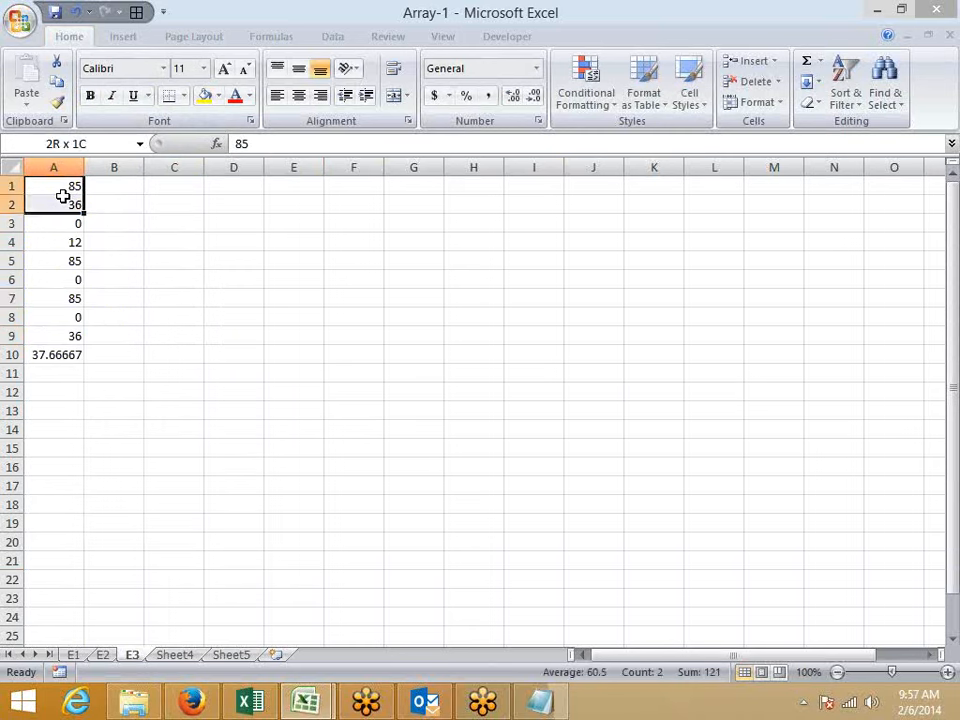
key(shift+Down)
key(shift+Down)
key(shift+Down)
key(shift+Down)
key(shift+Down)
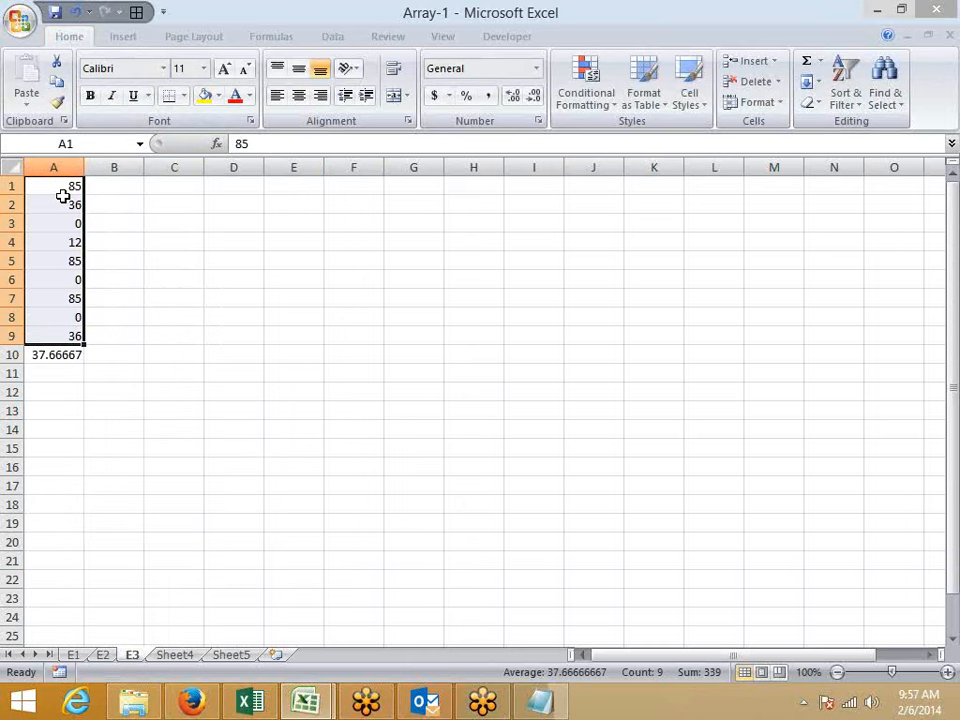
Enter =AVERAGEIF(A1:A9,">0") in cell B11 to average only the values above zero
key(Down)
key(Down)
key(Down)
key(Down)
key(Down)
key(Down)
key(Down)
key(Down)
key(Down)
key(Down)
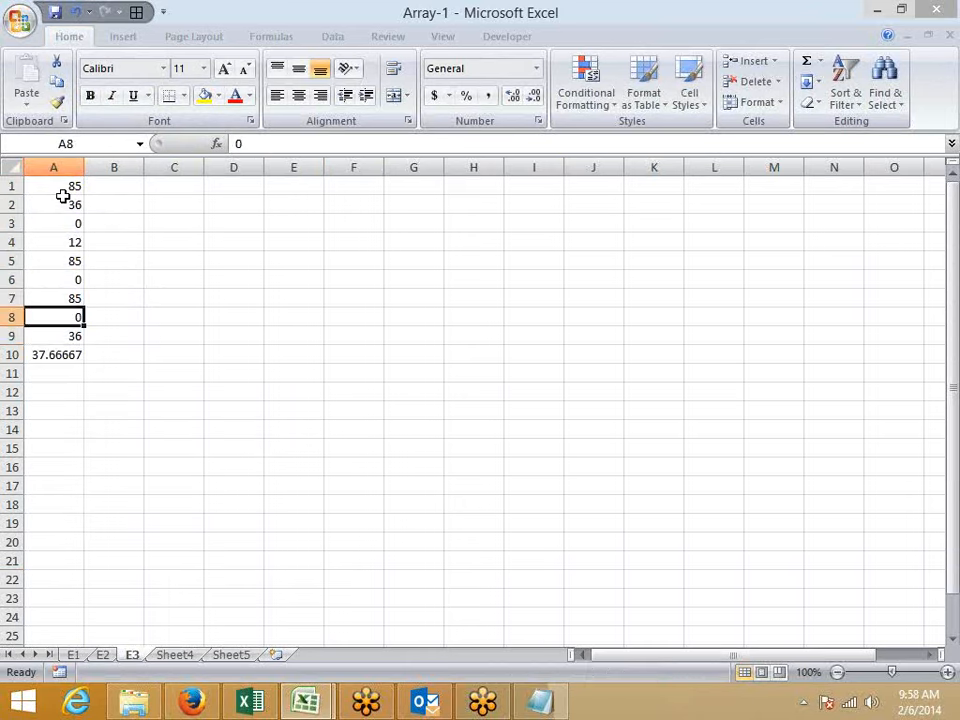
key(Right)
text(=a)
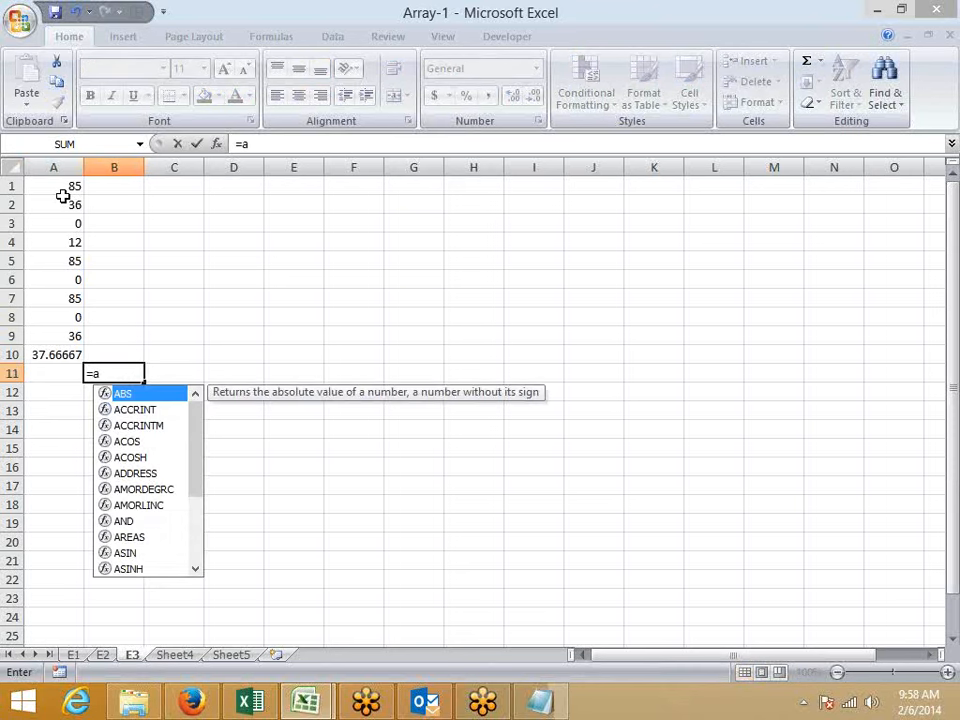
text(v)
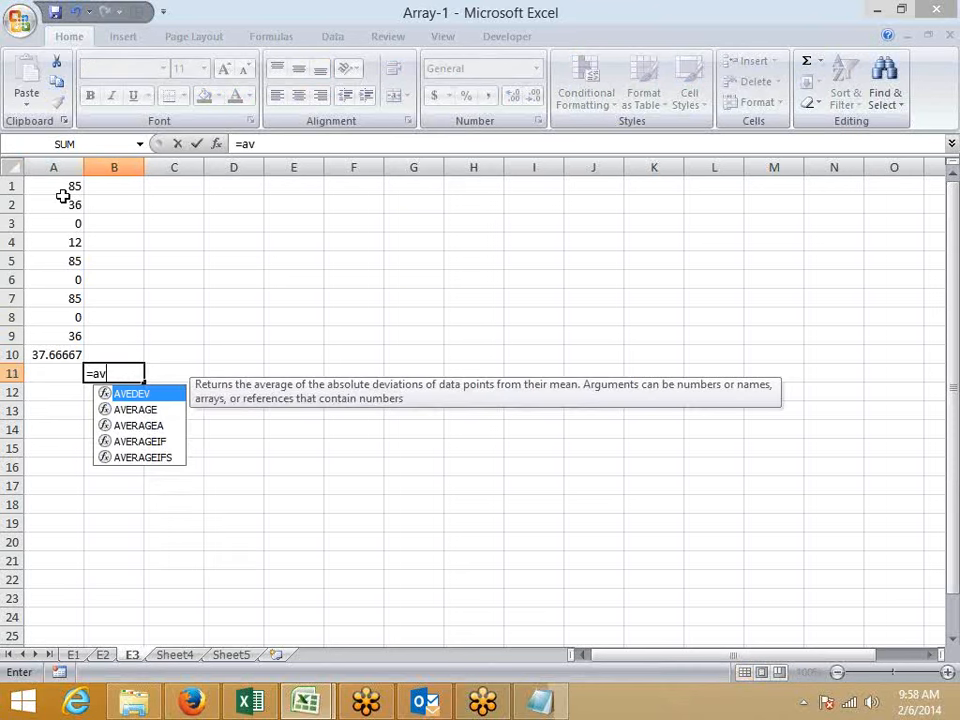
key(Down)
key(Down)
key(Down)
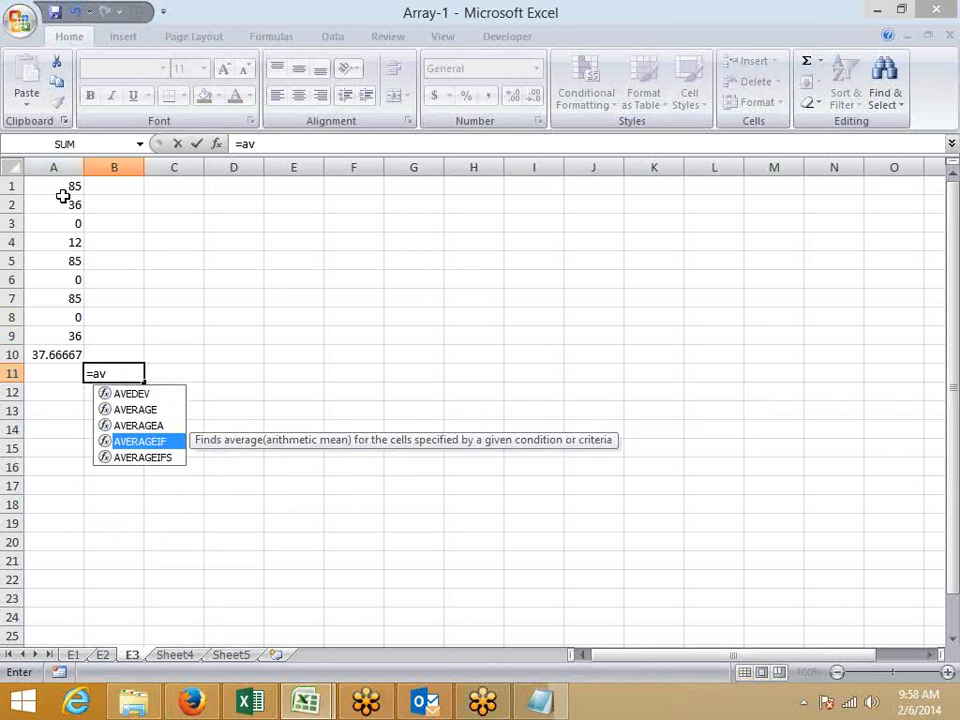
key(Tab)
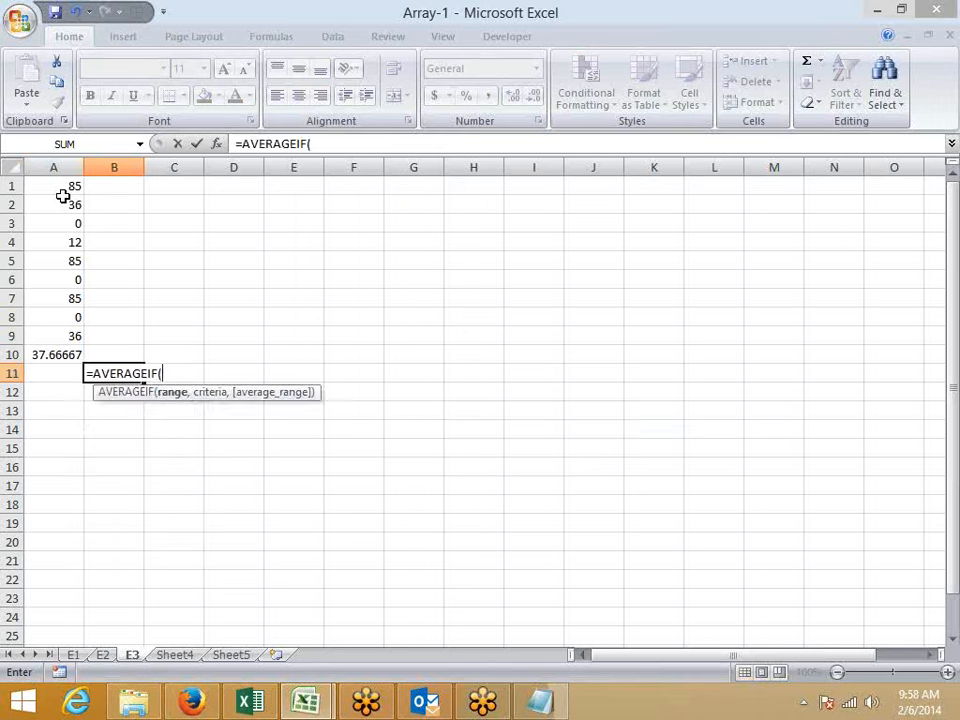
key(Up)
key(Up)
key(Left)
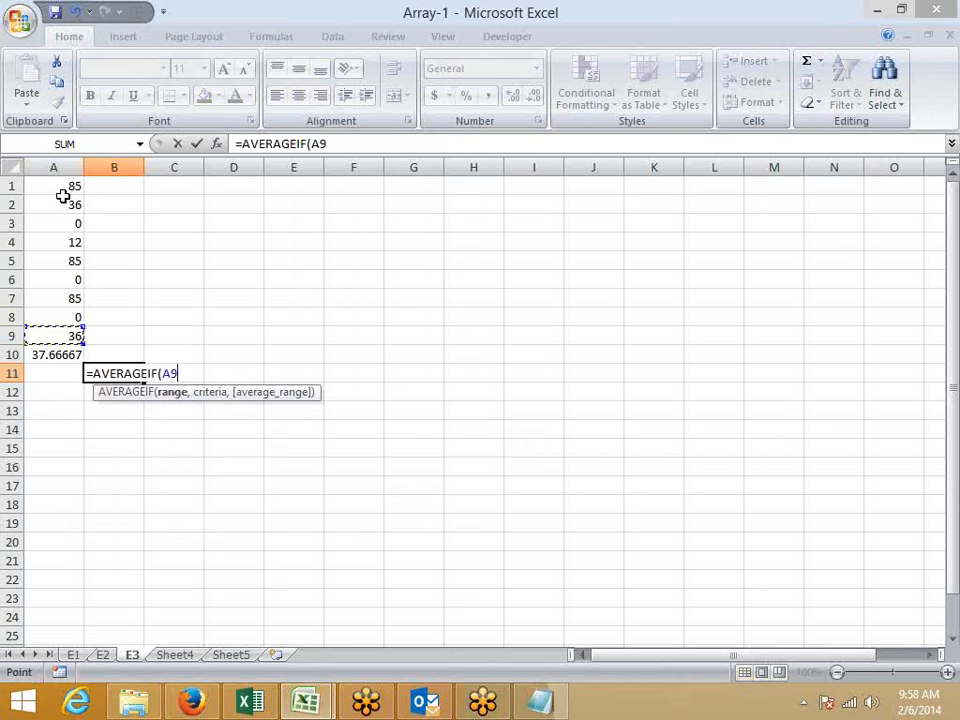
key(ctrl+shift+Up)
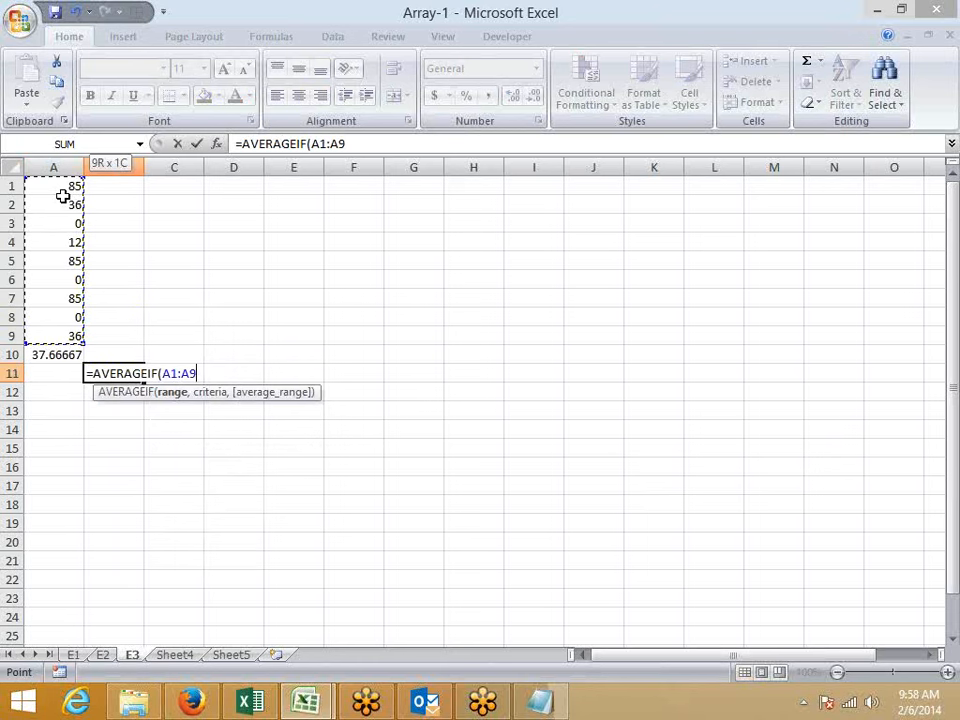
text(,">0"))
key(Return)
key(Up)
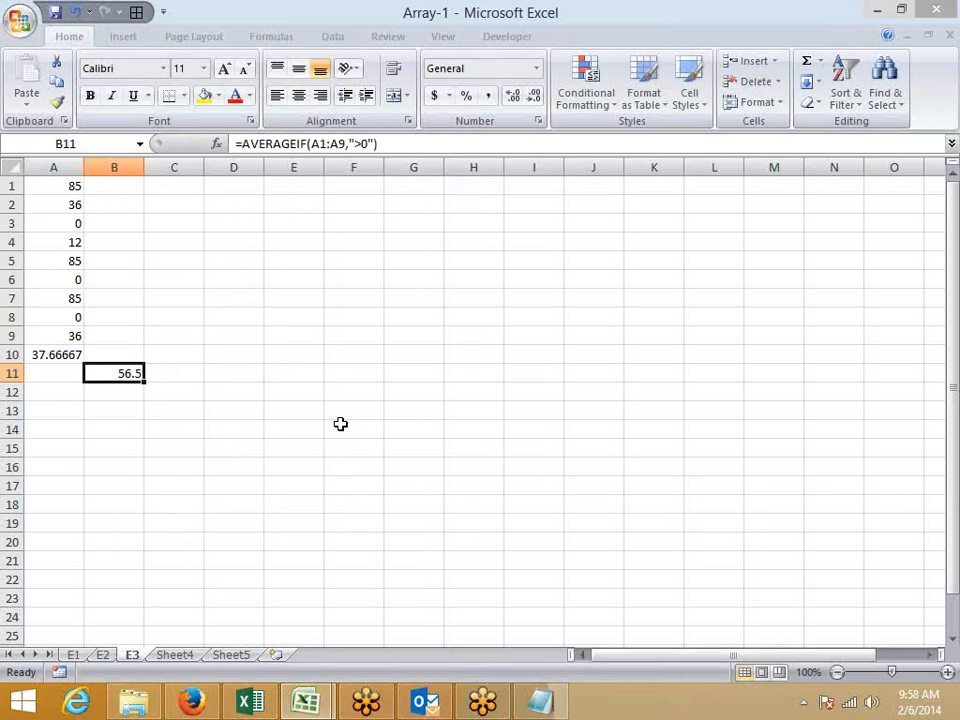
Enter the formula =AVERAGE(IF(A1:A9>0,A1:A9)) in cell A11
key(Left)
text(=)
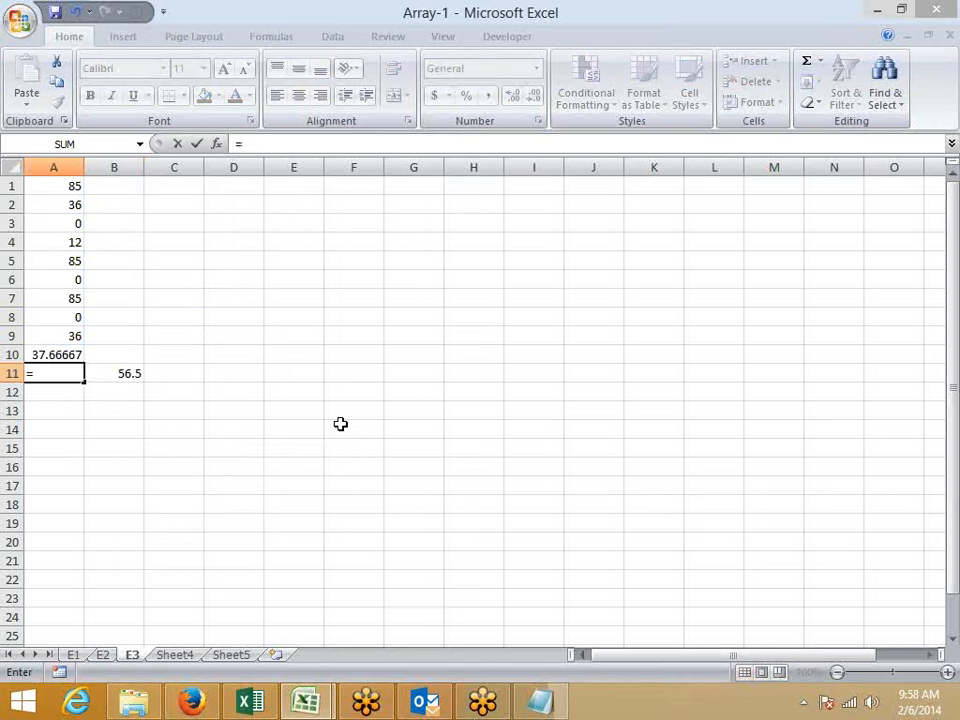
text(av)
key(Down)
key(Down)
key(Down)
key(Up)
key(Up)
key(Tab)
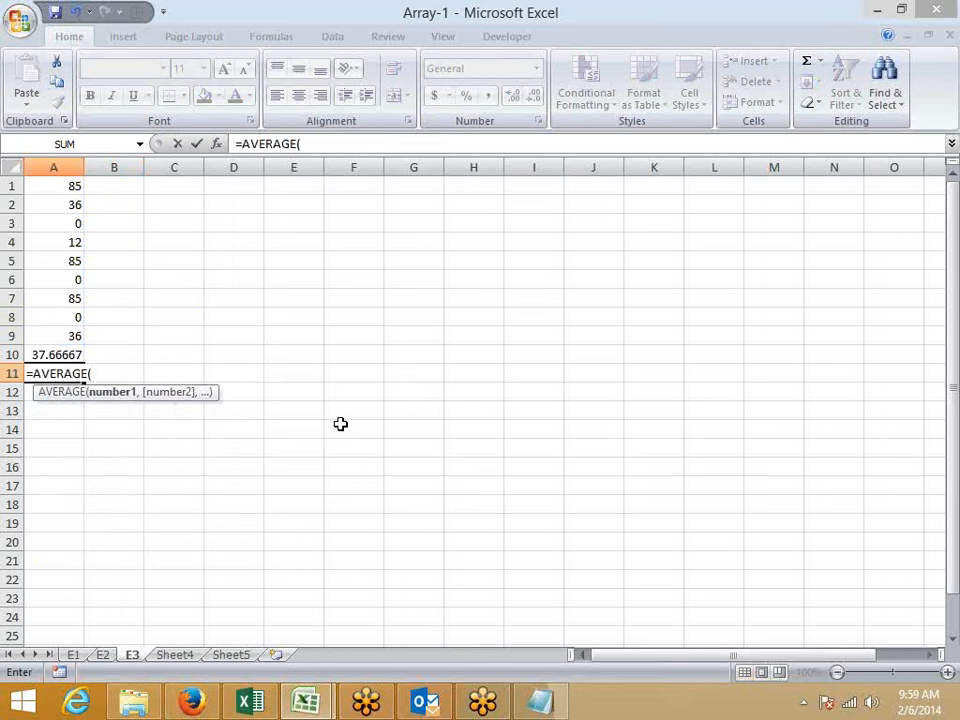
text(if)
key(Tab)
key(Up)
key(Up)
key(ctrl+shift+Up)
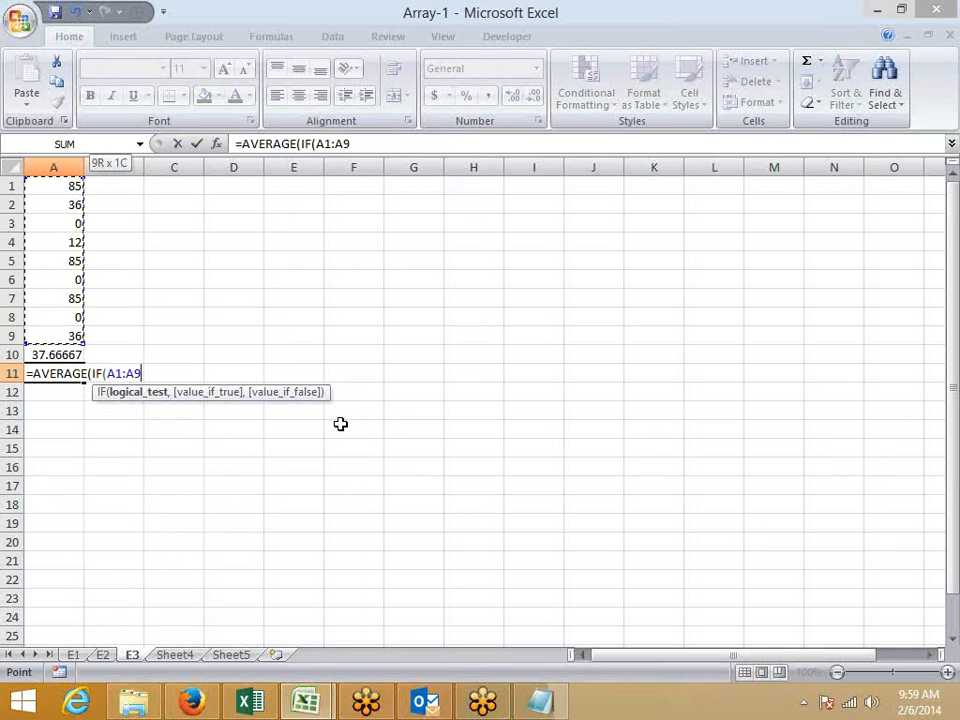
text(>0,)
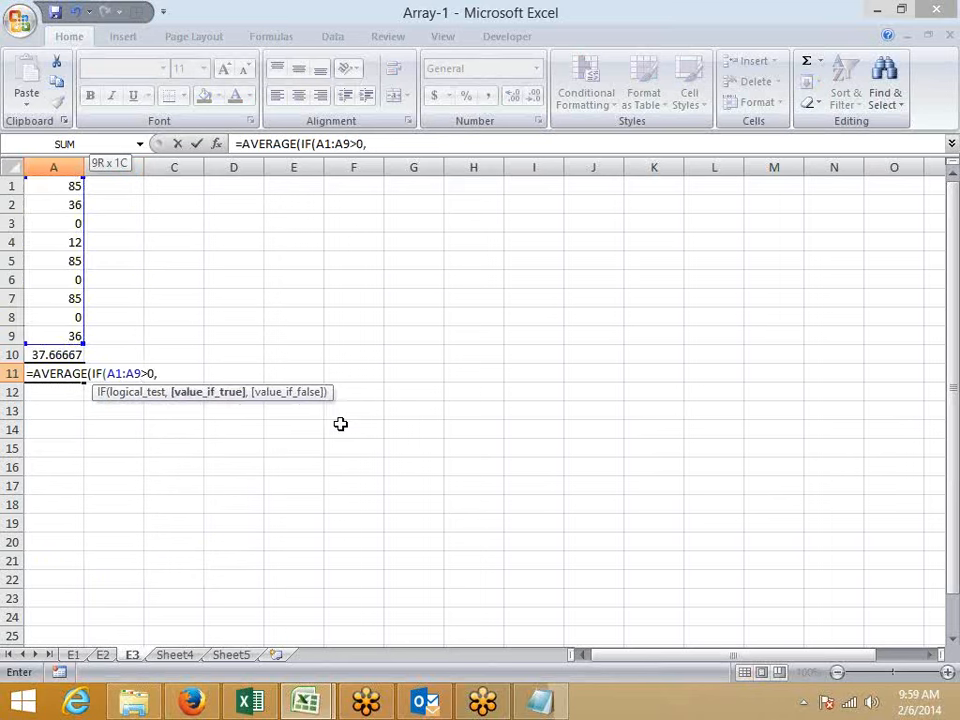
key(Up)
key(Up)
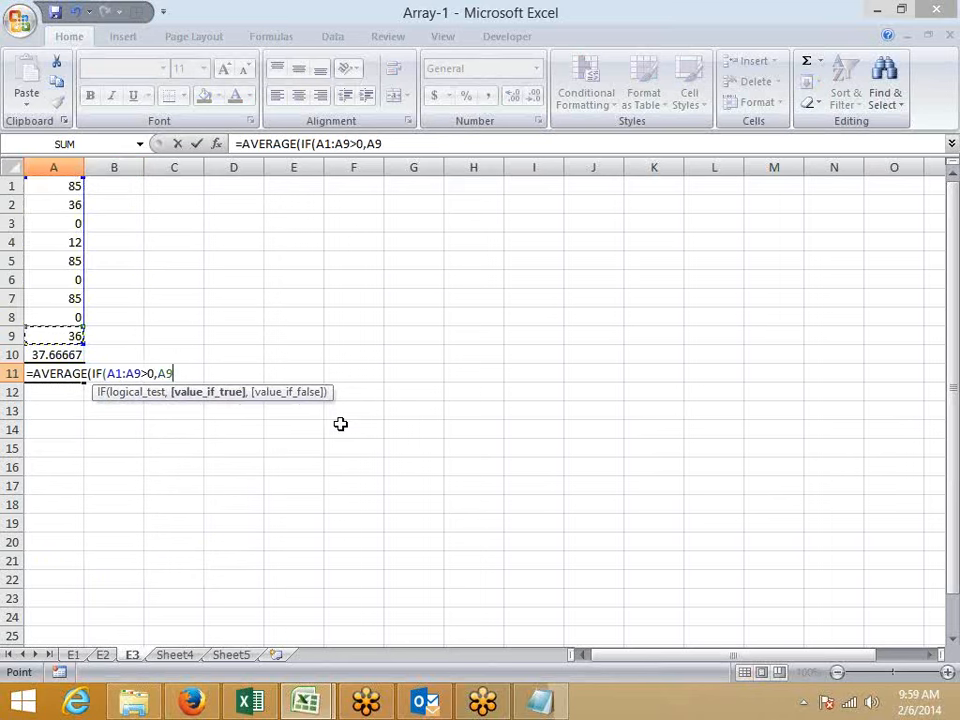
key(ctrl+shift+Up)
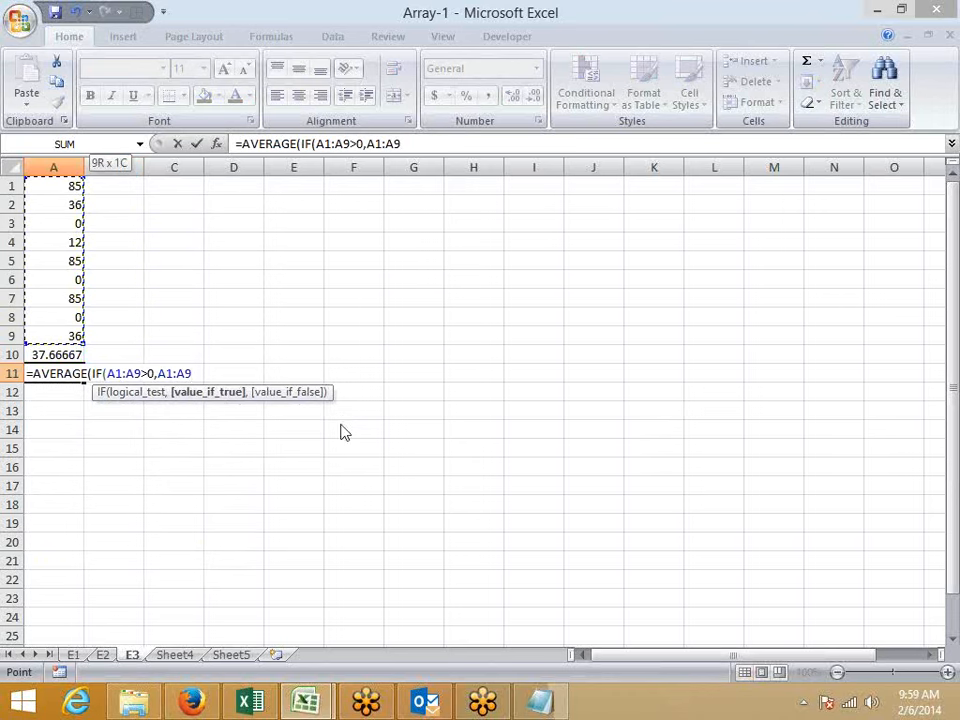
key(Return)
key(Return)
Convert the AVERAGE(IF()) formula in cell A11 to an array formula
key(Up)
key(F2)
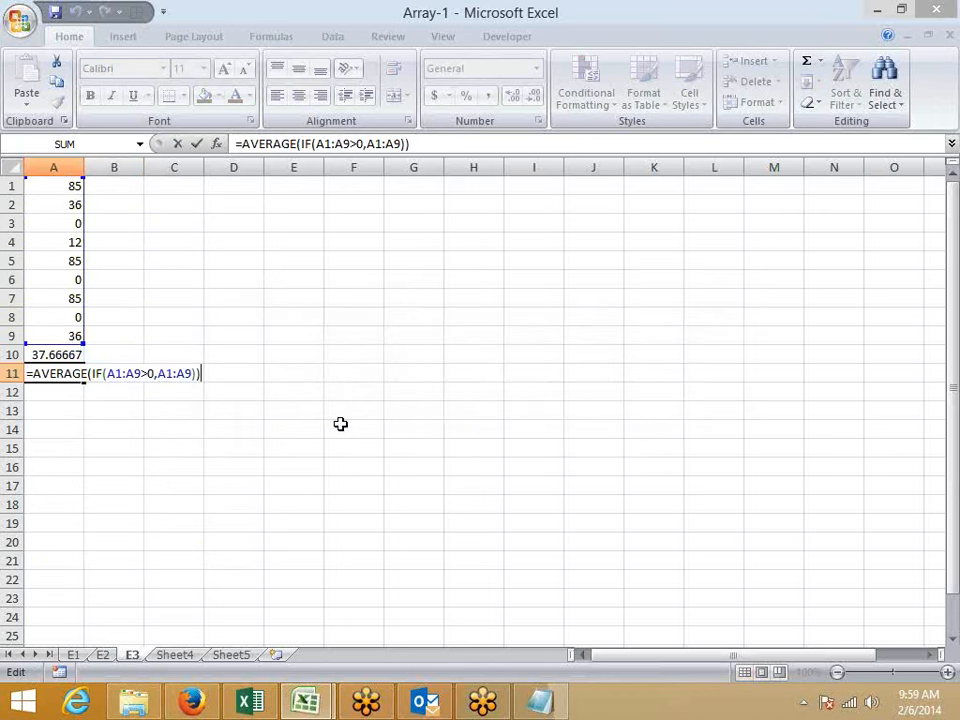
key(ctrl+shift+Return)
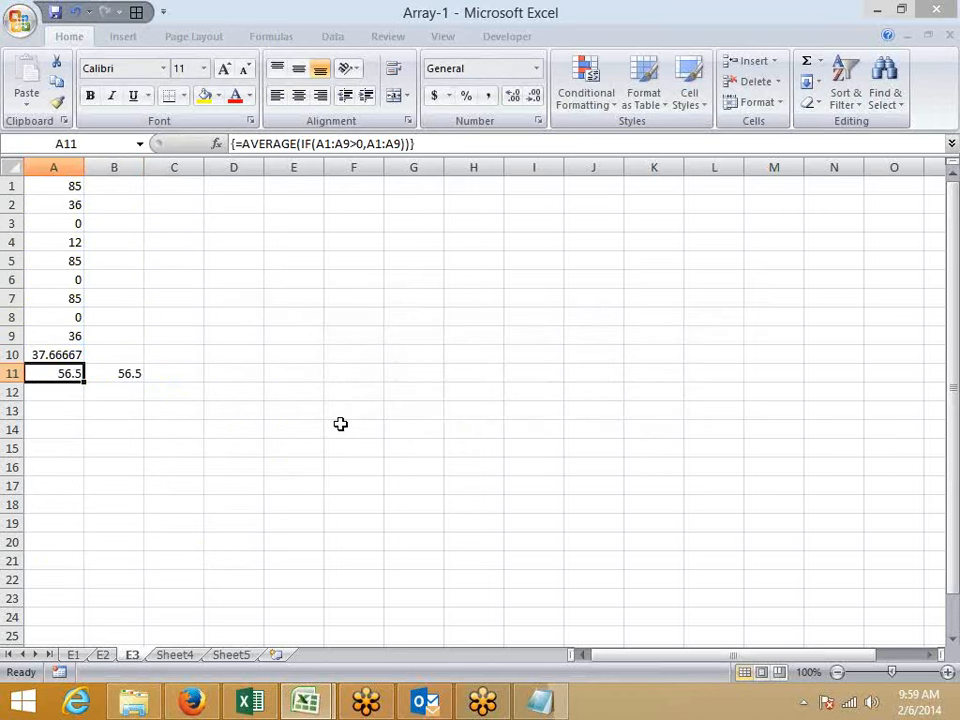
Add a practice question with the label Q1 in B12 and the text "Sum <>0 with array Formulas" in C12
key(Right)
key(Right)
key(Down)
key(Left)
text(Q1)
key(Tab)
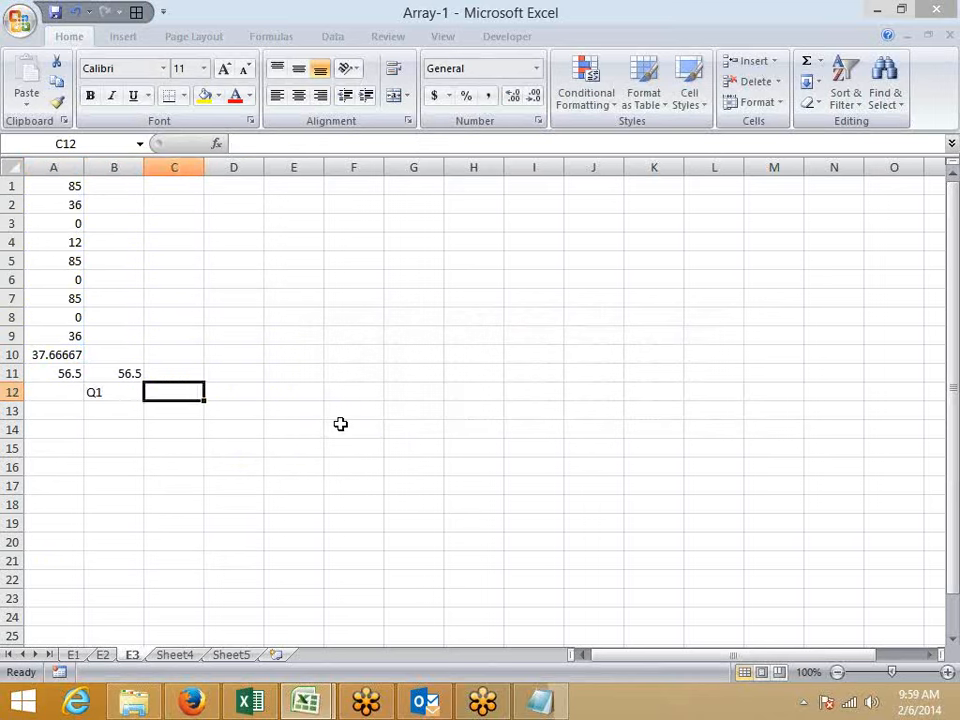
text(Sum)
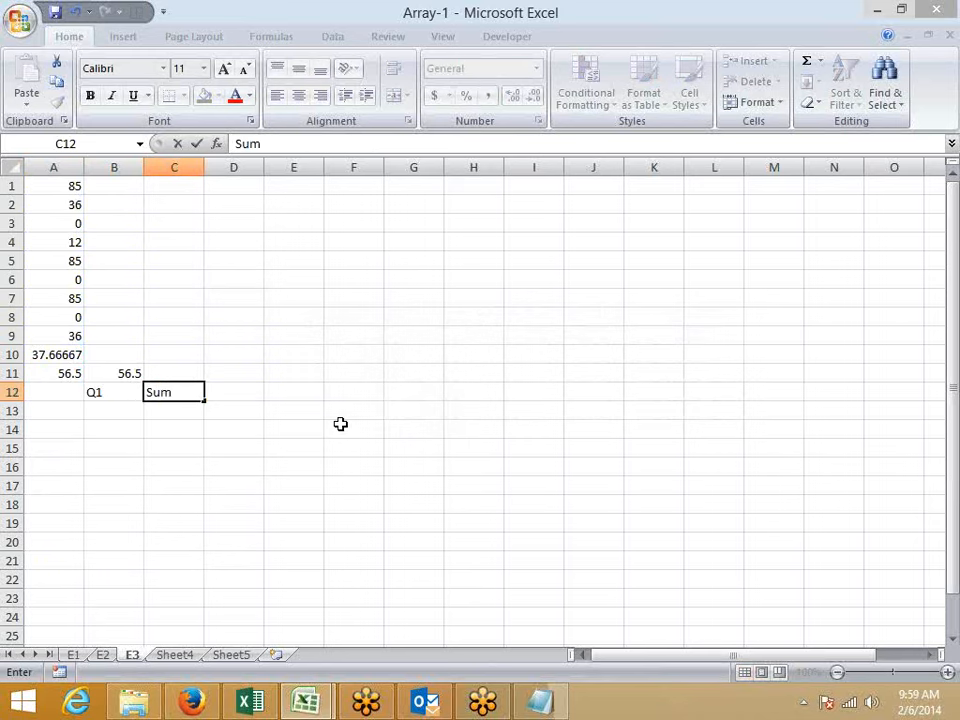
text( >)
key(BackSpace)
key(BackSpace)
text(<>0)
text(with a)
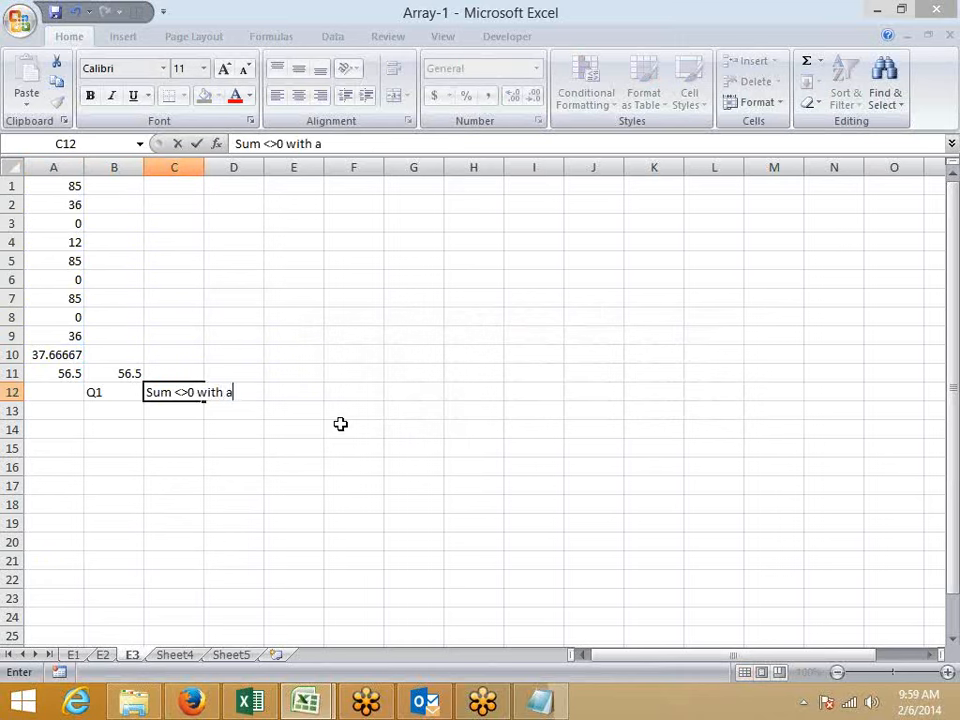
text(rray Formulas)
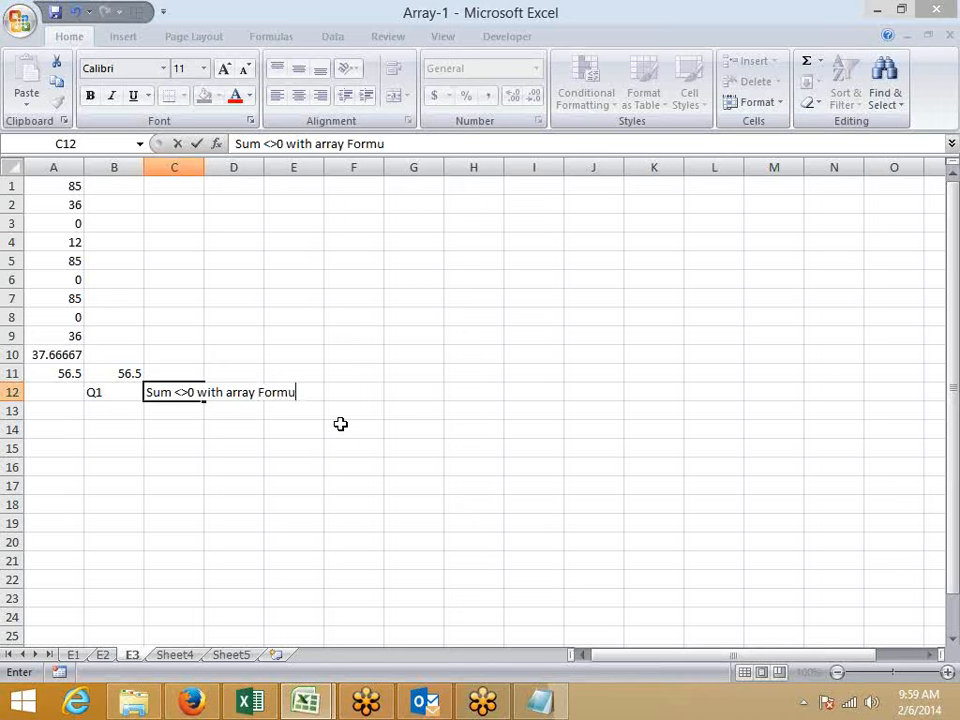
key(Return)
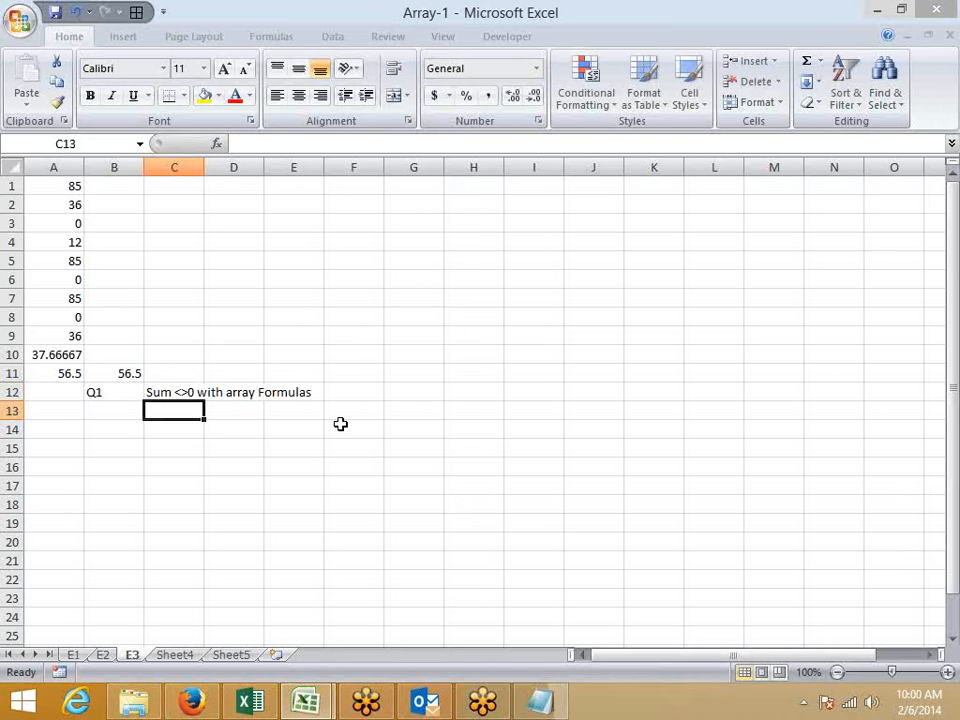
Fill the answer cell C13 with yellow and format the question range B12:E12 in bold red text
click(204, 95)
drag(86, 384, 317, 396)
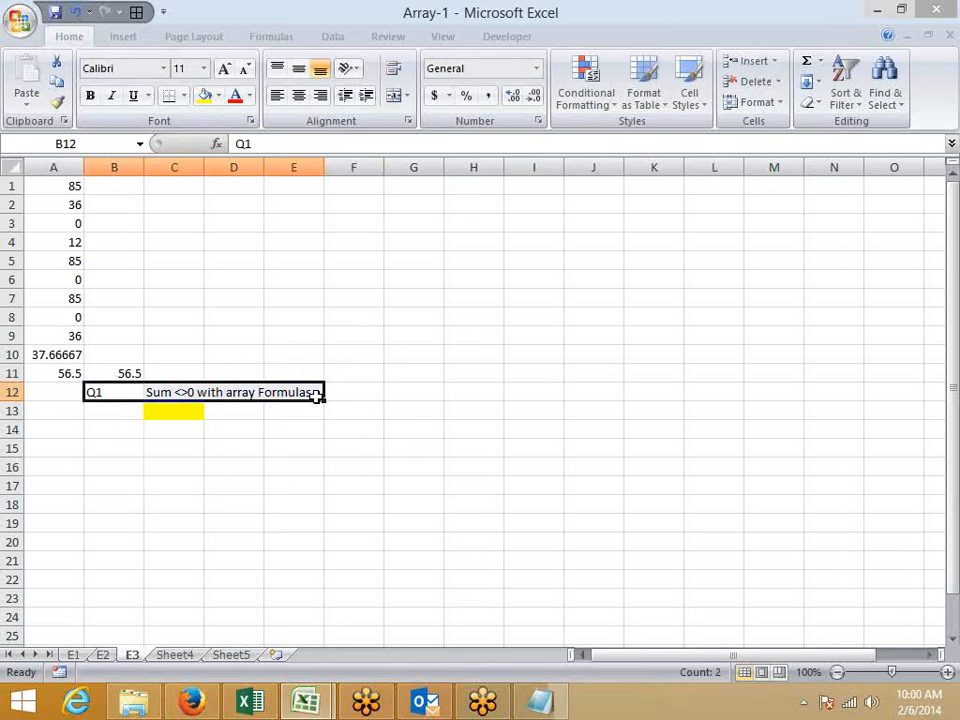
click(235, 95)
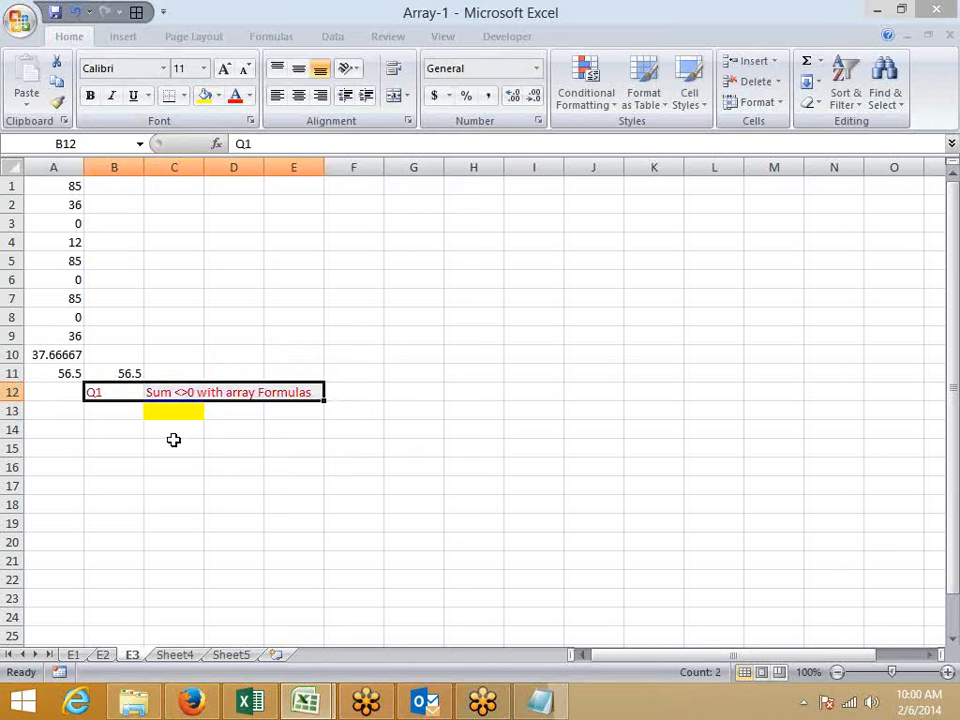
key(ctrl+b)
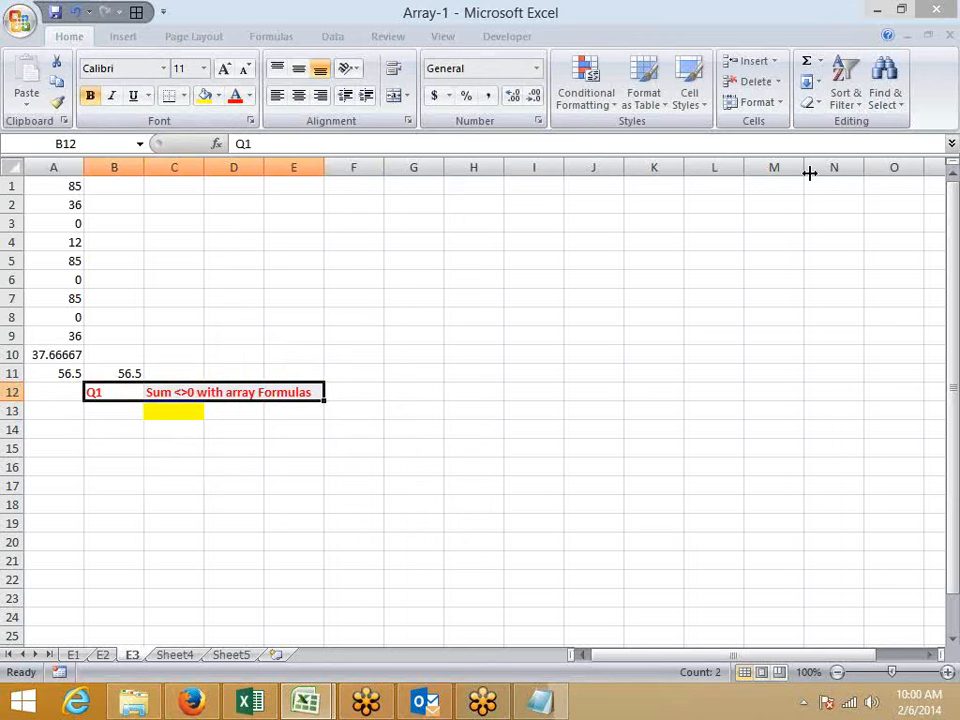
click(356, 336)
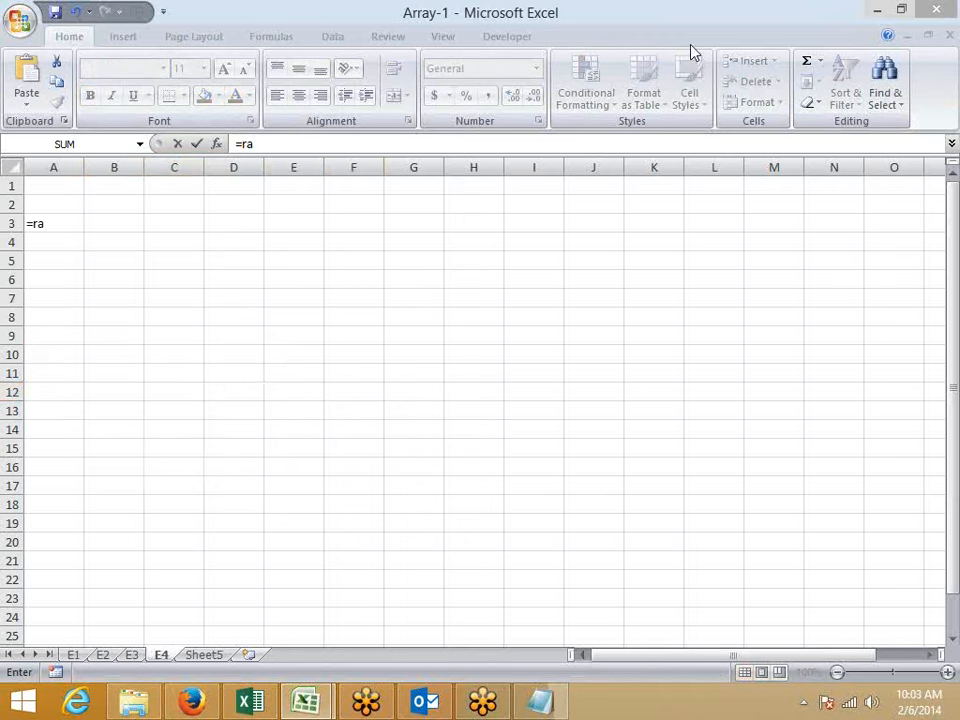
Complete the formula in cell A3 of sheet E4 as =RANDBETWEEN(10,90)
click(96, 274)
double_click(96, 274)
text(10,)
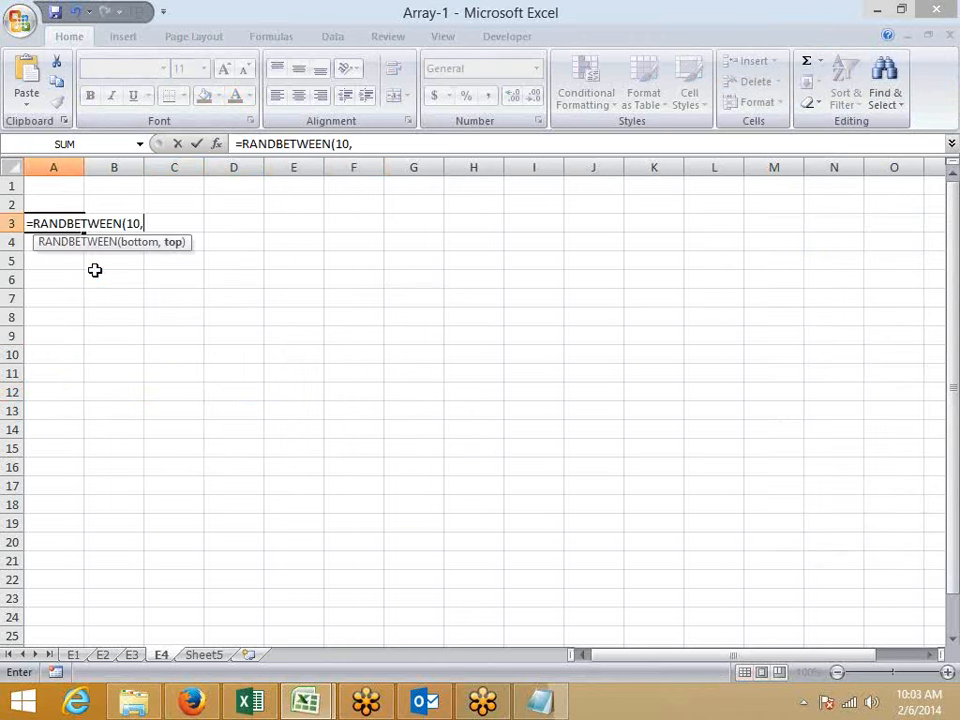
text(90))
key(Return)
Fill the RANDBETWEEN formula from cell A3 across to K3
key(Up)
key(shift+Right)
key(shift+Right)
key(shift+Right)
key(shift+Right)
key(shift+Right)
key(shift+Right)
key(shift+Right)
key(shift+Right)
key(shift+Right)
key(shift+Right)
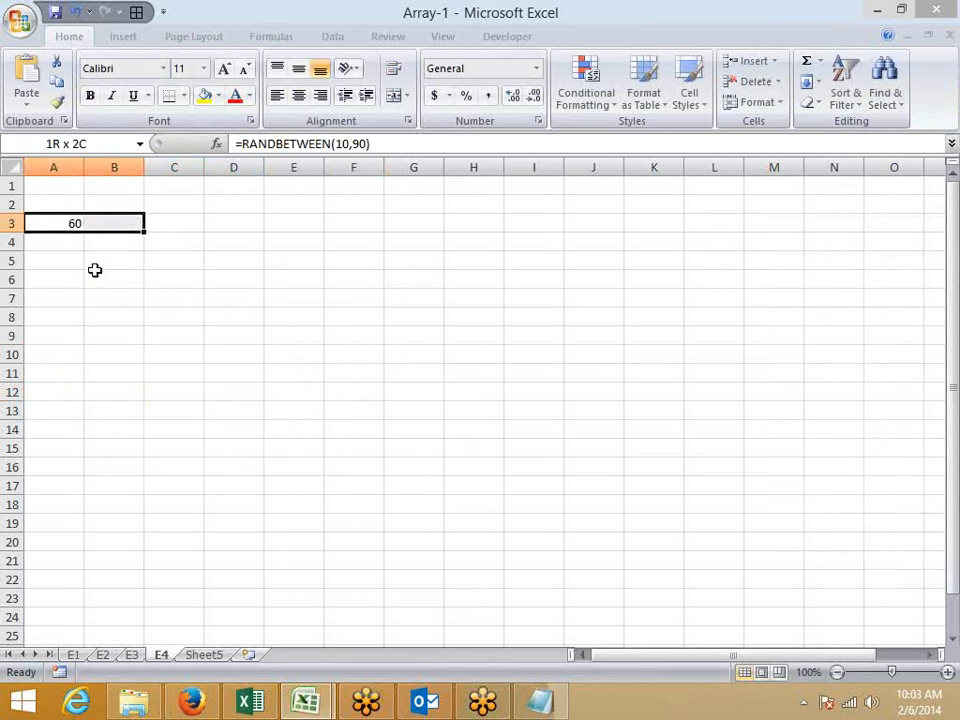
key(ctrl+r)
Fill the row 3 formulas down to row 23, covering A3:K23 with random numbers
key(shift+Down)
key(shift+Down)
key(shift+Down)
key(shift+Down)
key(shift+Down)
key(shift+Down)
key(shift+Down)
key(shift+Down)
key(shift+Down)
key(shift+Down)
key(shift+Down)
key(shift+Down)
key(shift+Down)
key(shift+Down)
key(shift+Down)
key(shift+Down)
key(shift+Down)
key(shift+Down)
key(shift+Down)
key(shift+Down)
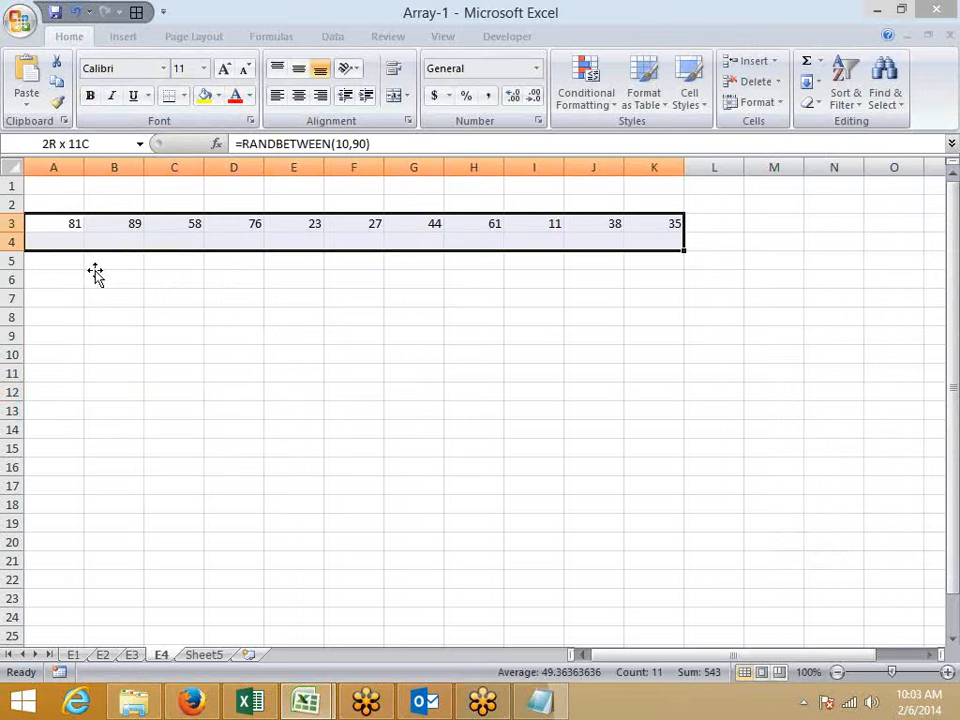
key(ctrl+d)
Replace the random-number formulas in A3:K23 with their static values
key(ctrl+c)
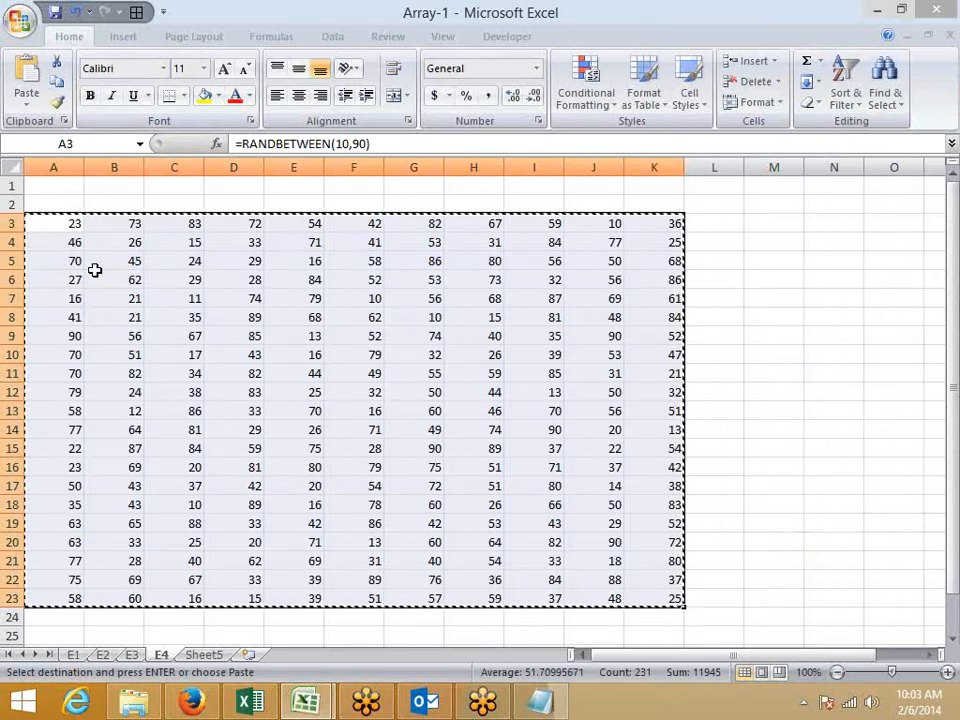
click(26, 100)
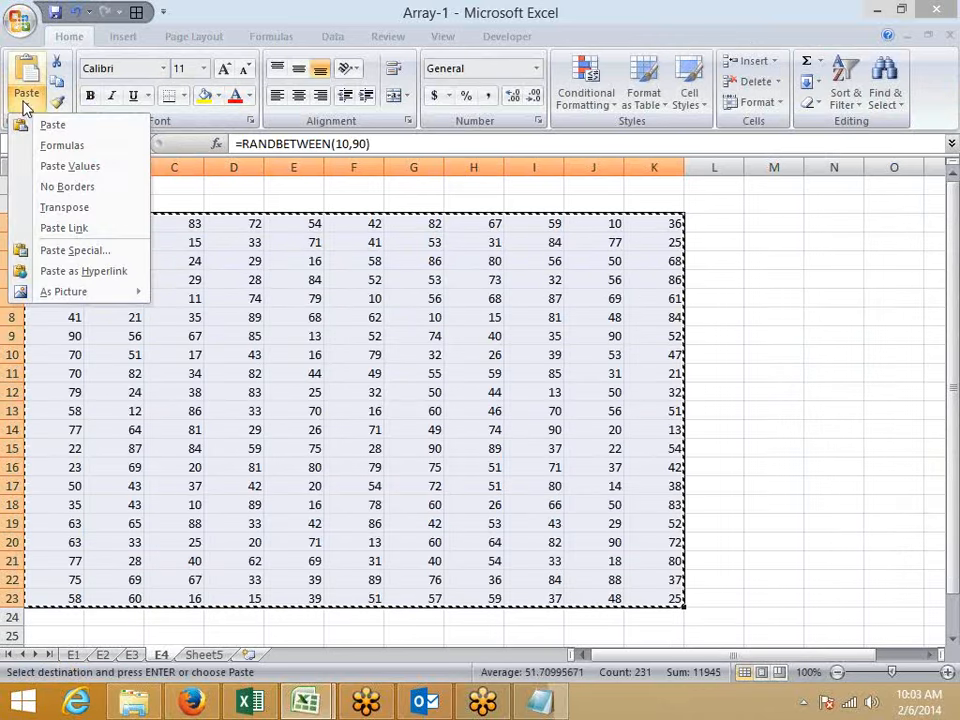
click(70, 166)
click(122, 243)
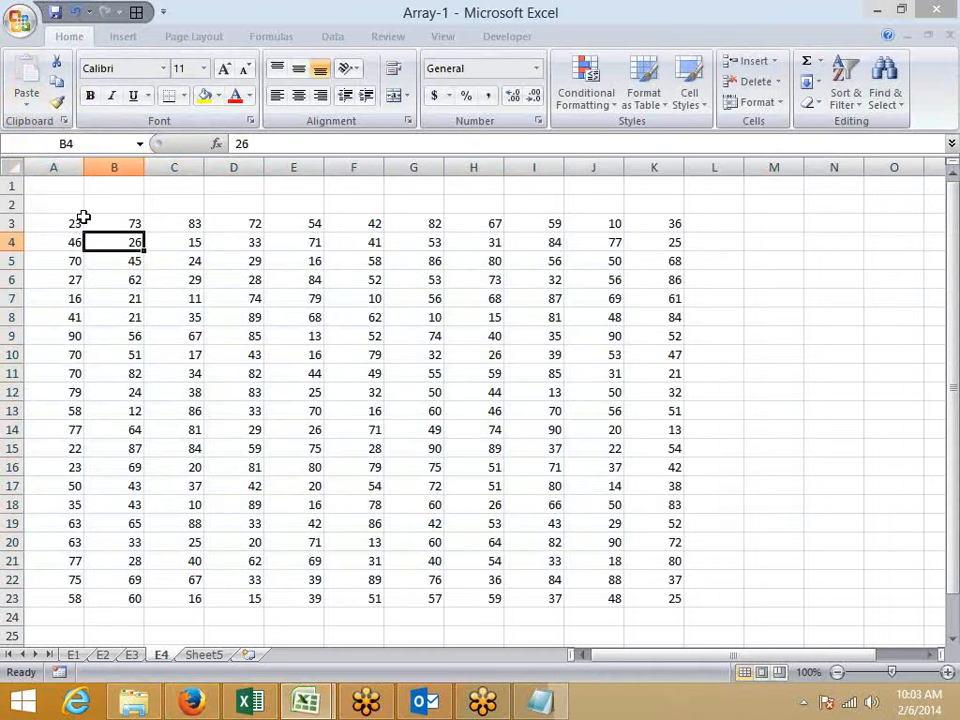
Insert a blank row above row 3 to shift the number block down
click(14, 222)
right_click(14, 222)
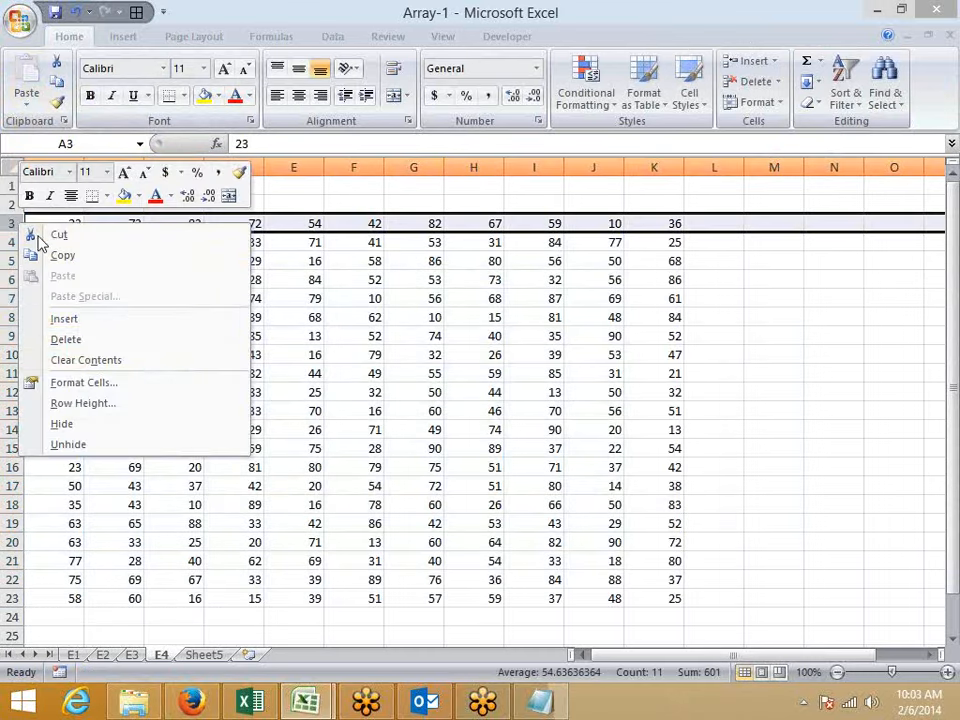
click(82, 322)
Enter the label "Enater" in cell A2 and the search value 50 in B2
click(81, 204)
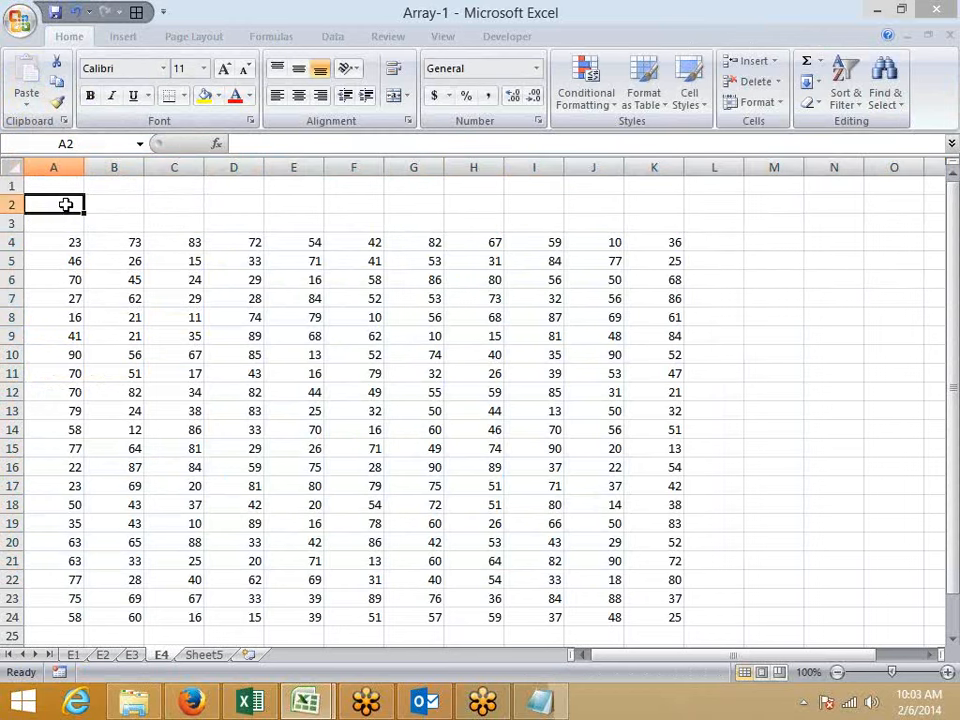
text(Enater)
key(Return)
key(Up)
key(Right)
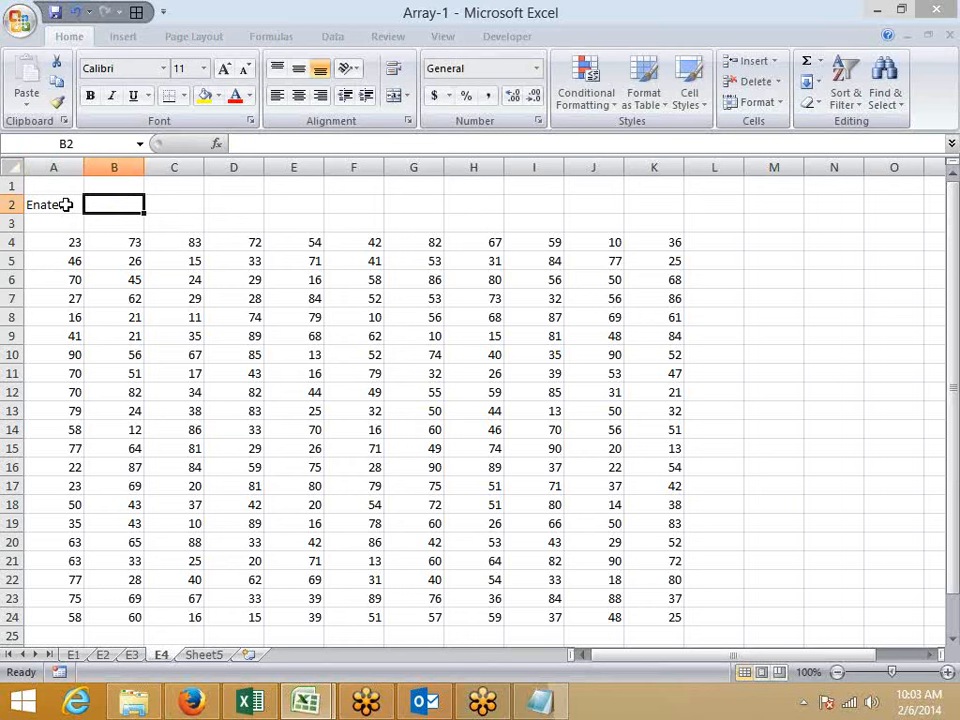
text(50)
key(Return)
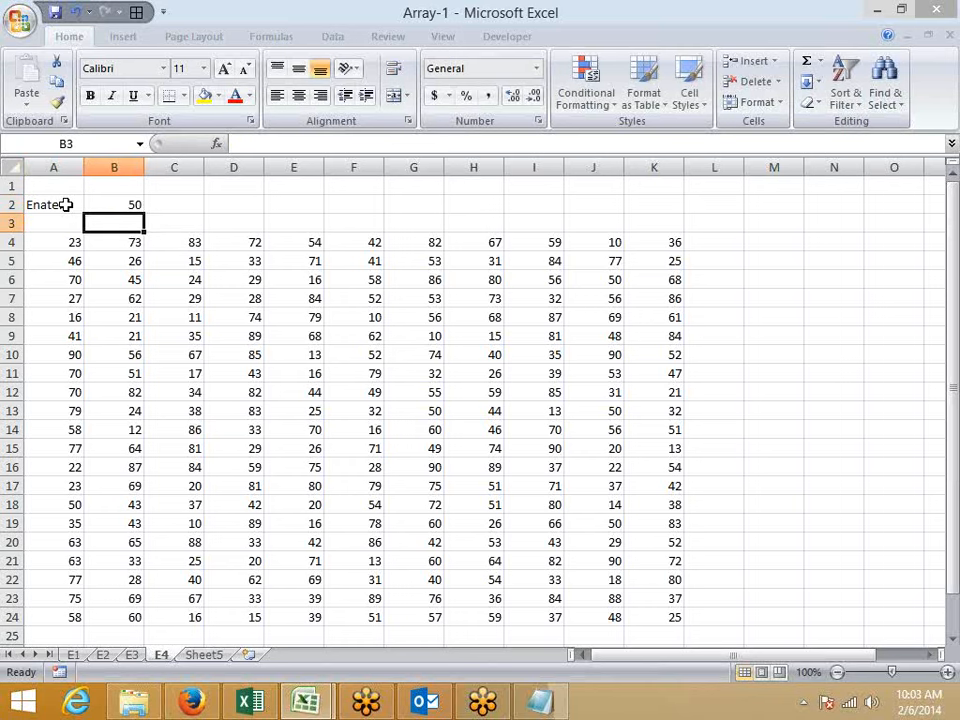
Enter the formula =COUNTIF(A4:K24,B2) in cell C2
key(Up)
key(Right)
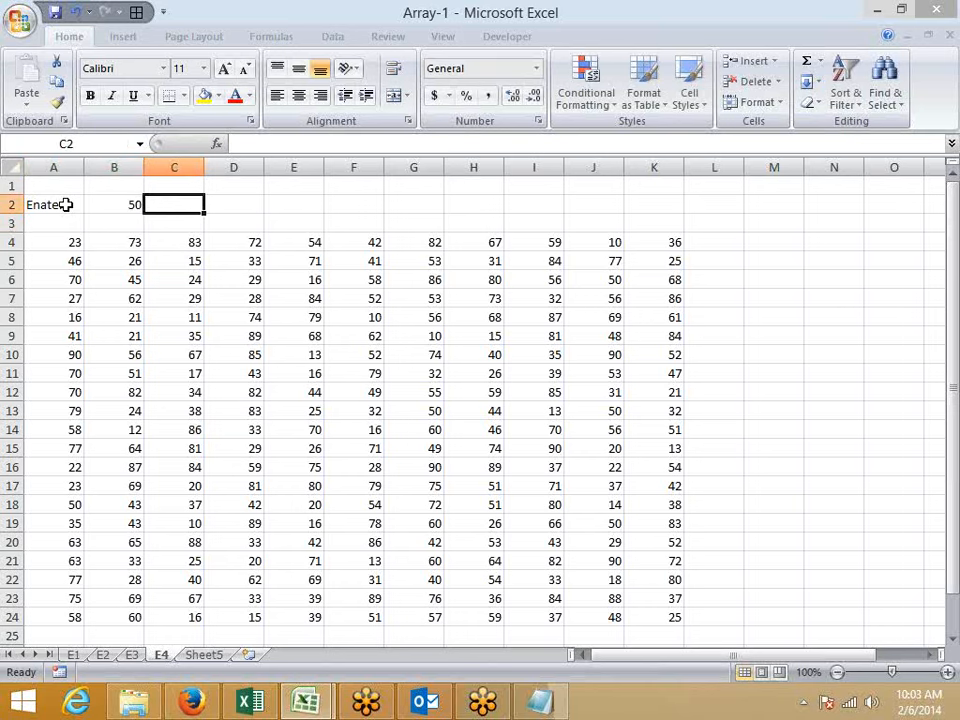
text(=)
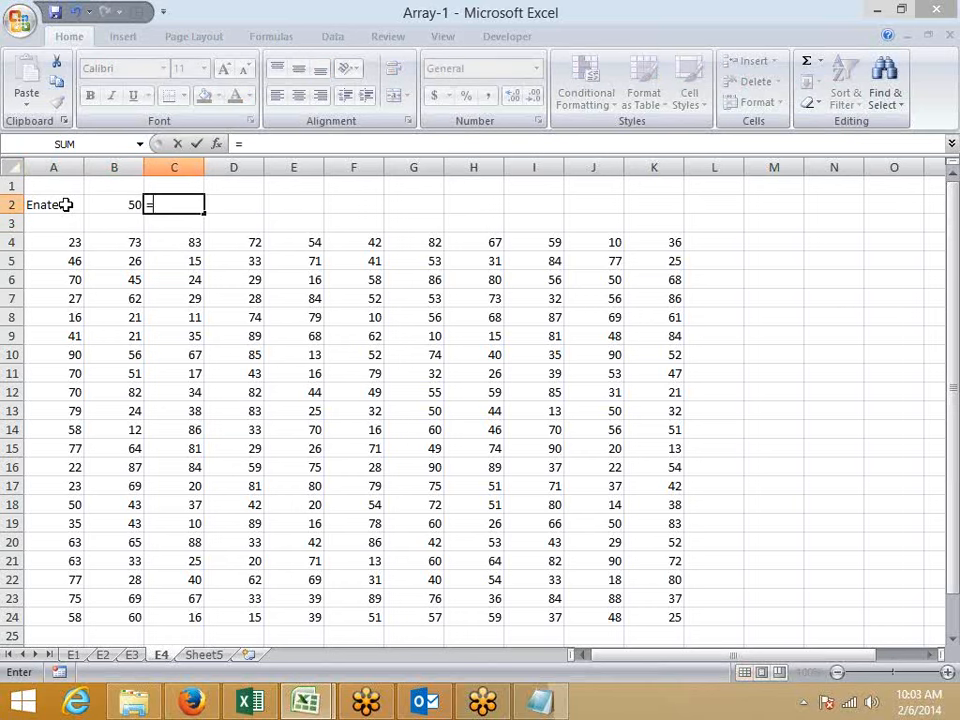
text(cou)
key(Down)
key(Down)
key(Down)
key(Tab)
key(Down)
key(Down)
key(Left)
key(Left)
key(ctrl+shift+Right)
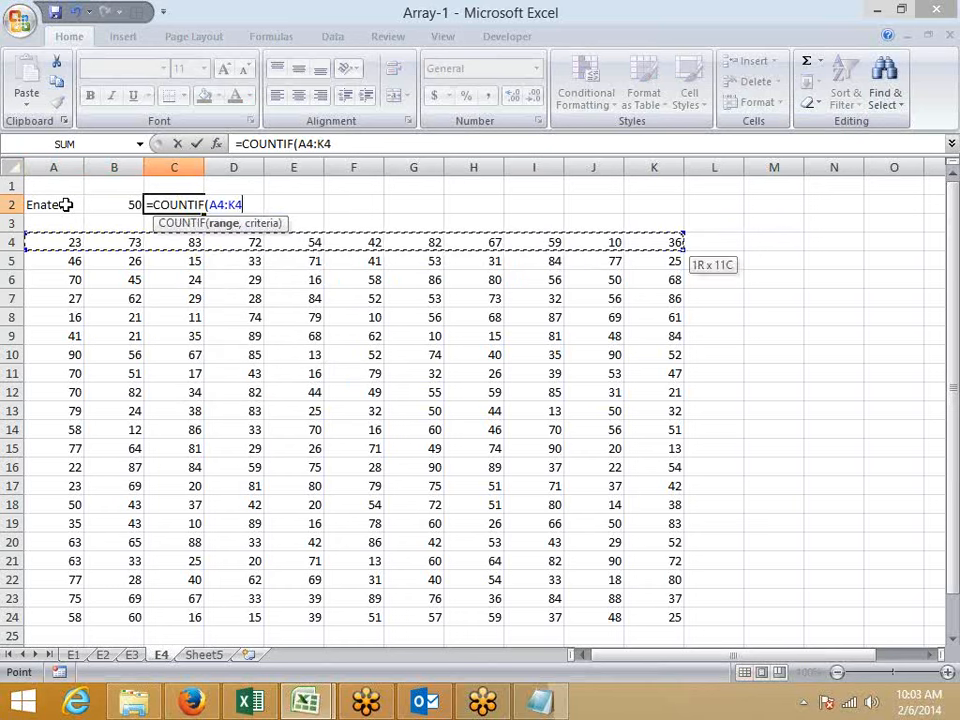
key(ctrl+shift+Down)
text(,)
key(Up)
key(Left)
key(Down)
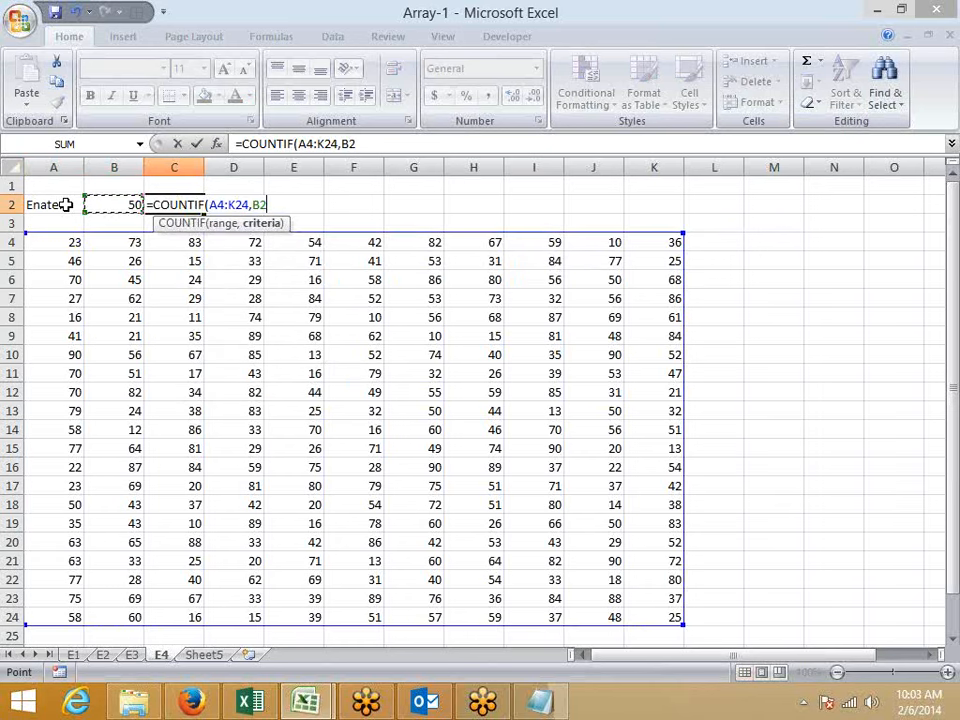
key(Return)
key(Up)
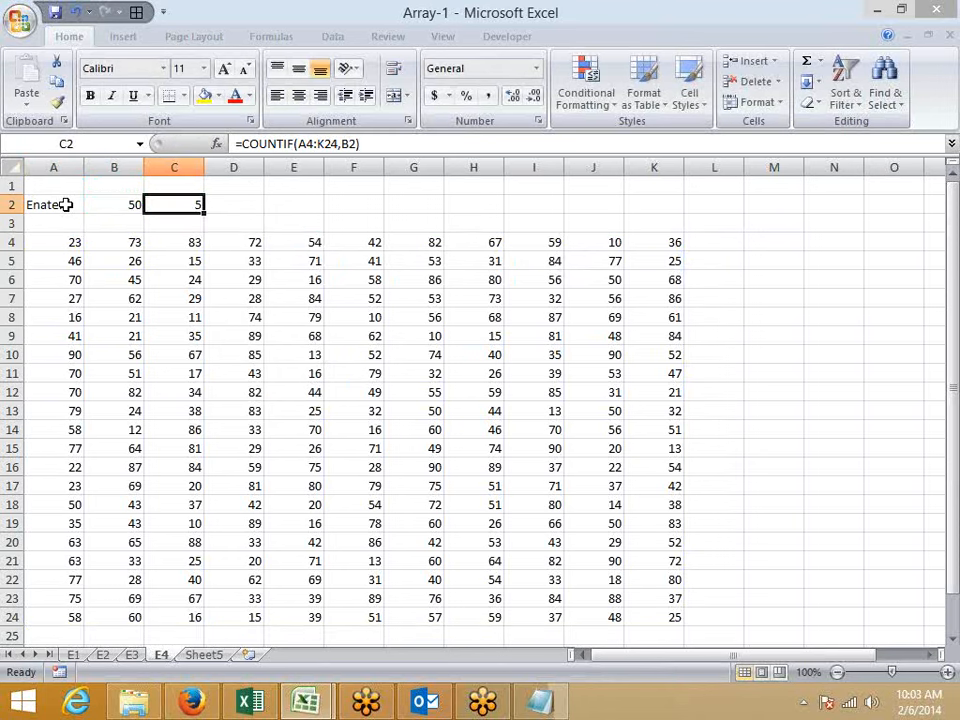
Wrap the C2 formula in an IF so it reads =IF(COUNTIF(A4:K24,B2)>0,"Found","Not Found")
click(240, 144)
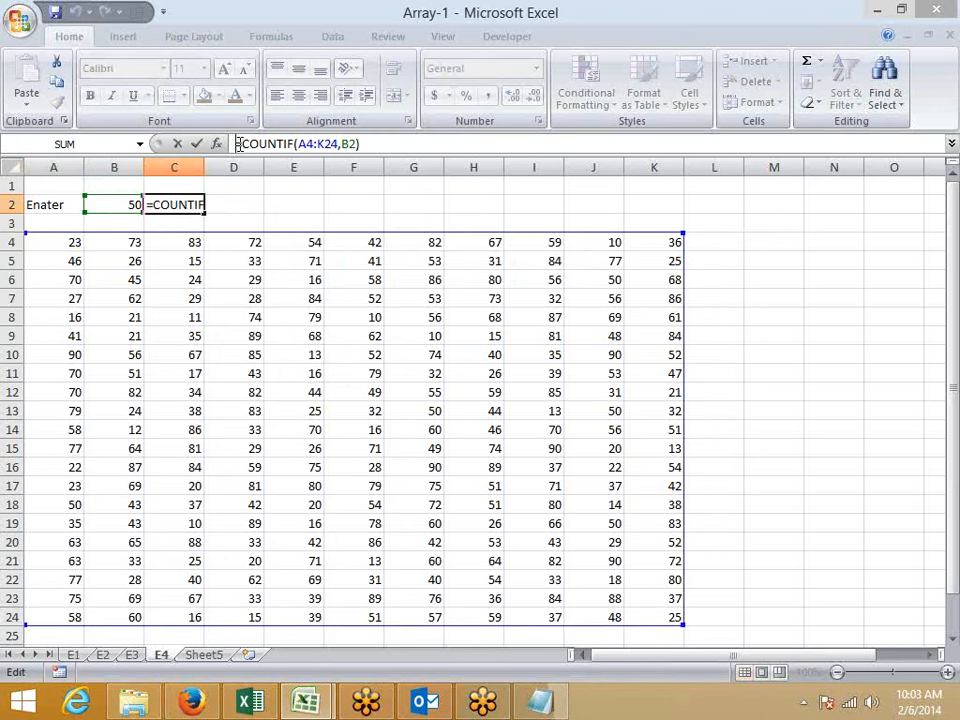
text(IF()
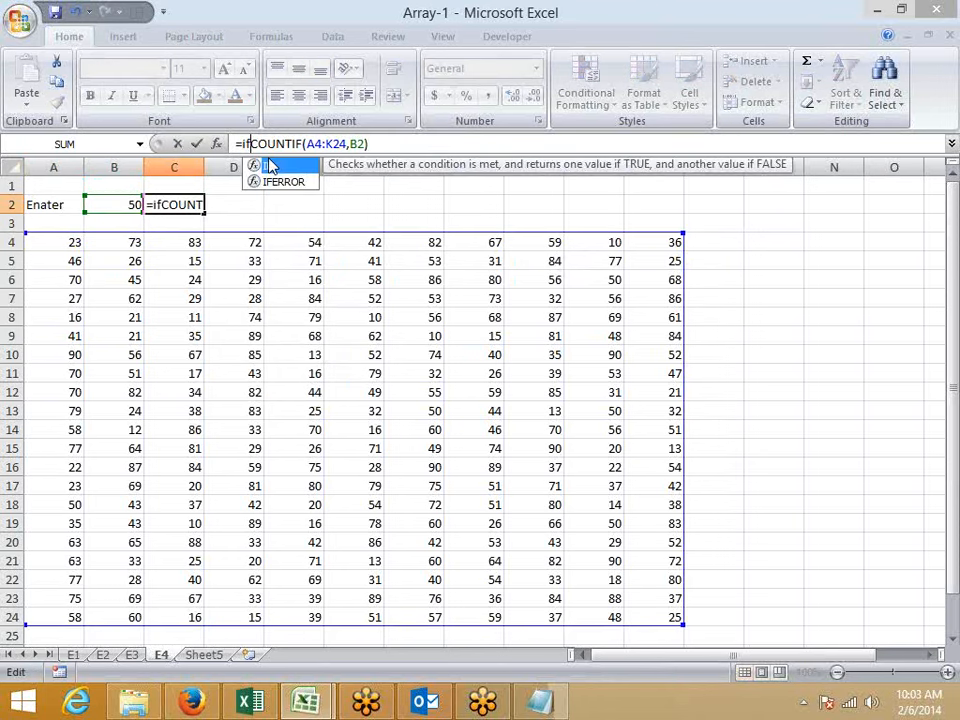
click(386, 145)
text(>0 then)
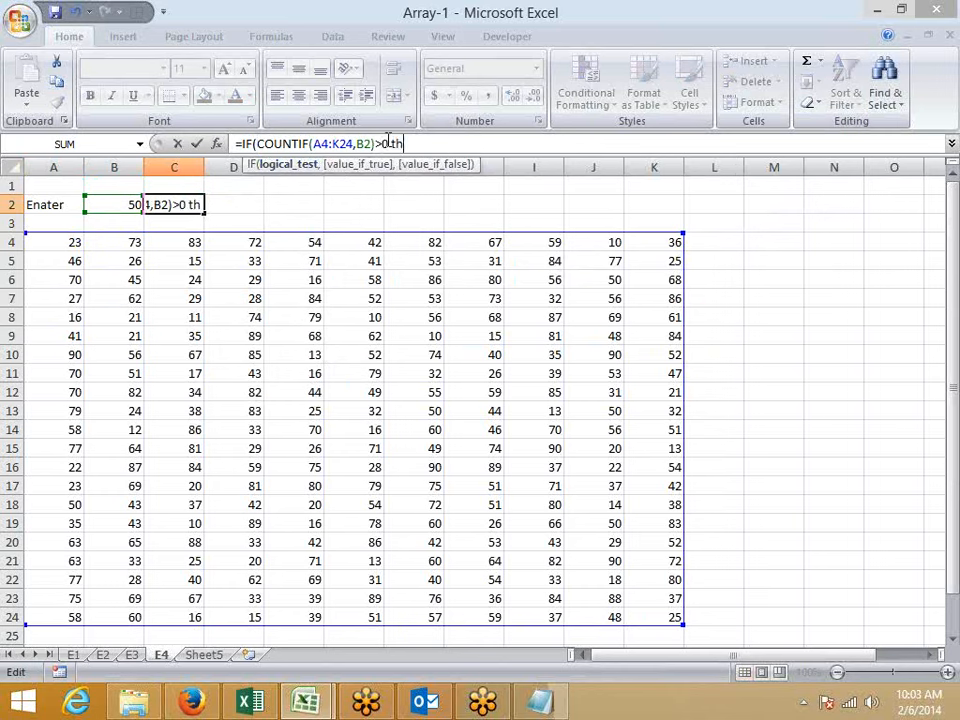
key(BackSpace)
key(BackSpace)
key(BackSpace)
key(BackSpace)
key(BackSpace)
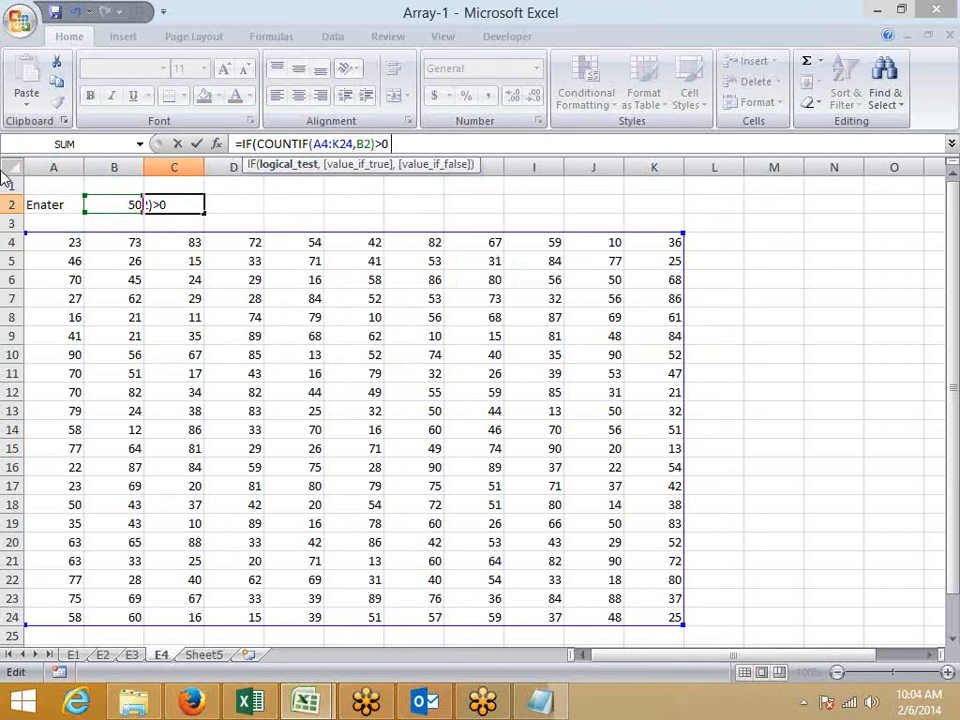
text(,")
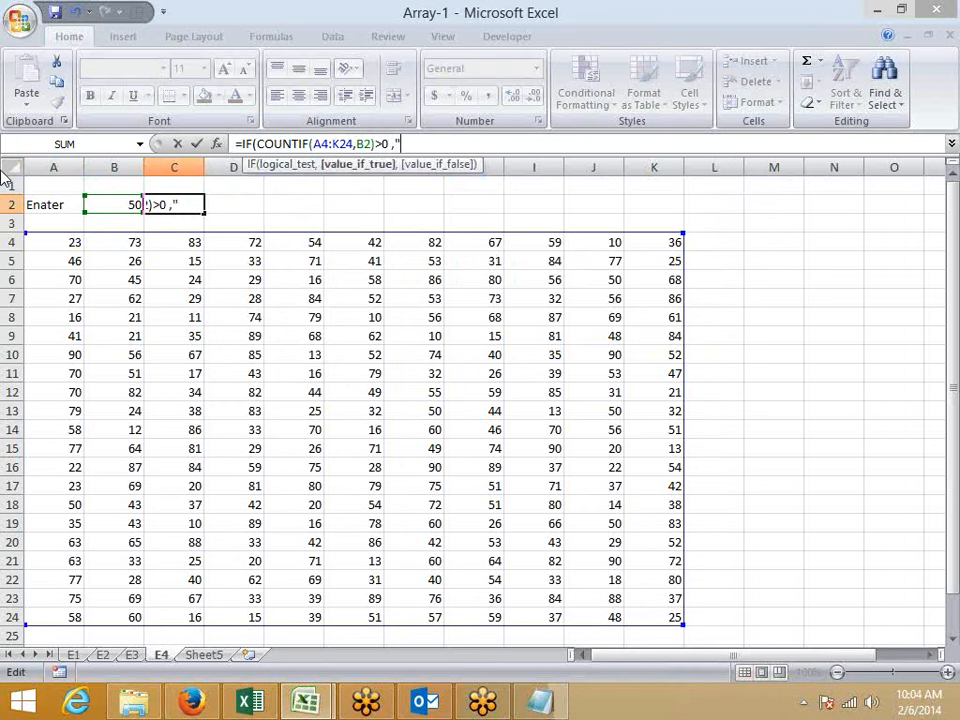
text(Found","Not Found)
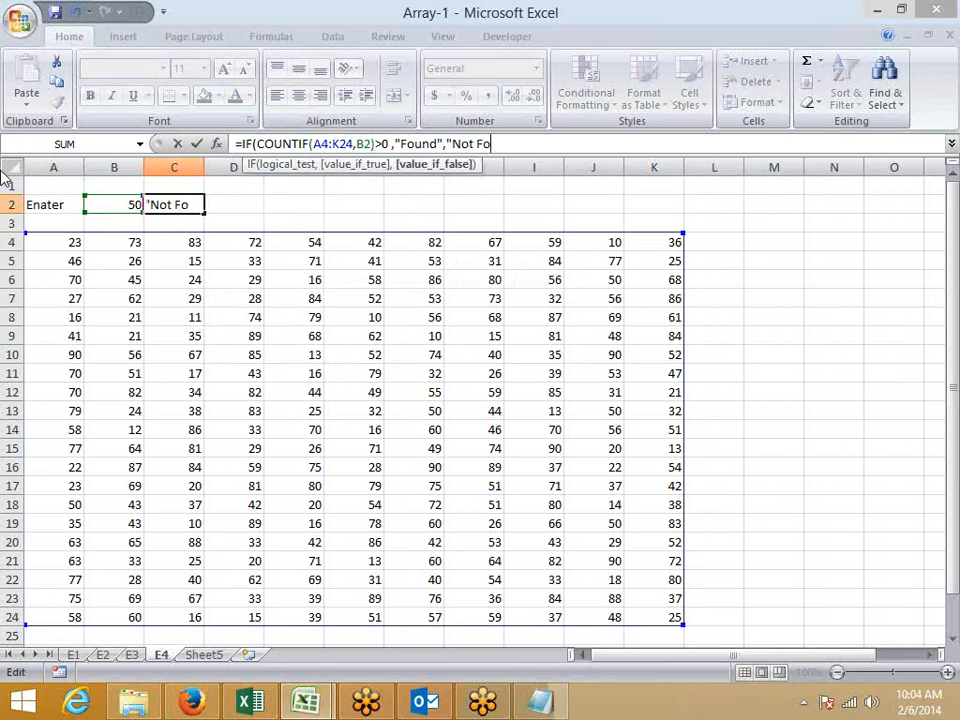
text(")
key(Return)
key(Return)
Add an Equal To conditional formatting rule to A4:K24 referencing cell B2, using Light Red Fill with Dark Red Text
key(Down)
key(Left)
key(Left)
key(ctrl+shift+Right)
key(ctrl+shift+Down)
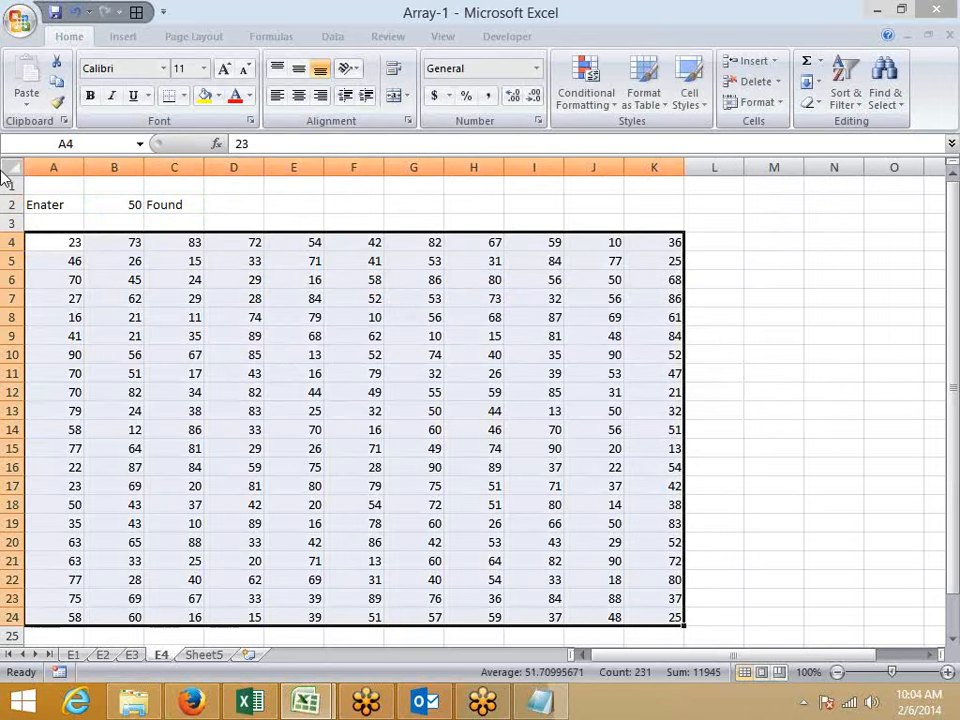
click(600, 108)
mouse_move(684, 148)
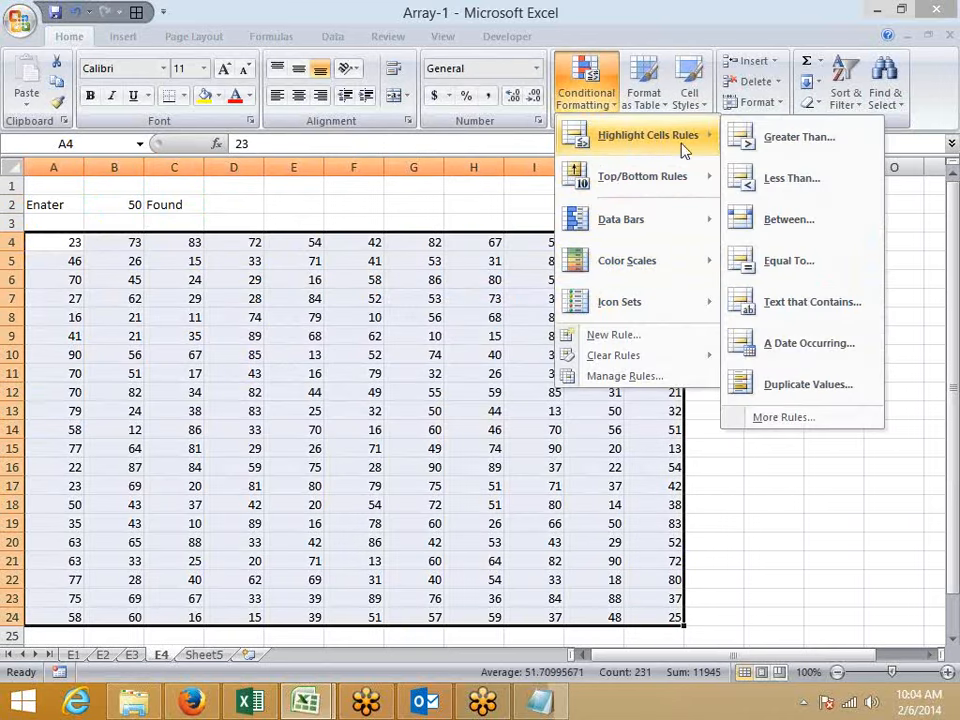
click(766, 262)
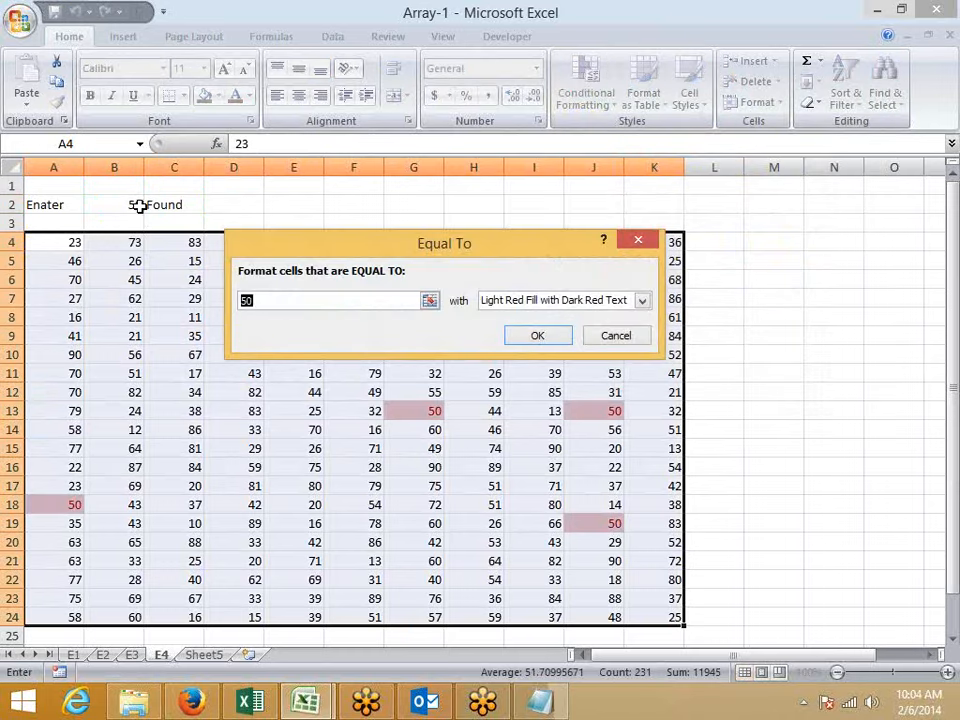
click(140, 205)
click(533, 339)
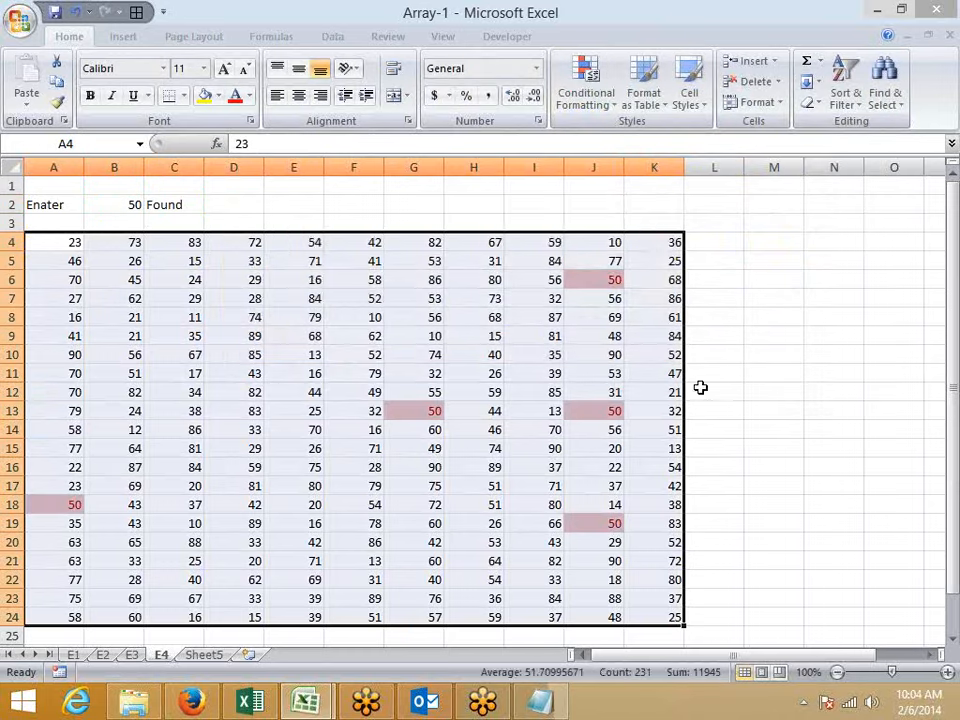
click(700, 390)
Test the lookup and highlighting by entering 70, 2 and finally 20 as the search value in B2
click(133, 203)
text(70)
key(Return)
key(Up)
text(2)
key(Return)
key(Up)
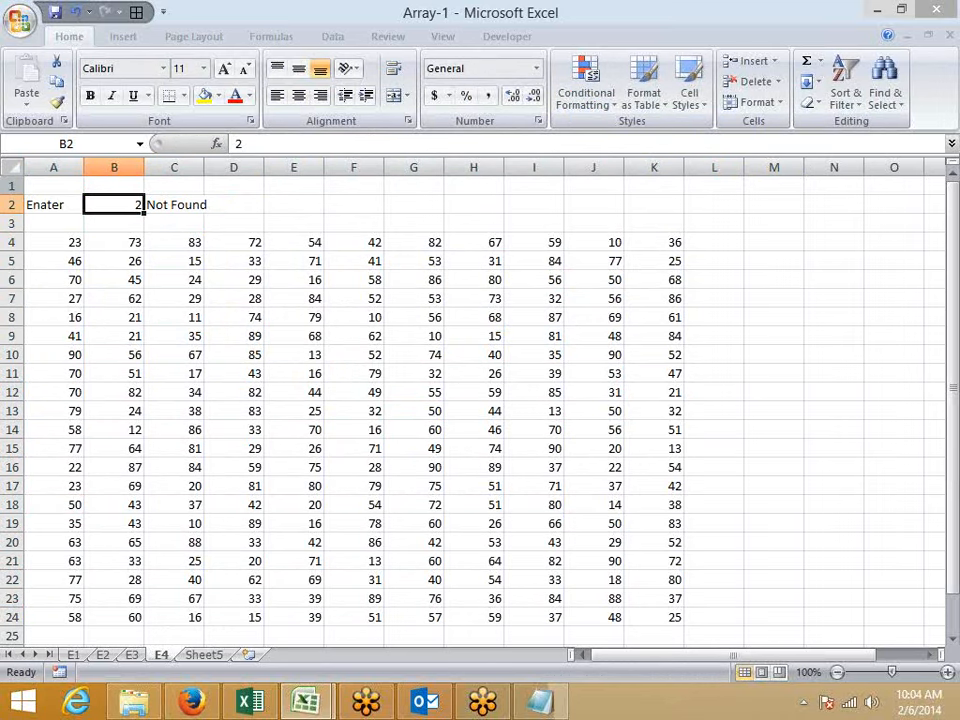
text(20)
key(Return)
key(Up)
Add a practice question with the label Q in E2 and the text "Do Same with Array" in F2
key(Right)
key(Right)
key(Right)
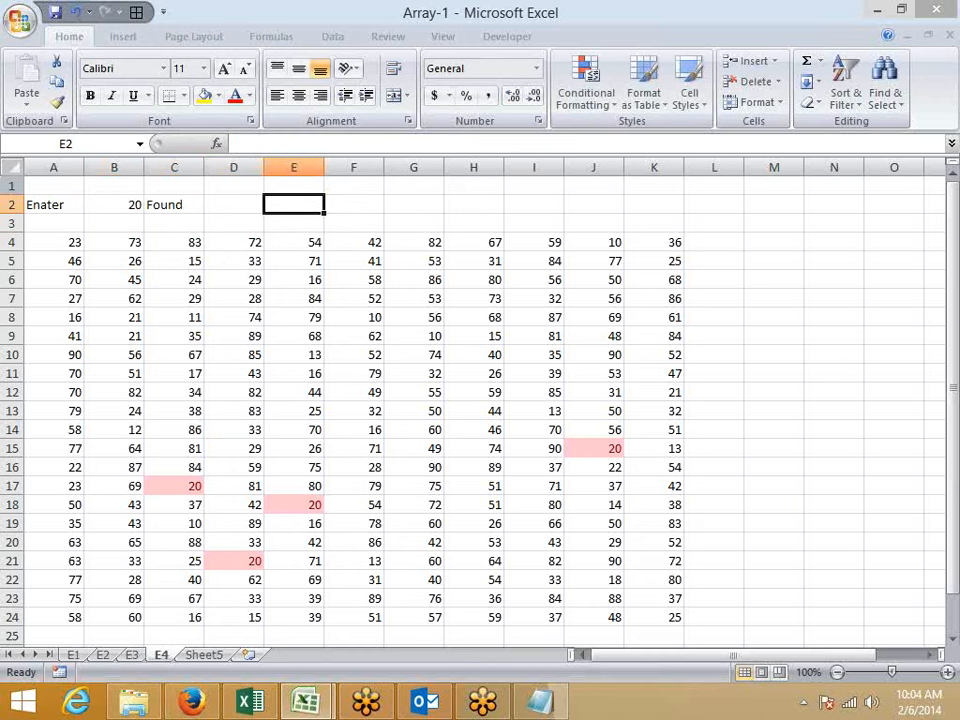
text(Q)
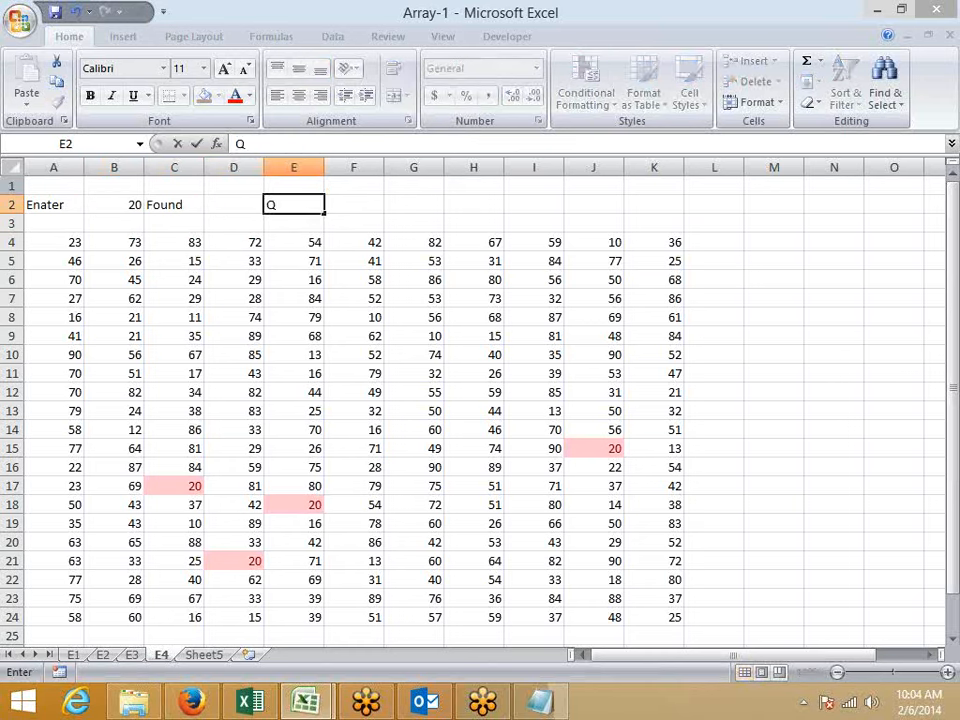
key(Return)
key(Up)
key(Left)
key(Left)
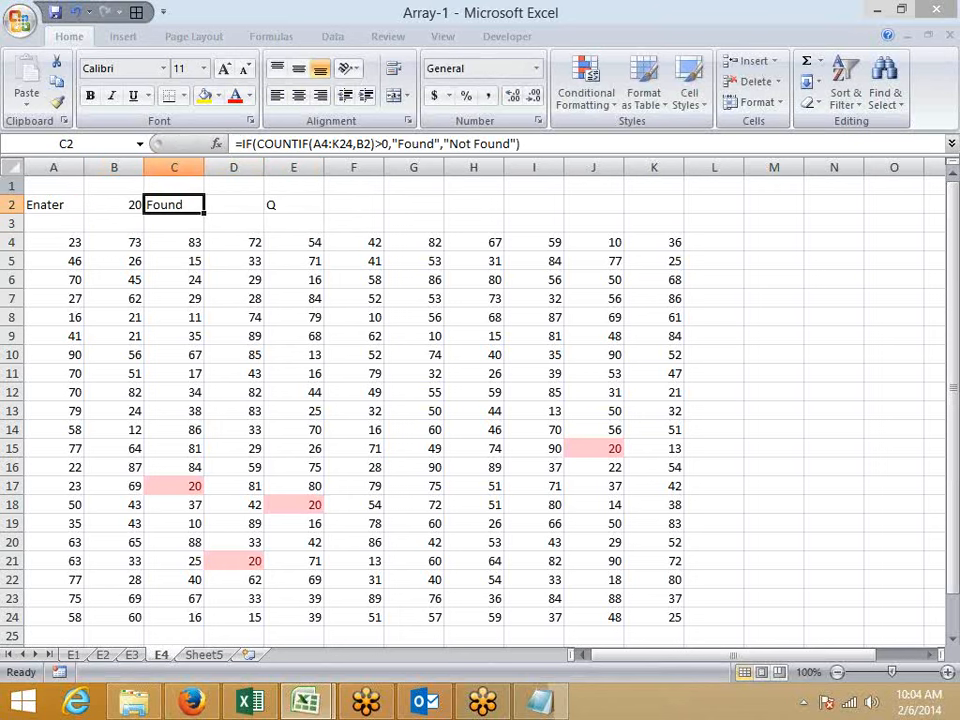
key(Right)
key(Right)
key(Right)
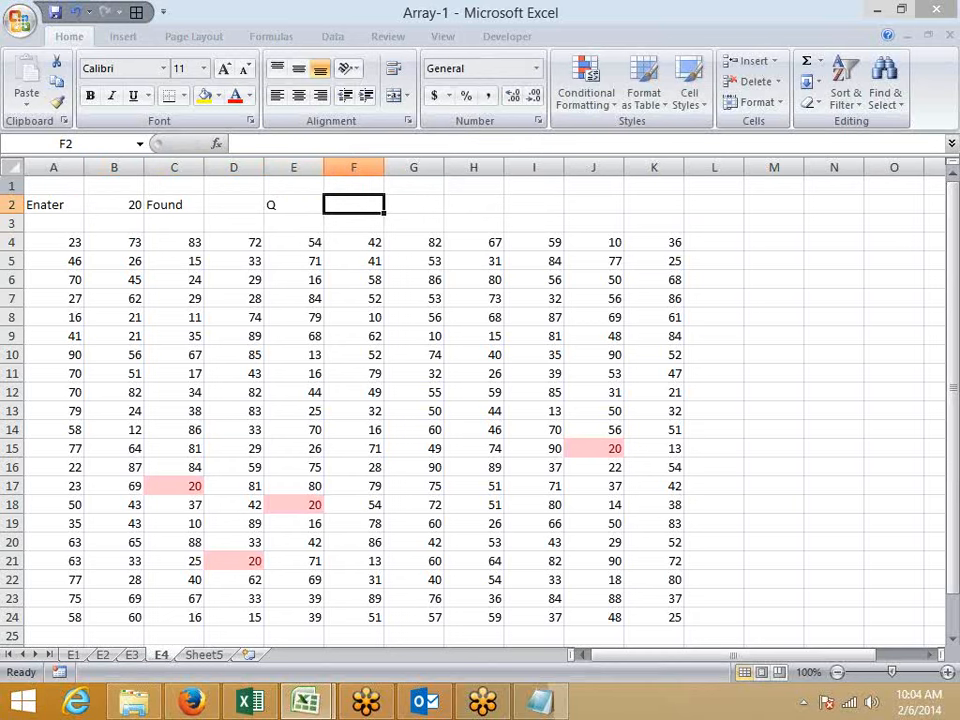
text(Do)
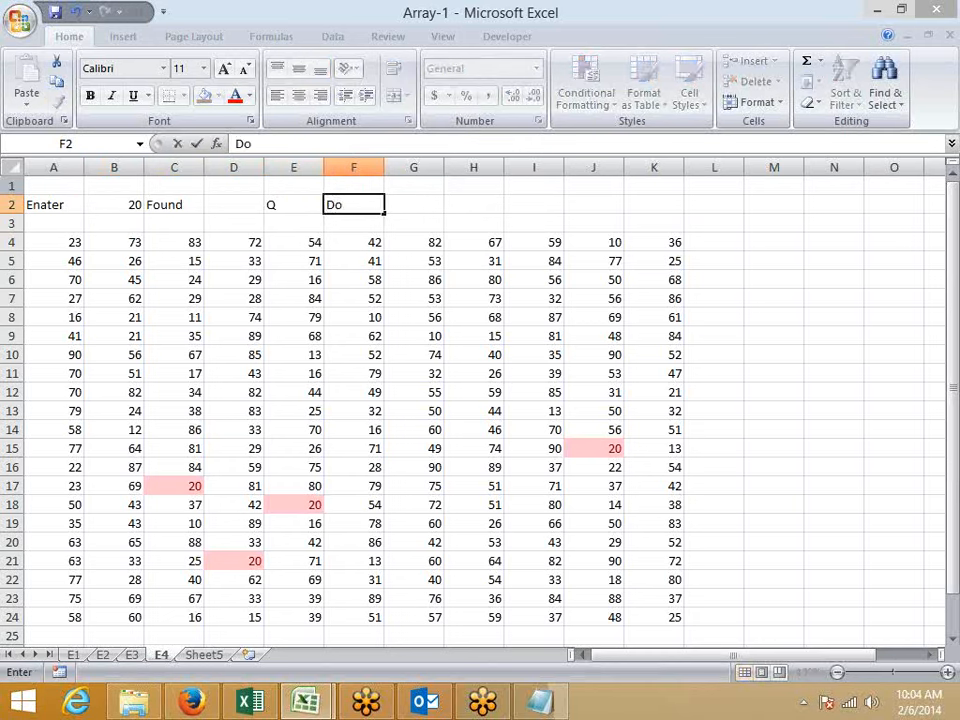
text( Same with A)
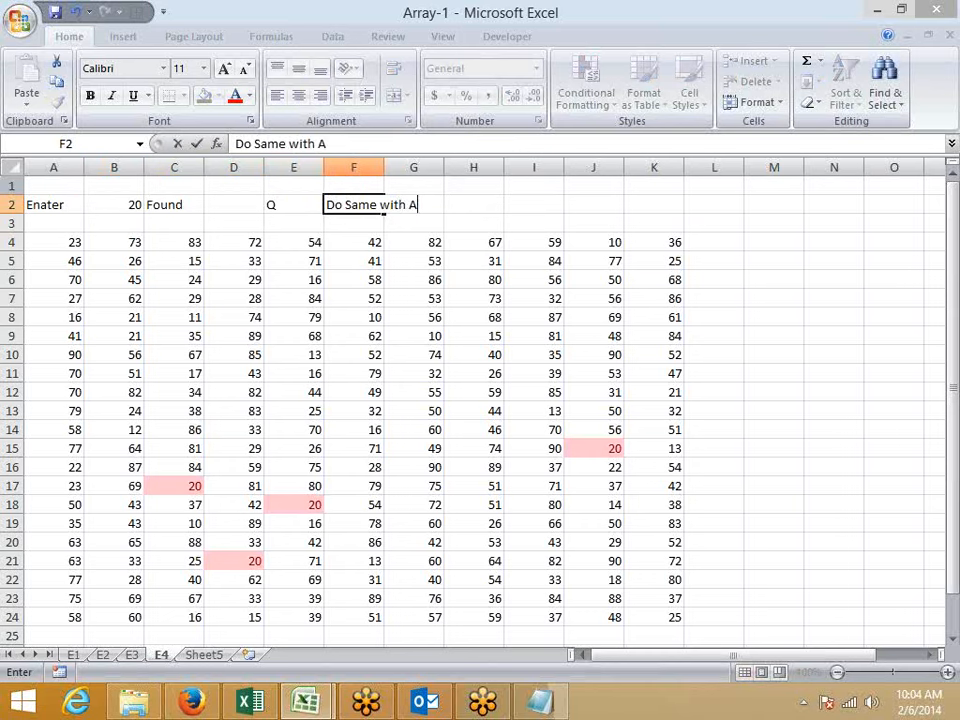
text(rray)
key(Return)
Format the question cells E2:F2 in bold red text
key(Left)
key(Up)
key(shift+Right)
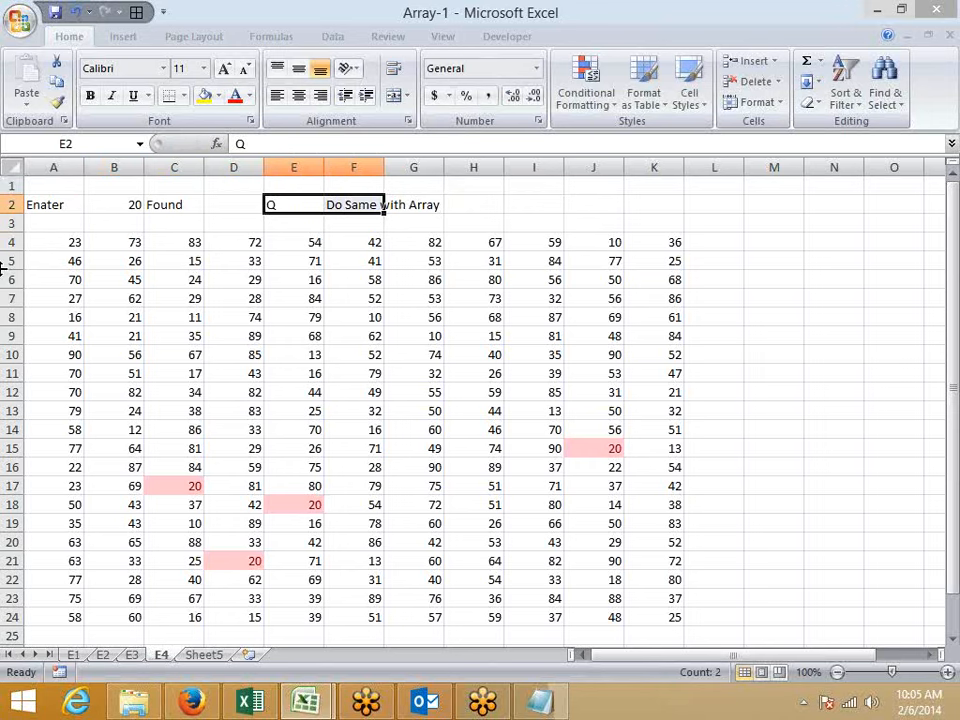
key(ctrl+b)
click(236, 97)
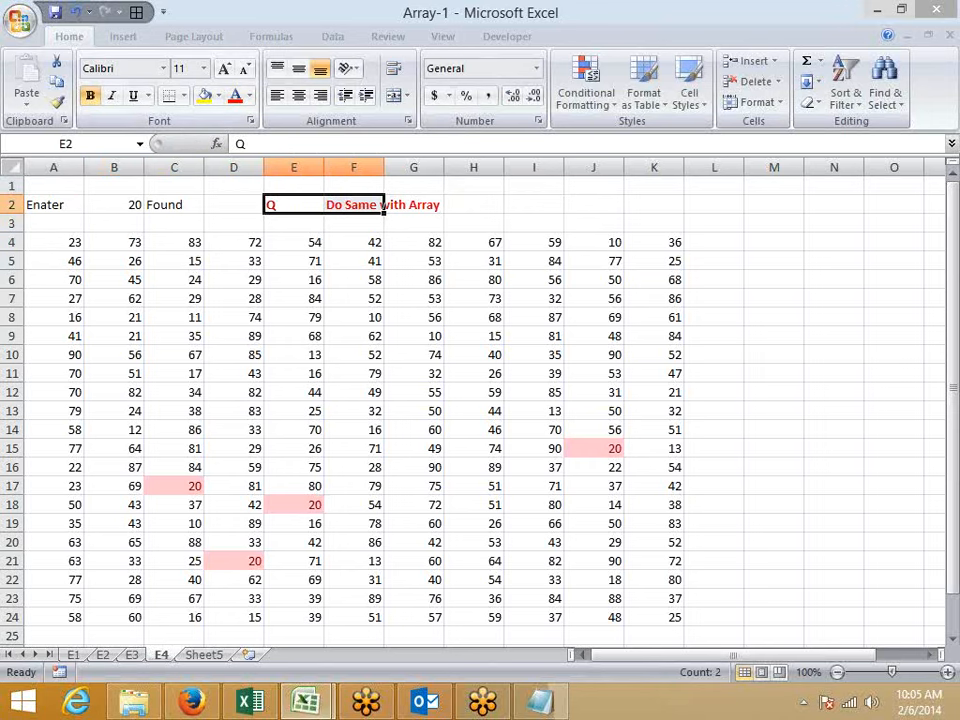
Rename the Sheet5 worksheet as E5 and select its cell A2
click(205, 655)
text(E5)
click(187, 526)
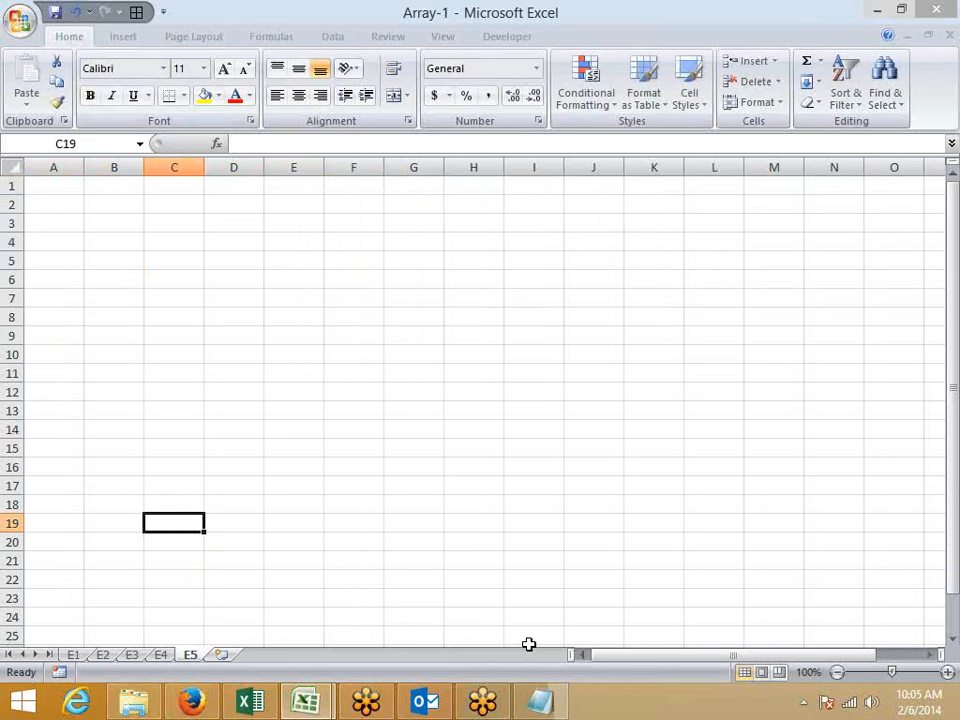
click(67, 200)
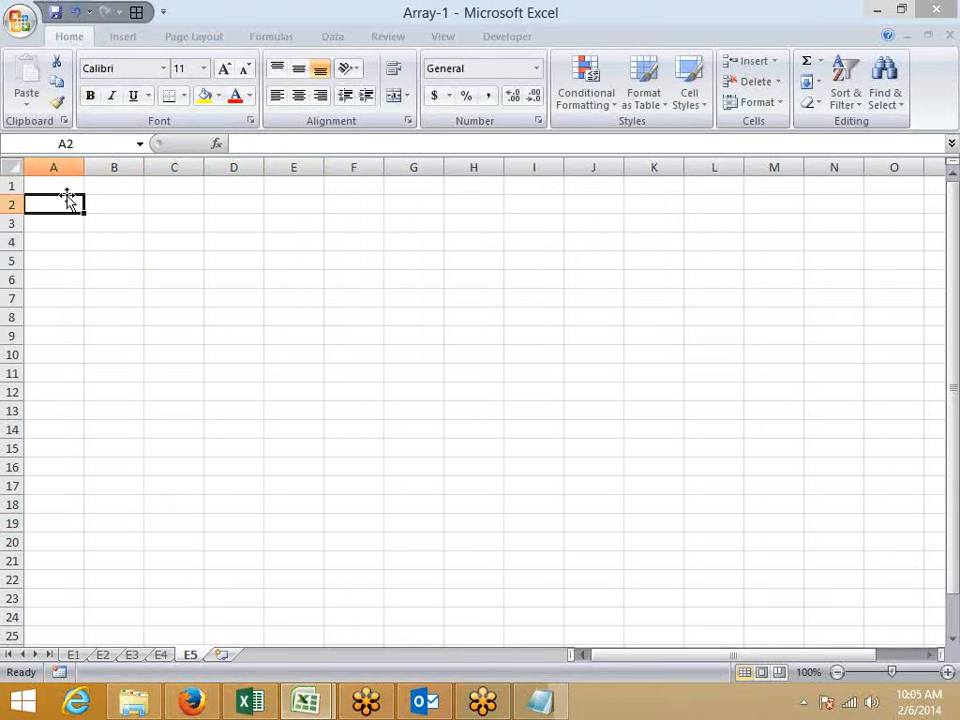
Enter 85, 25 and 63 in A1:A3 and fill the series down to A24
key(Up)
text(85)
key(Return)
text(25)
key(Return)
text(63)
key(Return)
key(Up)
key(Up)
key(Up)
drag(70, 192, 85, 607)
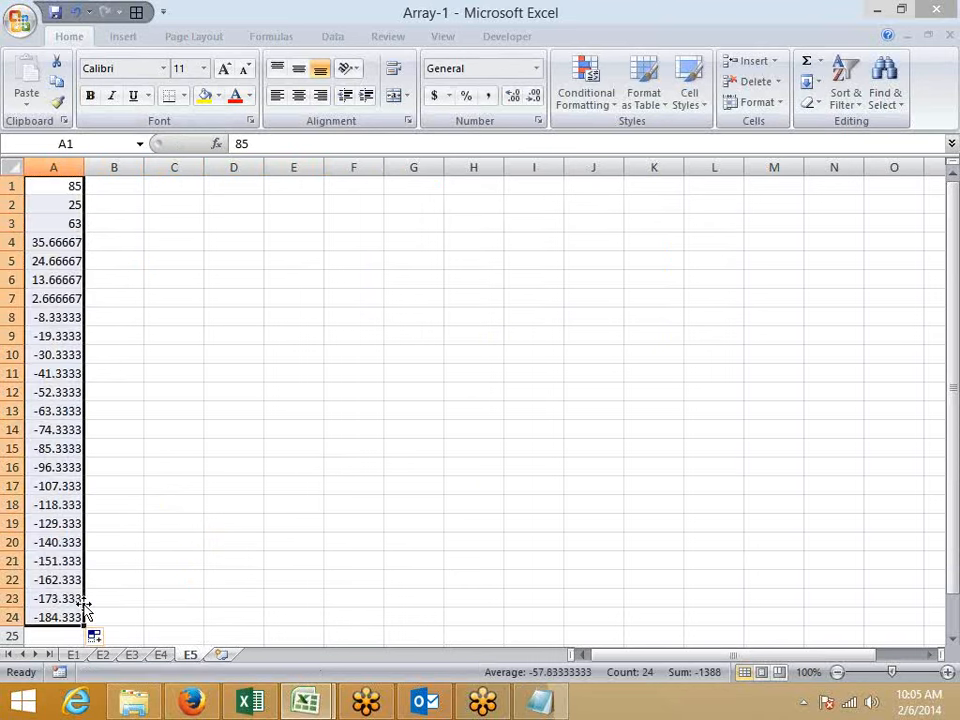
Clear the filled series from A1:A24
key(ctrl+Down)
key(ctrl+Up)
key(ctrl+shift+Down)
key(Delete)
Enter the formula =RANDBETWEEN(10,90) in cell A1
key(ctrl+Home)
text(=ra)
key(Down)
key(Down)
key(Tab)
text(10,90)
key(Return)
key(Up)
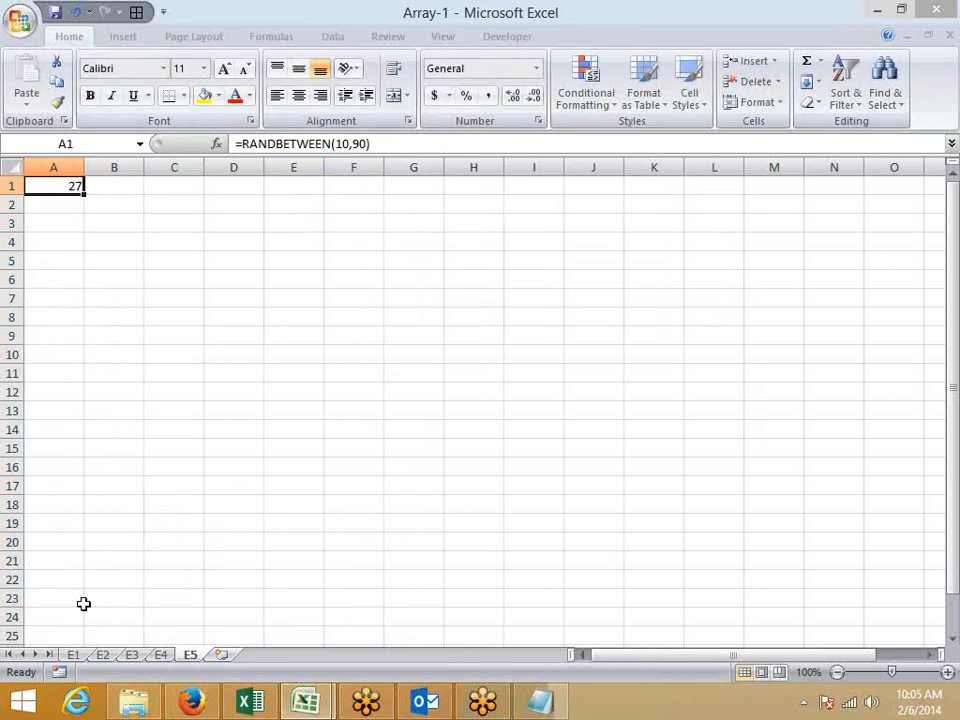
Fill the RANDBETWEEN formula down from A1 through A22
key(shift+Down)
key(shift+Down)
key(shift+Down)
key(shift+Down)
key(shift+Down)
key(shift+Down)
key(shift+Down)
key(shift+Down)
key(shift+Down)
key(shift+Down)
key(shift+Down)
key(shift+Down)
key(shift+Down)
key(shift+Down)
key(shift+Down)
key(shift+Down)
key(shift+Down)
key(shift+Down)
key(shift+Down)
key(shift+Down)
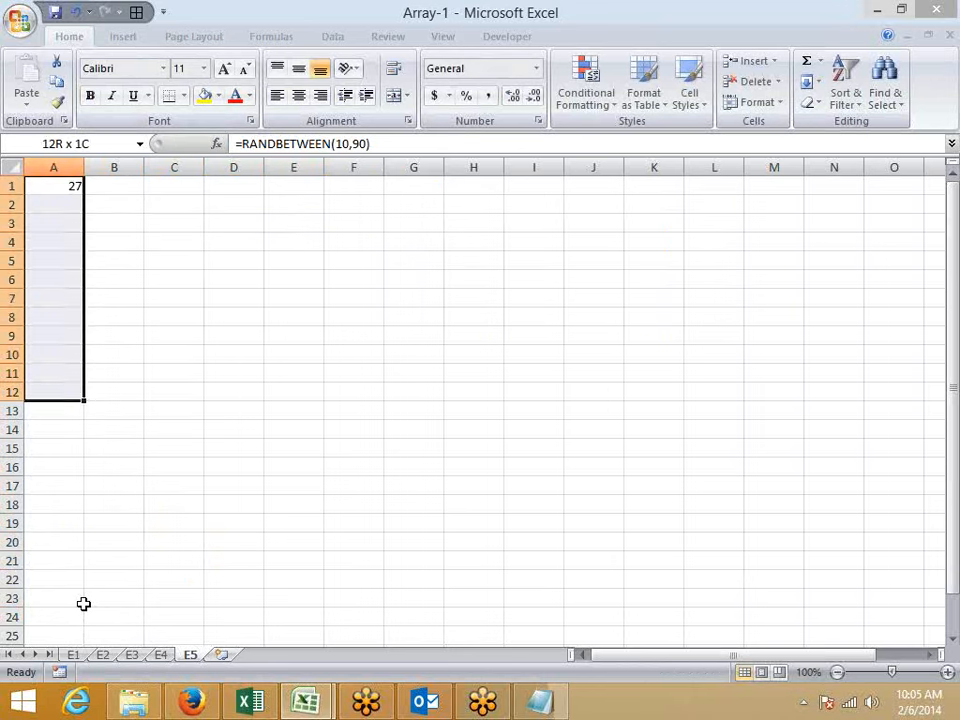
key(ctrl+d)
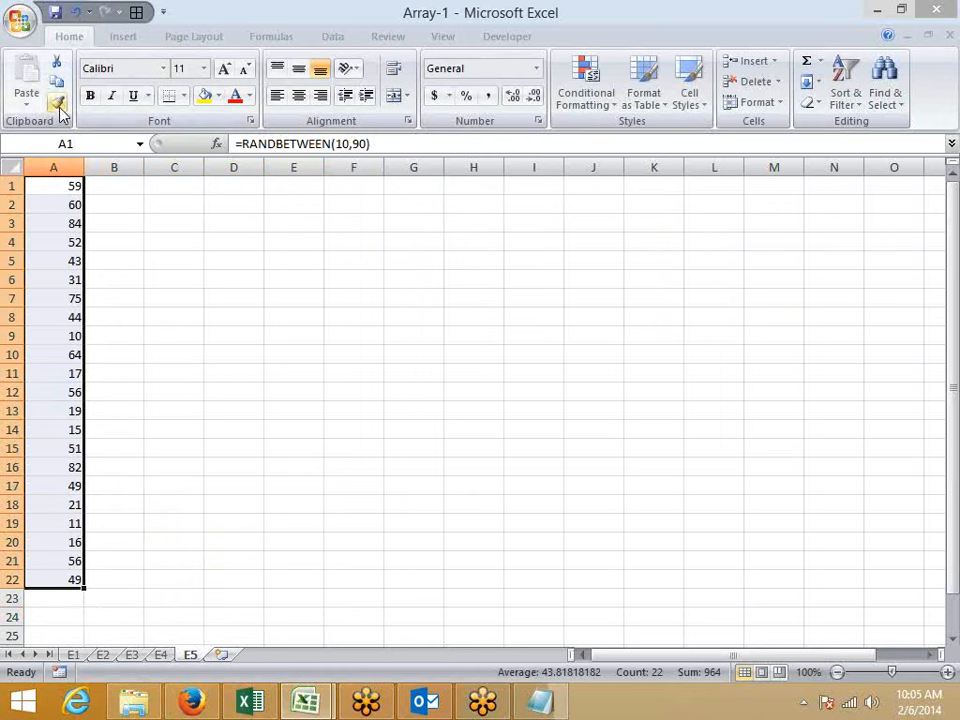
Convert the random-number formulas in A1:A22 to static values in place
key(ctrl+c)
click(30, 100)
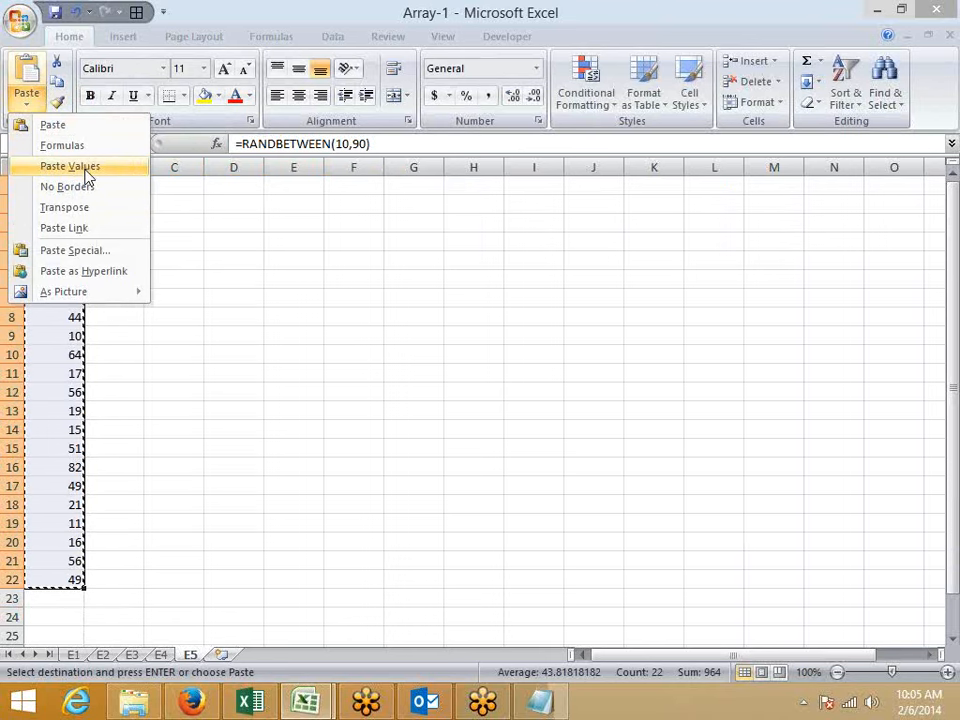
click(83, 167)
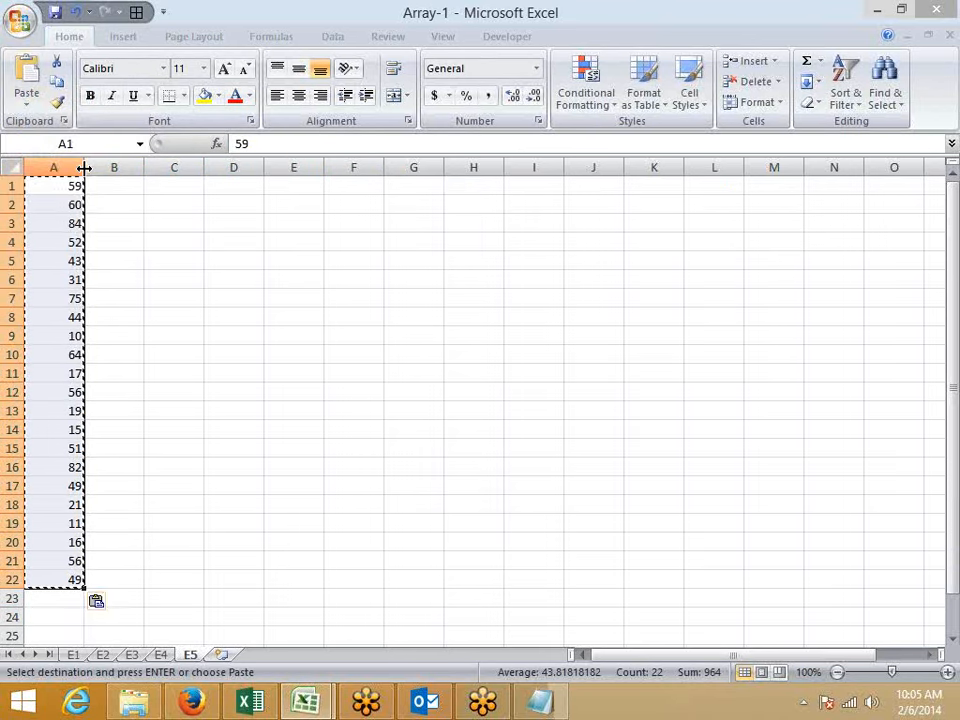
key(Escape)
Copy the numbers in A1:A22 to column D starting at D1, and return to cell A1
key(ctrl+c)
key(Right)
key(Right)
key(Right)
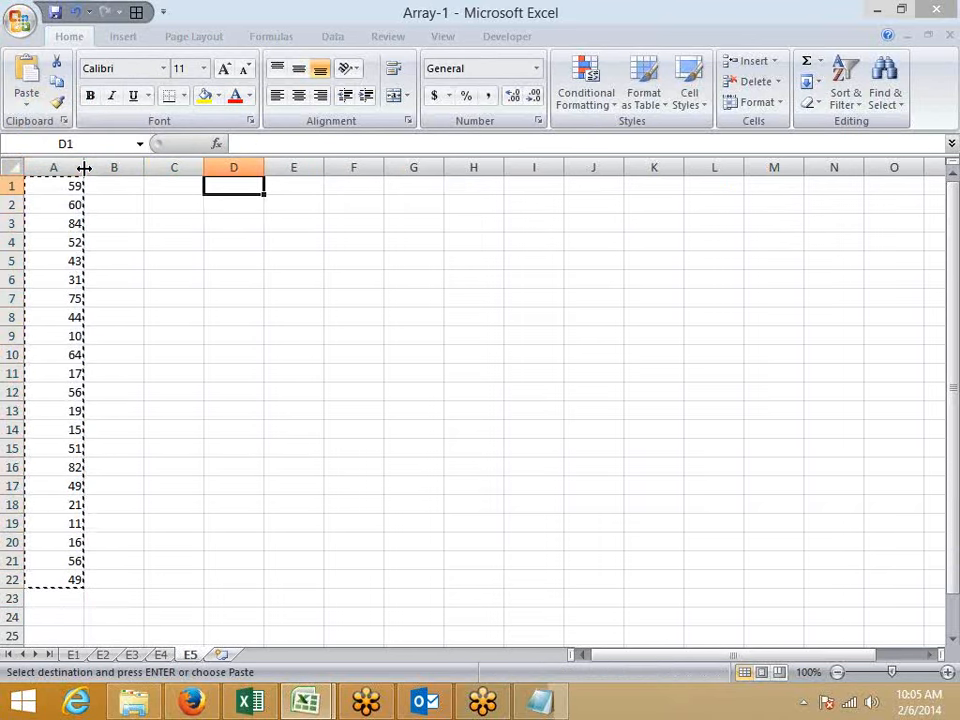
key(ctrl+v)
key(Escape)
key(Left)
key(Left)
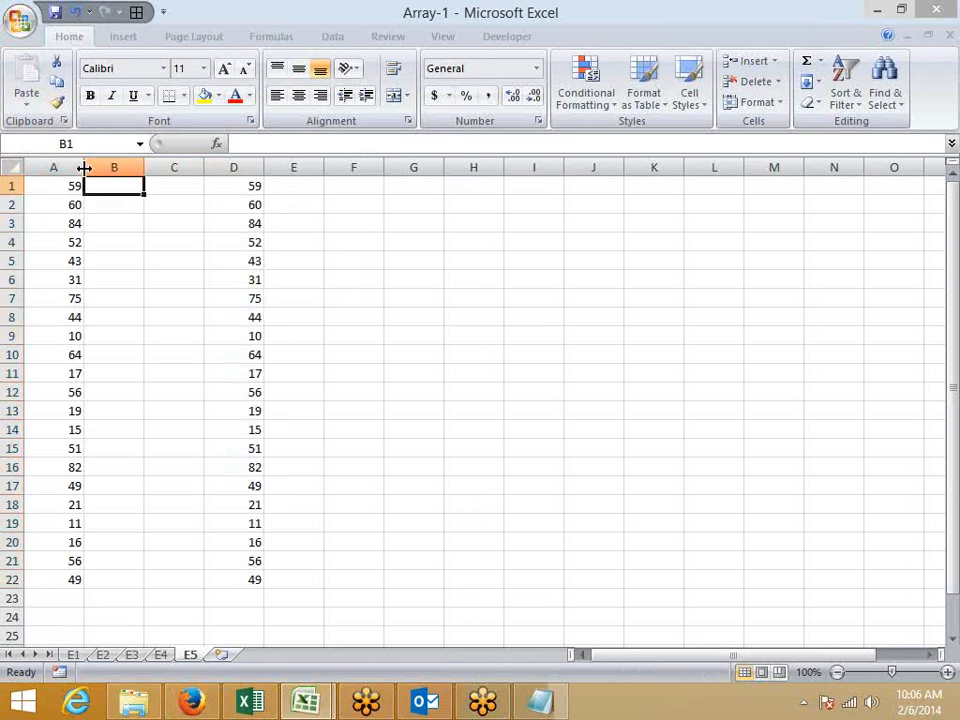
key(Left)
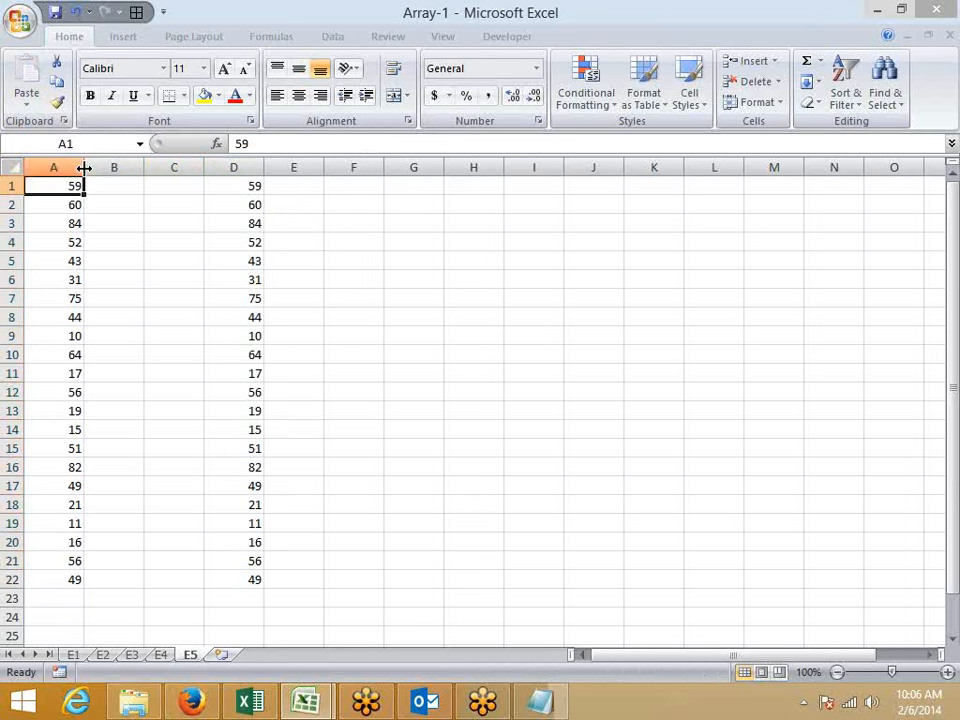
Enter the comparison formula =A1=D1 in cell C1
key(Right)
key(Right)
key(Right)
key(Left)
text(=)
key(Left)
key(Left)
text(=)
key(Right)
key(Right)
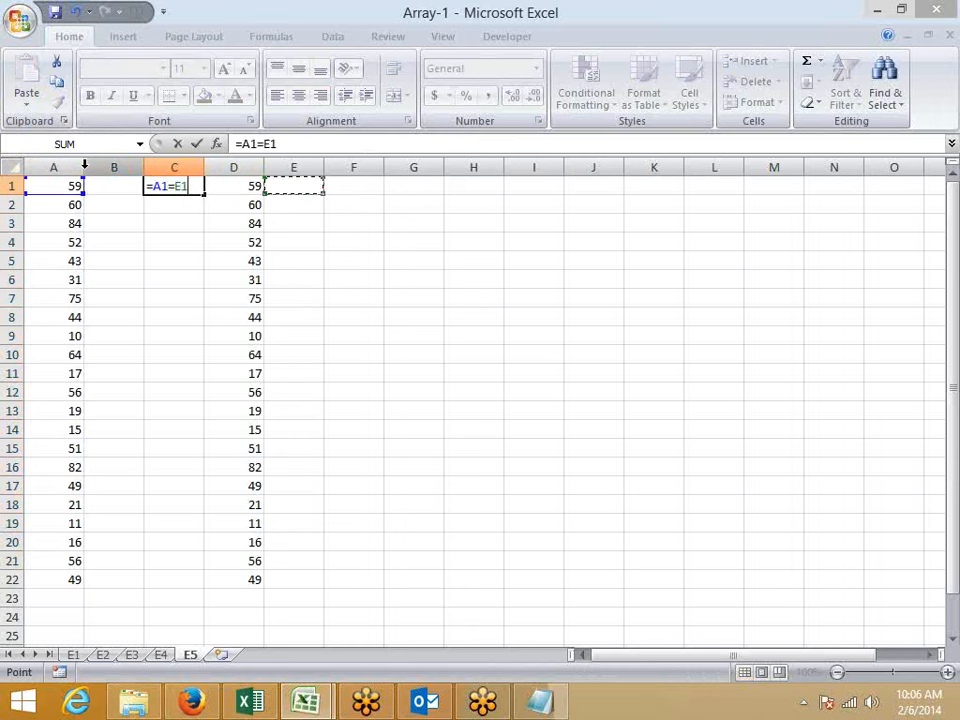
key(Left)
key(Return)
Fill the comparison formula down column C from C1 to C22
key(Right)
key(ctrl+Down)
key(Left)
key(ctrl+shift+Up)
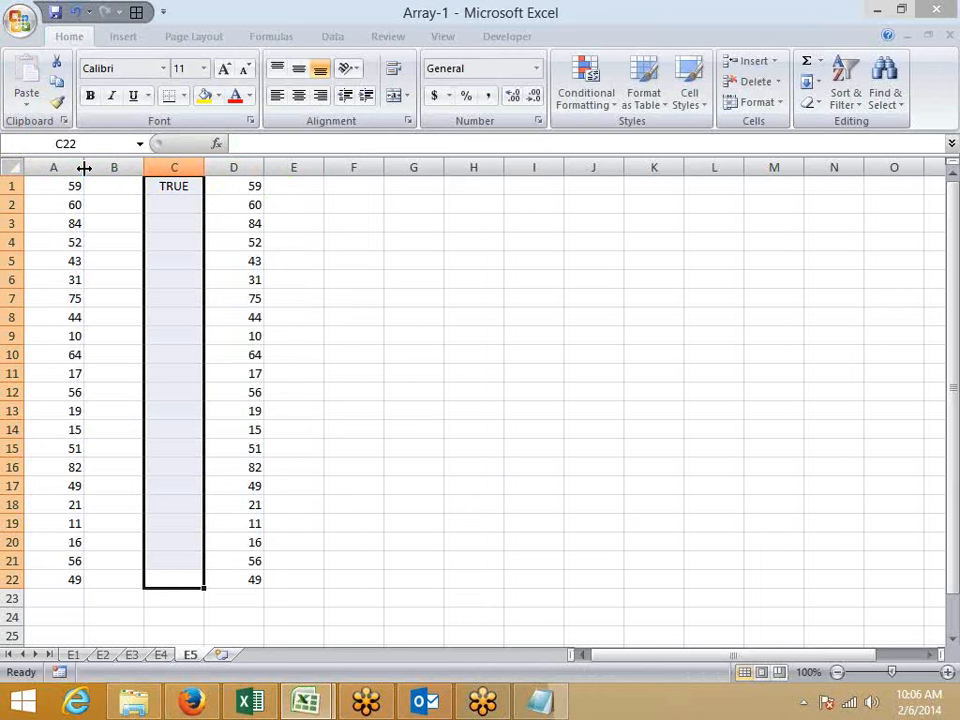
key(ctrl+d)
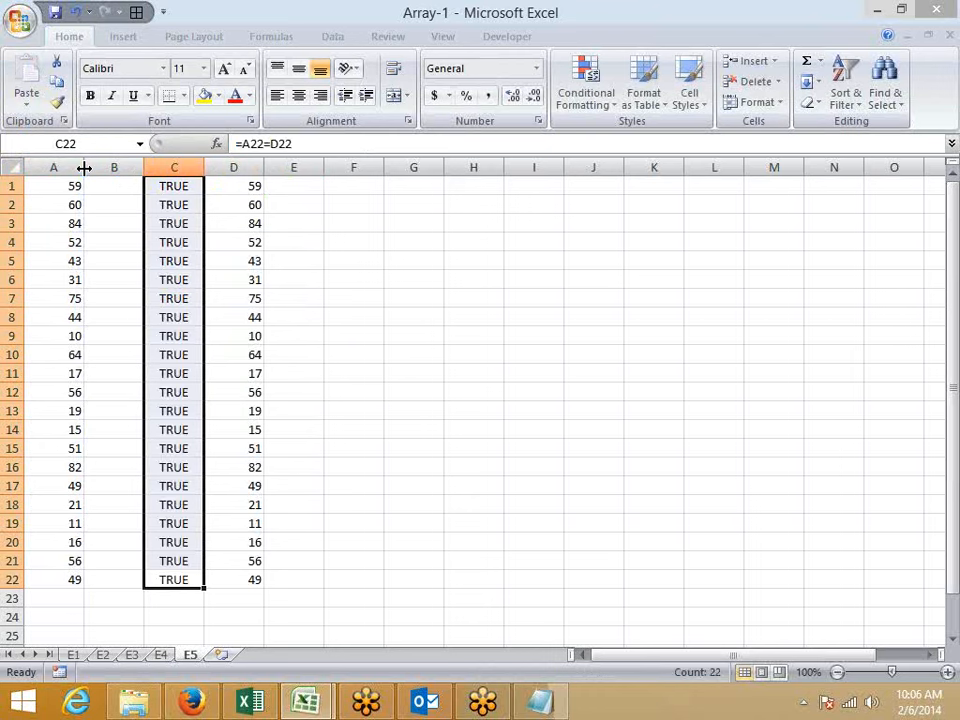
Clear the comparison formulas from C1:C22 and select cell F2
key(Delete)
key(Right)
key(Right)
key(ctrl+Up)
key(Right)
key(Down)
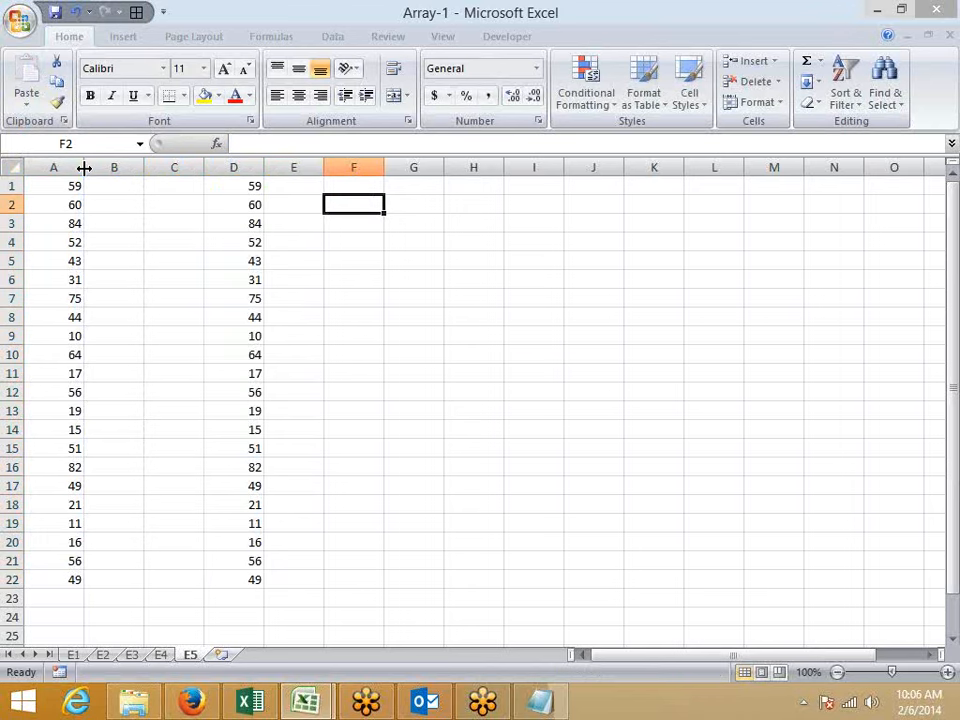
Start a formula in cell F2 that nests IF inside SUM, with A1:A22 as the first range of the logical test
text(=c)
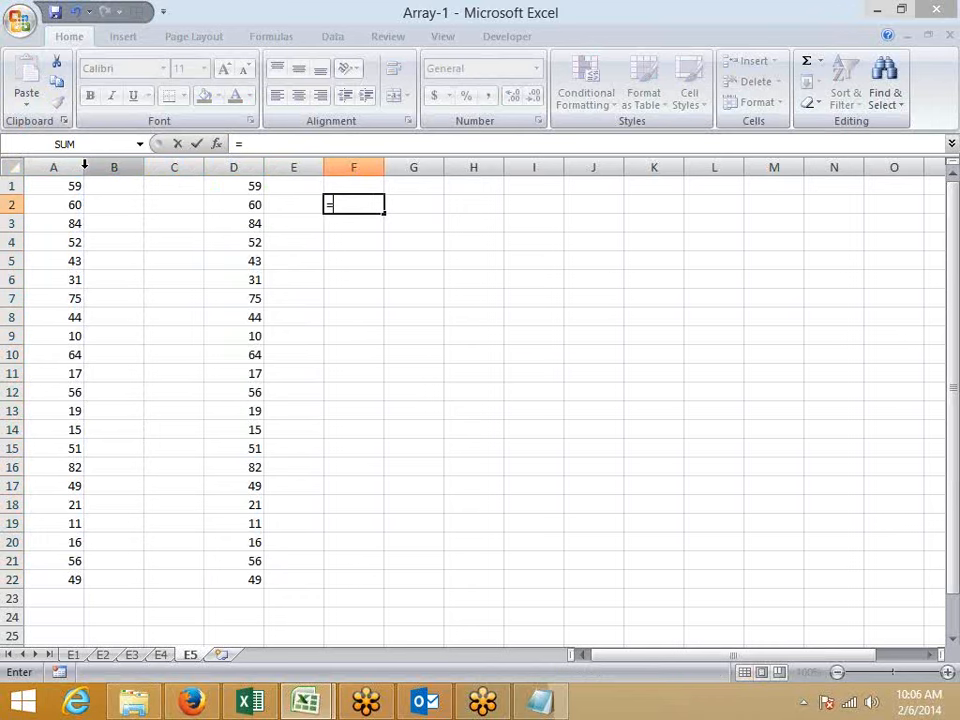
key(BackSpace)
text(sum)
key(Tab)
text(if)
key(Tab)
key(Left)
key(Left)
key(Left)
key(Left)
key(Left)
key(Up)
key(ctrl+shift+Down)
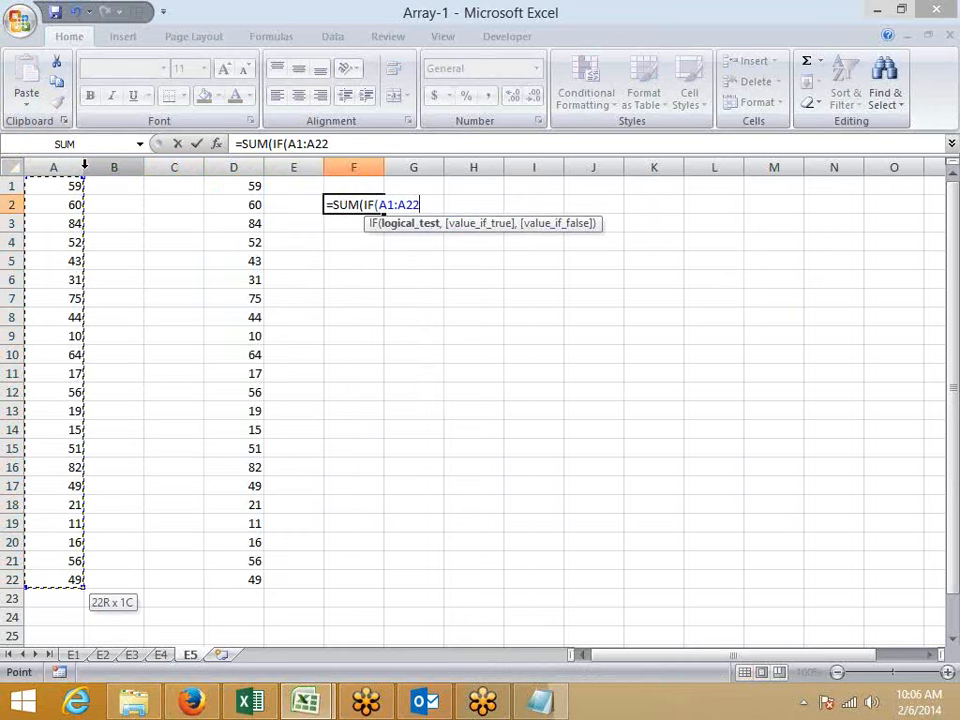
Complete the F2 formula as =SUM(IF(A1:A22=D1:D22,0,1)), accepting the proposed closing parentheses
text(=)
key(Left)
key(Left)
key(Up)
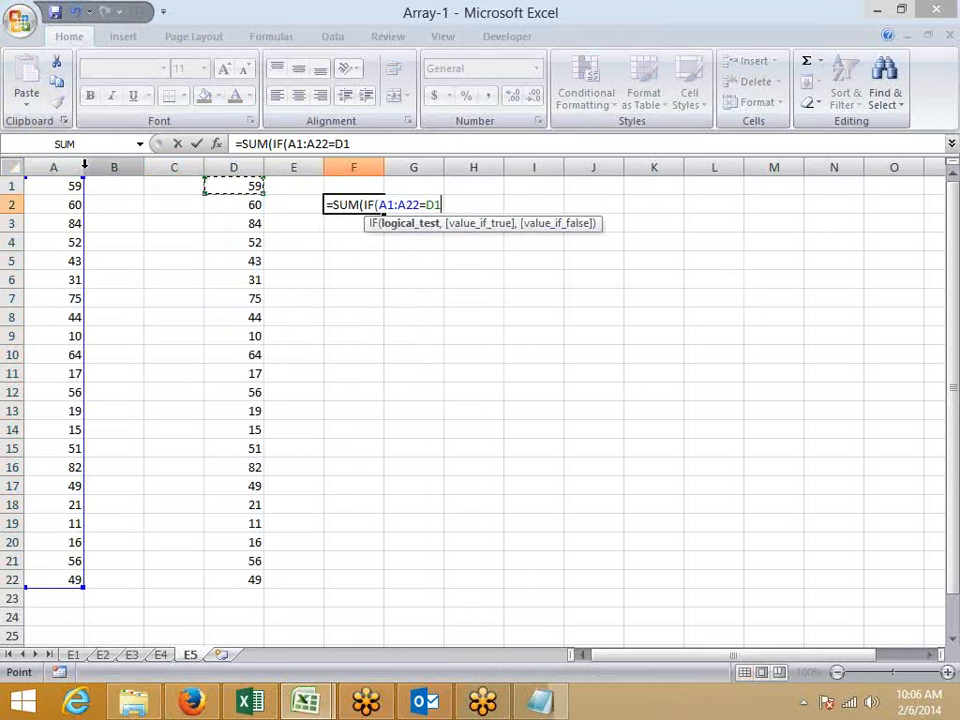
key(ctrl+shift+Down)
text(,0,1)
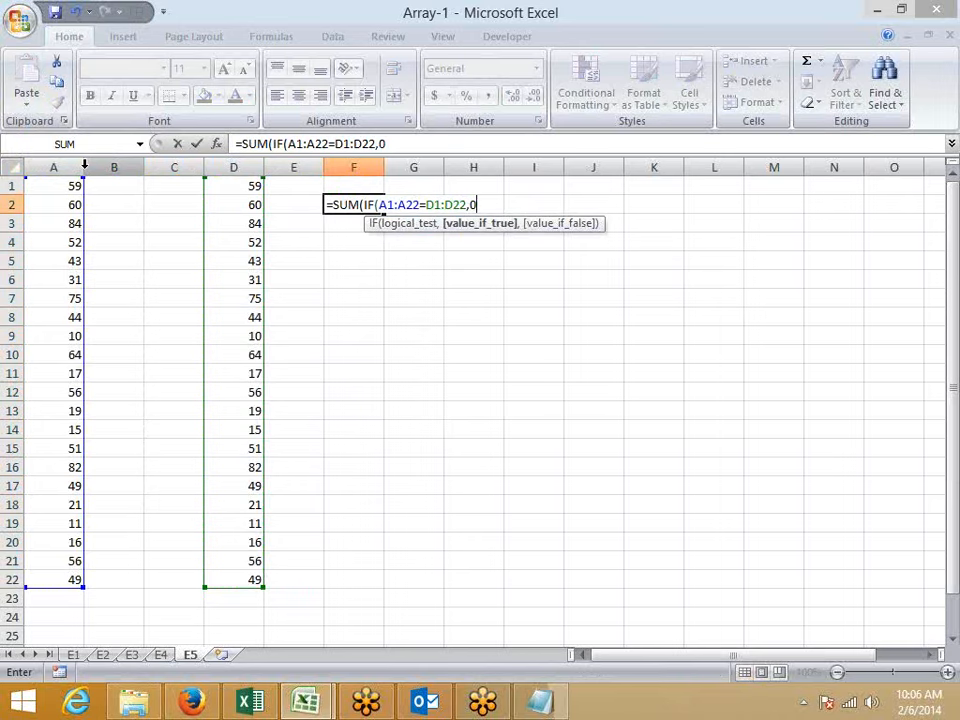
key(Return)
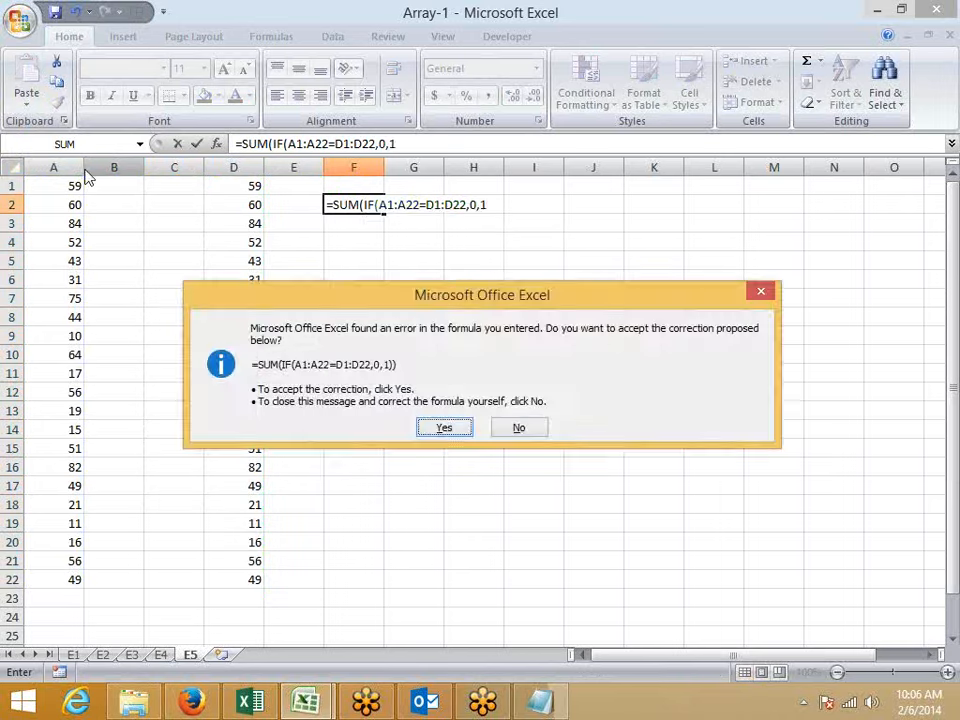
key(Return)
Re-enter the formula in F2 as an array formula
key(Up)
key(F2)
key(ctrl+shift+Return)
Set cell D3 to 75 to create a mismatch with column A
key(Left)
key(Down)
key(Left)
text(75)
key(Return)
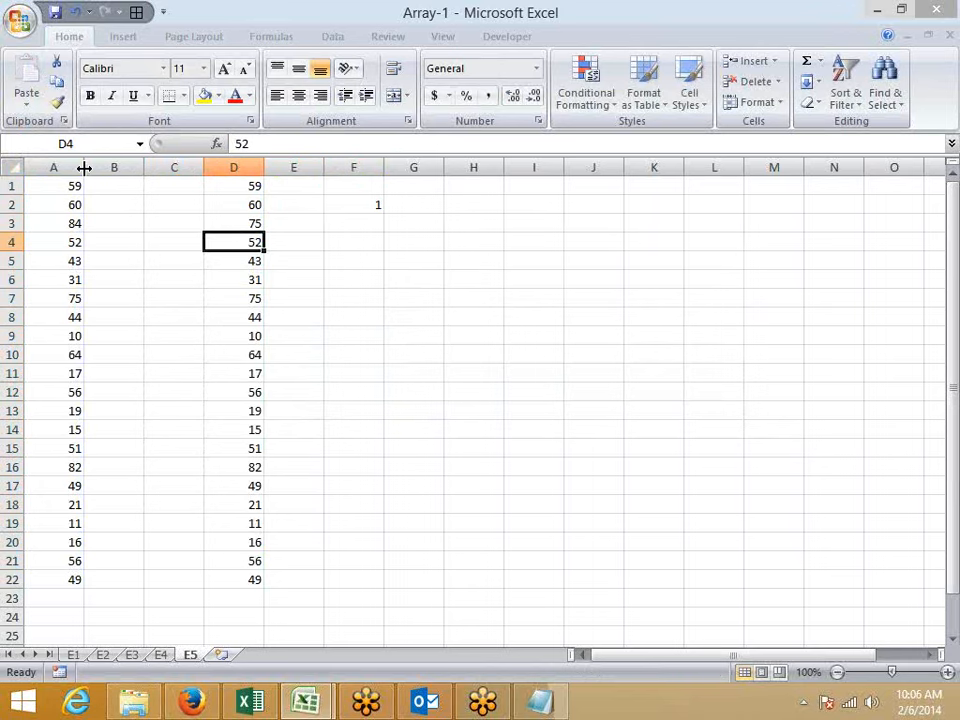
Set cell A2 to 14 as a second mismatch, and undo the test edits in A2 and D3
key(Up)
key(Up)
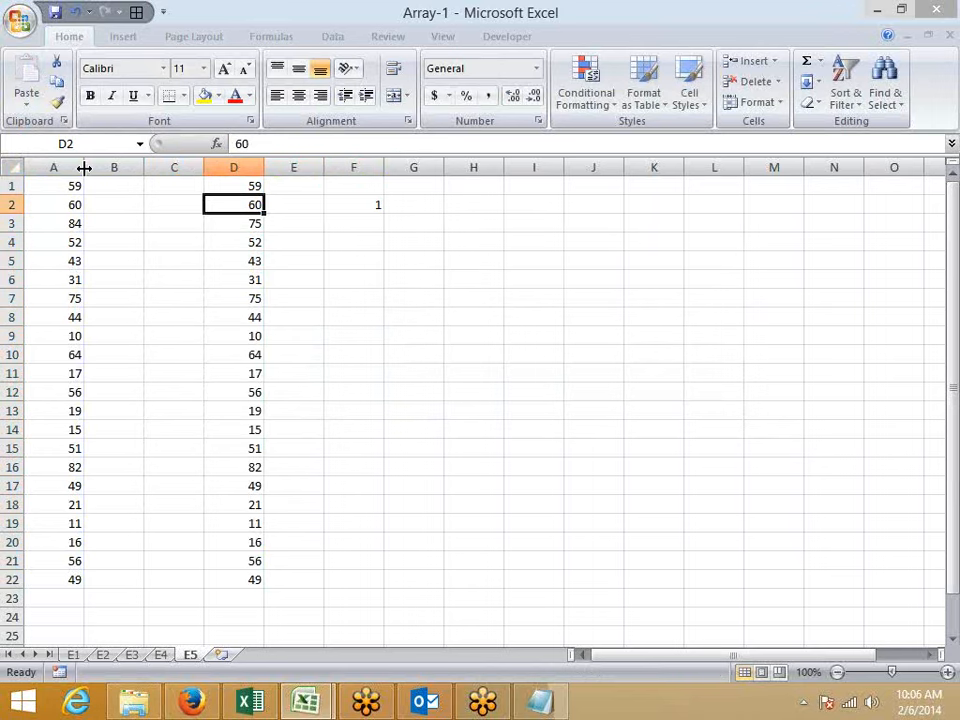
key(Left)
key(Left)
key(Left)
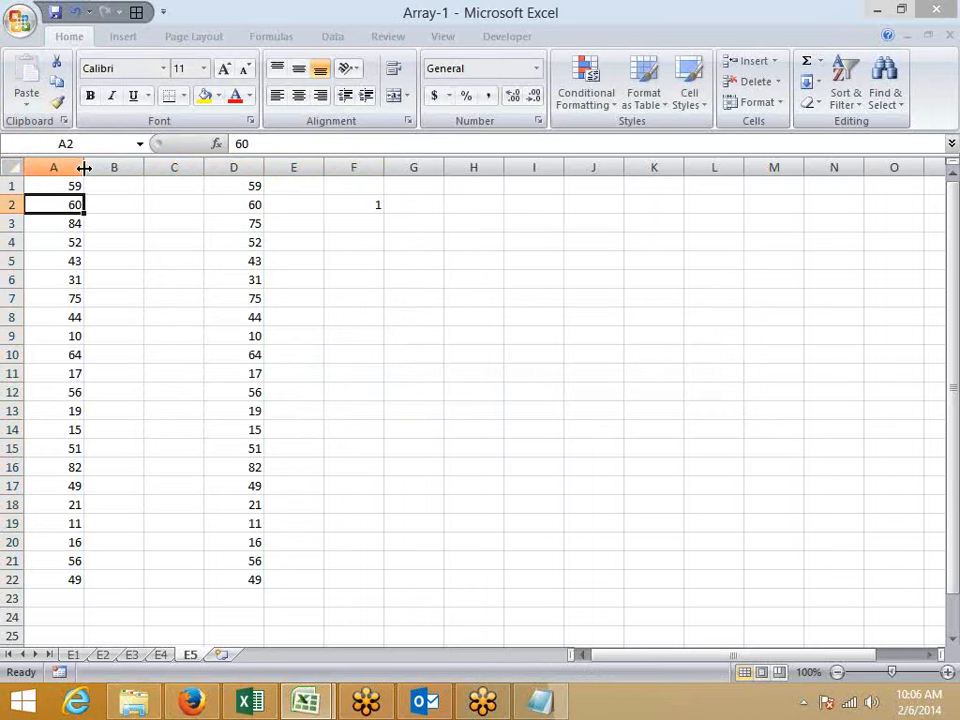
text(14)
key(Return)
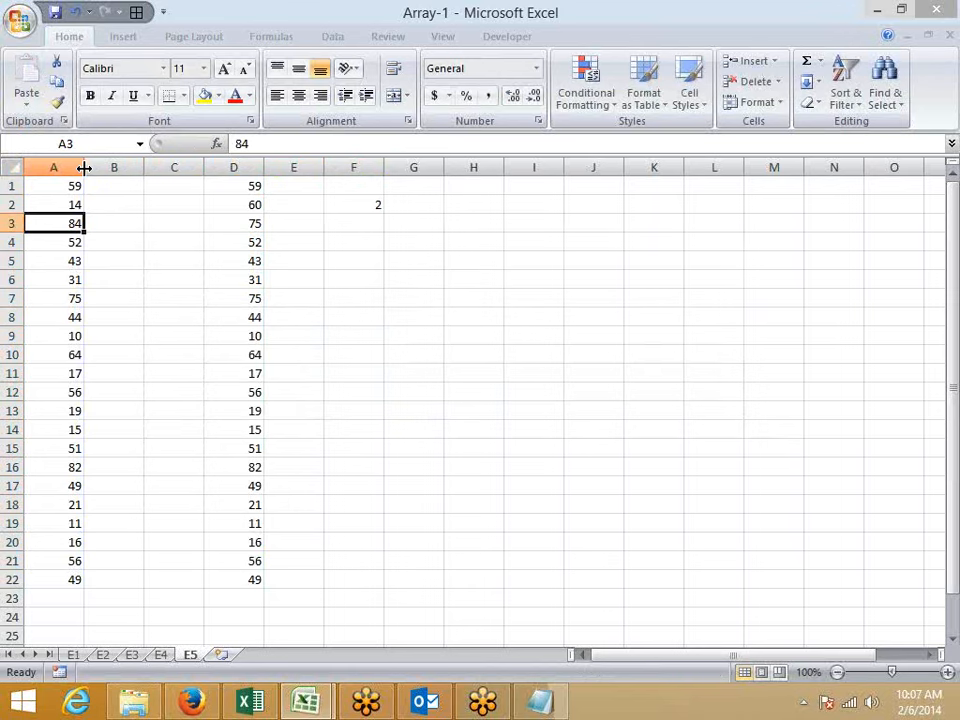
key(ctrl+z)
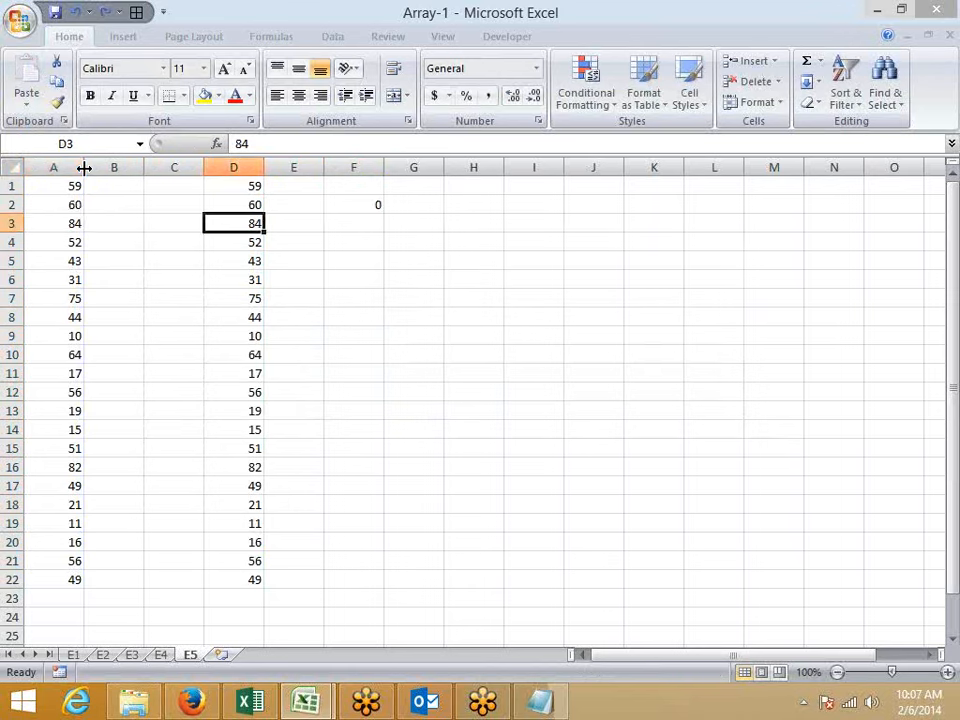
Compare the list in column A with the list in D1:D22
key(ctrl+Up)
key(ctrl+shift+Down)
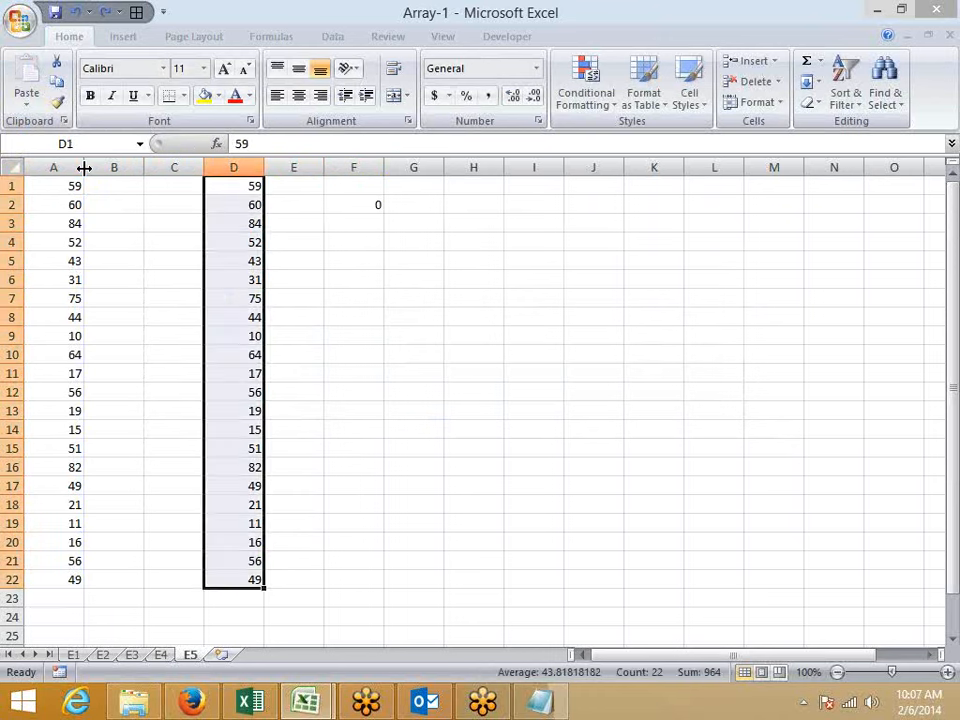
click(54, 186)
click(231, 186)
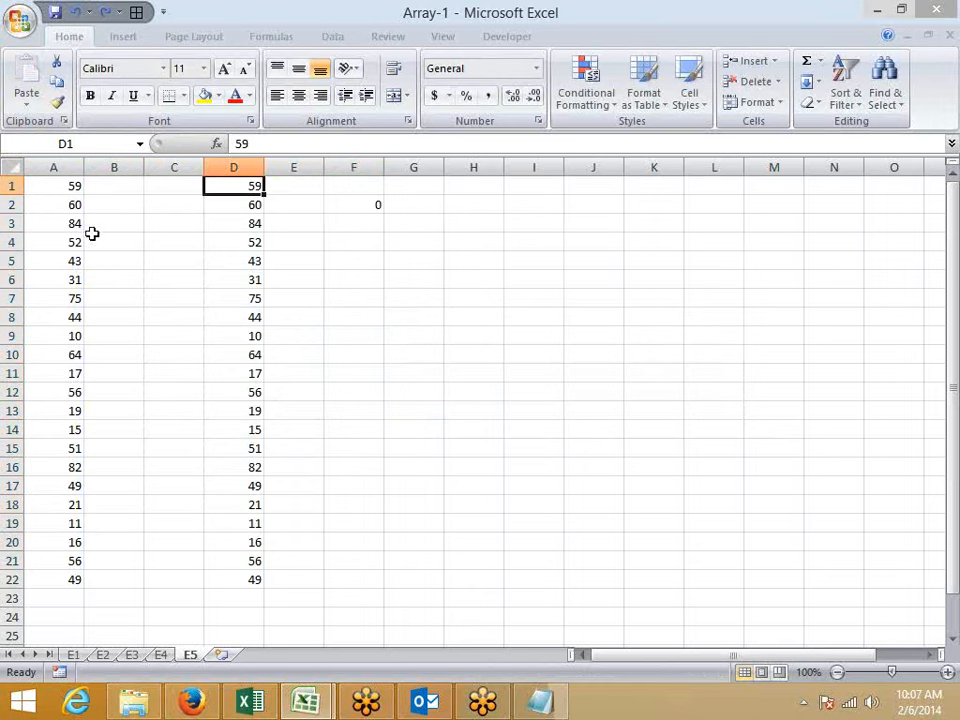
click(66, 186)
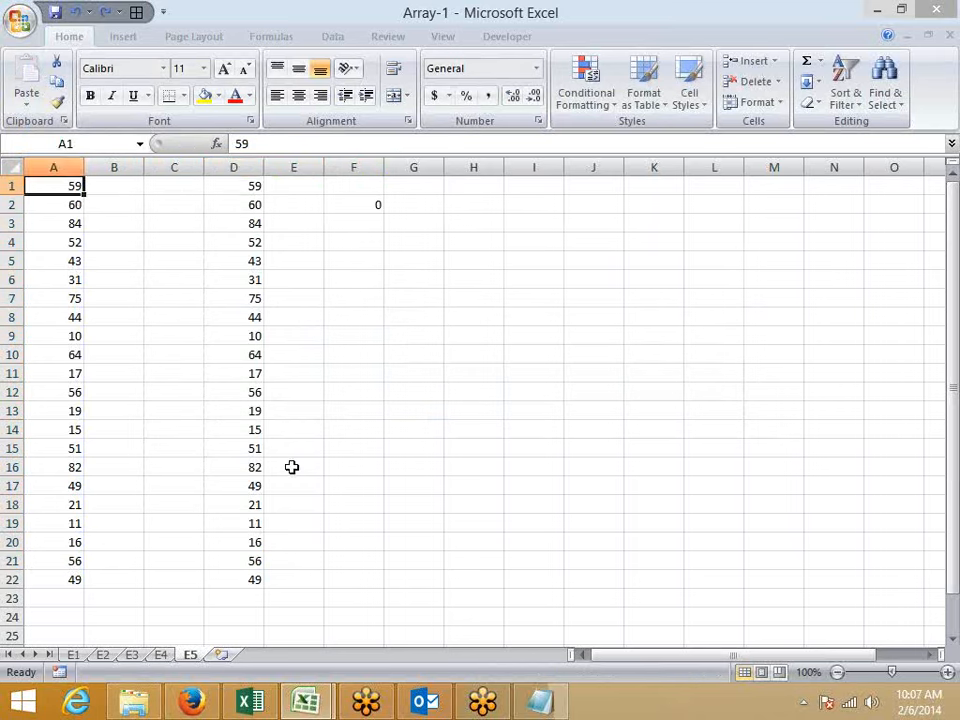
drag(253, 186, 247, 585)
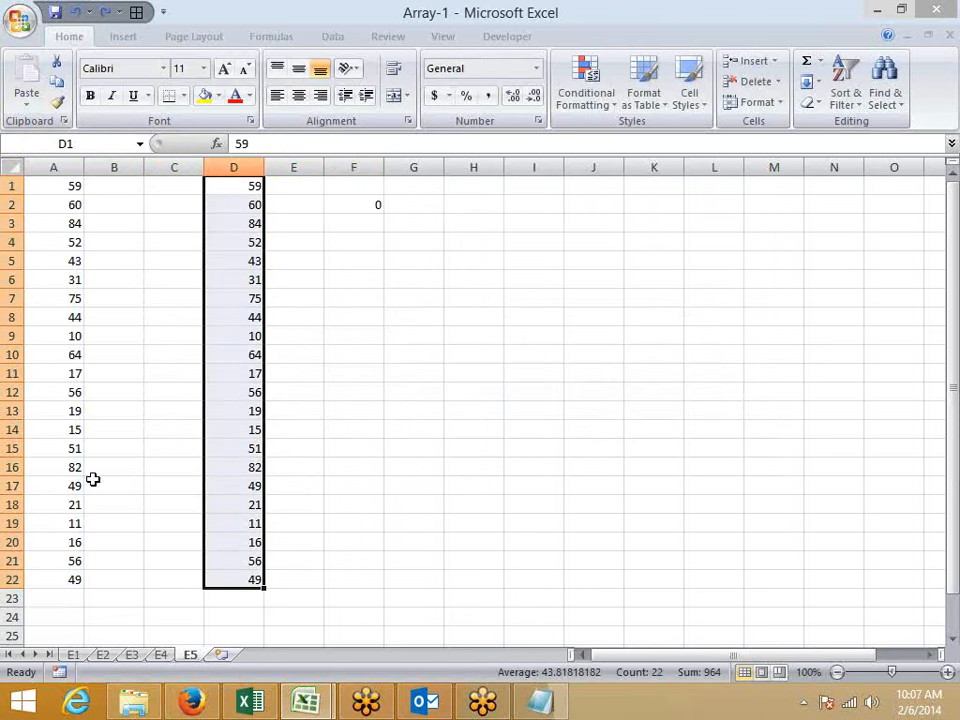
drag(60, 579, 224, 537)
scroll(224, 537, up, 6)
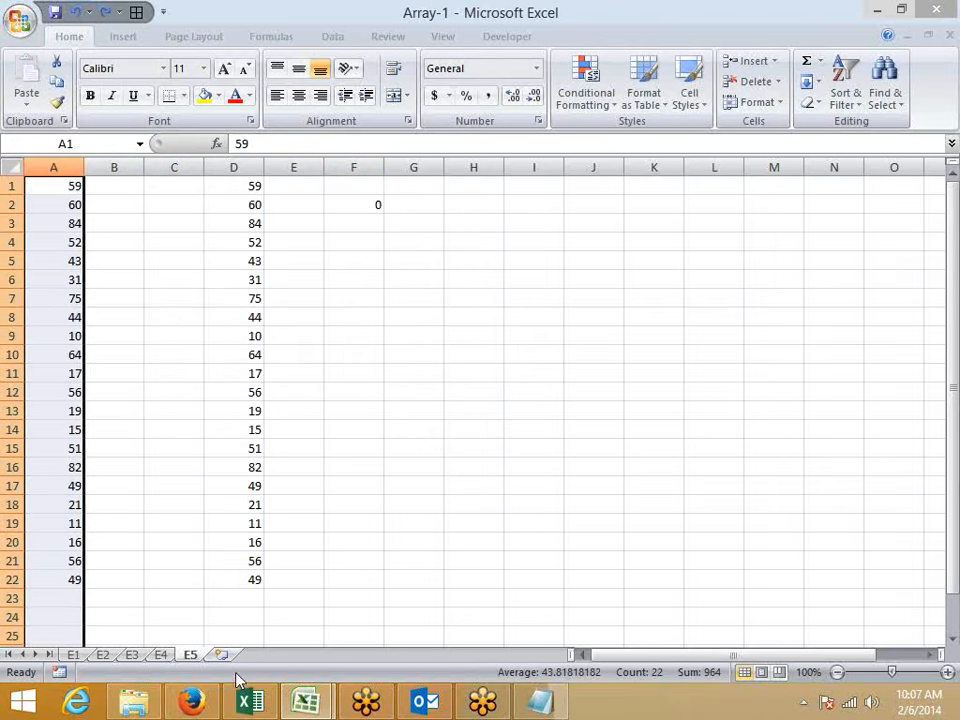
drag(257, 190, 249, 578)
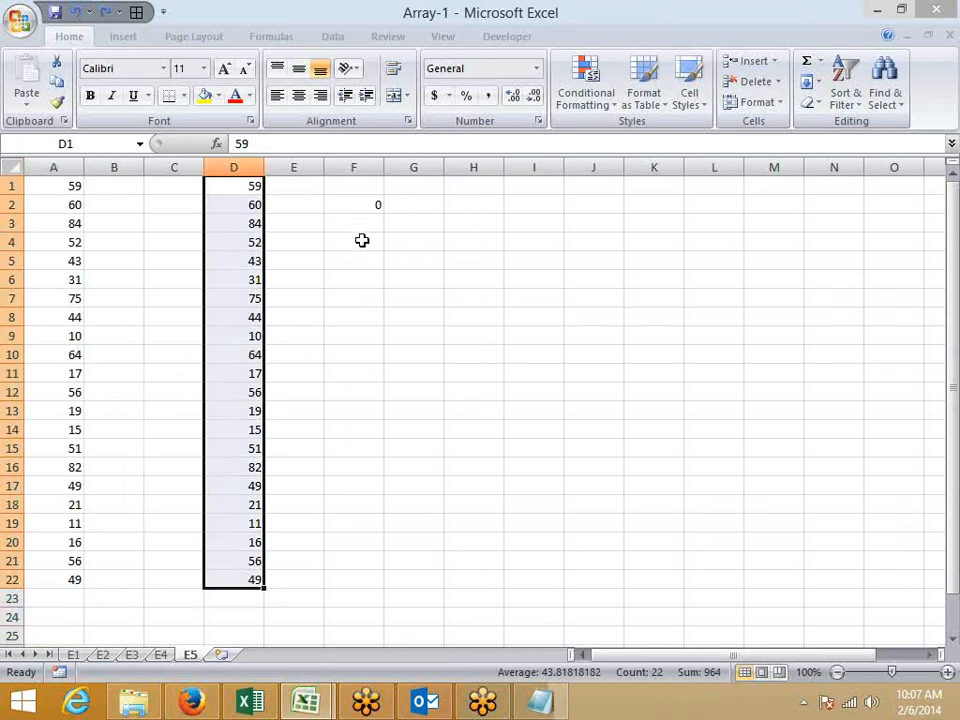
Start a SUM formula in cell F4
click(362, 240)
text(=sum)
key(Tab)
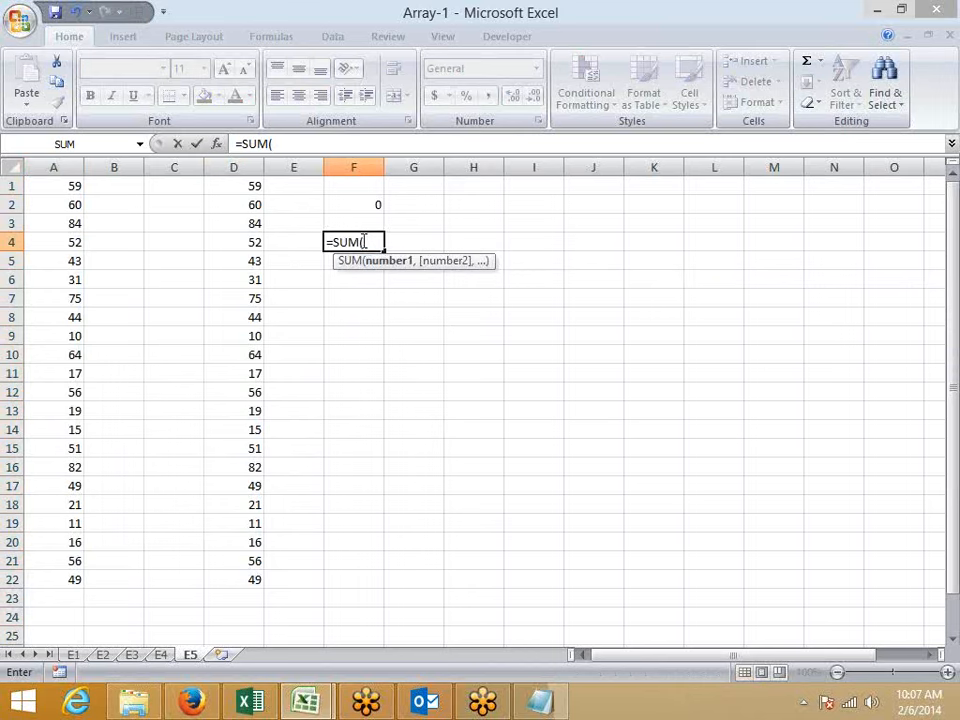
text(cou)
key(Down)
key(Down)
key(Down)
key(Tab)
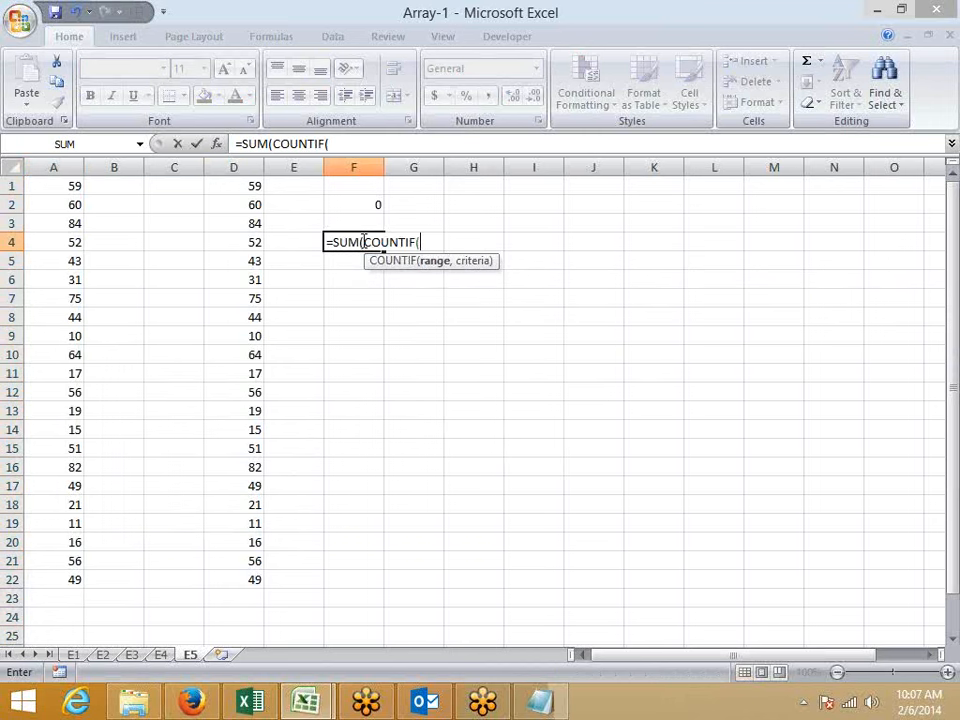
key(BackSpace)
key(BackSpace)
key(BackSpace)
key(BackSpace)
key(BackSpace)
key(BackSpace)
key(BackSpace)
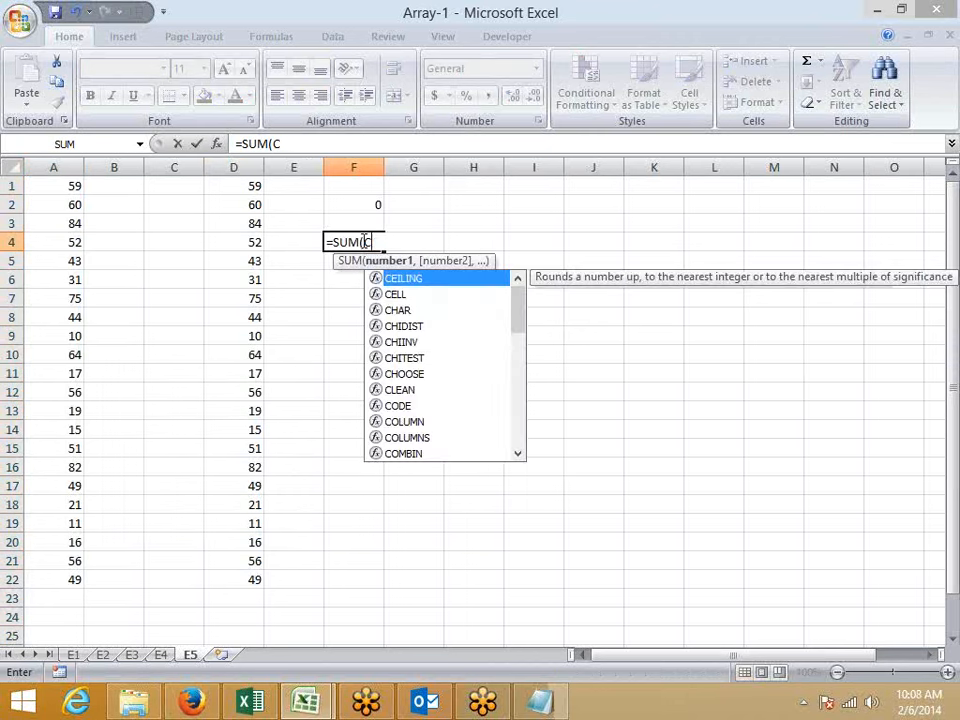
key(BackSpace)
Nest an IF with a COUNTIF inside F4's SUM, using A1:A22 as the COUNTIF range
text(IF)
key(Tab)
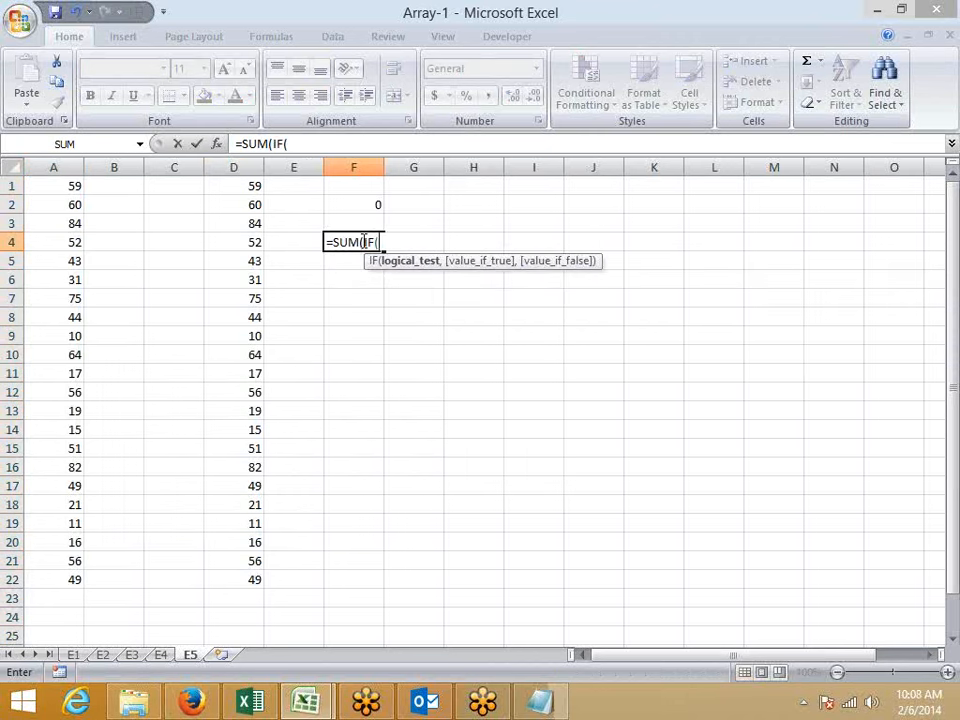
text(cou)
key(Down)
key(Down)
key(Down)
key(Tab)
key(Left)
key(Left)
key(Left)
key(Left)
key(Left)
key(ctrl+Up)
key(ctrl+shift+Down)
Complete the F4 formula as =SUM(IF(COUNTIF(A1:A22,D1:D22)=0,1,0)), accepting the proposed correction
text(,)
key(Left)
key(Left)
key(ctrl+Up)
key(ctrl+shift+Down)
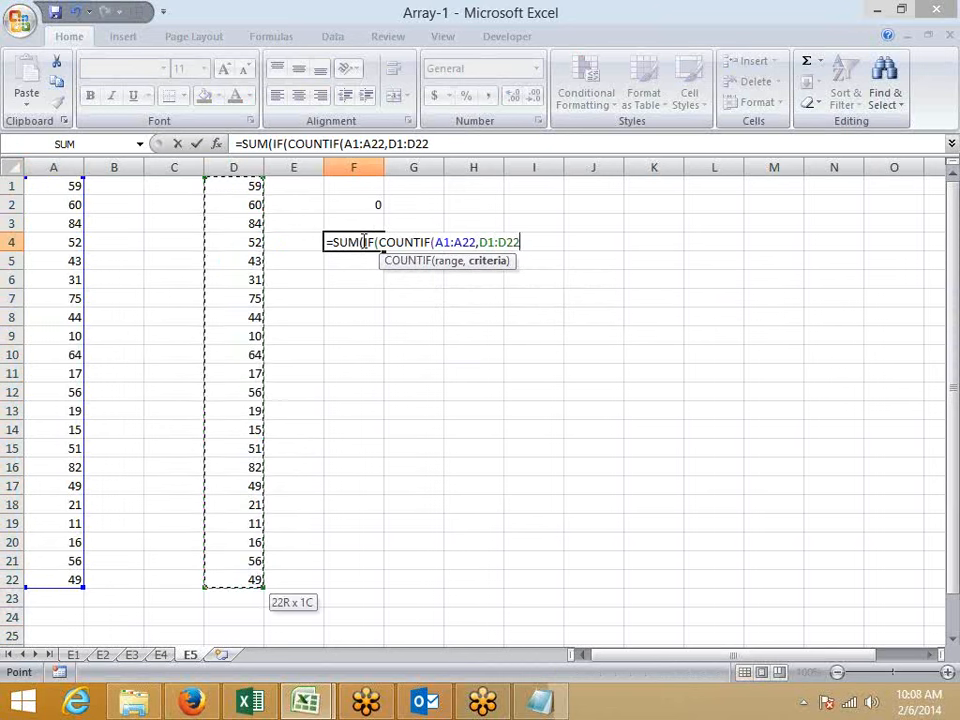
text())
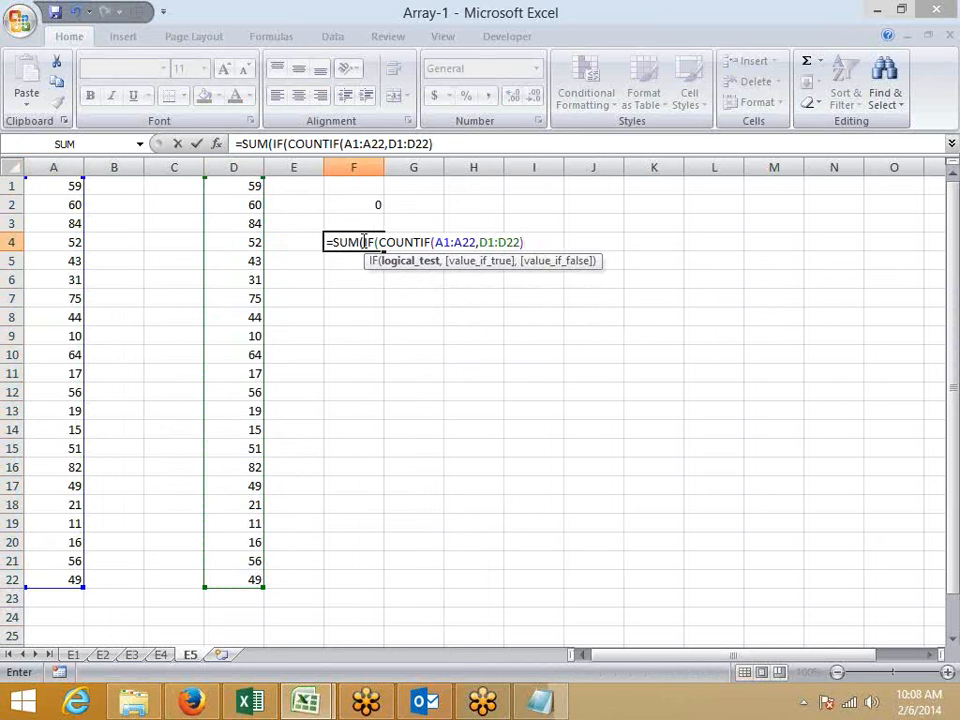
text(=0,1,0)
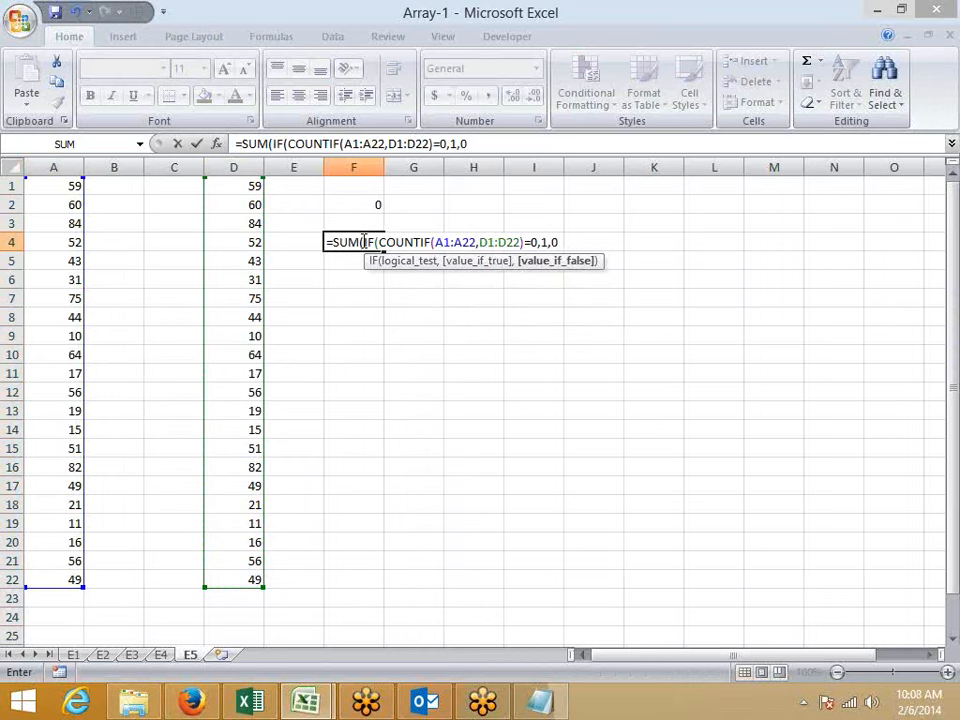
text())
key(Return)
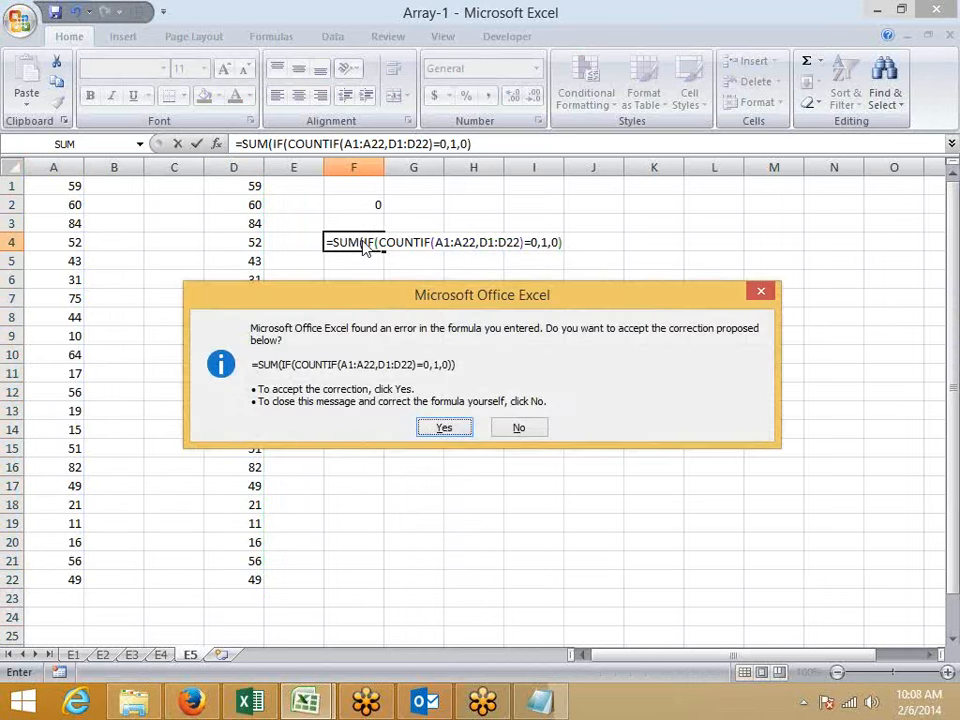
key(Return)
Convert the SUM-IF-COUNTIF formula in F4 to an array formula
click(362, 241)
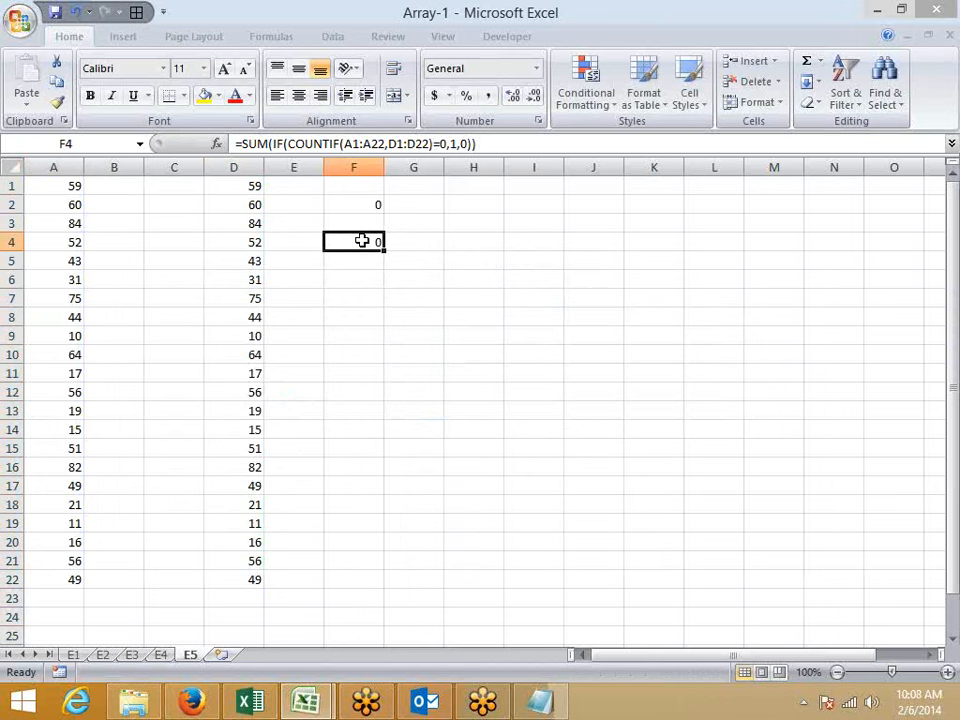
double_click(362, 241)
key(ctrl+shift+Return)
Enter =COUNTIF(A:A,D1) in cell E1 to count how often the D1 value occurs in column A
key(ctrl+Left)
key(ctrl+Up)
key(Right)
text(=cou)
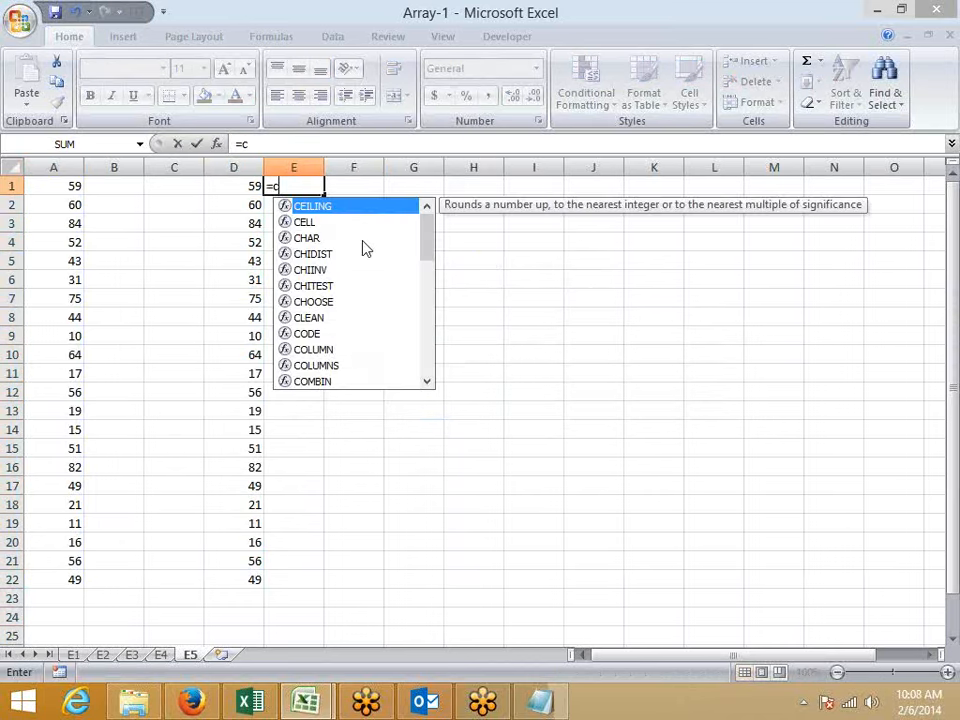
key(Down)
key(Tab)
key(Left)
key(Left)
key(Left)
key(Left)
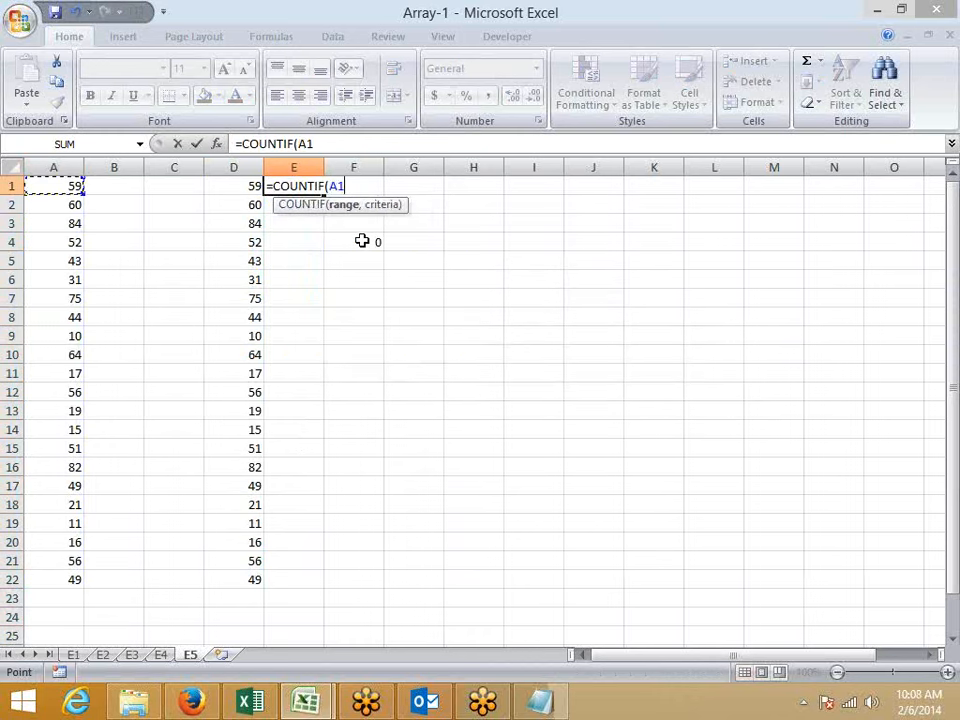
key(ctrl+space)
text(,)
key(Left)
key(Return)
Fill the COUNTIF formula from E1 down to E22
key(Left)
key(ctrl+Down)
key(Right)
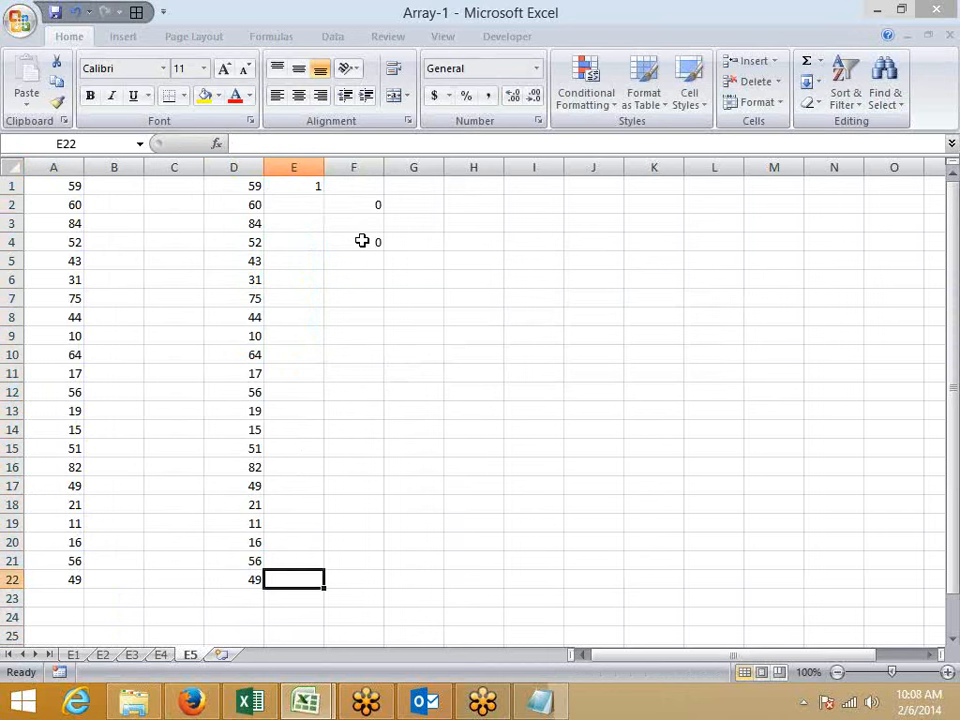
key(ctrl+shift+Up)
key(ctrl+d)
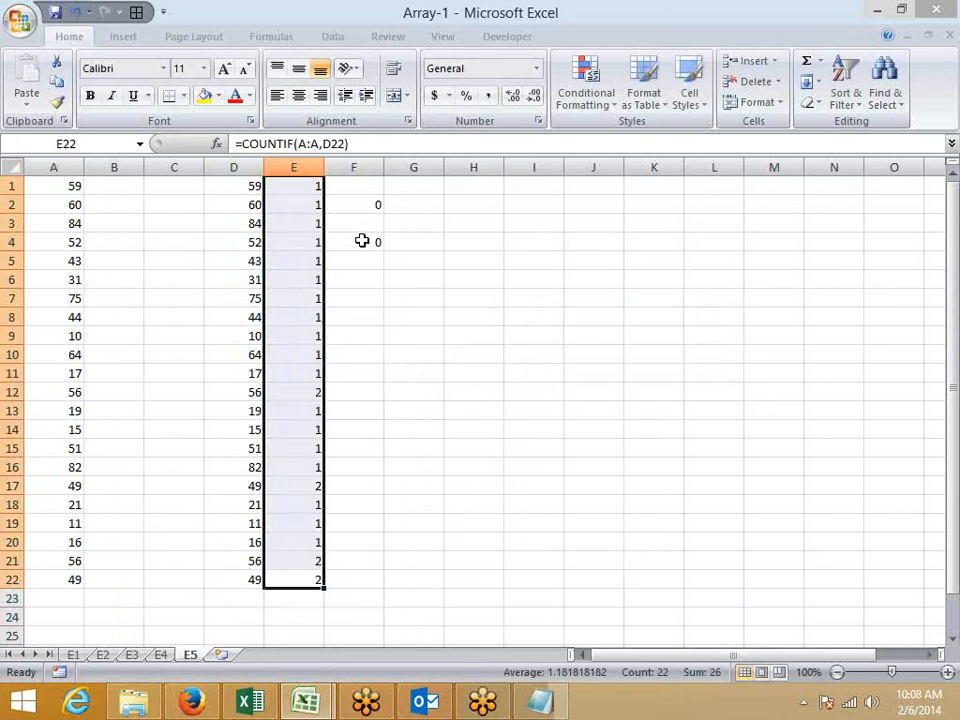
Set cell D1 to 100 and inspect the array formula in F4
key(ctrl+Up)
key(Left)
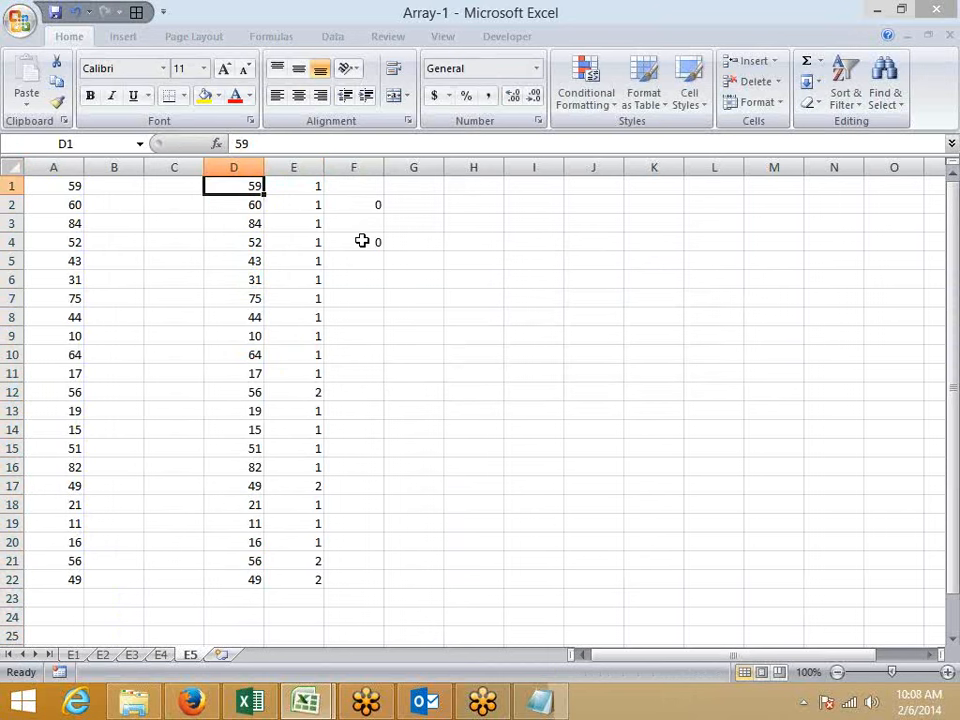
text(100)
key(Return)
key(Right)
key(Right)
key(Right)
key(Down)
key(Down)
key(Left)
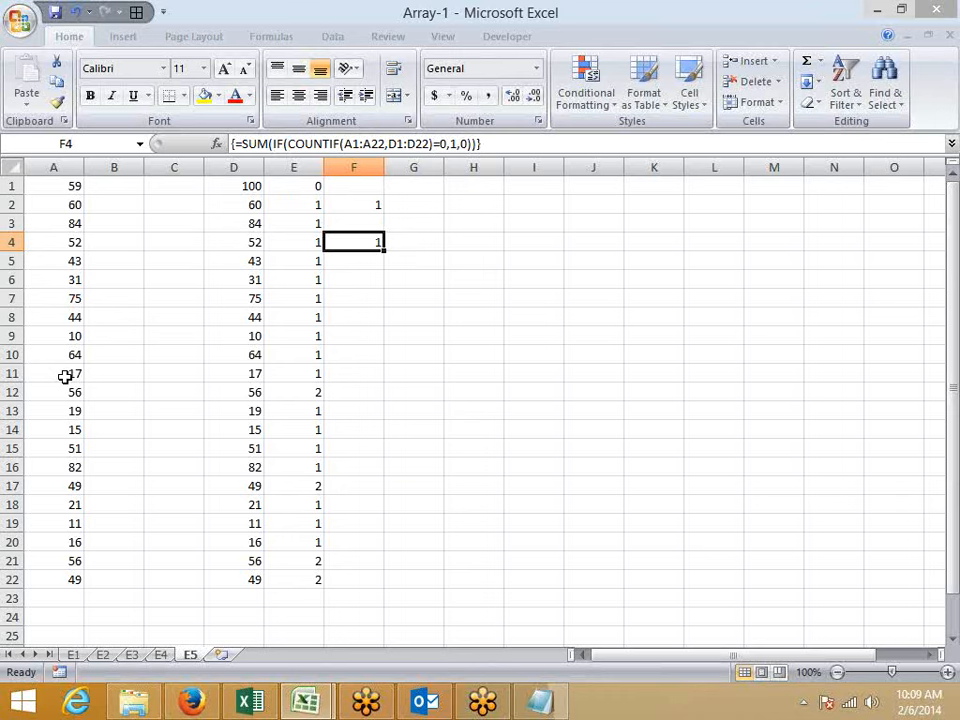
Enter the label "Q1" in G6 and the exercise text "Do again your self" in H6
key(Right)
key(Down)
key(Down)
text(Q1)
key(Tab)
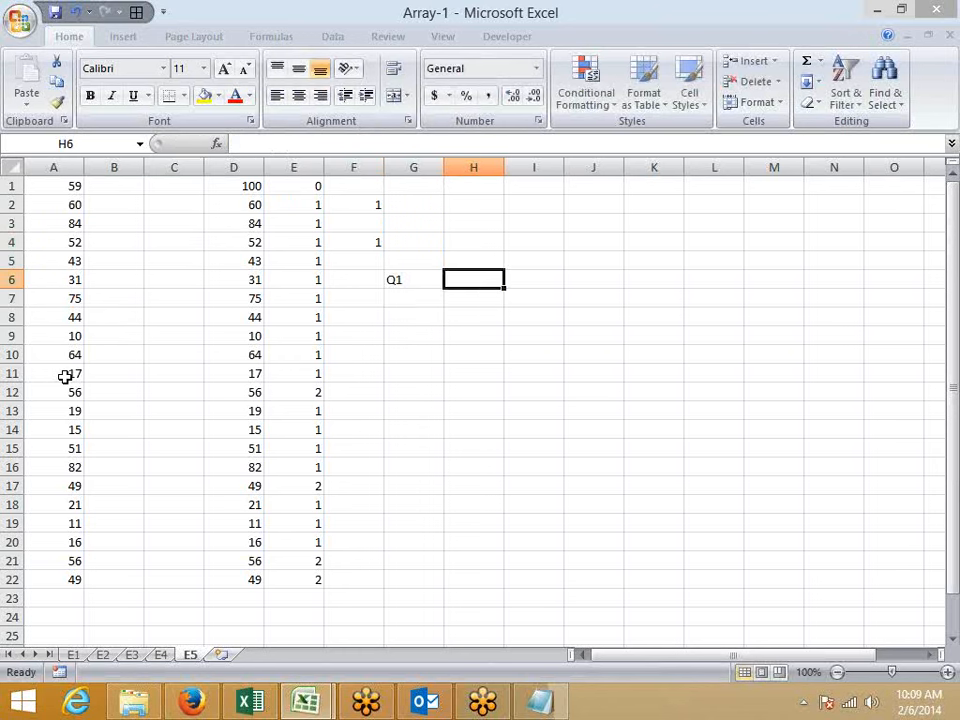
text(Do)
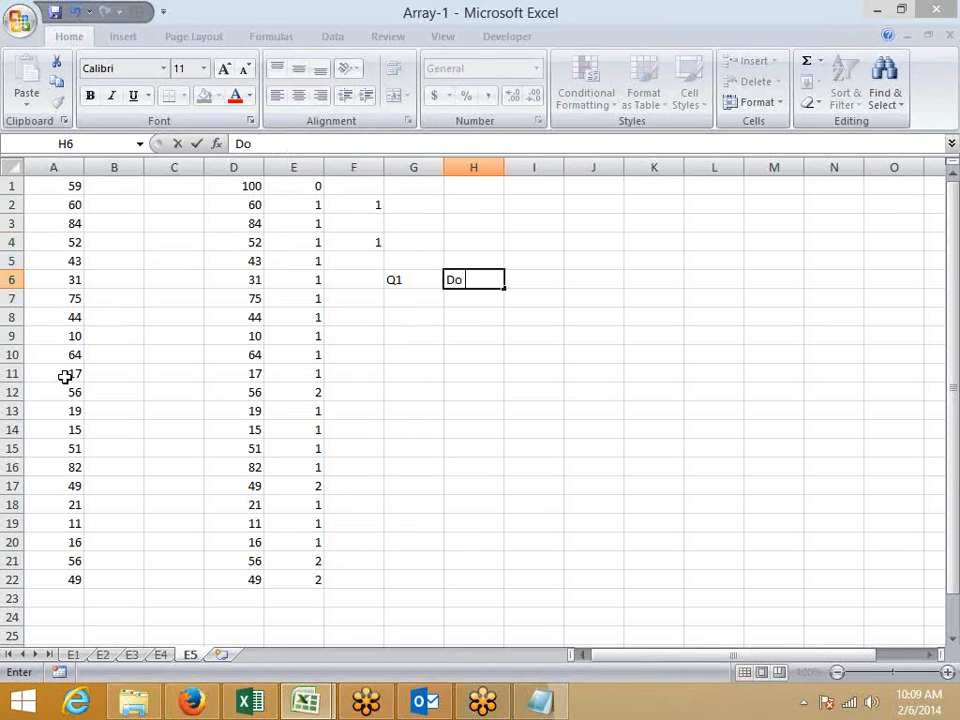
text( again you)
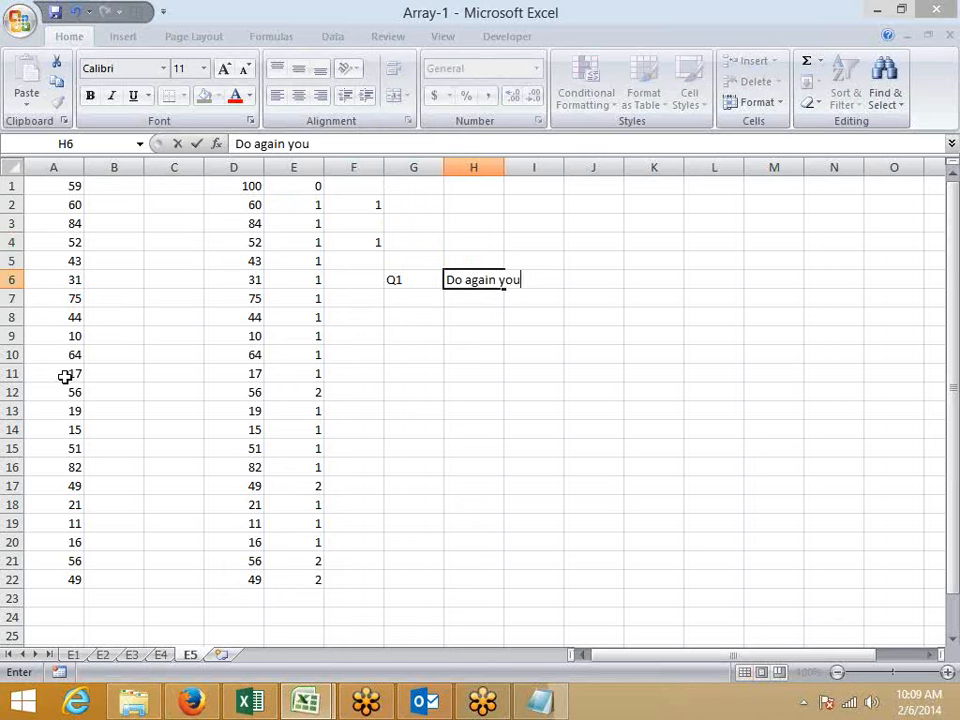
text(r self)
key(Return)
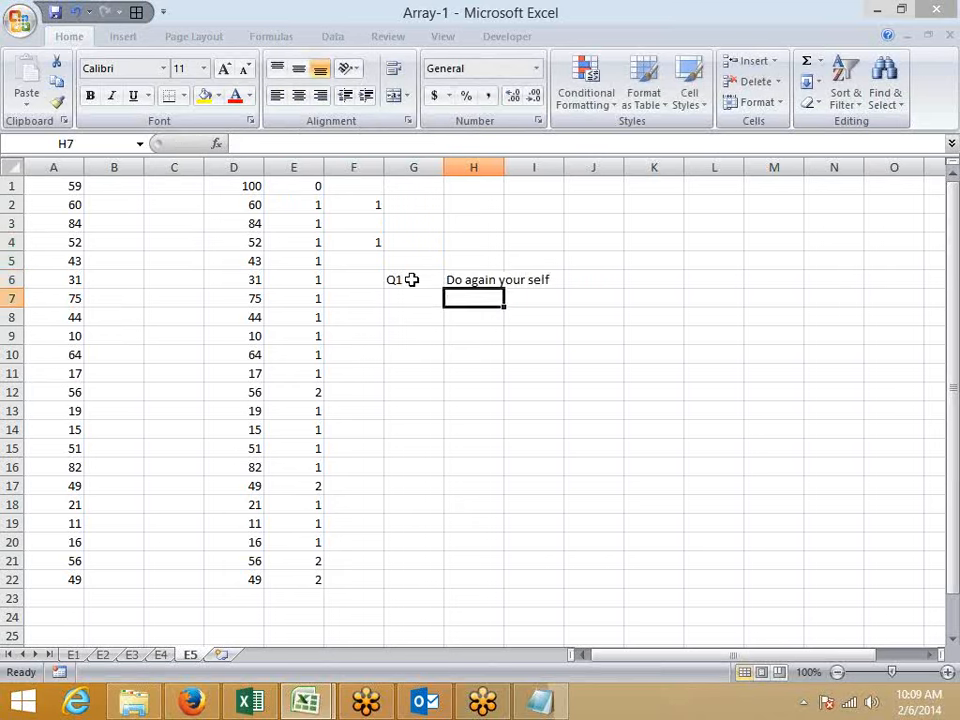
Color the practice question text in G6:I6 red
drag(411, 279, 508, 274)
click(236, 99)
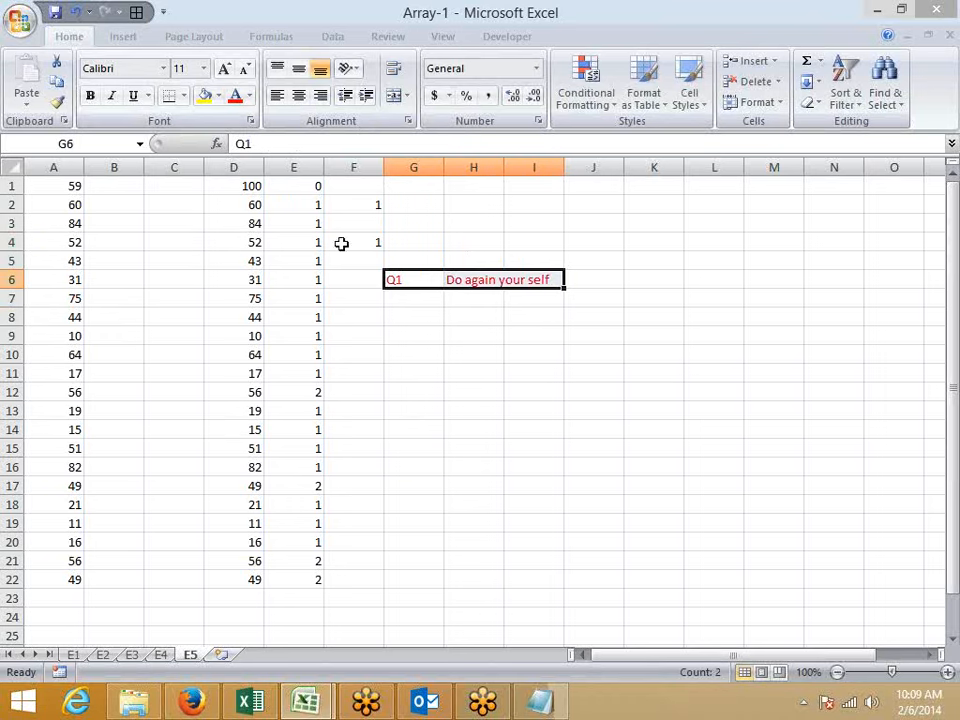
click(536, 428)
Insert a new worksheet after E5 and rename it E6
click(222, 654)
double_click(229, 655)
text(E6)
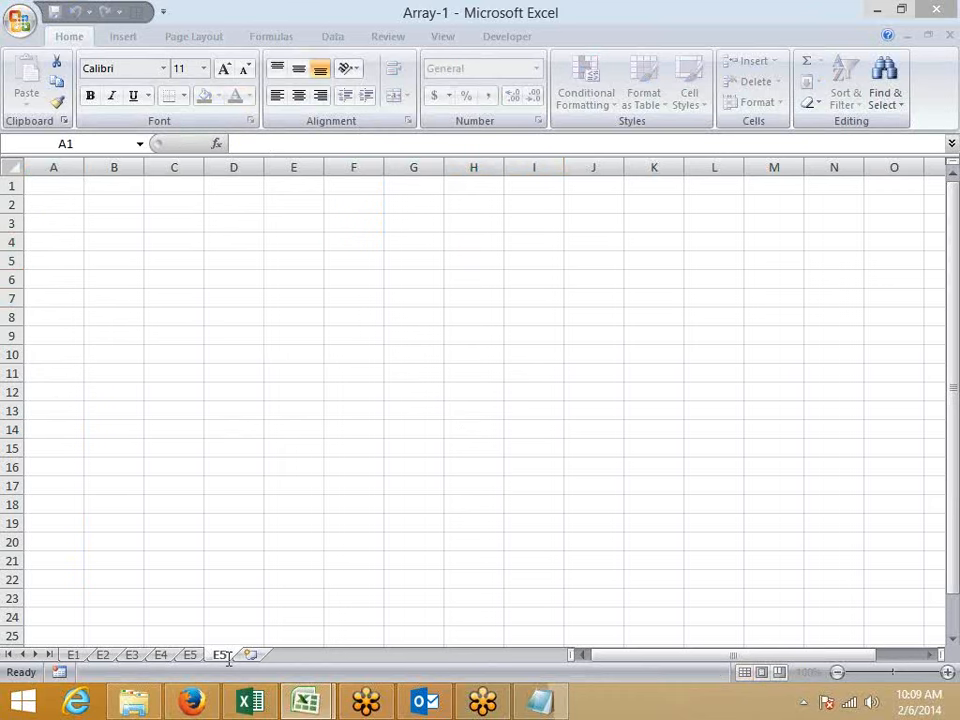
key(BackSpace)
key(BackSpace)
text(E6)
click(38, 316)
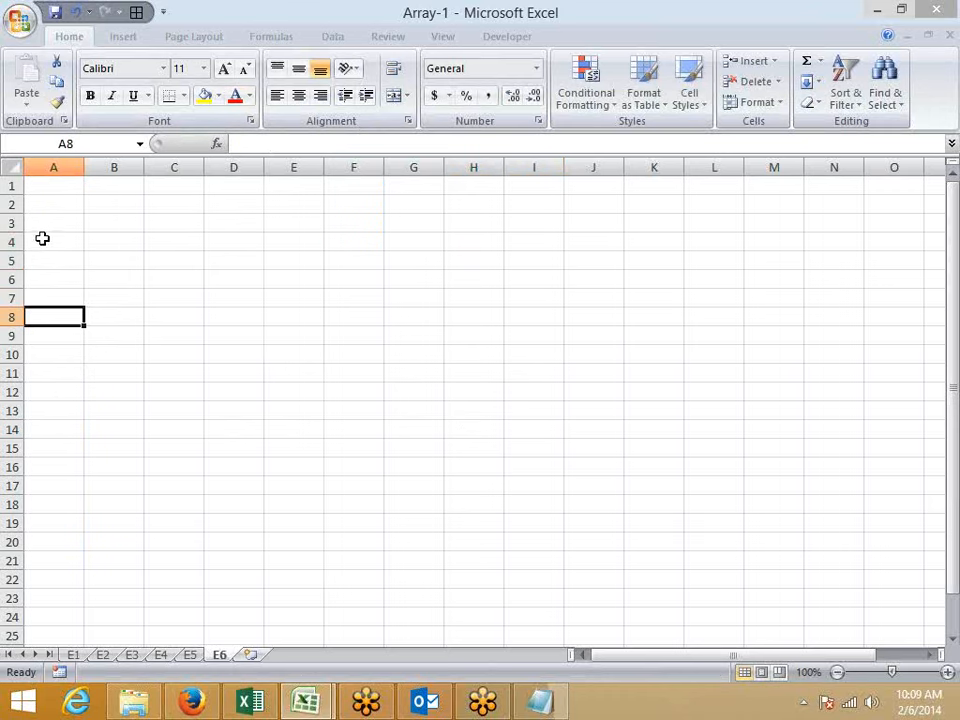
Enter =RANDBETWEEN(10,90) in cell A1 of sheet E6
click(54, 182)
text(=ra)
key(Down)
key(Down)
key(Tab)
text(10,)
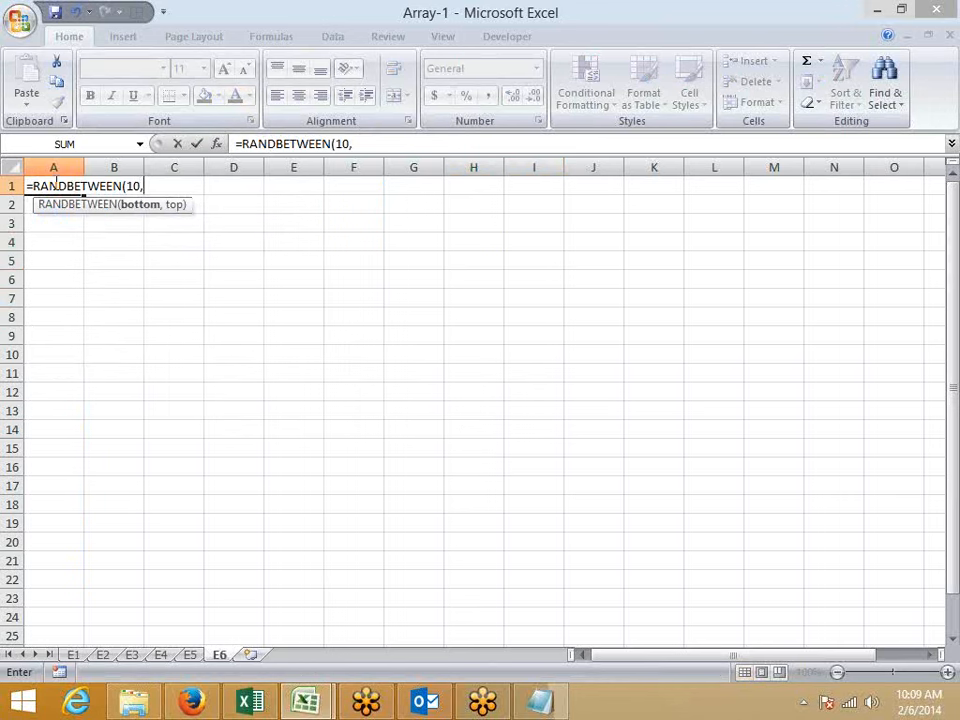
text(90)
key(Return)
Fill the RANDBETWEEN formula from A1 down to A21
drag(54, 182, 54, 183)
key(shift+Down)
key(shift+Down)
key(shift+Down)
key(shift+Down)
key(shift+Down)
key(shift+Down)
key(shift+Down)
key(shift+Down)
key(shift+Down)
key(shift+Down)
key(shift+Down)
key(shift+Down)
key(shift+Down)
key(shift+Down)
key(shift+Down)
key(shift+Down)
key(shift+Down)
key(shift+Down)
key(shift+Down)
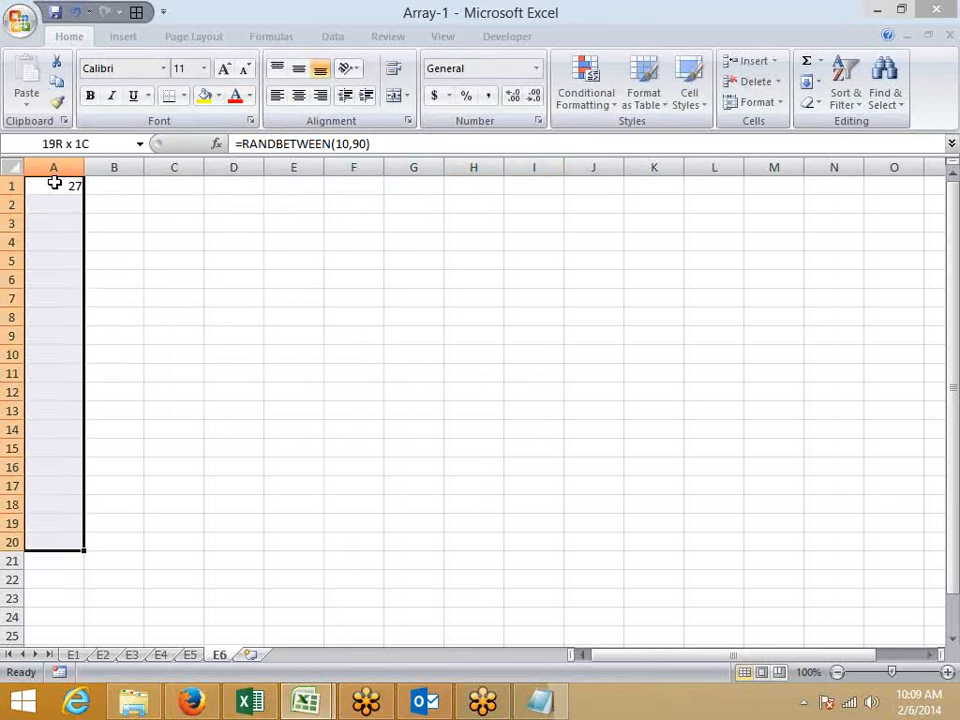
key(ctrl+d)
Move the random numbers from column A to B1:B21 and convert them to fixed values
key(ctrl+x)
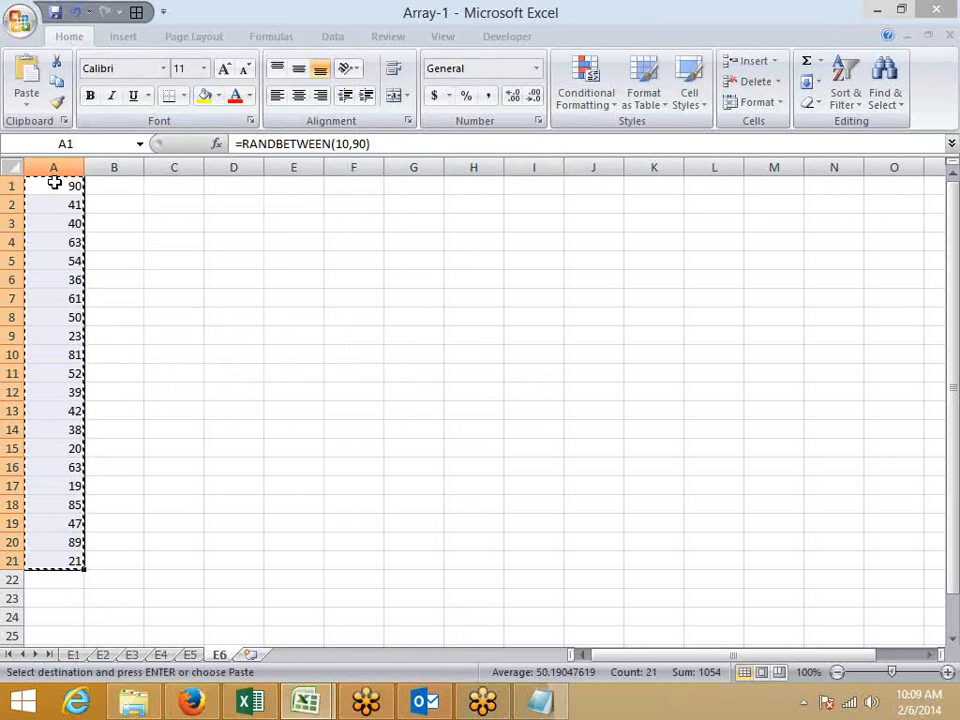
key(Right)
key(ctrl+v)
key(ctrl+c)
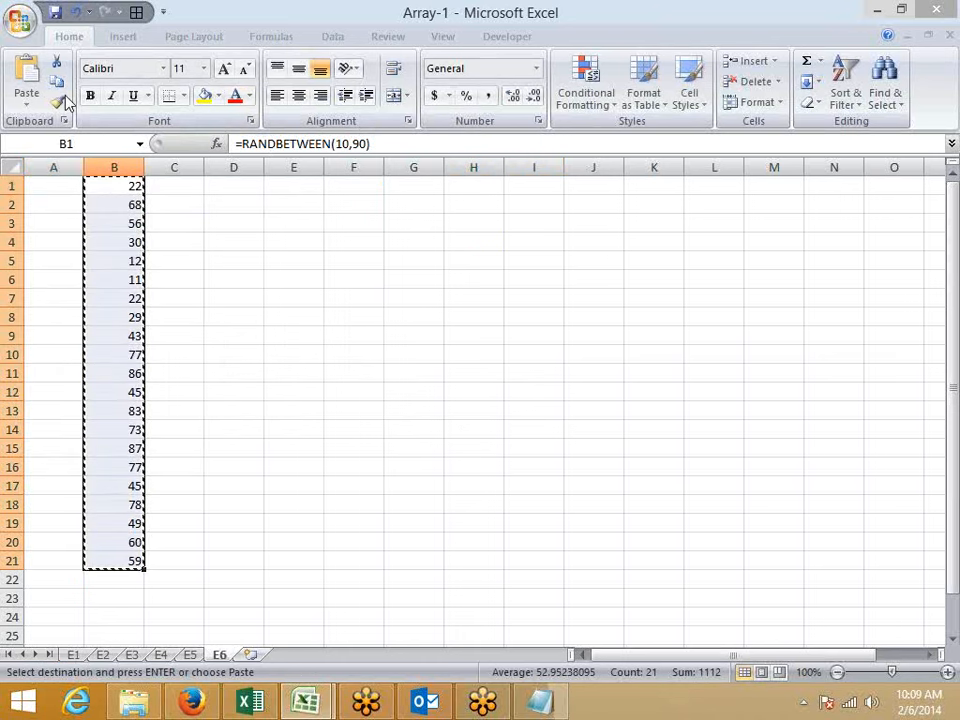
click(27, 100)
key(v)
click(53, 187)
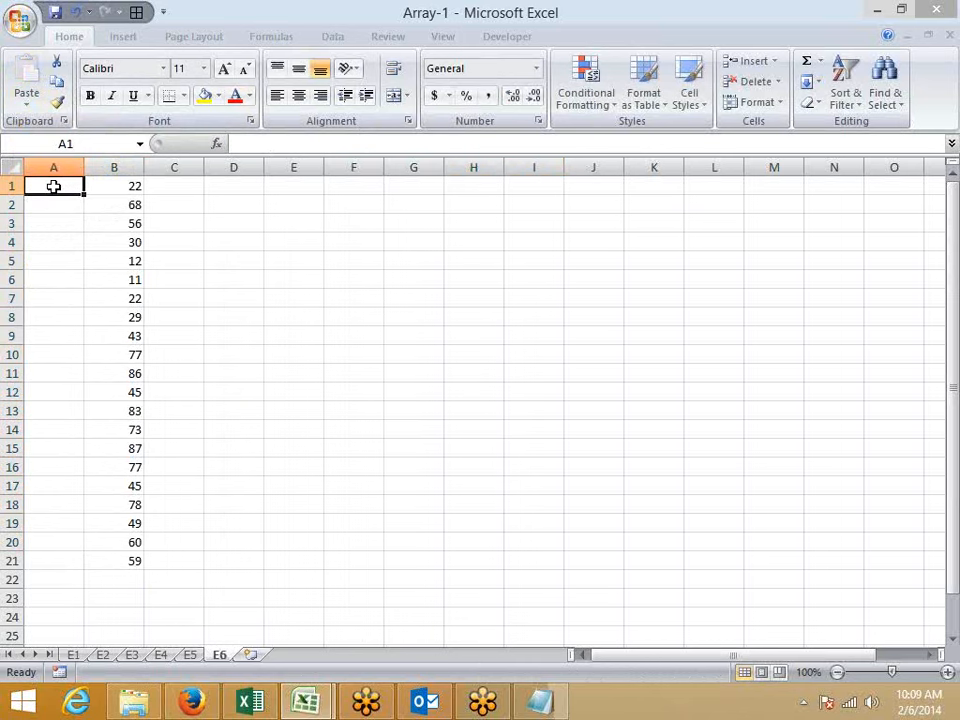
text(Sujeet)
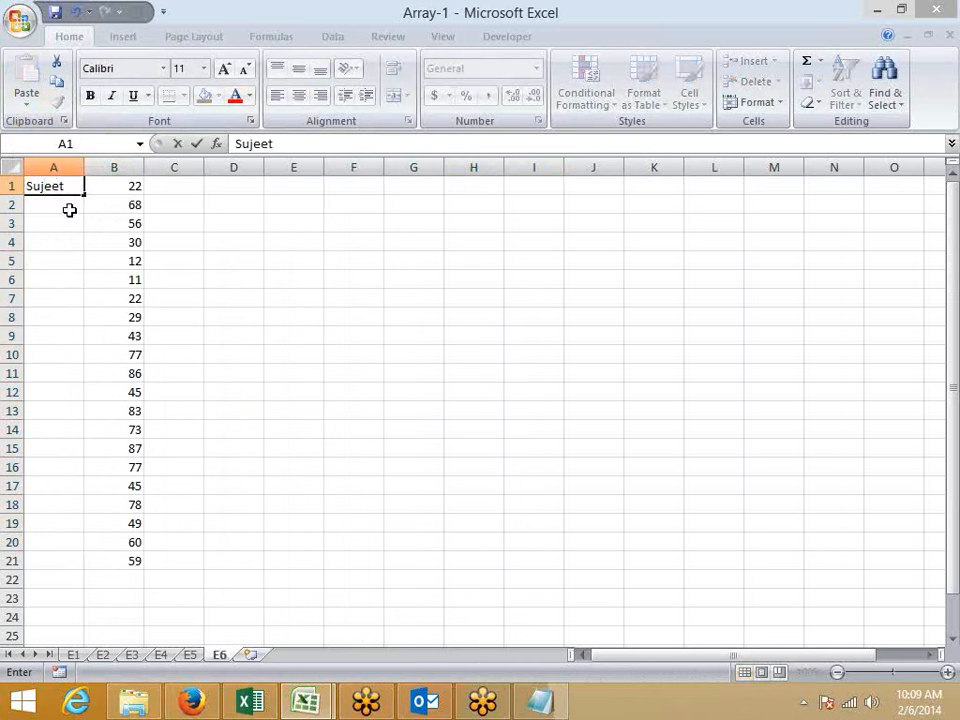
key(Return)
Enter the first name of the custom name series in A1 and fill the series down to A21
click(71, 186)
double_click(71, 186)
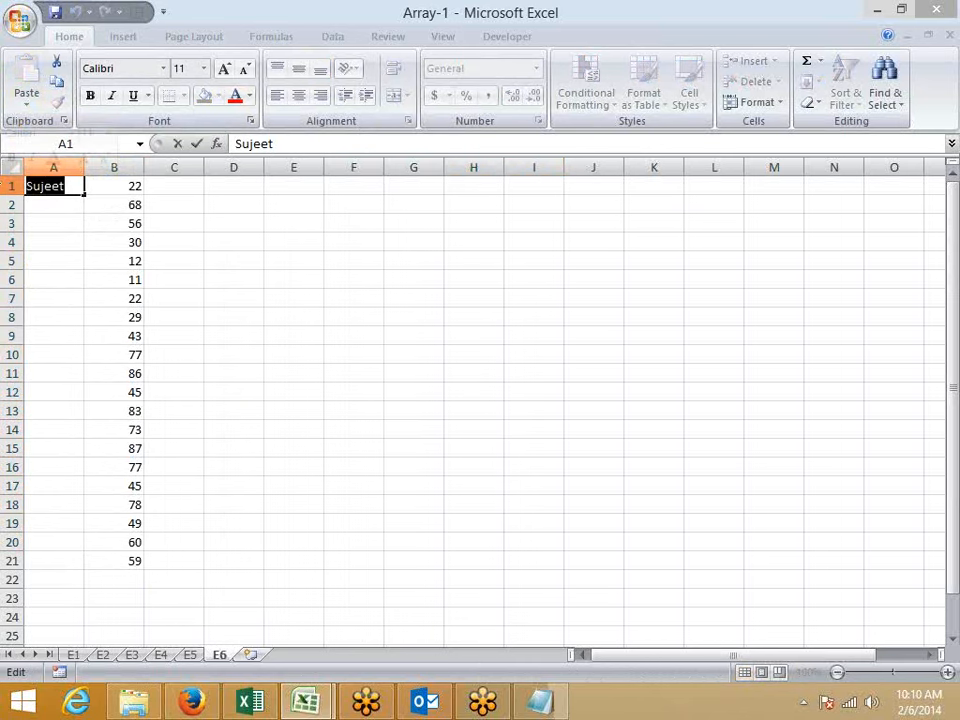
text(Puneet)
key(Return)
click(67, 186)
double_click(86, 195)
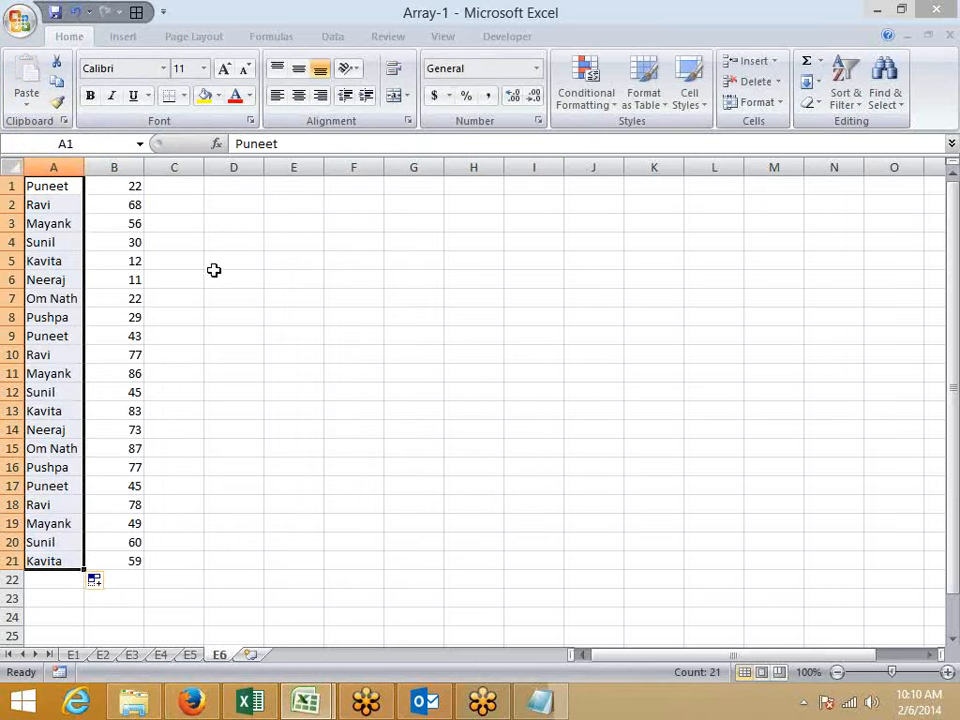
Copy the name from A10 into D3 and enter the heading "Max" in E2
click(78, 354)
key(ctrl+c)
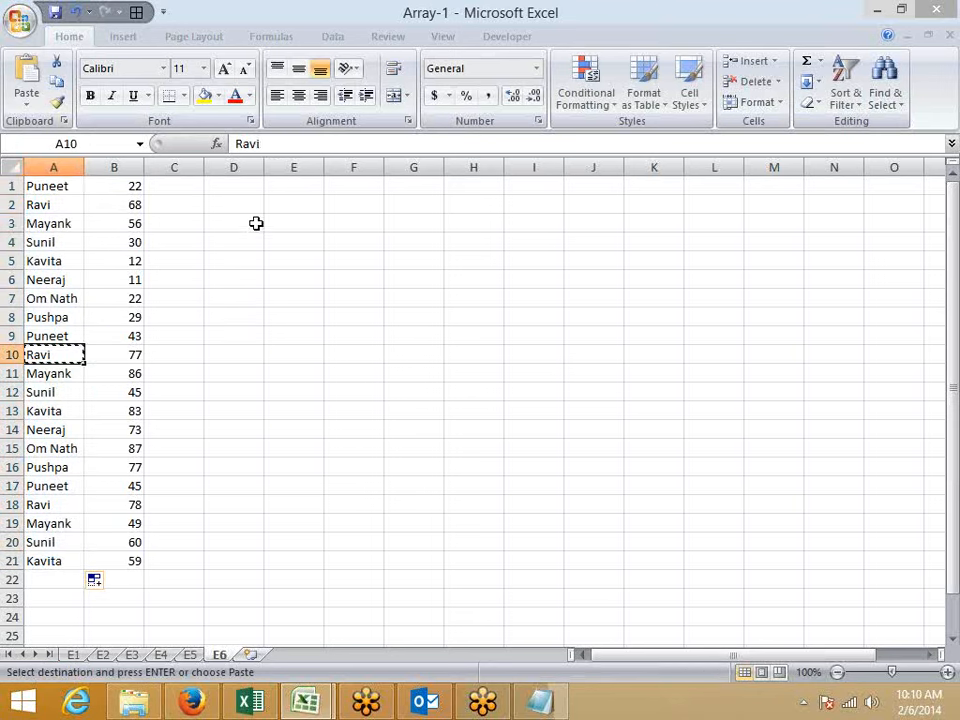
click(256, 223)
key(ctrl+v)
key(Escape)
click(296, 207)
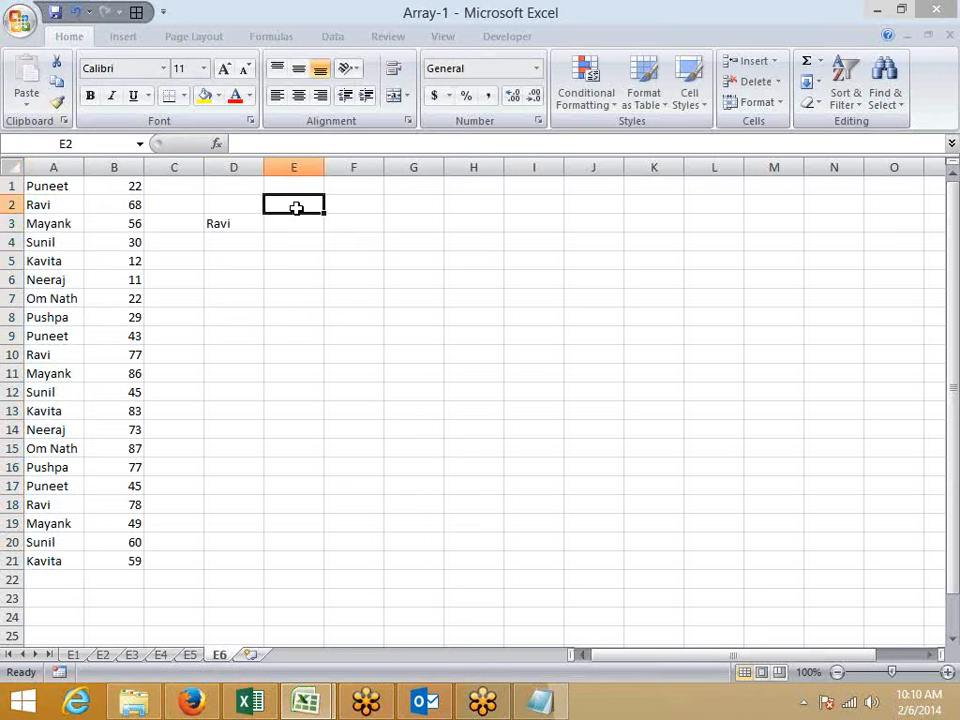
text(Max)
key(Return)
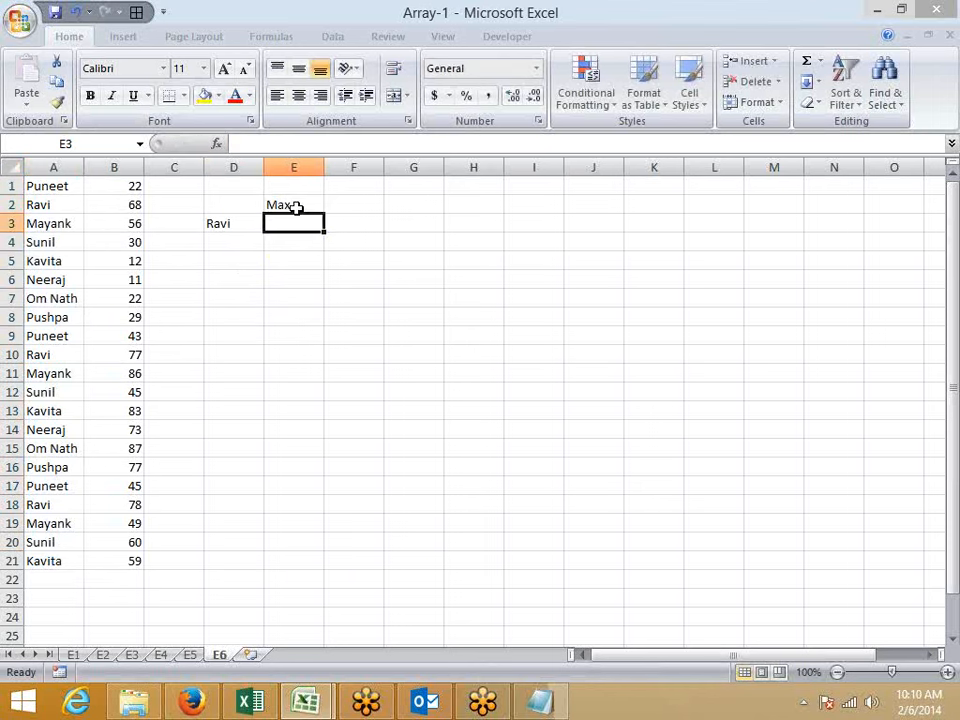
click(272, 706)
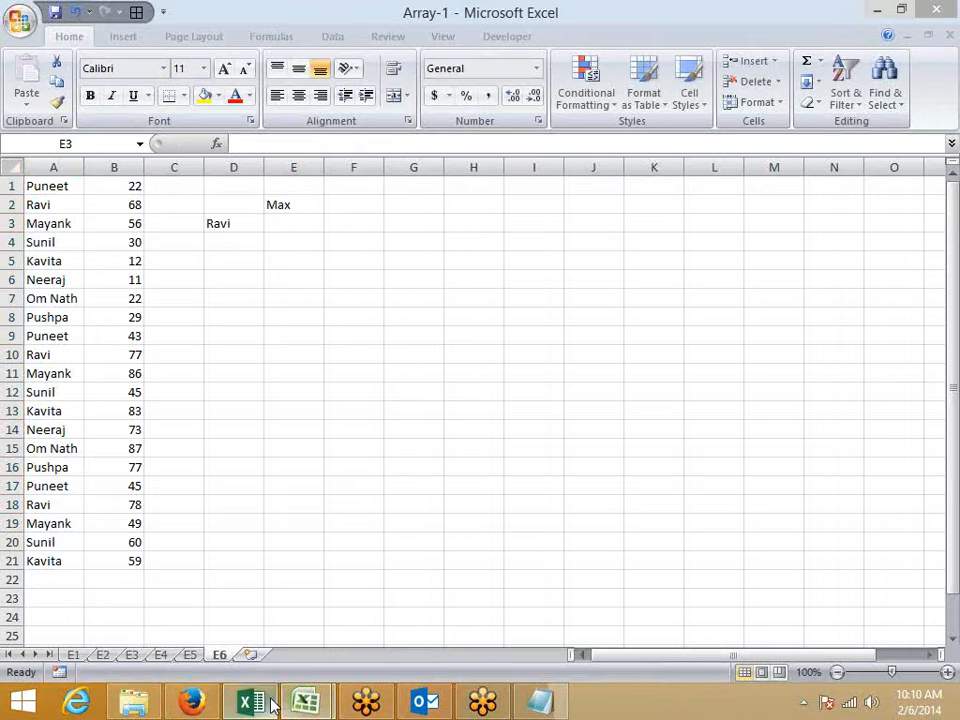
click(270, 410)
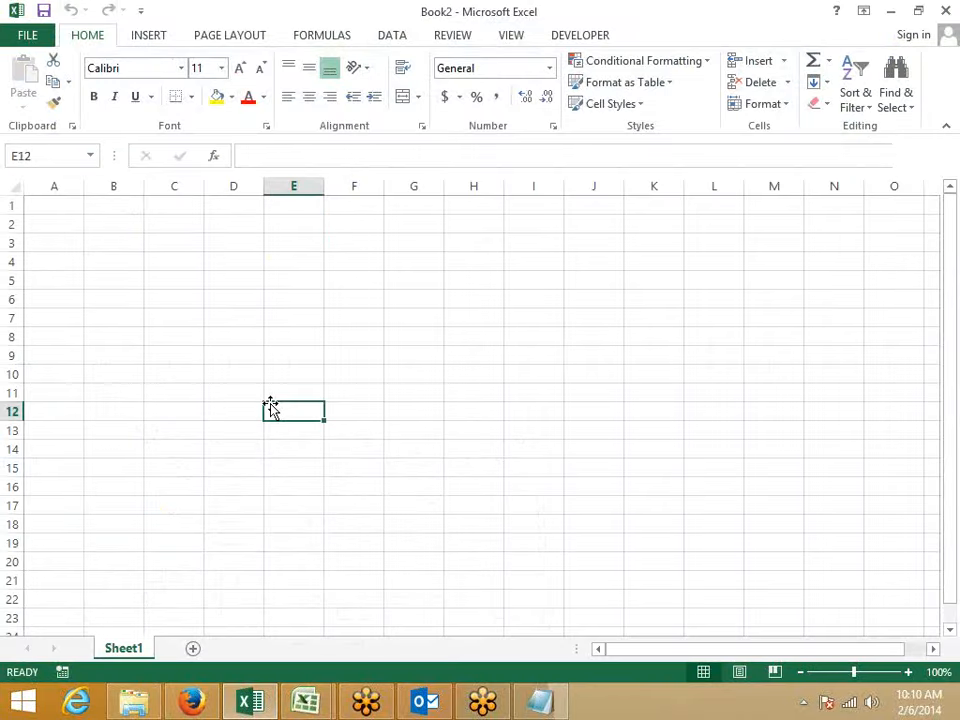
text(=max)
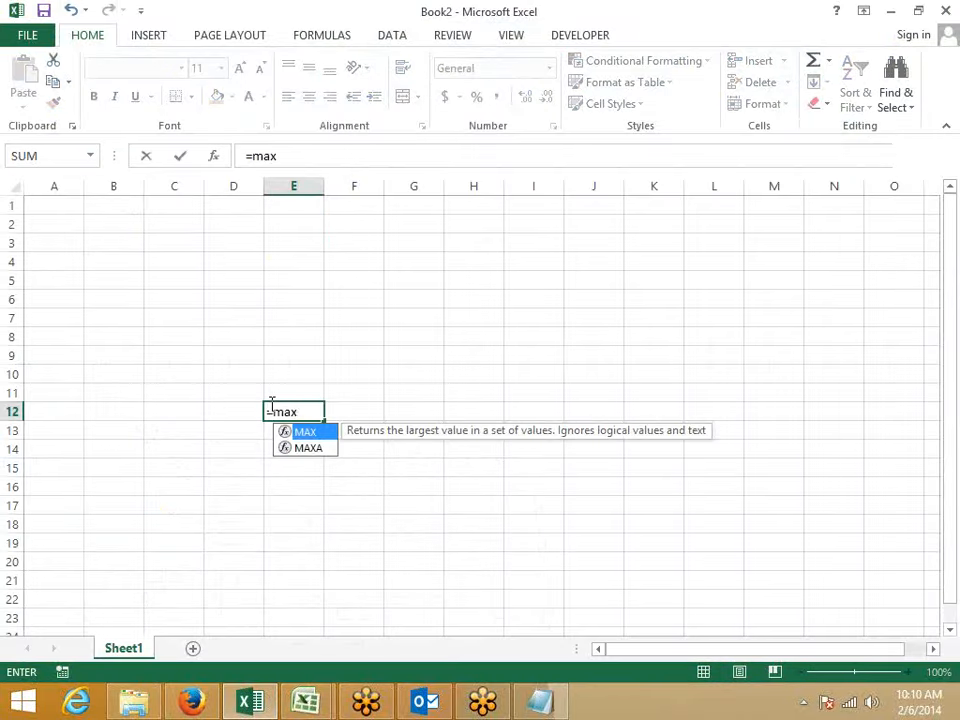
key(Escape)
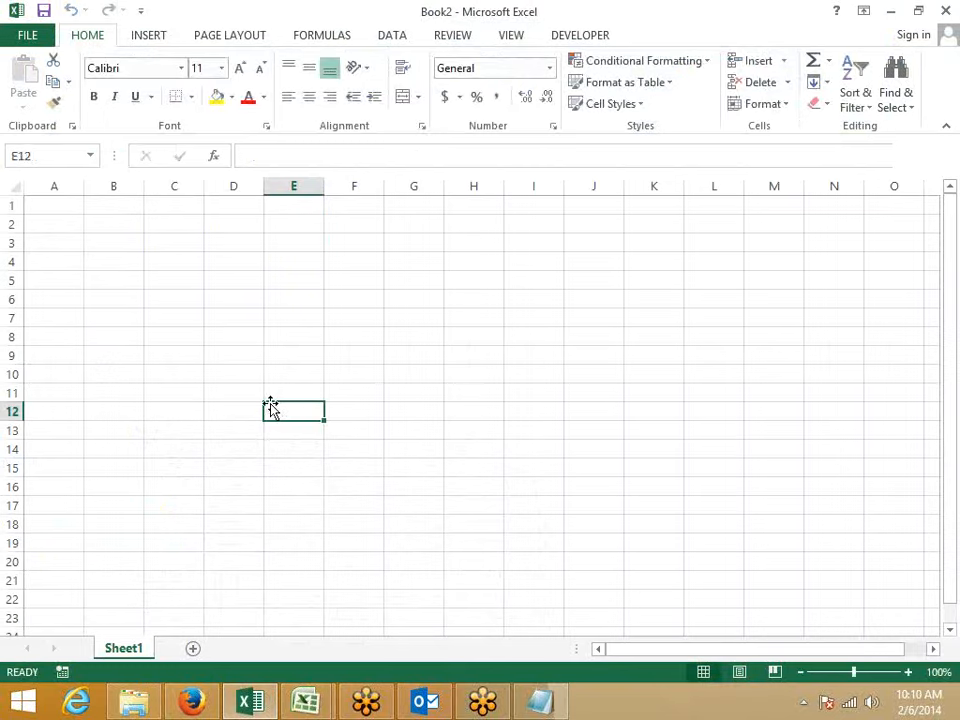
key(alt+Tab)
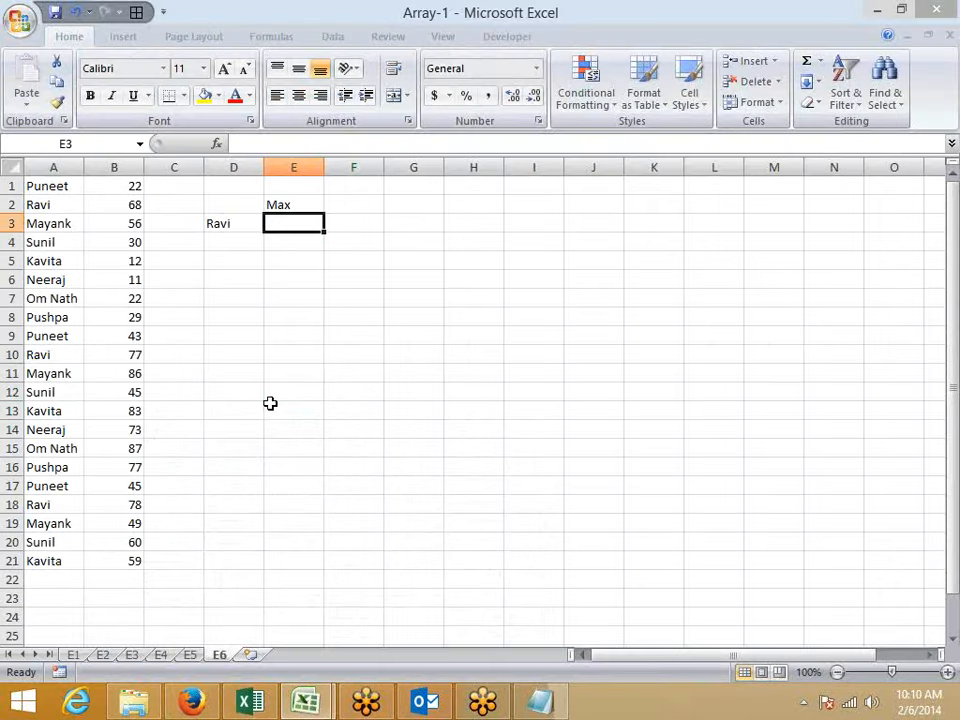
Enter =MAX(IF(A1:A21=D3,B1:B21)) in E3 to find the highest column B value for the name in D3
text(=max)
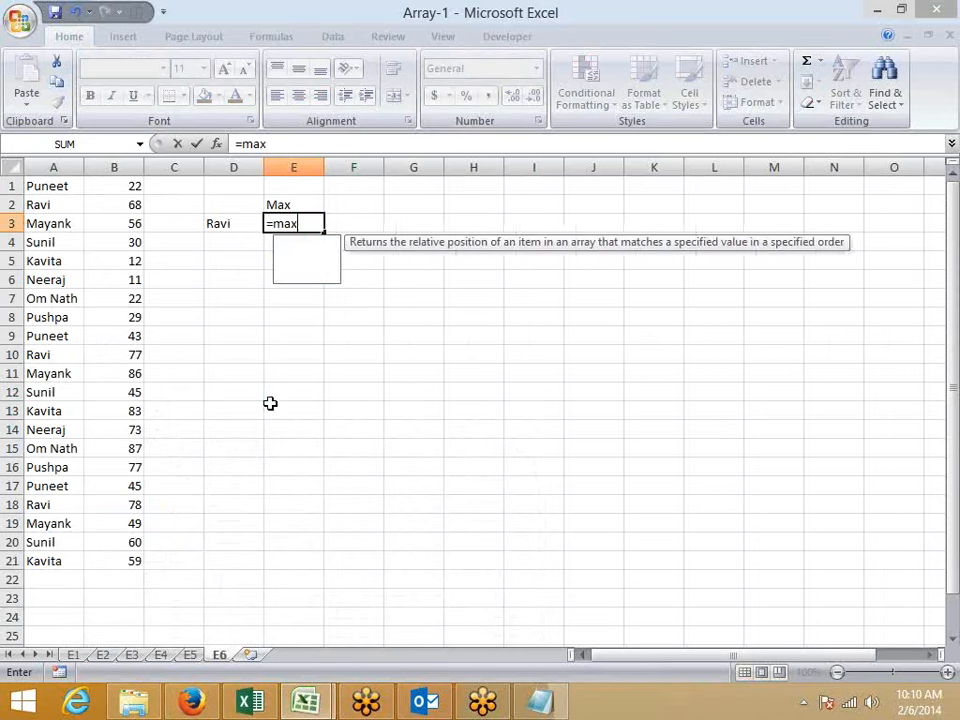
key(Tab)
text(if)
key(Tab)
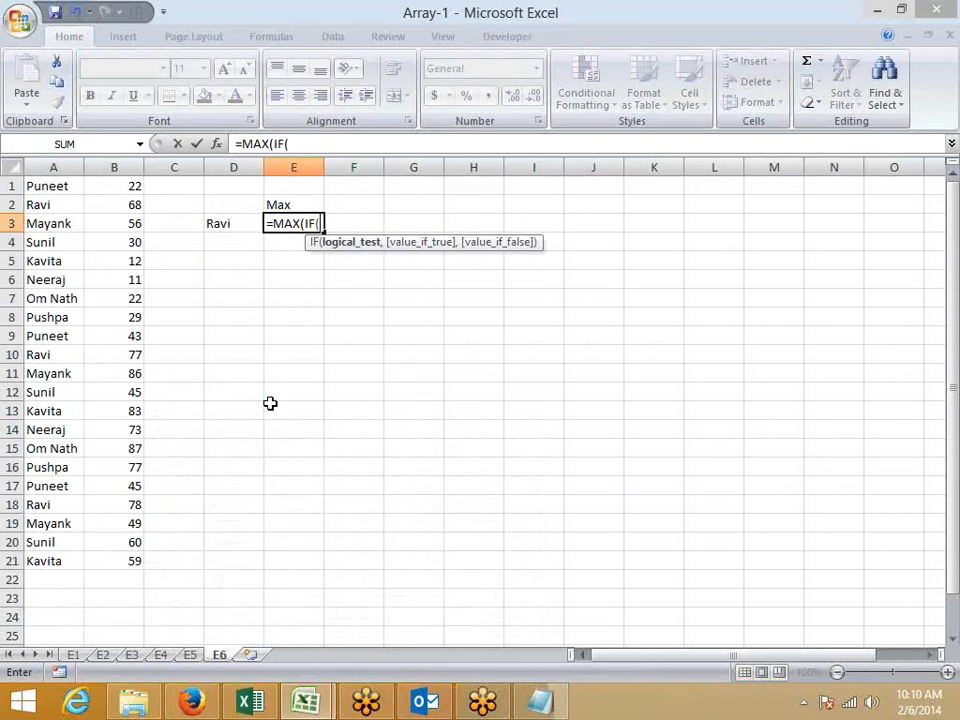
key(Left)
key(Left)
key(Left)
key(Left)
key(Up)
key(Up)
key(ctrl+shift+Down)
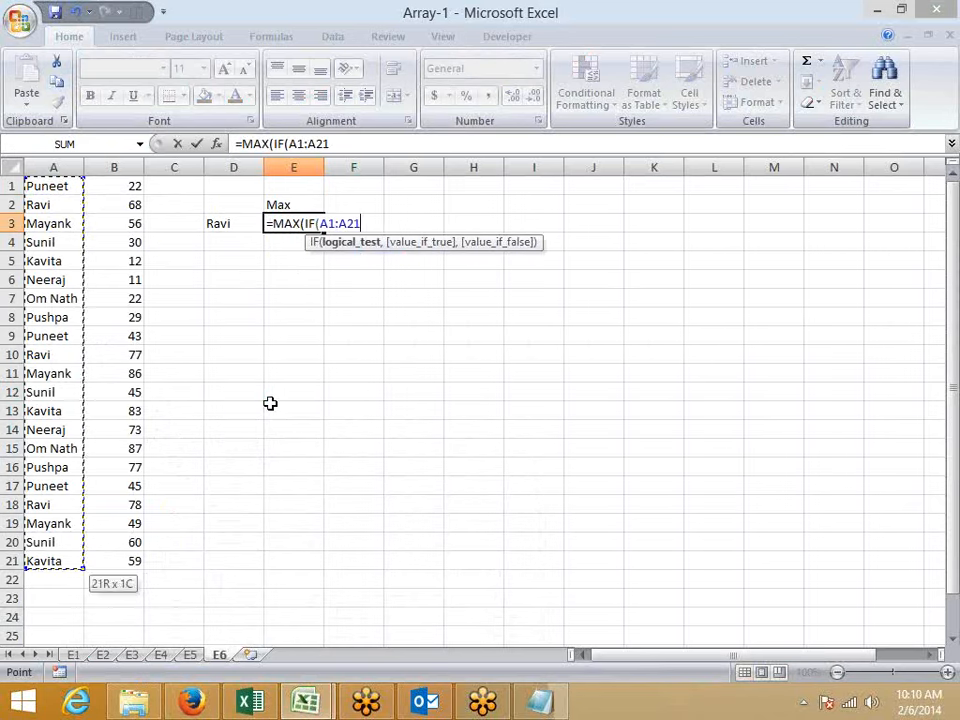
text(=)
key(Left)
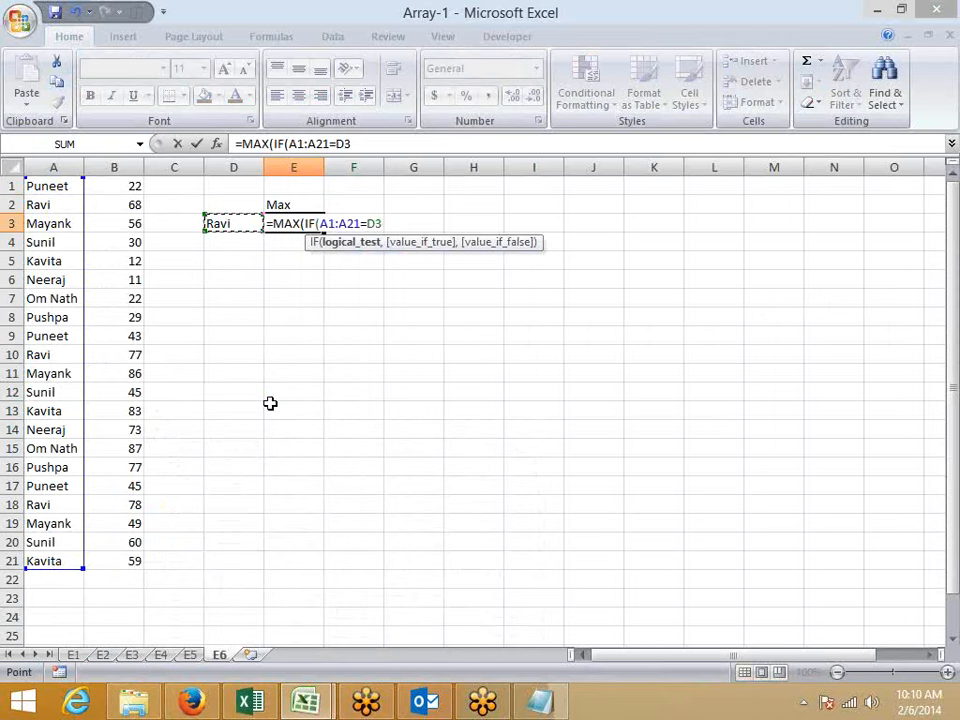
text(,)
key(Left)
key(Left)
key(Left)
key(Up)
key(Up)
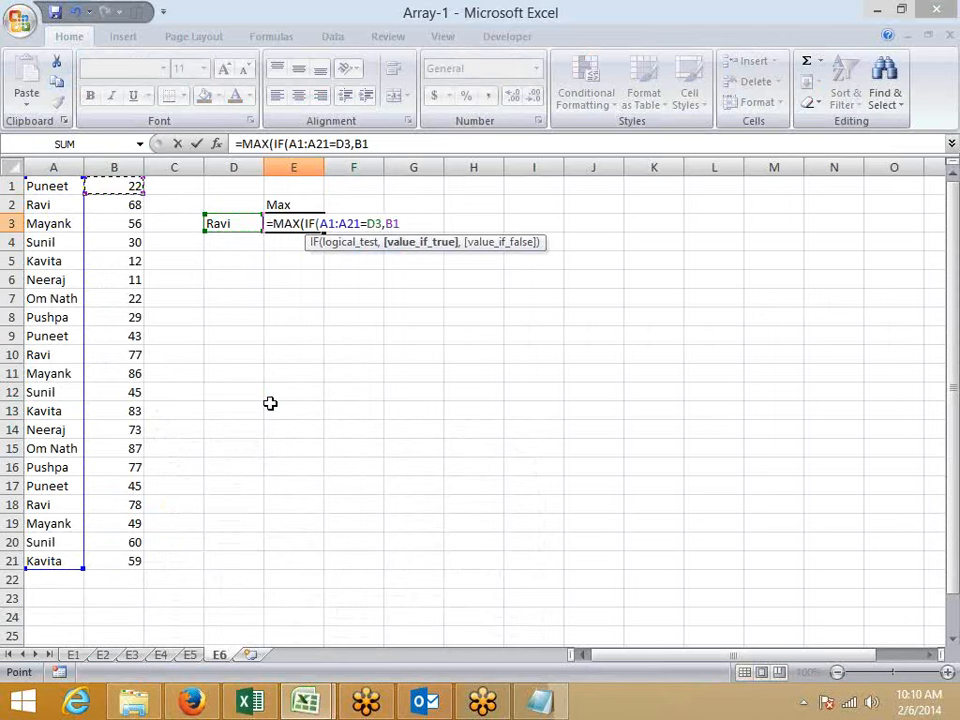
key(ctrl+shift+Down)
text())
key(Return)
key(Return)
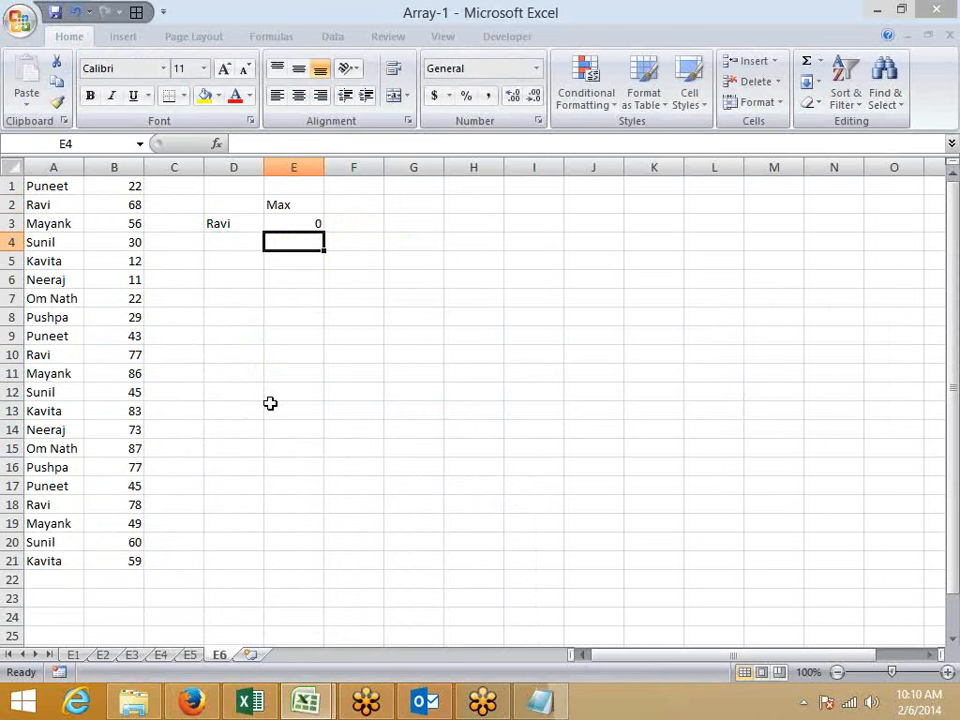
Convert the MAX(IF) formula in E3 into an array formula
key(Up)
key(F2)
key(ctrl+shift+Return)
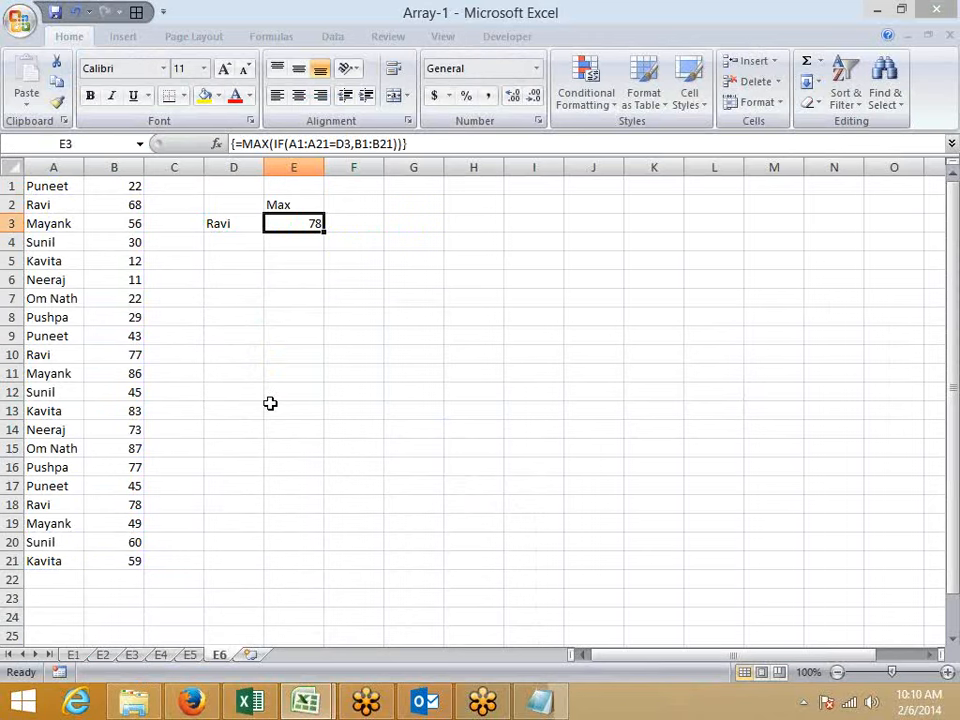
Enter the label "Q1" in F4 and a question in G5 made of the name from A4 followed by "Min = ?"
key(Down)
key(Right)
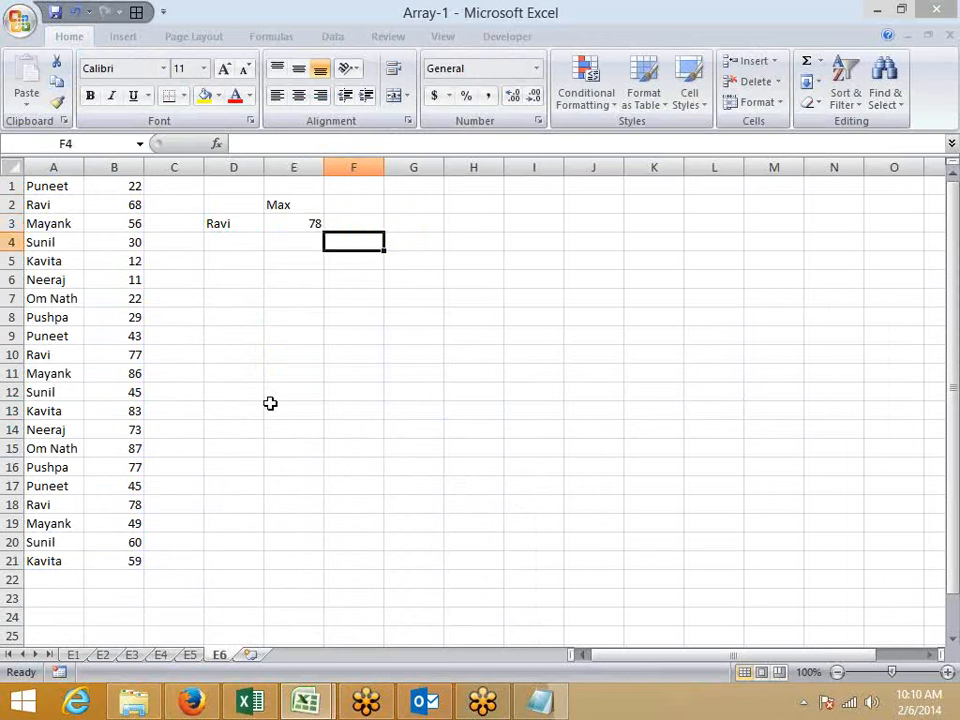
text(Q1)
key(Return)
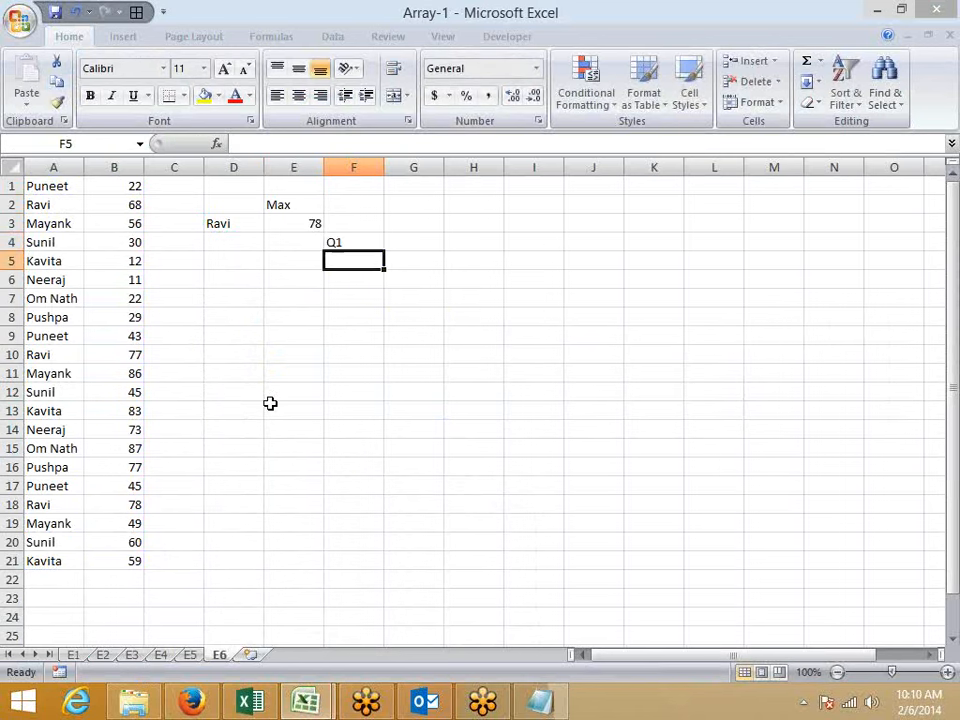
key(Right)
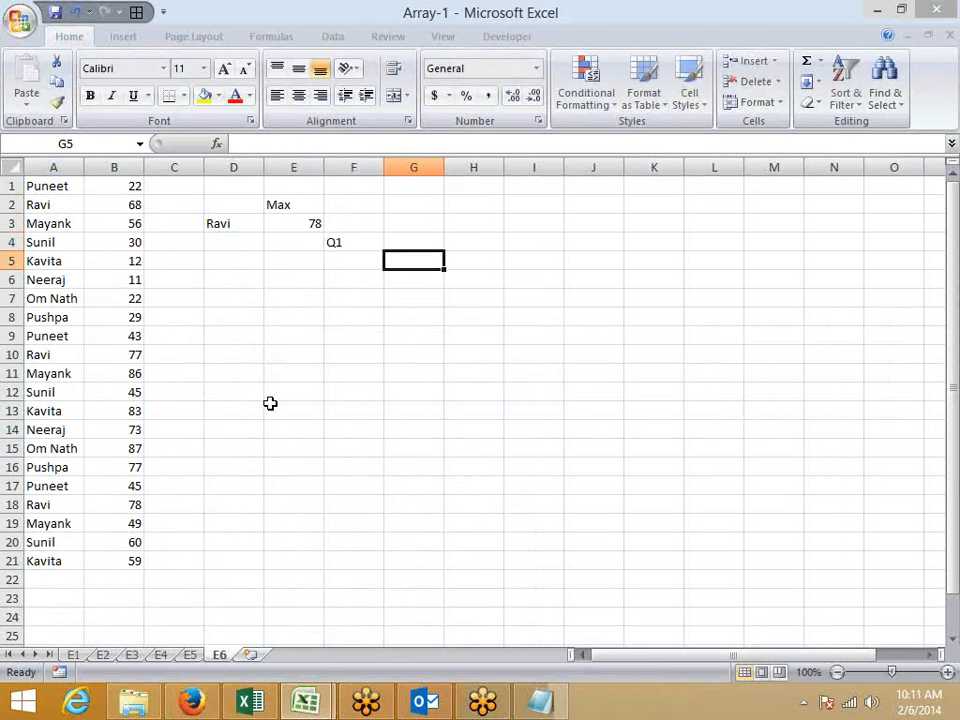
text(Su)
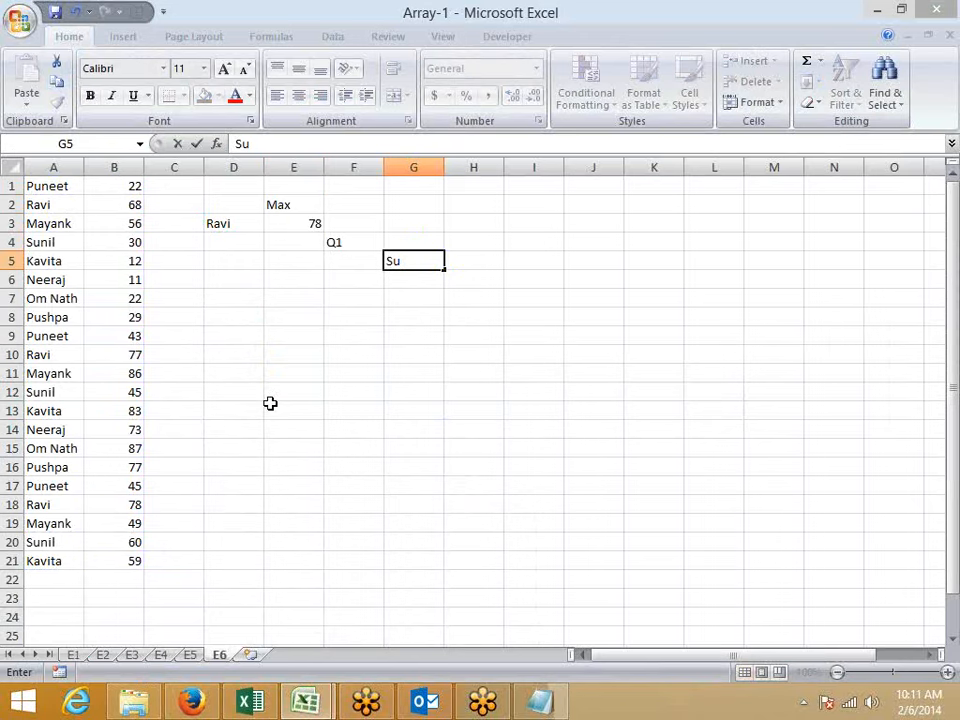
text(nil Min = ?)
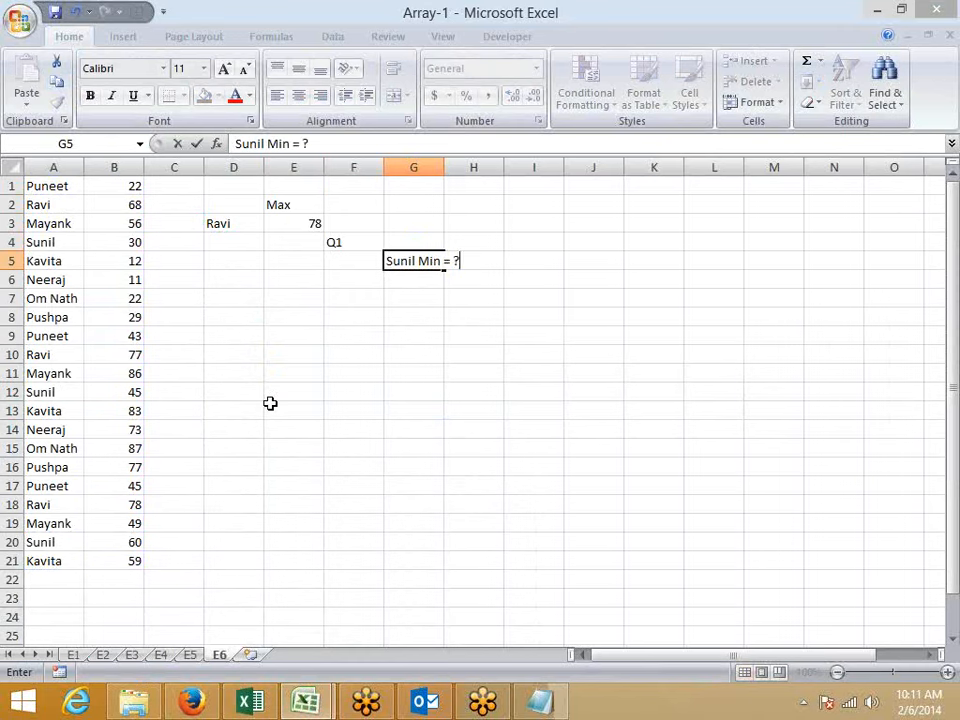
key(Return)
Fill cell H6 with yellow and make the question text in F4:G5 bold and red
key(Right)
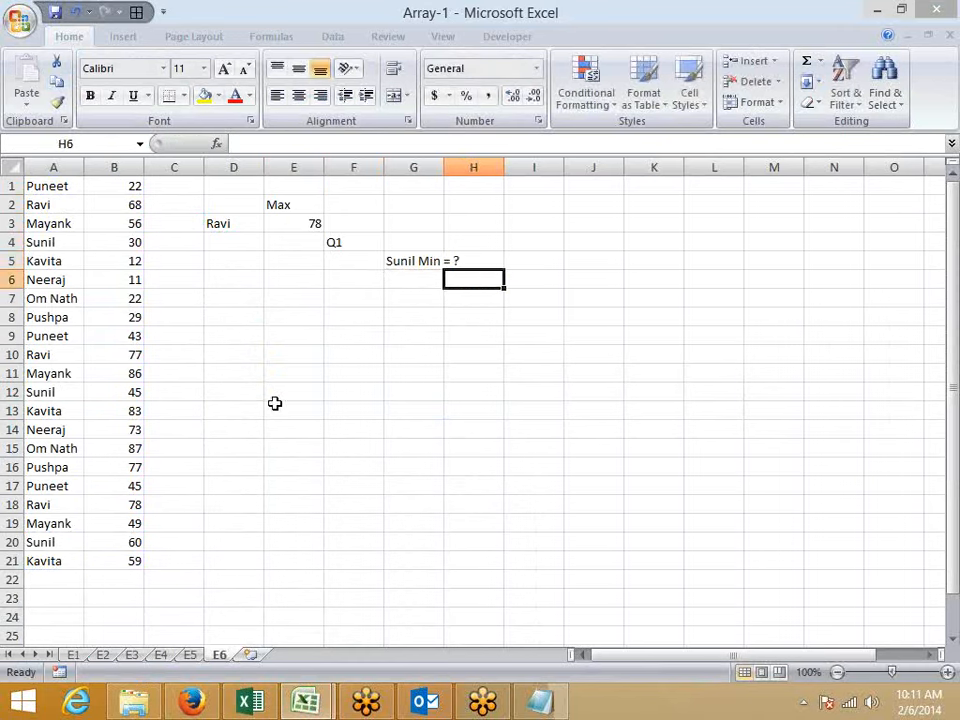
click(205, 96)
drag(362, 244, 379, 272)
key(ctrl+b)
click(235, 96)
click(363, 316)
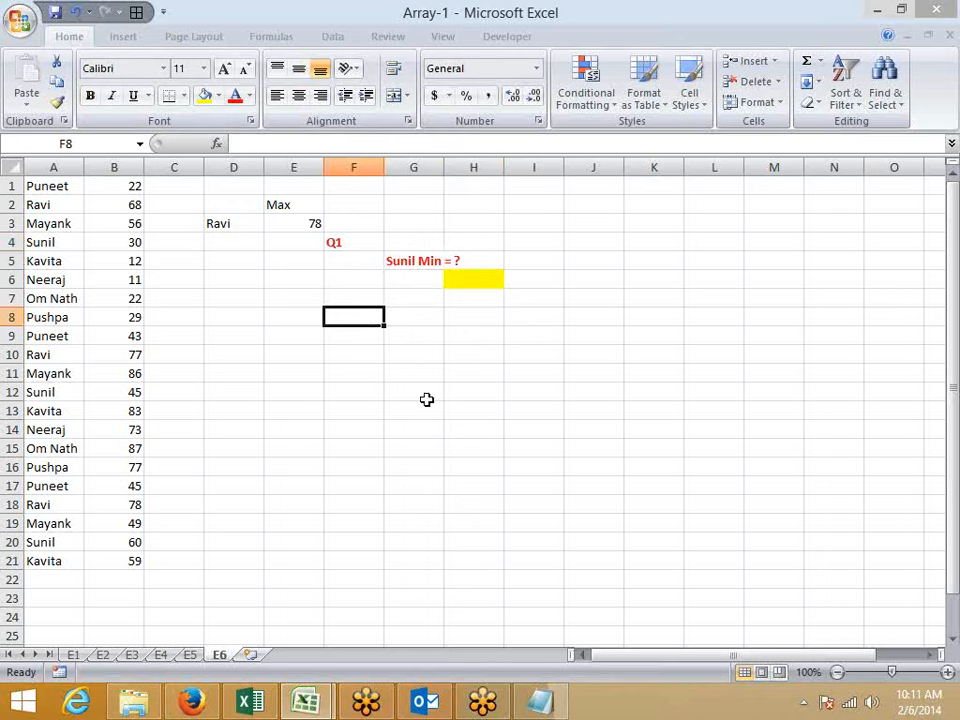
Add a new worksheet after E6 and name it E7
click(248, 655)
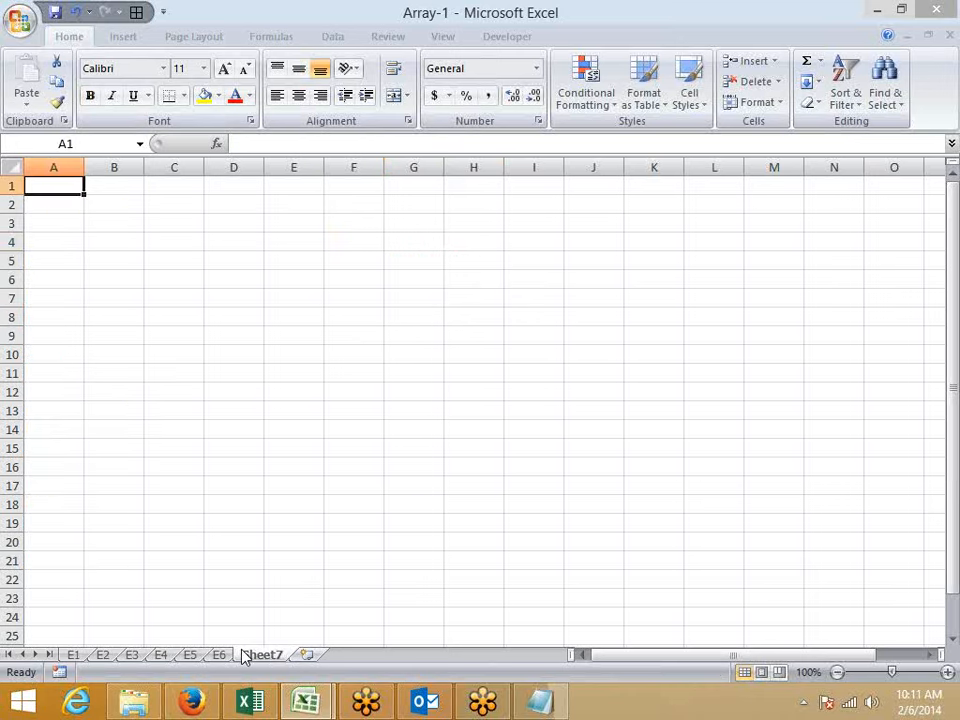
double_click(258, 655)
text(e)
key(BackSpace)
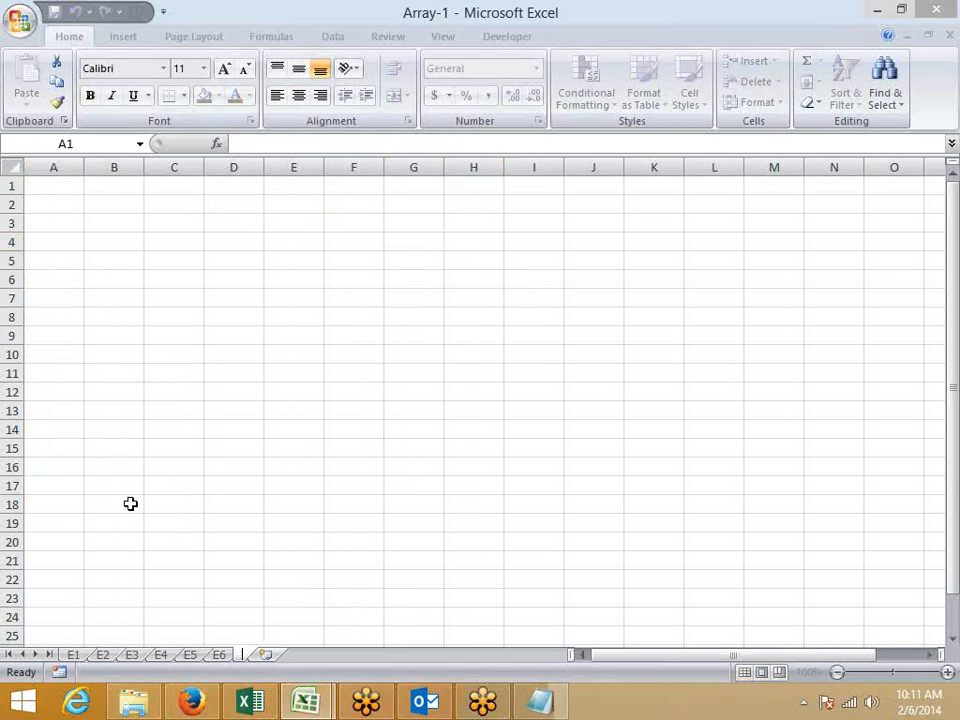
text(E7)
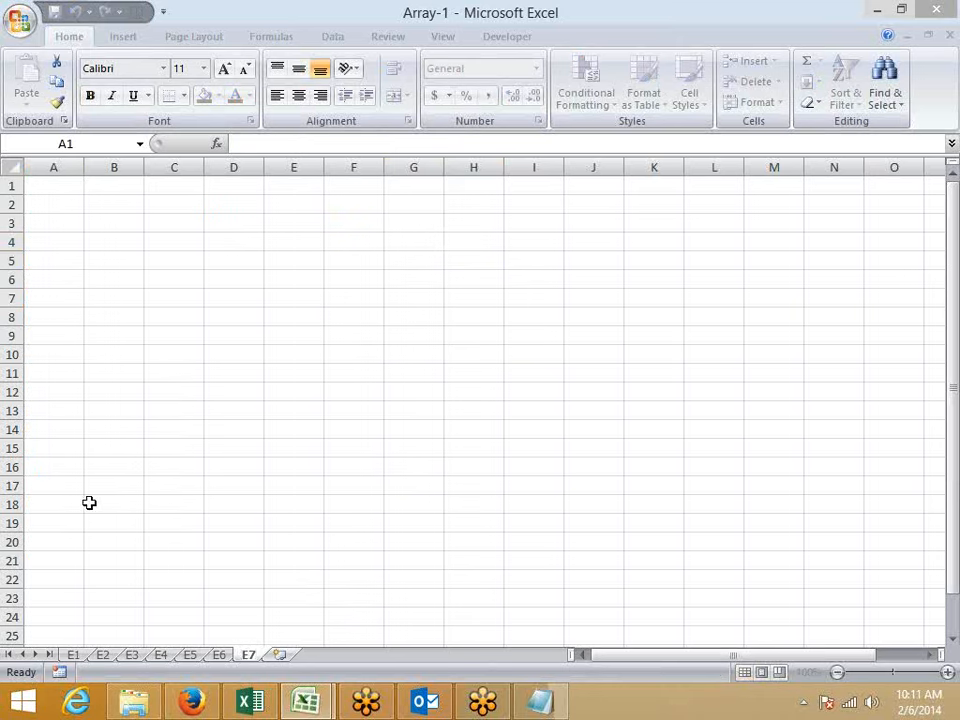
drag(100, 487, 105, 505)
Copy columns A and B from sheet E6 into sheet E7, starting at A1
click(190, 654)
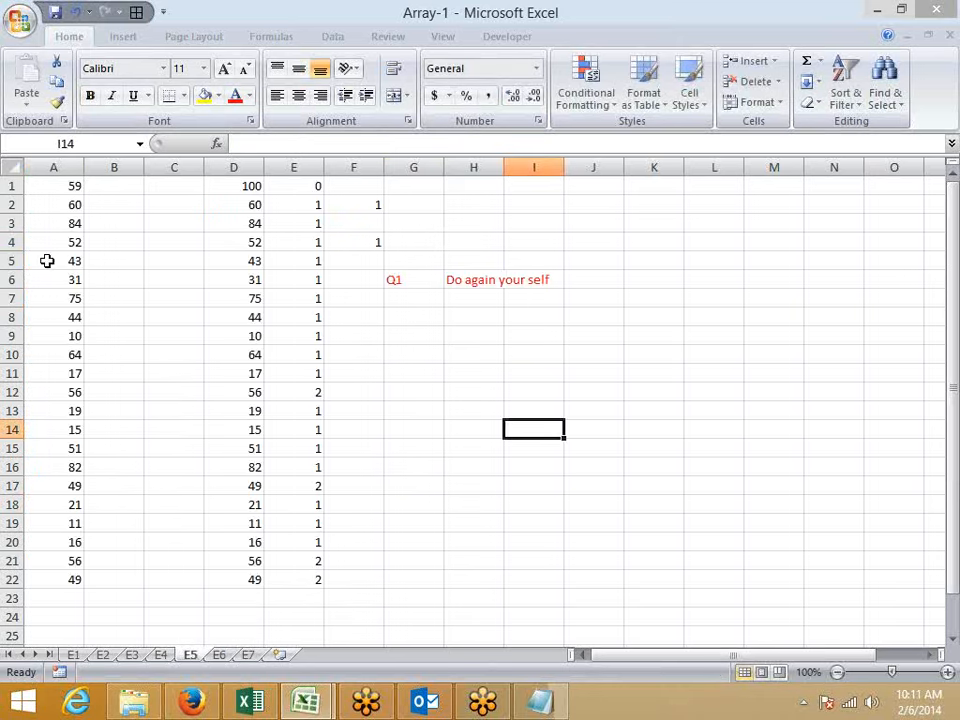
click(45, 203)
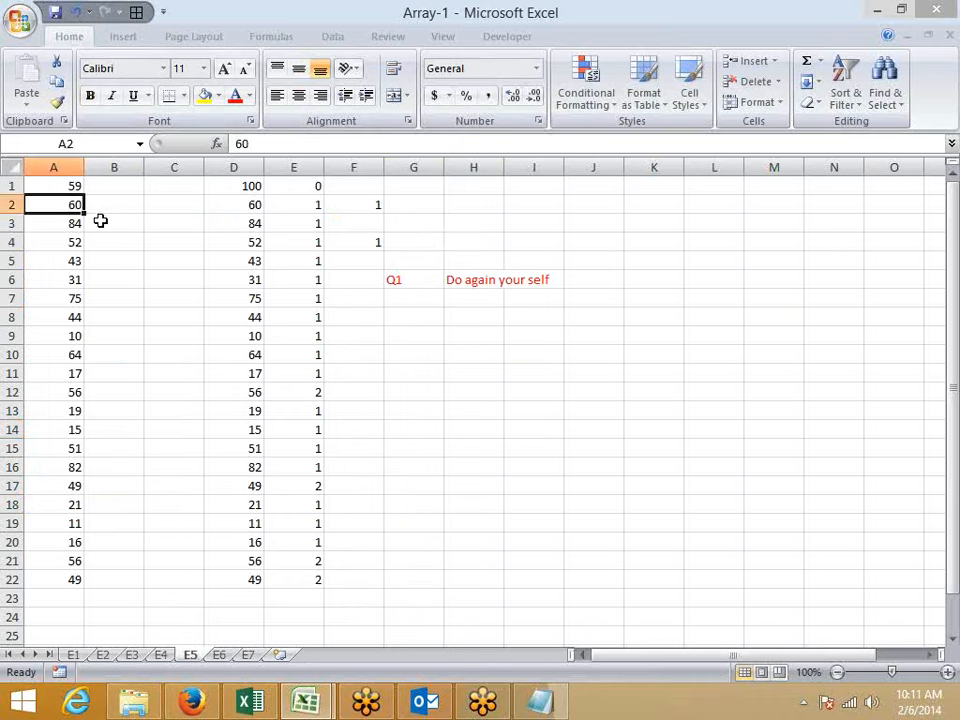
click(247, 655)
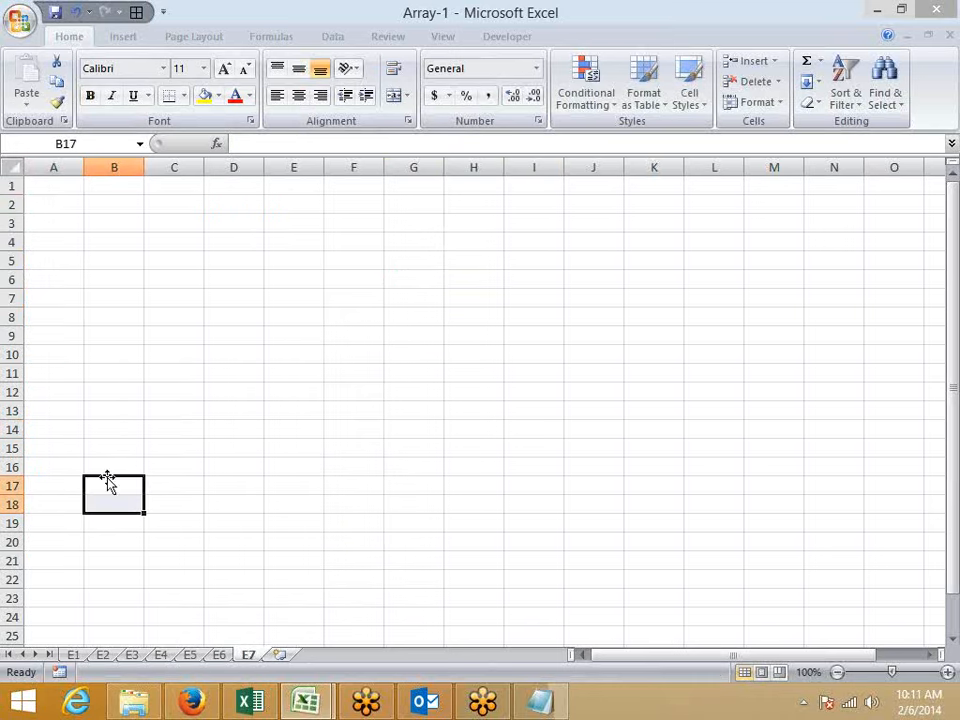
click(222, 654)
drag(71, 168, 88, 165)
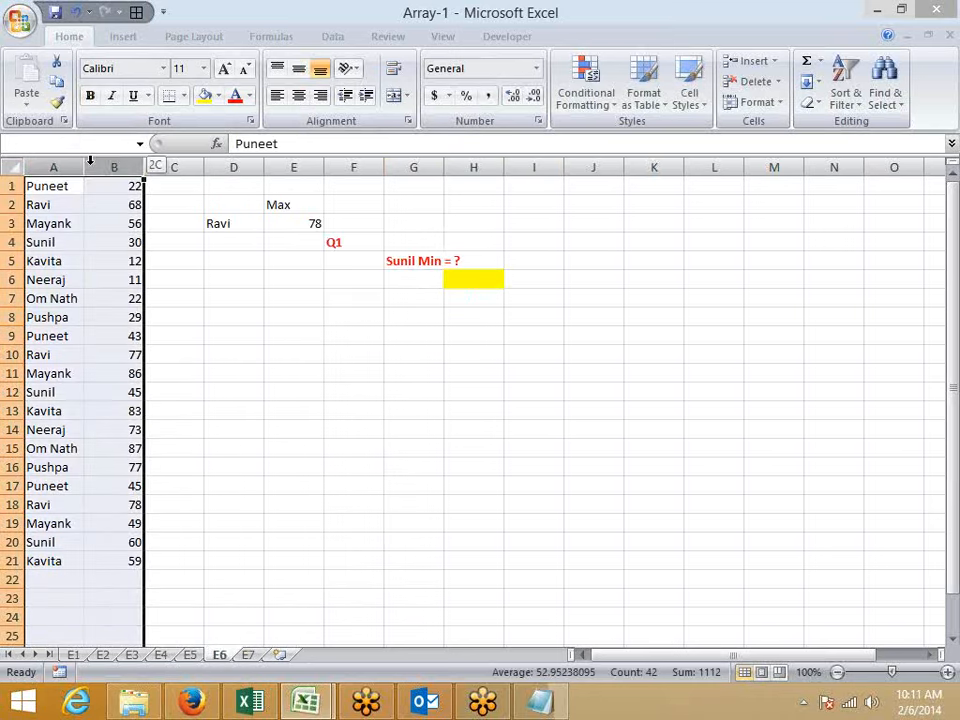
key(ctrl+c)
click(248, 655)
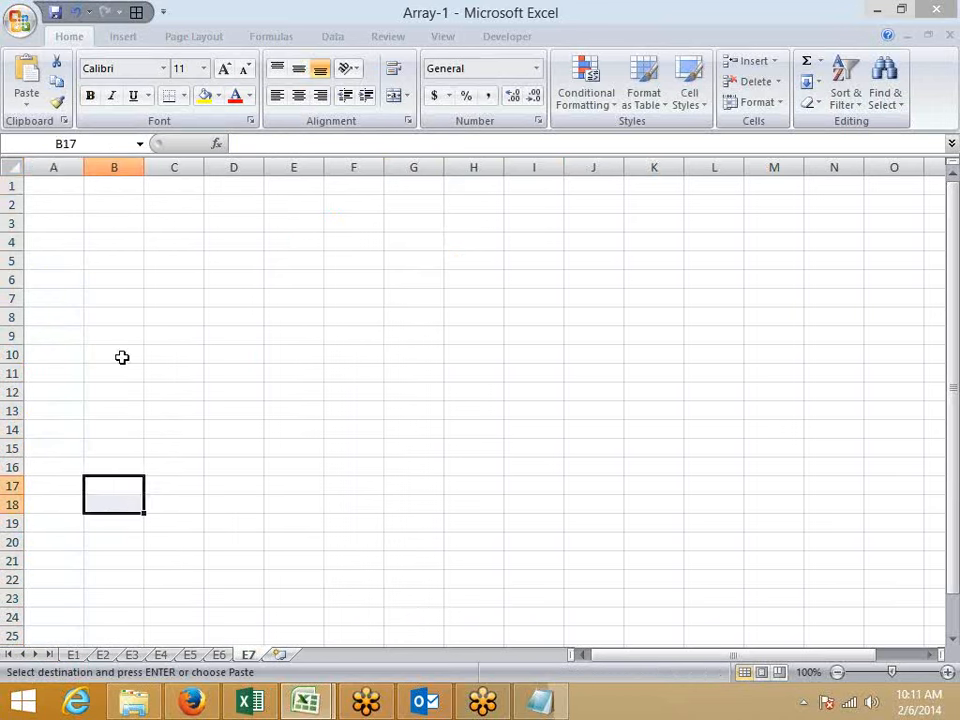
click(68, 187)
key(ctrl+v)
key(Escape)
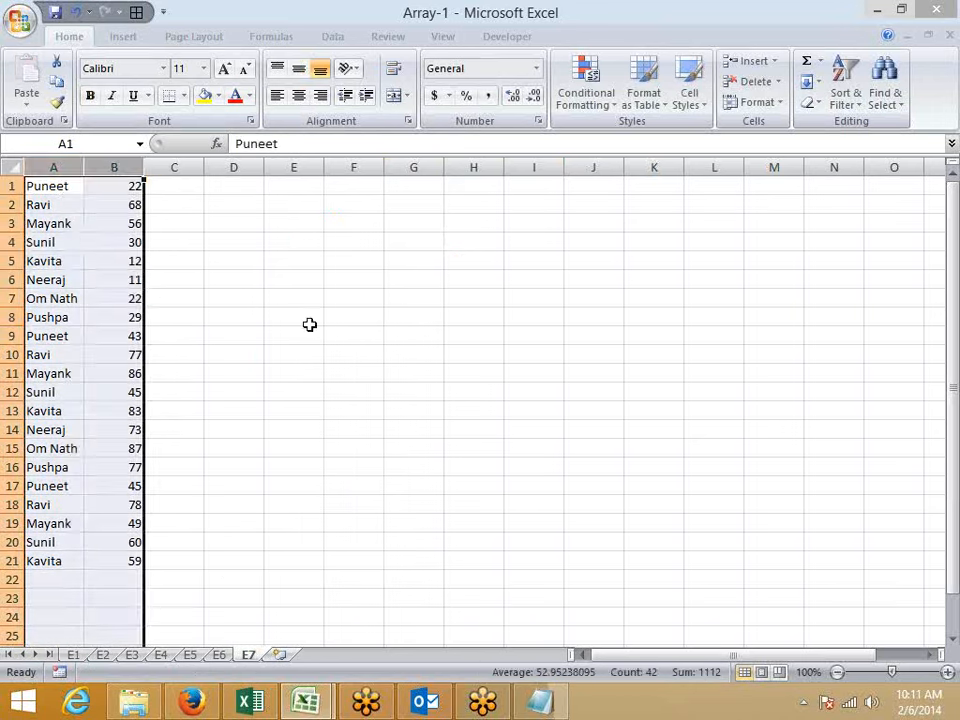
click(309, 324)
drag(126, 555, 134, 187)
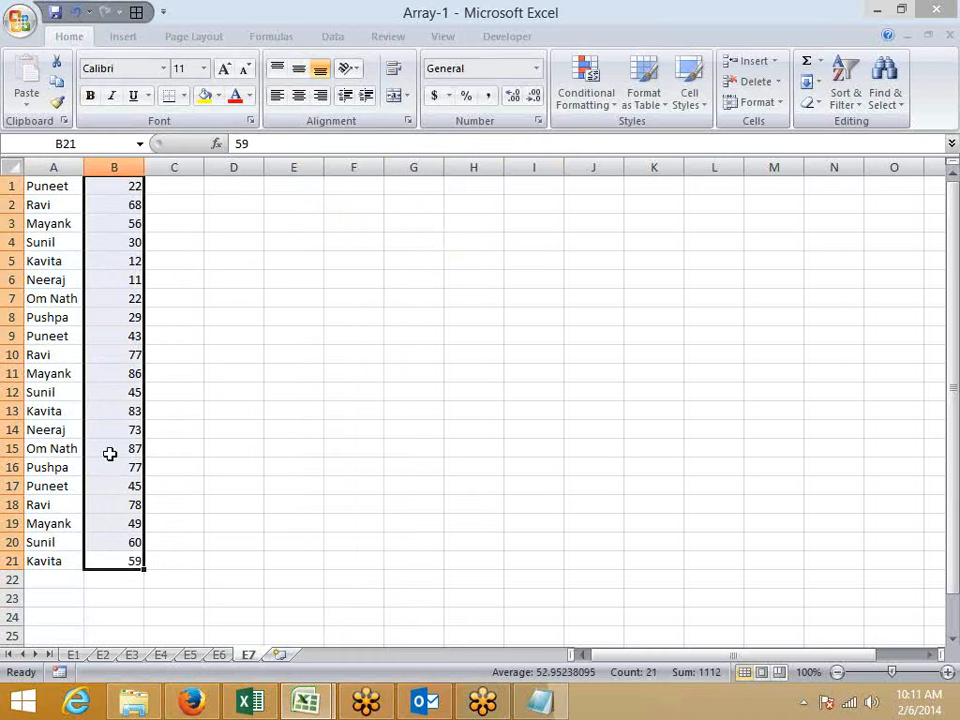
click(111, 411)
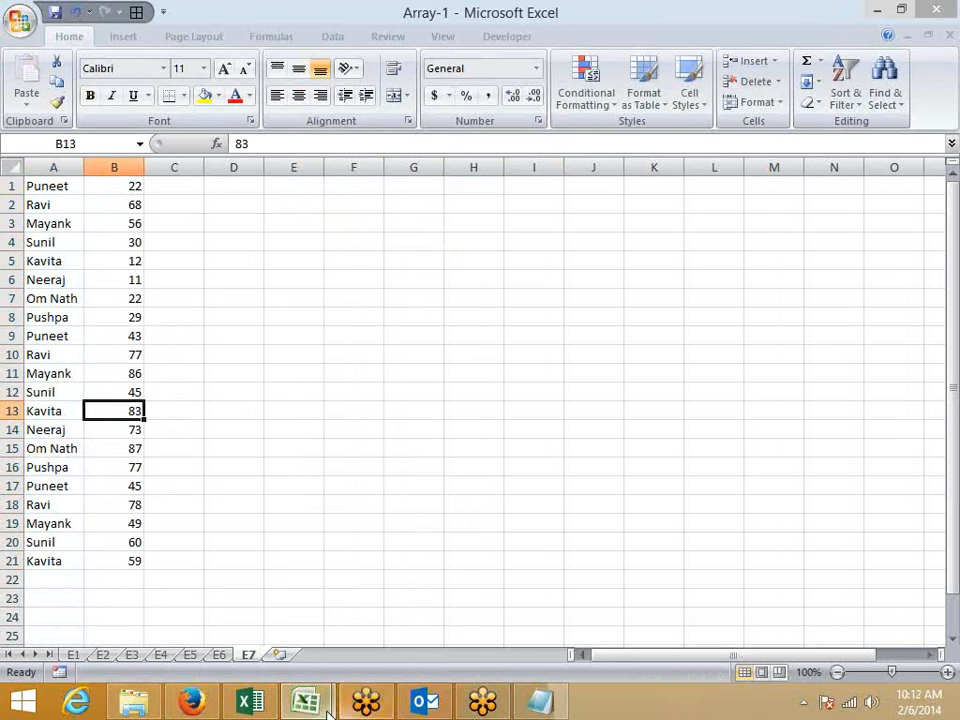
mouse_move(326, 711)
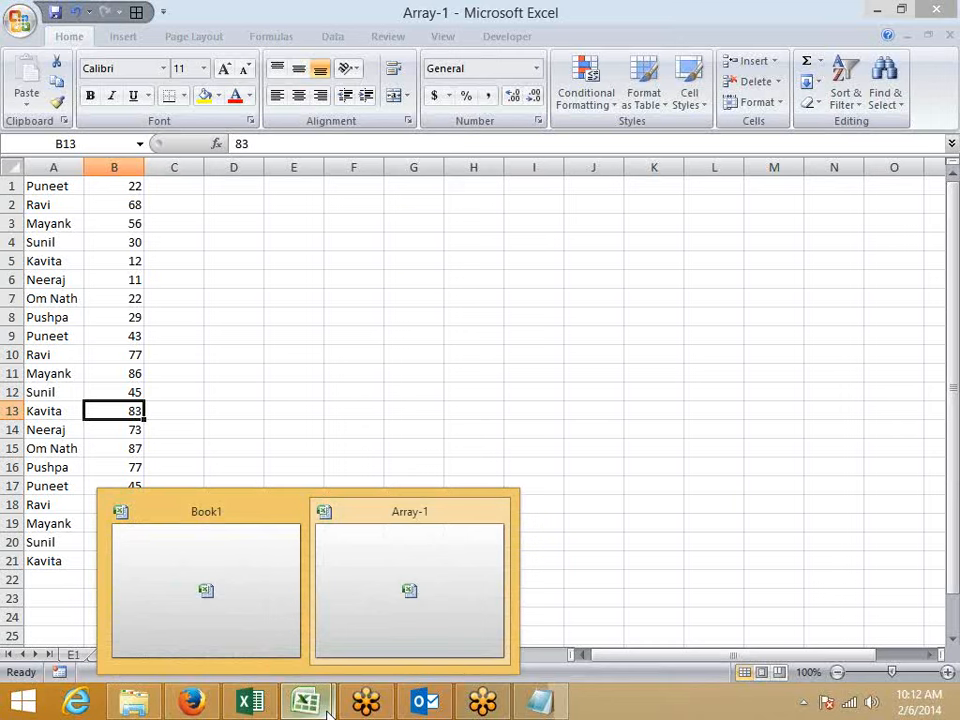
click(346, 380)
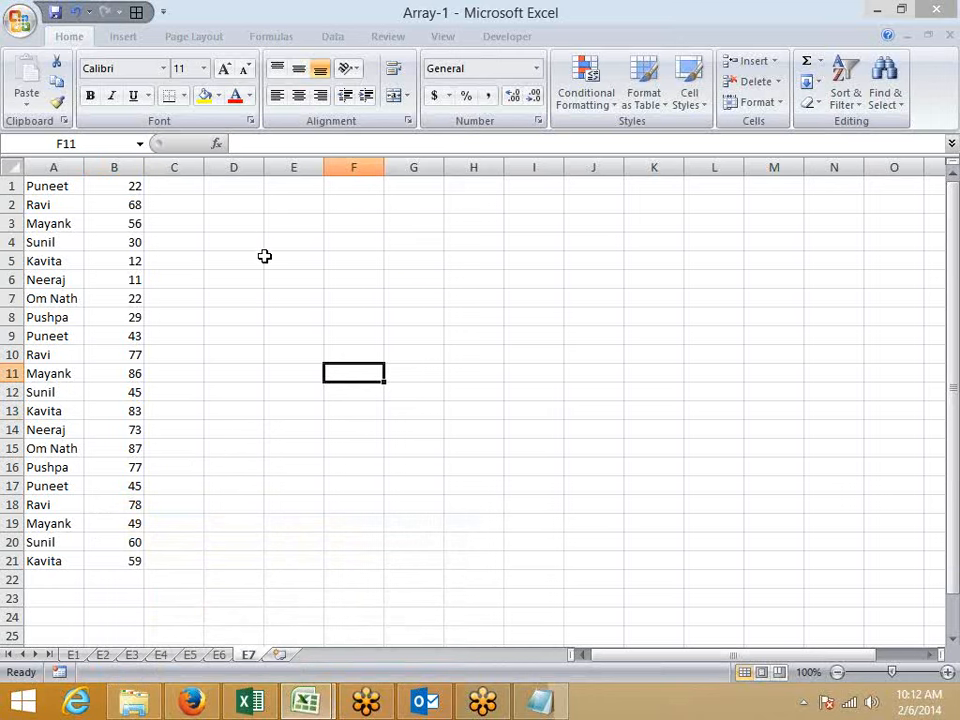
Start a MATCH formula in E2 that uses MAX(B:B) as the lookup value
click(281, 204)
text(=)
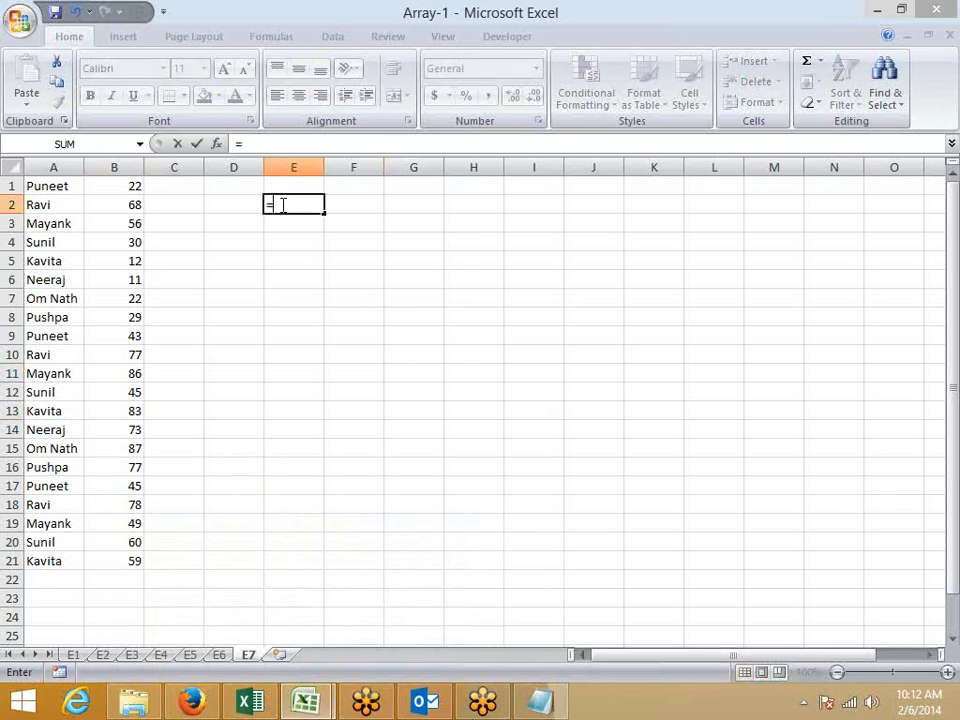
text(ma)
key(Tab)
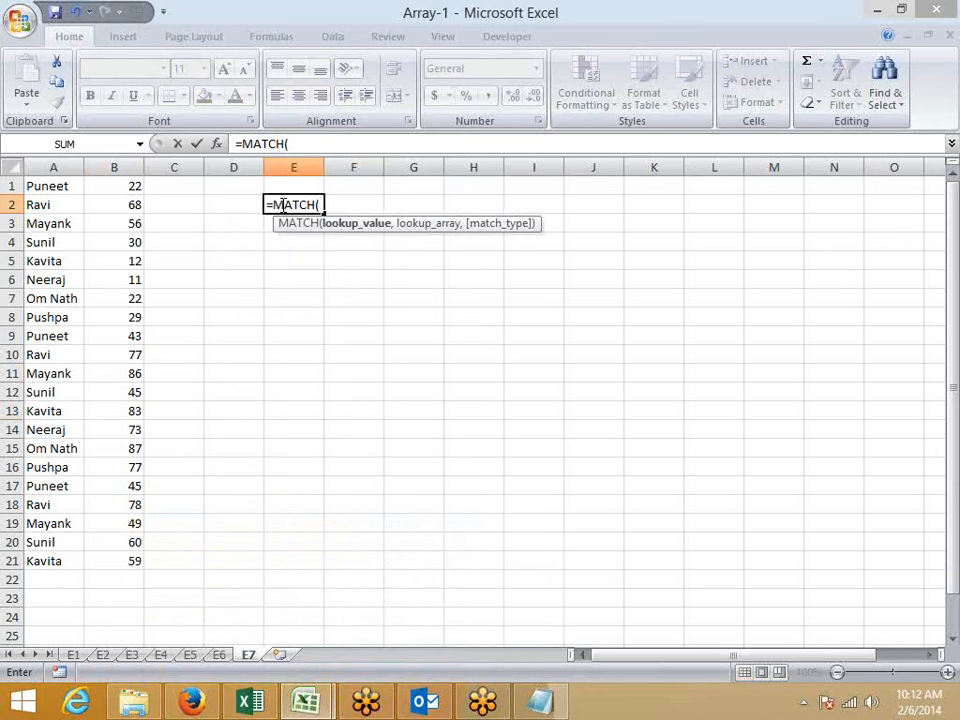
text(ma)
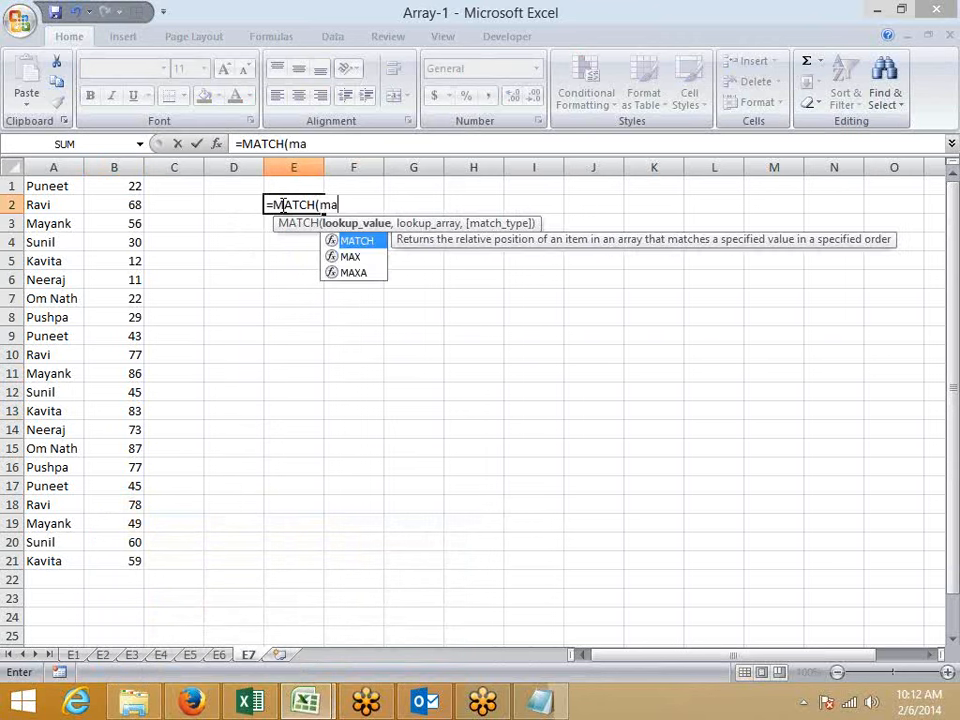
key(Down)
key(Tab)
key(Left)
key(Left)
key(Left)
key(ctrl+space)
text(,)
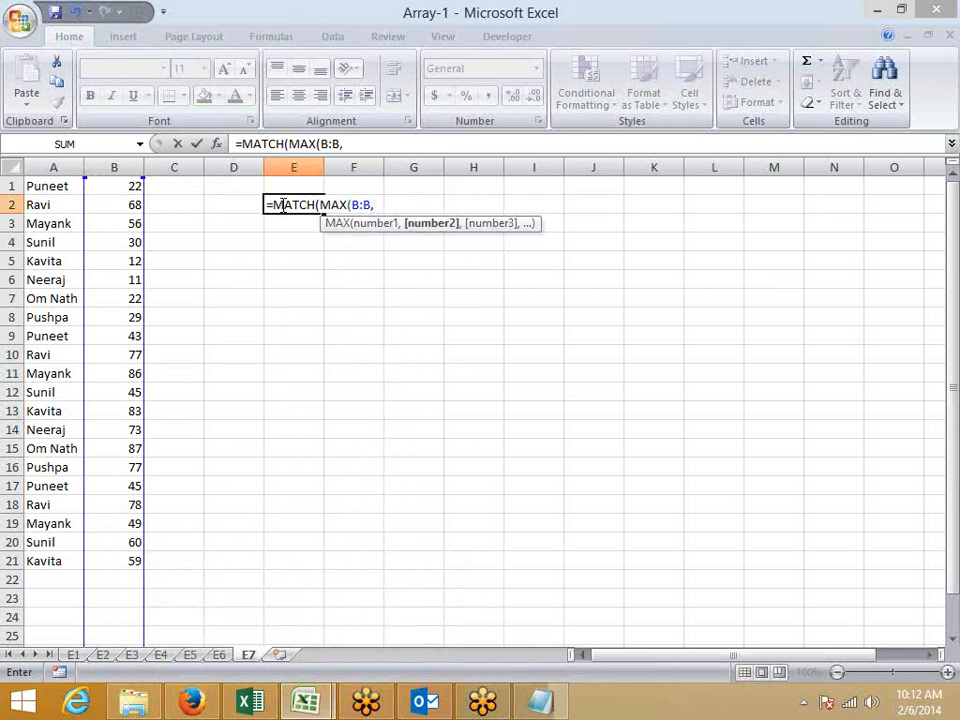
key(BackSpace)
key(BackSpace)
text(B),)
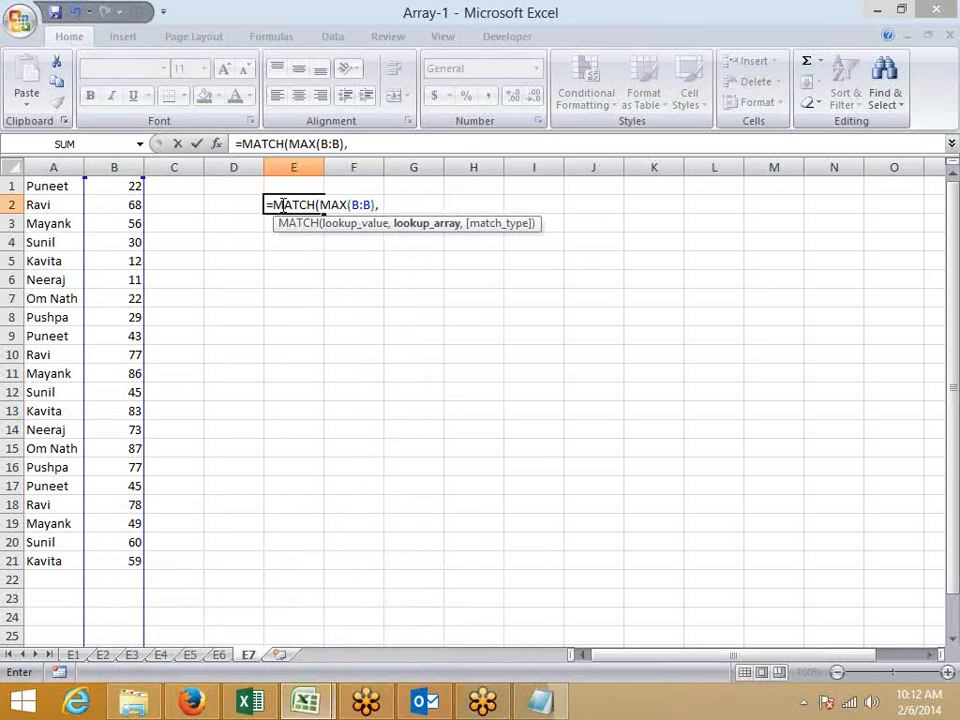
Complete the E2 formula as =MATCH(MAX(B:B),B:B,0) to find the row of the highest value in column B
key(Left)
key(Left)
key(Left)
key(ctrl+space)
text(,0)
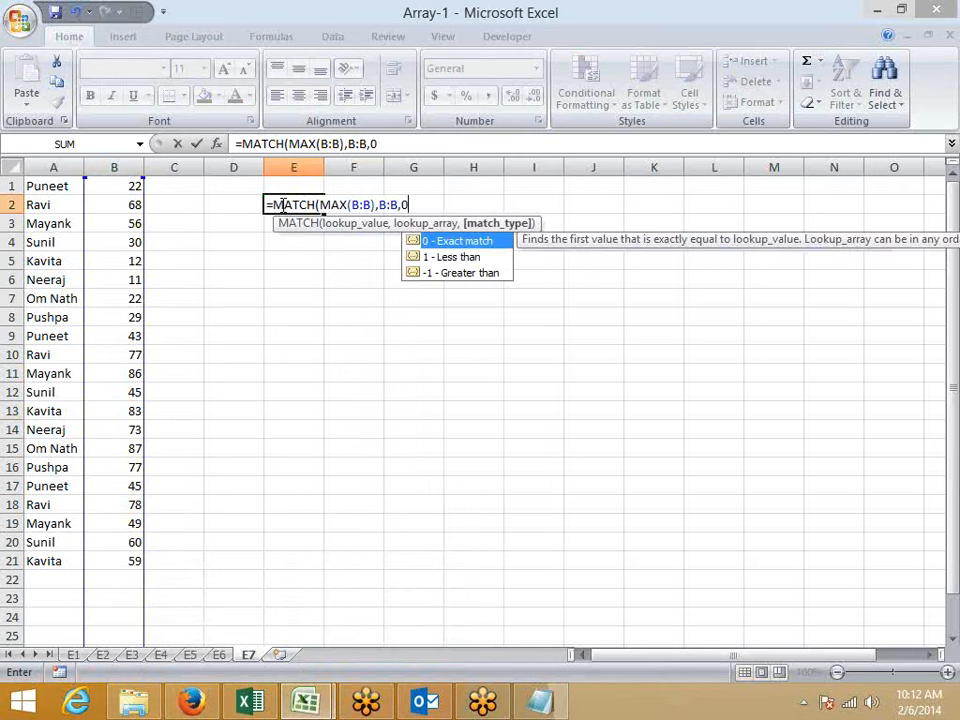
key(Return)
key(Return)
key(Up)
key(Right)
click(281, 204)
key(Left)
key(Left)
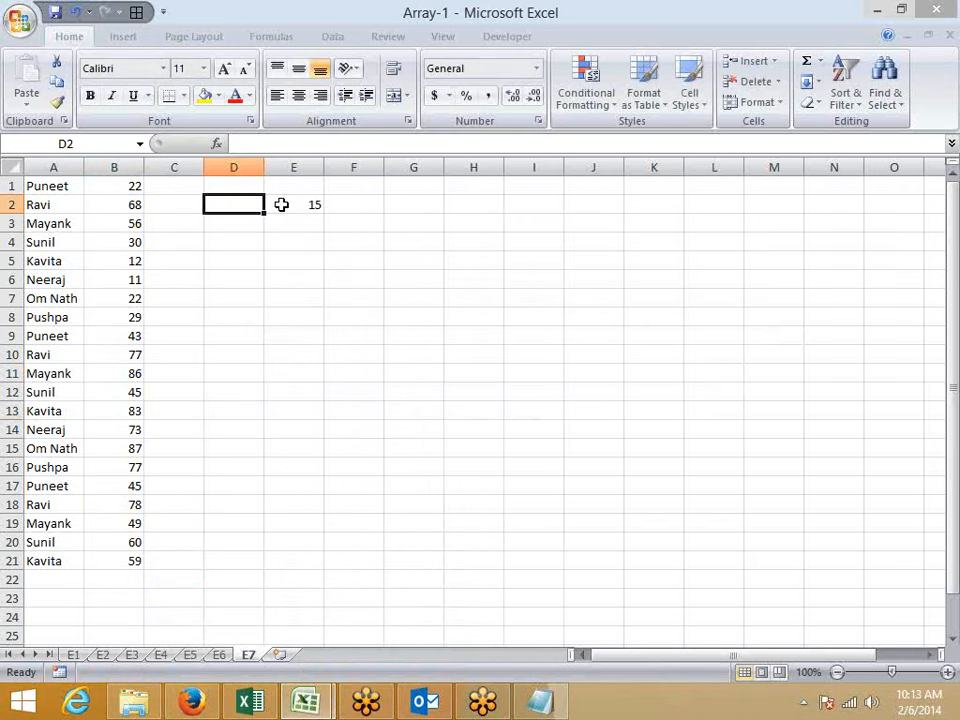
key(Right)
key(Right)
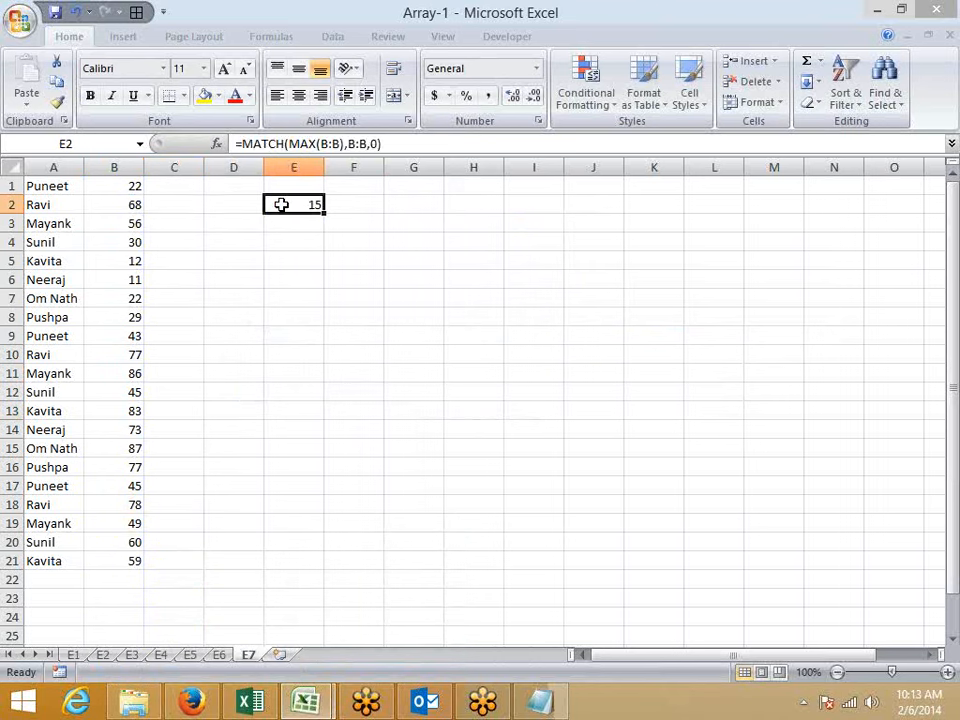
Enter =ADDRESS(E2,1) in F2 to build the column A cell address for the row number in E2
key(Right)
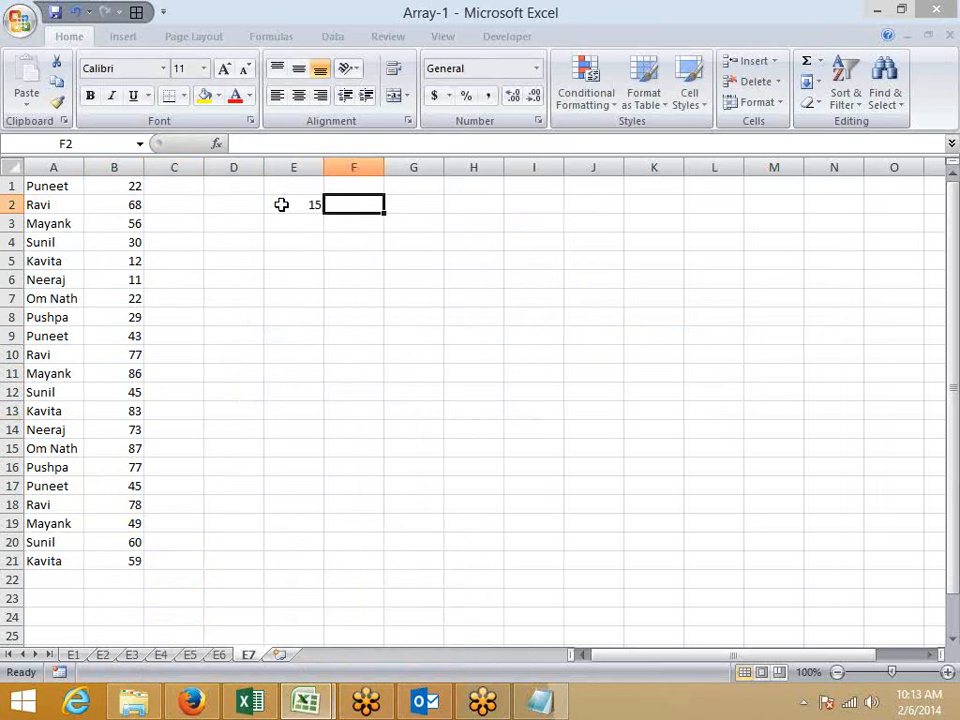
text(=ADDRESS()
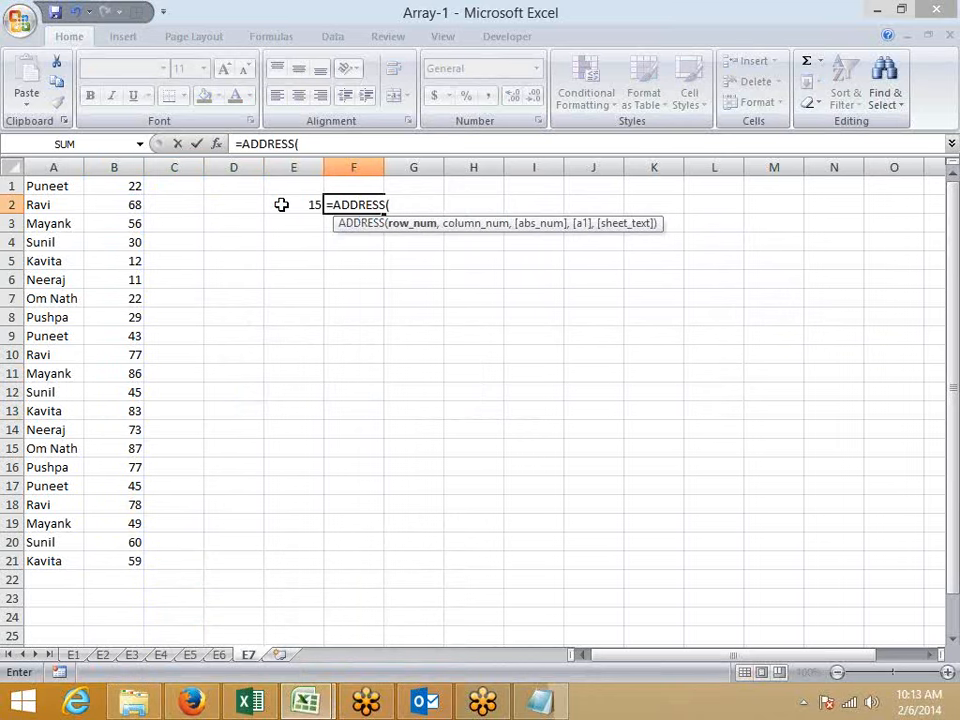
click(281, 204)
text(,1)
key(Return)
key(Up)
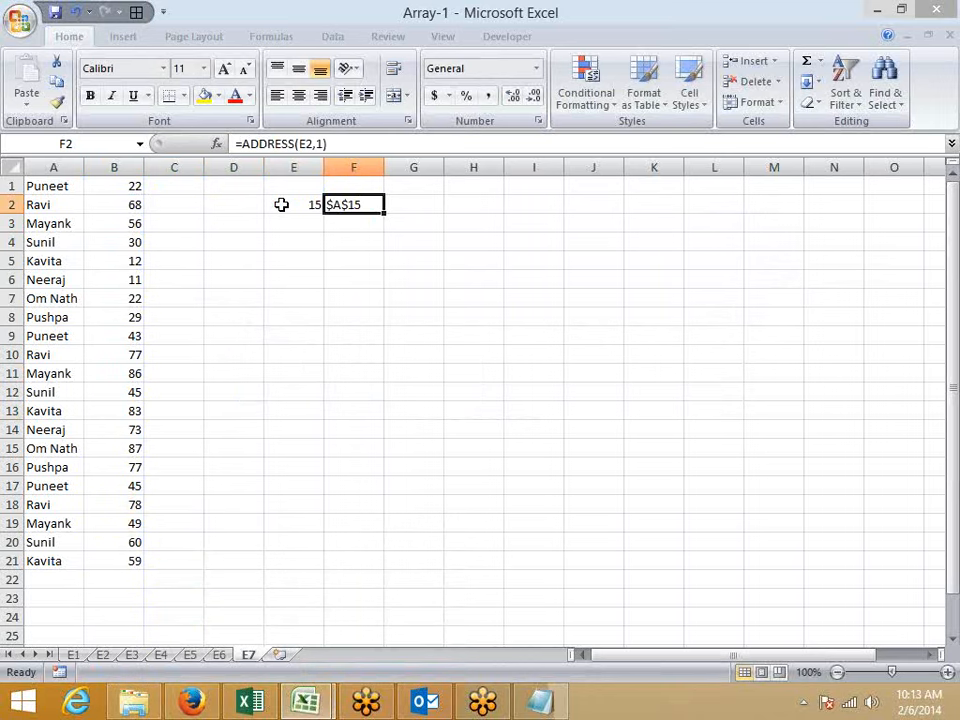
Try moving the data in A1:B21 to C5 and undo the move
key(Left)
key(Home)
key(Up)
key(ctrl+shift+Right)
key(ctrl+shift+Down)
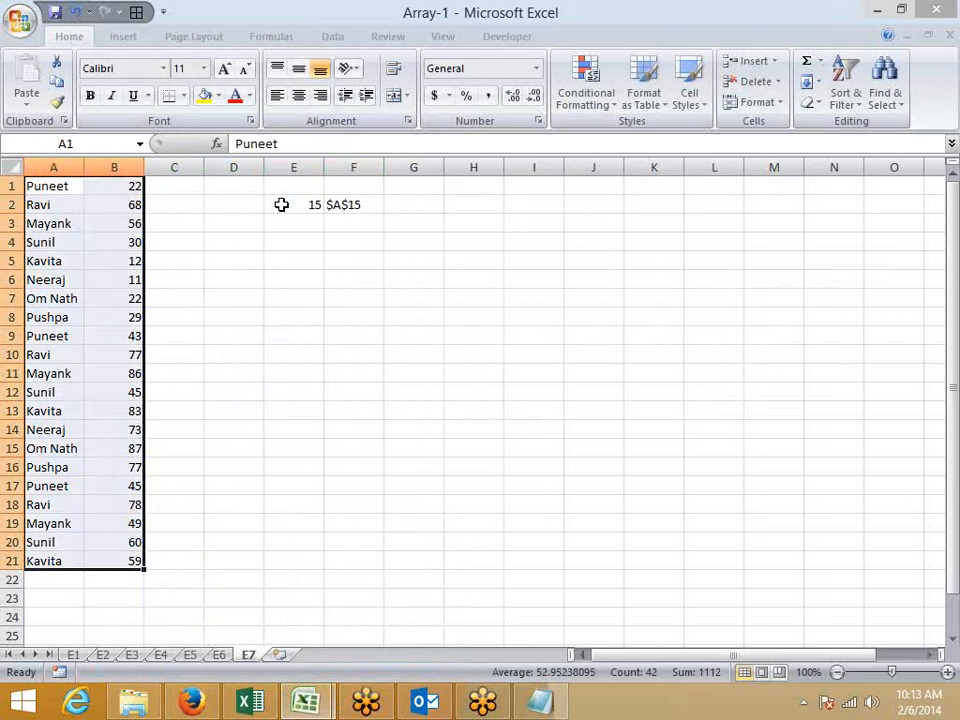
key(ctrl+x)
key(Down)
key(Right)
key(Right)
key(Down)
key(Down)
key(Down)
key(Return)
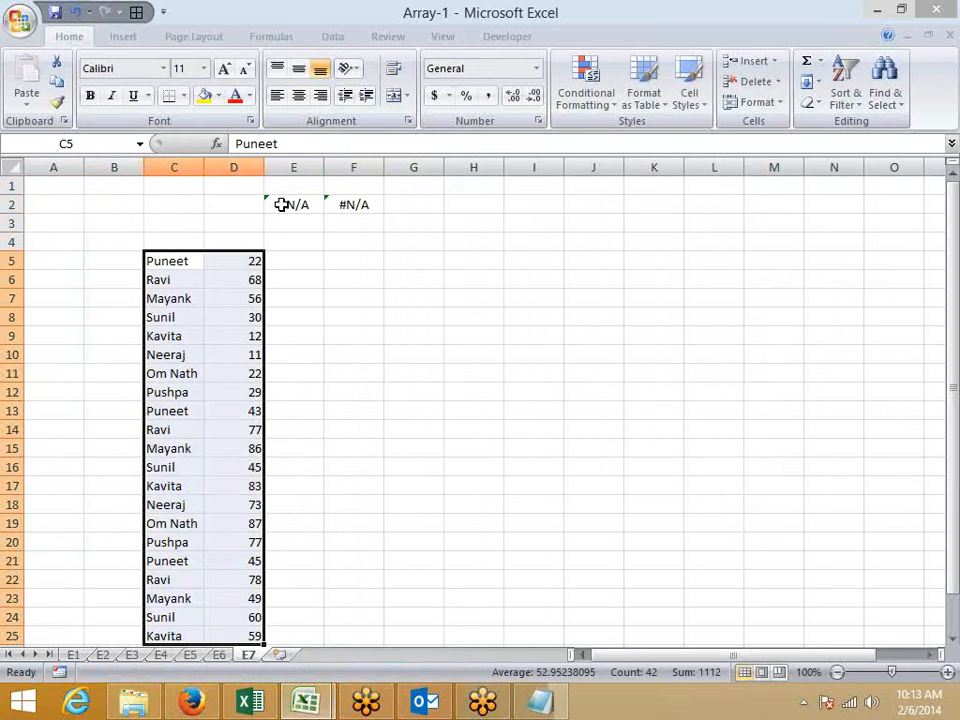
key(ctrl+z)
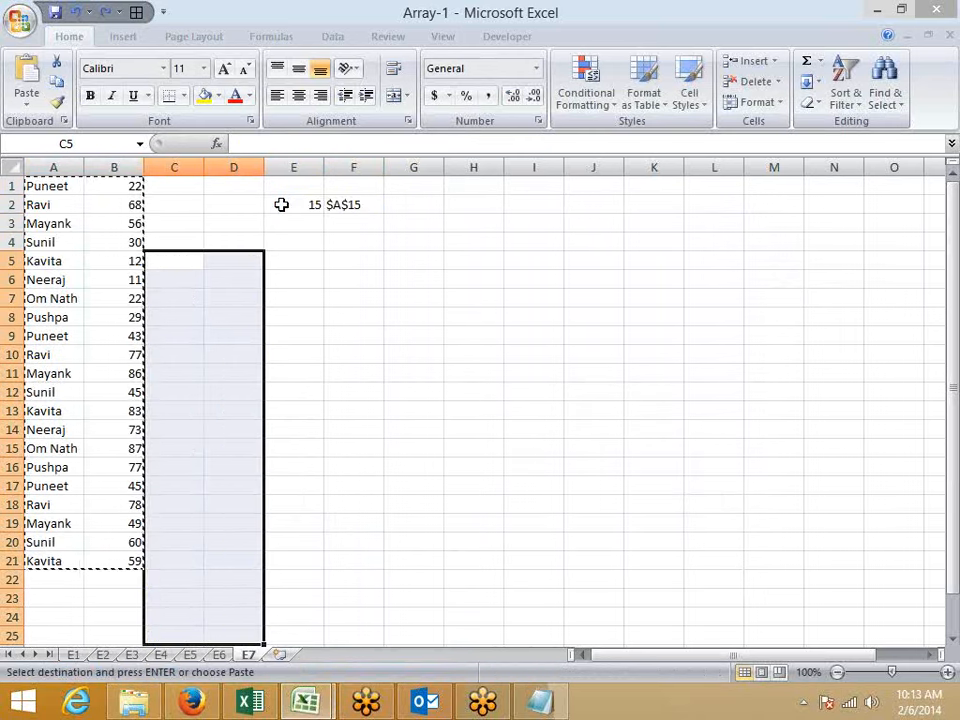
key(Escape)
Start a formula in E4 with =MIN(IF( and B1:B21 as the first part of the logical test
key(Right)
key(Up)
key(Right)
key(Up)
key(Down)
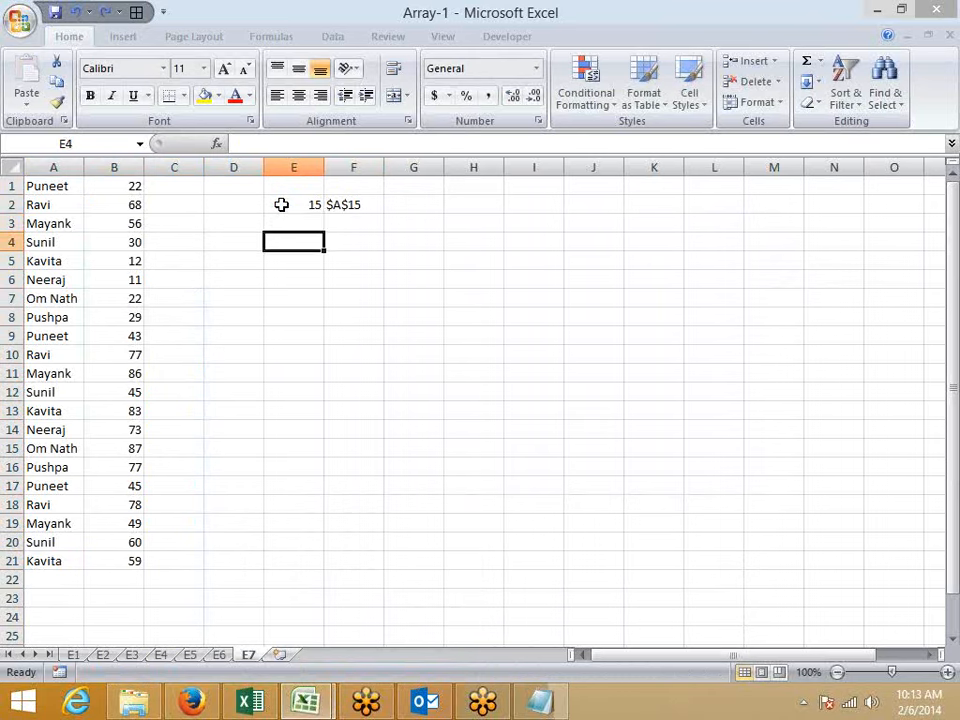
text(=MID)
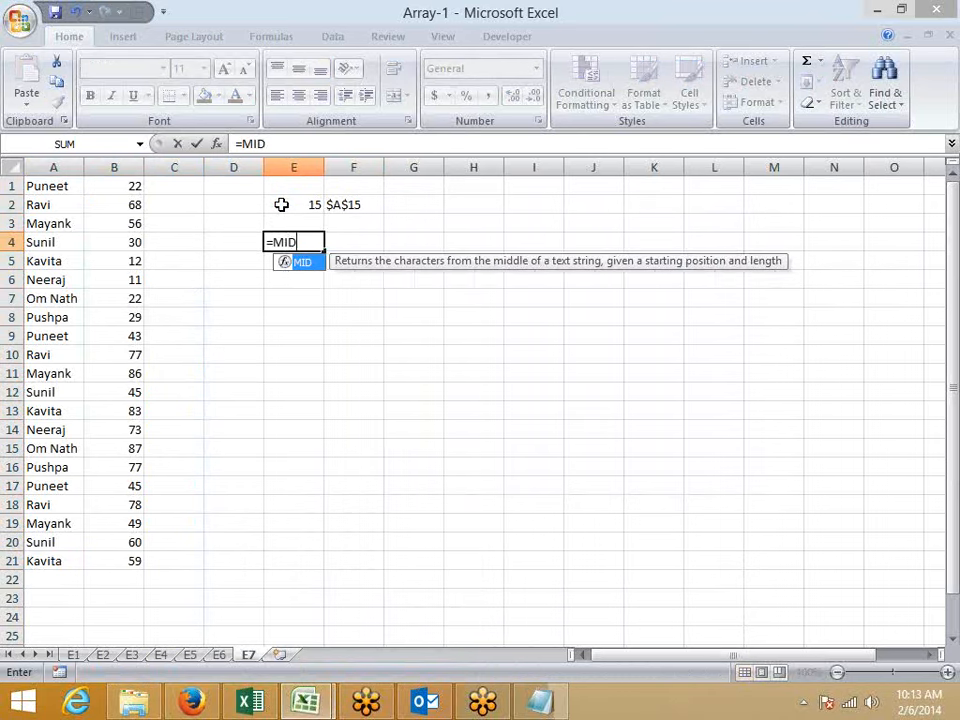
key(BackSpace)
text(N)
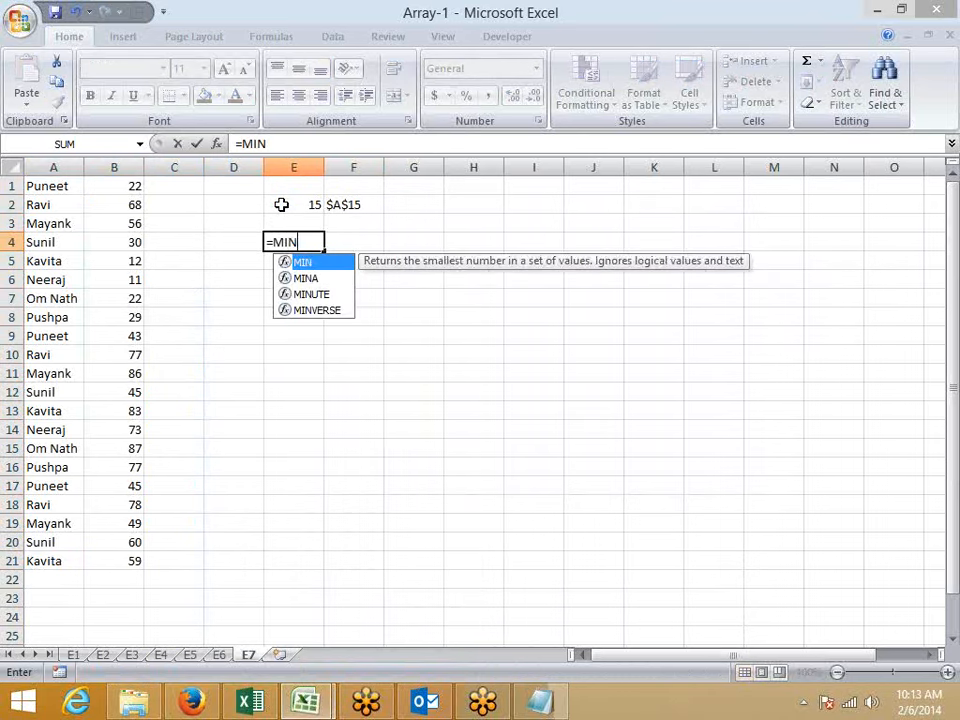
text((IF()
key(Left)
key(Left)
key(Left)
key(Left)
key(Right)
key(Up)
key(Up)
key(Up)
key(ctrl+shift+Down)
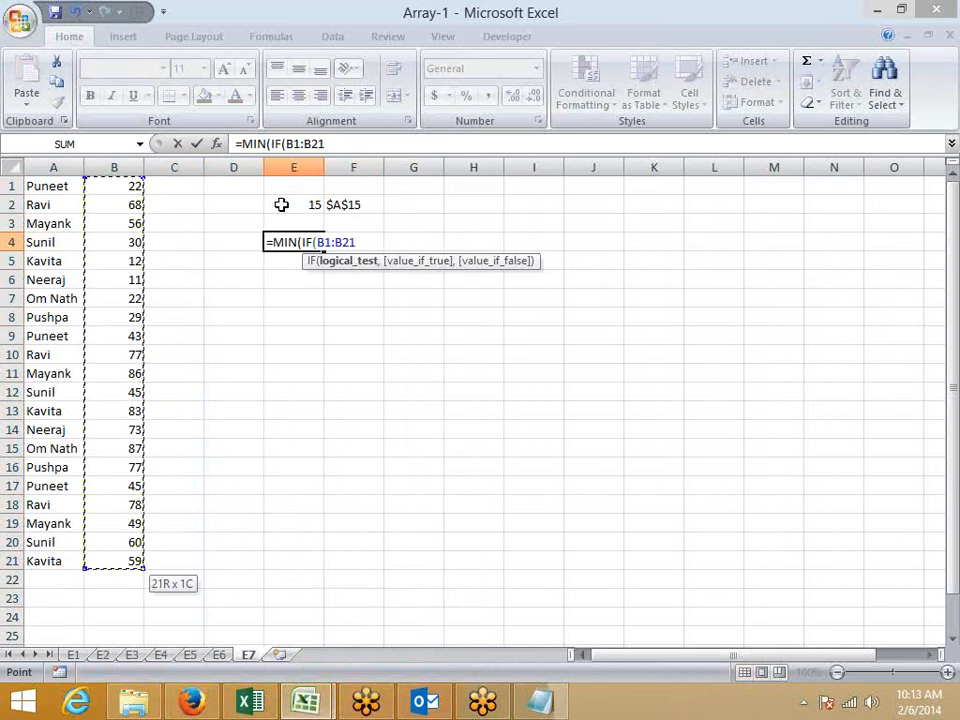
Complete the IF logical test in the E4 formula as B1:B21=MAX(B1:B21)
text(=MA)
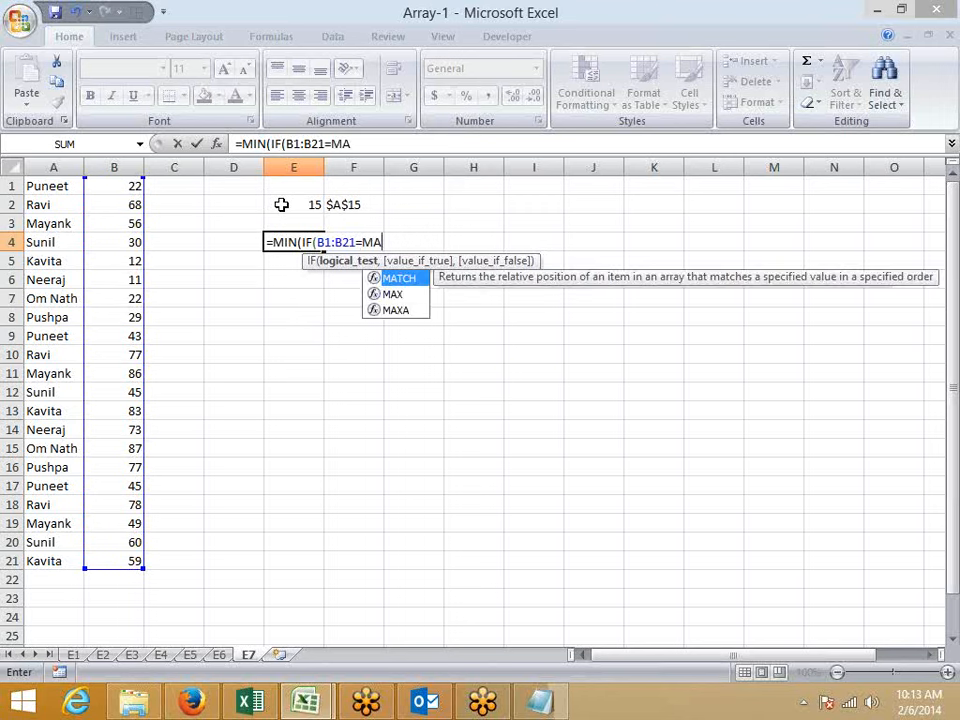
key(Down)
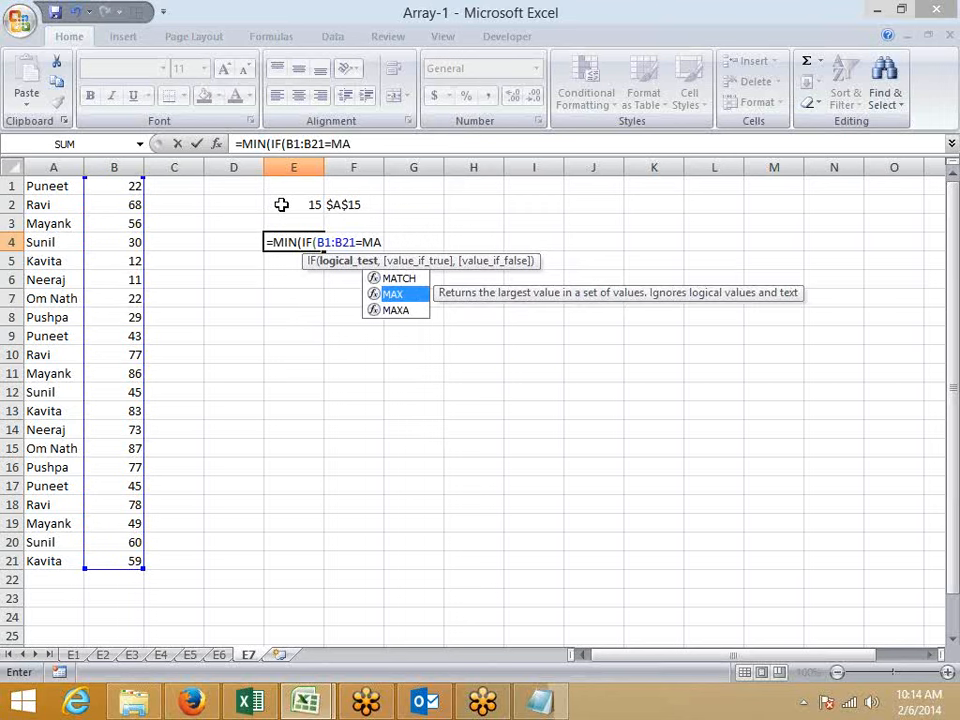
key(Tab)
key(Left)
key(Left)
key(Left)
key(Up)
key(Up)
key(Up)
key(ctrl+shift+Down)
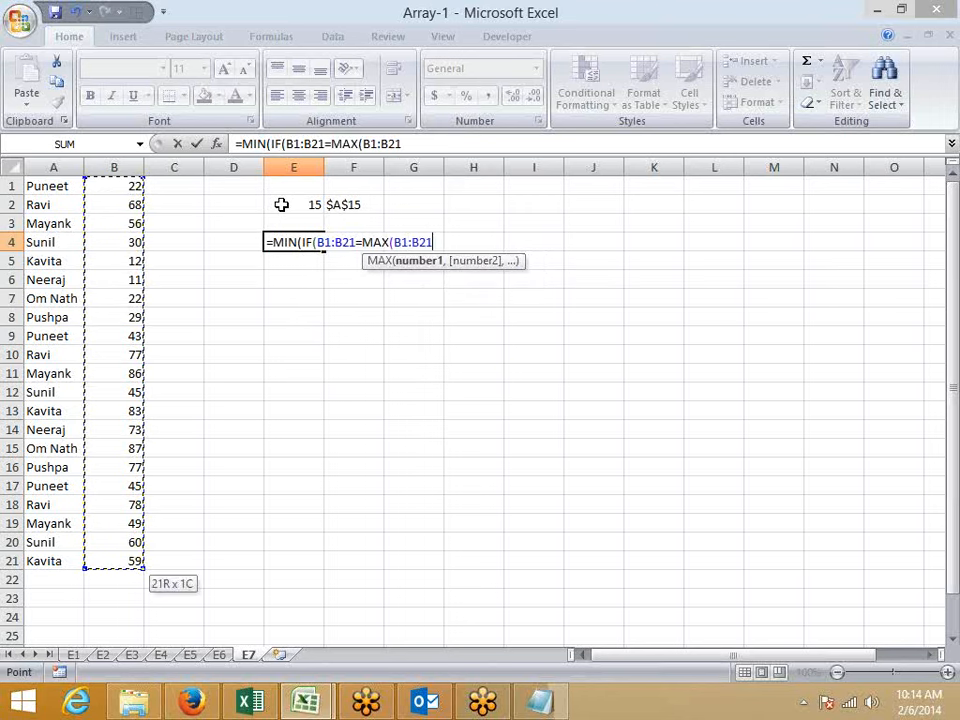
text())
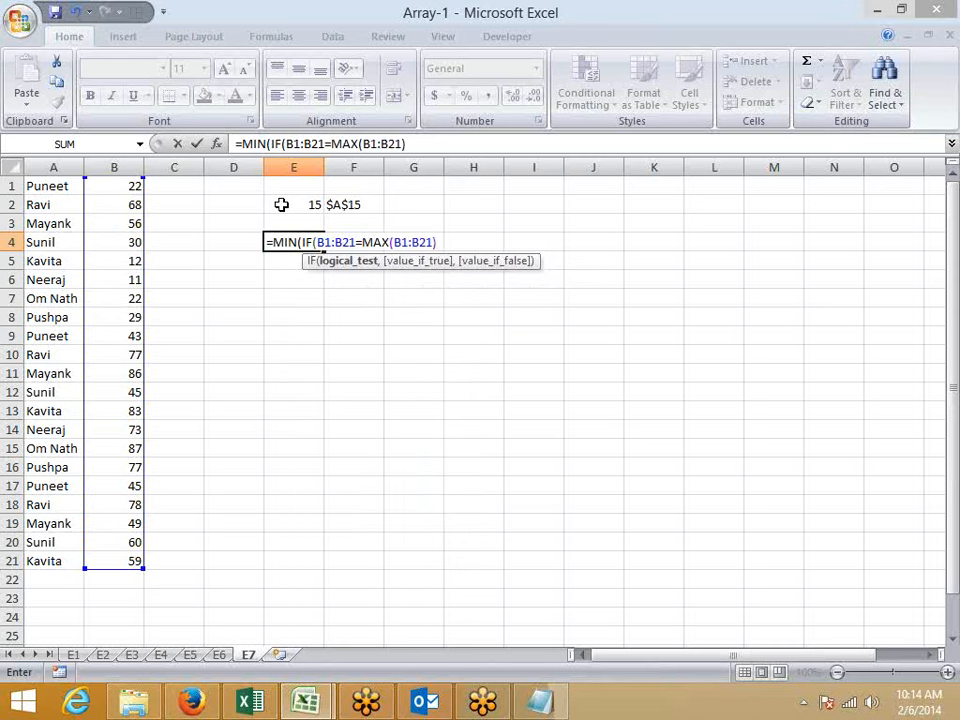
Finish the E4 formula with ROW(B1:B21) as the value if true and "" as the value if false
text(,RO)
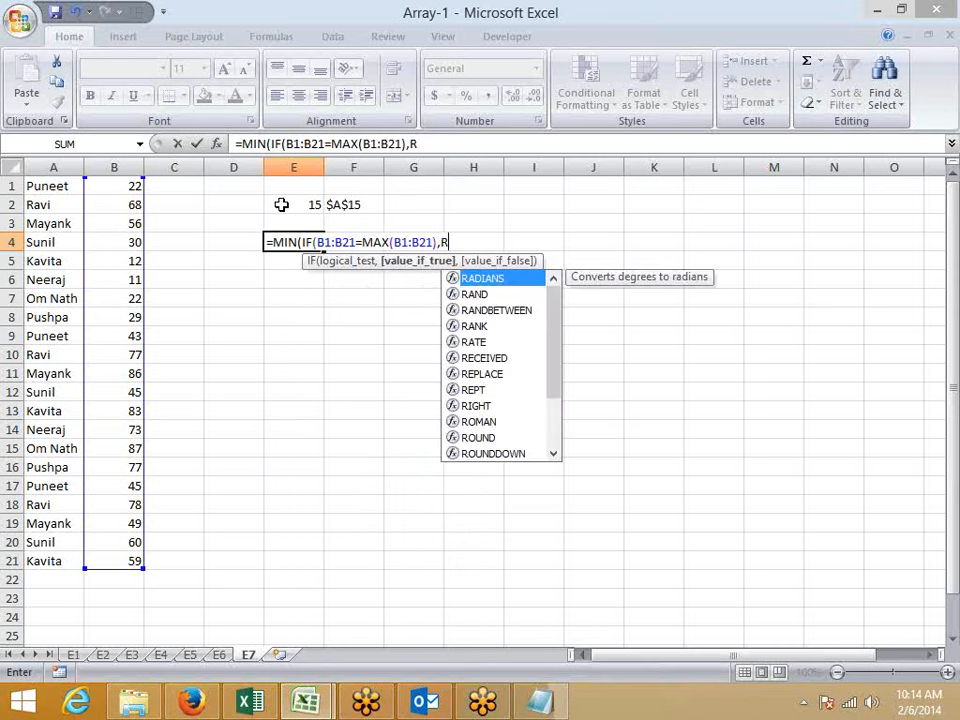
key(Down)
key(Down)
key(Down)
key(Down)
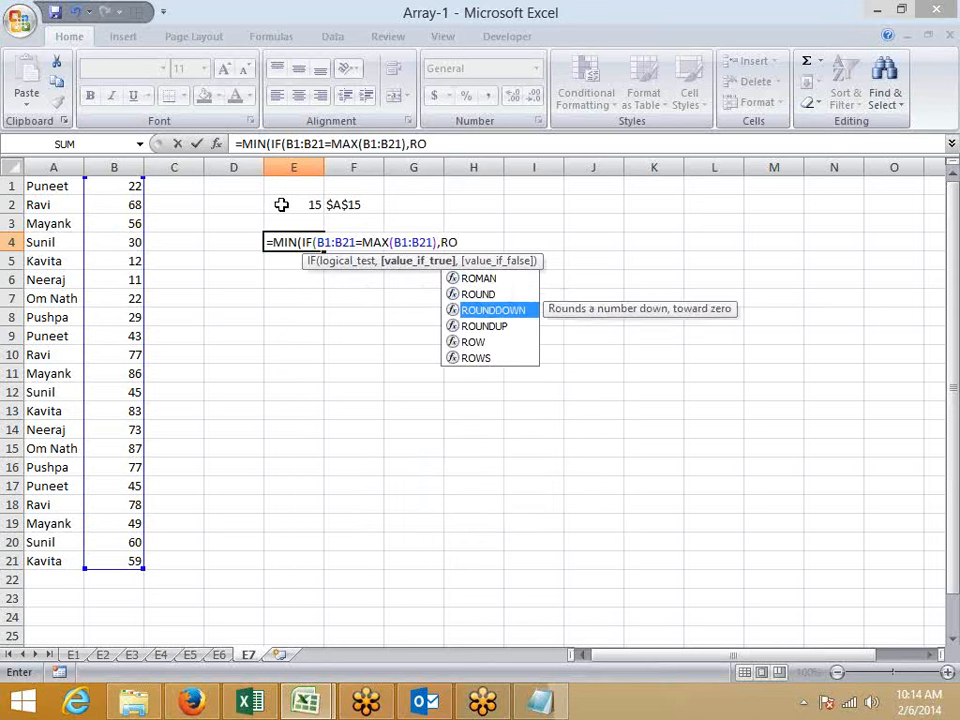
key(Tab)
key(Left)
key(Left)
key(Left)
key(Left)
key(Right)
key(Up)
key(Up)
key(Up)
key(ctrl+shift+Down)
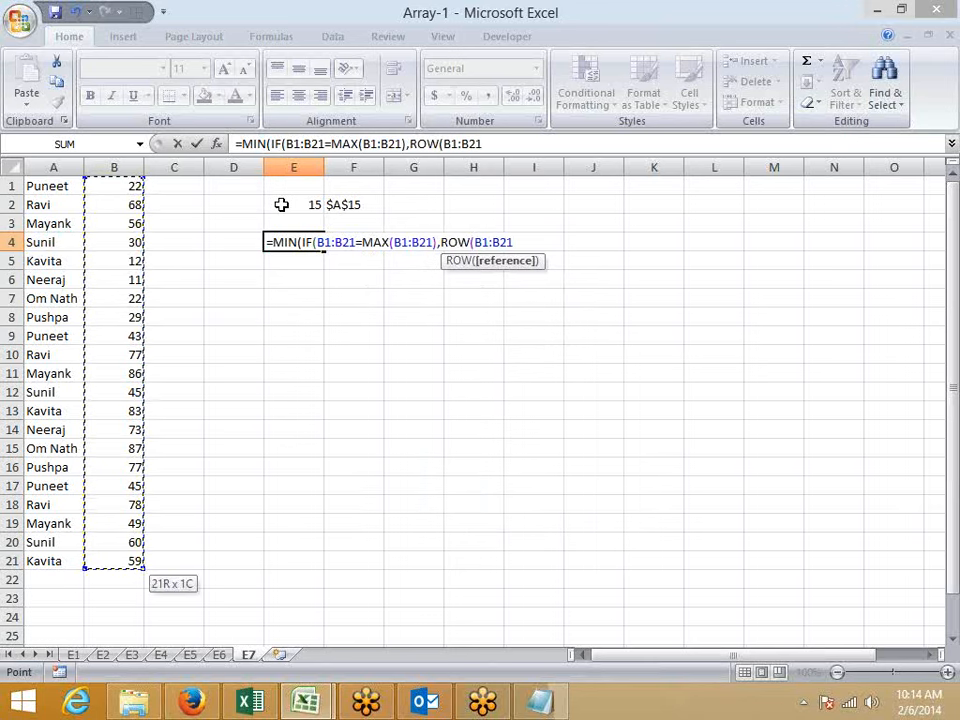
text(),""))
key(Return)
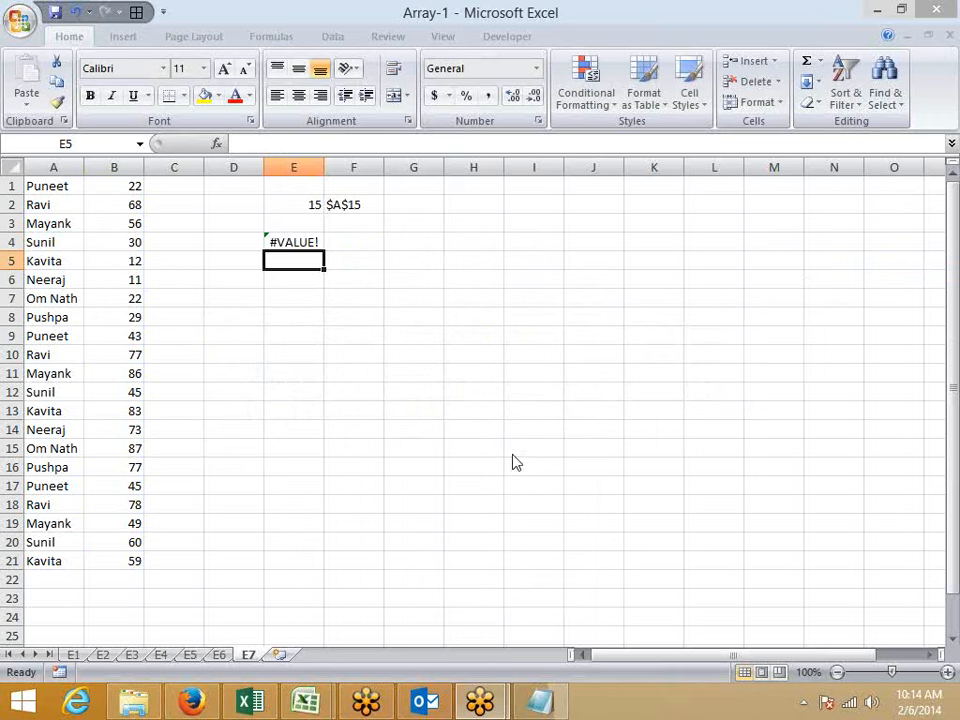
Re-enter the MIN(IF) formula in E4 as an array formula
click(529, 411)
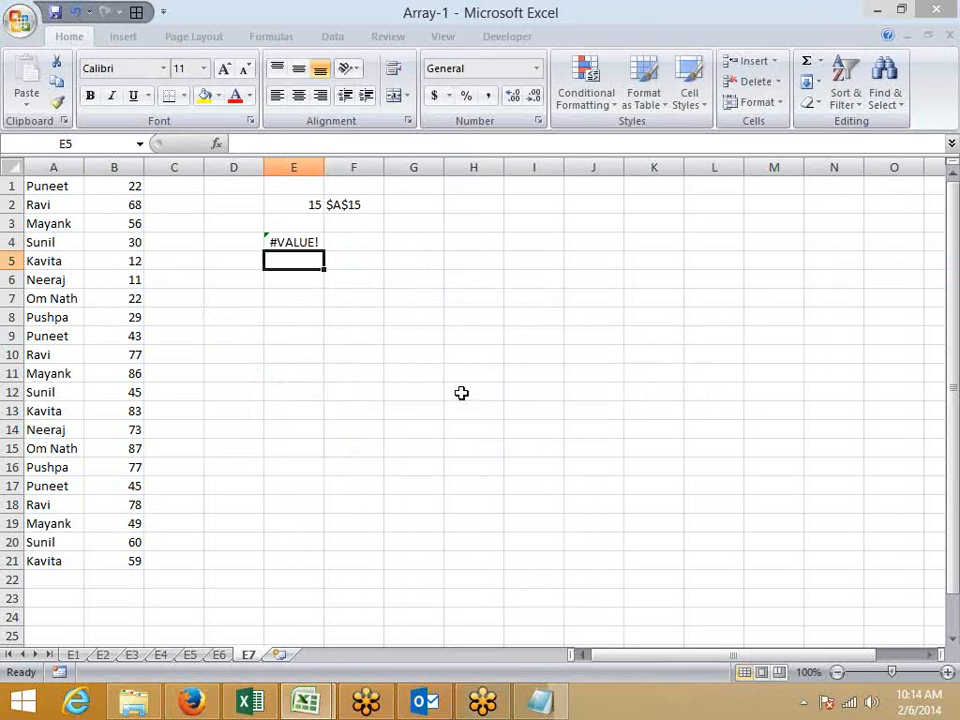
click(313, 243)
key(F2)
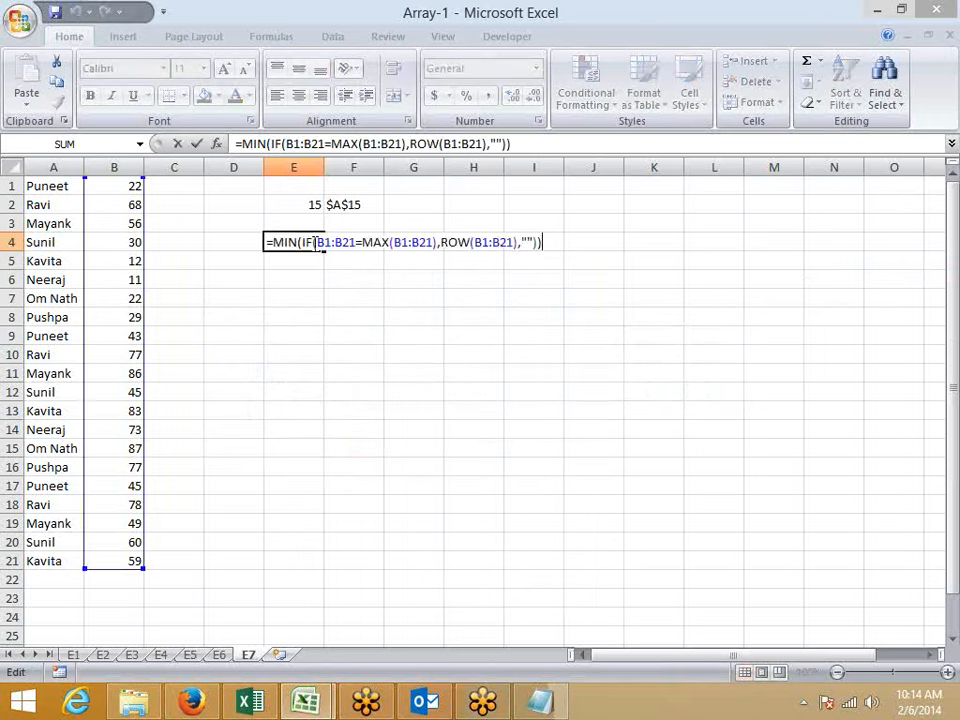
key(ctrl+shift+Return)
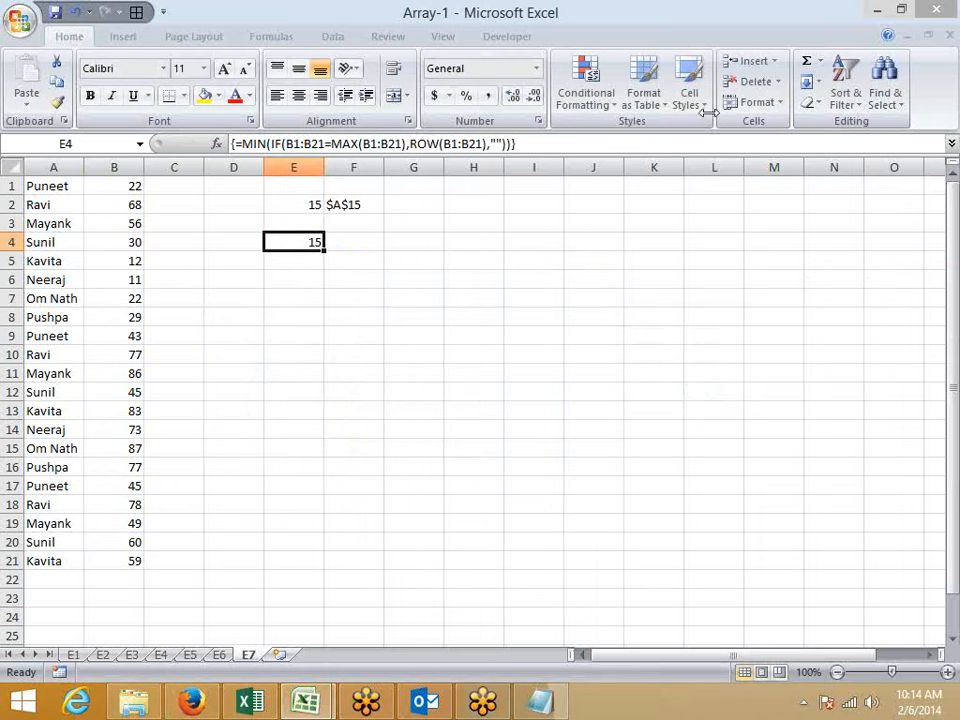
Evaluate the E4 array formula stage by stage, through the MAX, comparison, ROW and IF parts
click(279, 39)
click(740, 102)
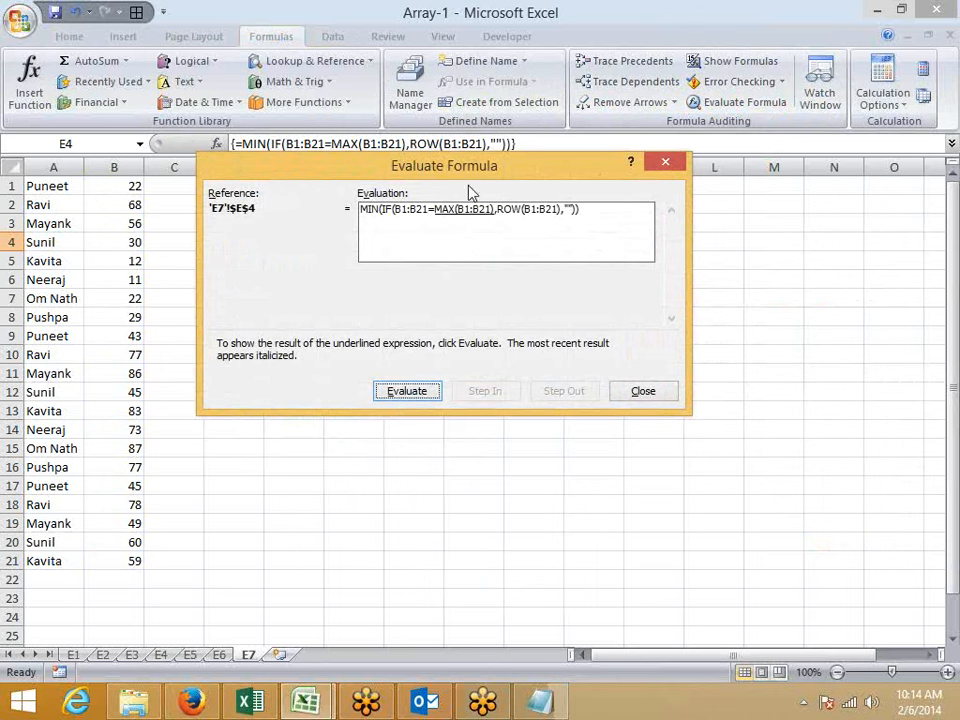
click(417, 402)
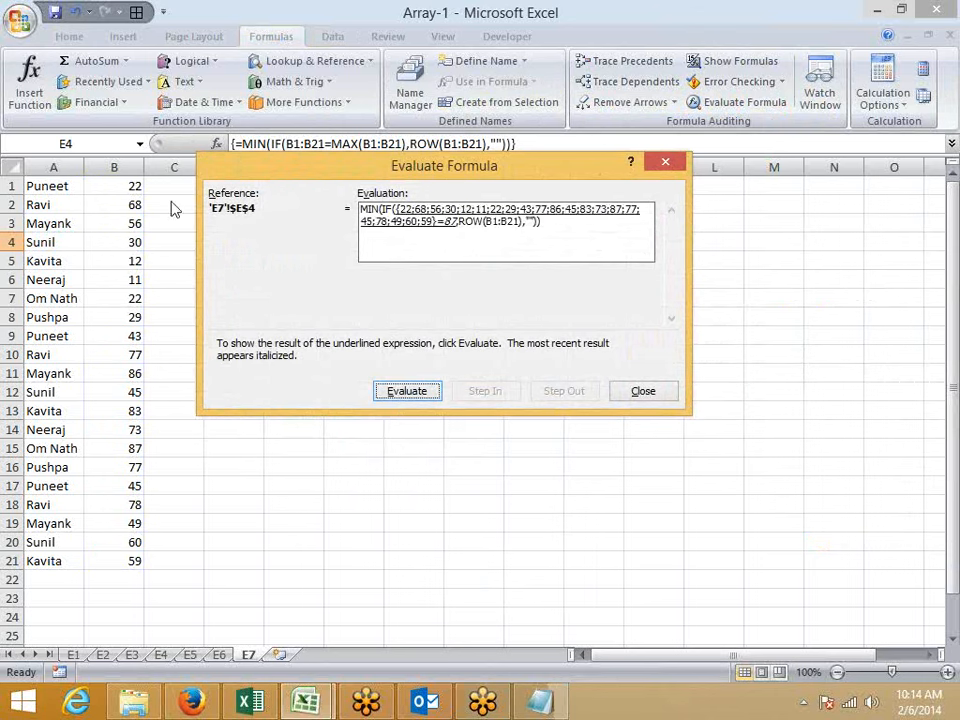
click(413, 395)
click(410, 393)
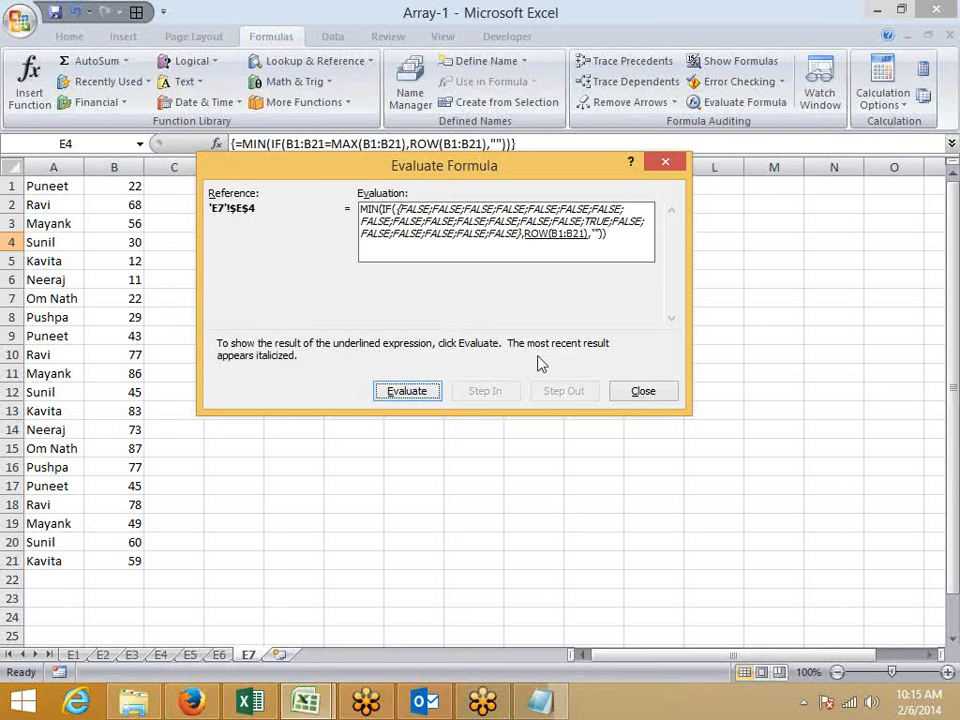
click(423, 396)
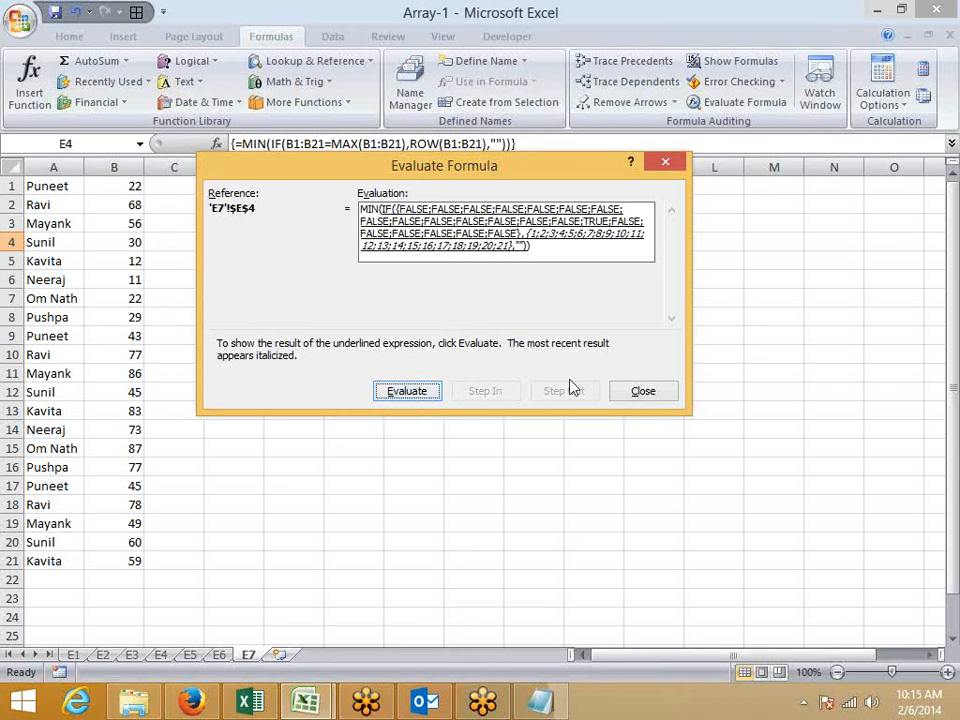
click(415, 397)
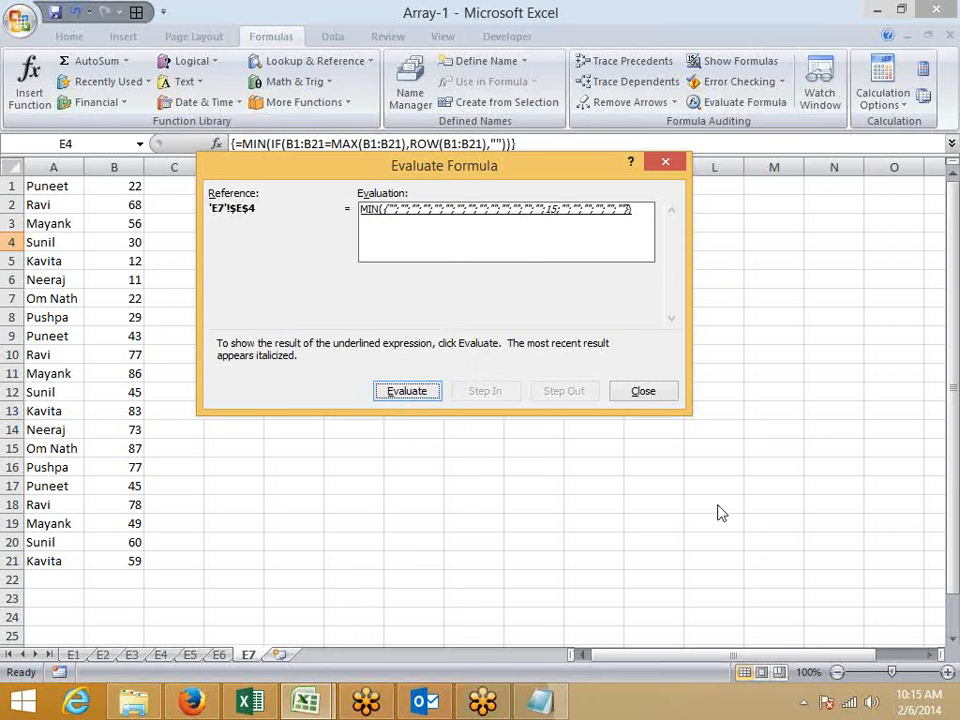
Move the Evaluate Formula dialog clear of E4, evaluate the remaining MIN part and close the dialog
click(943, 57)
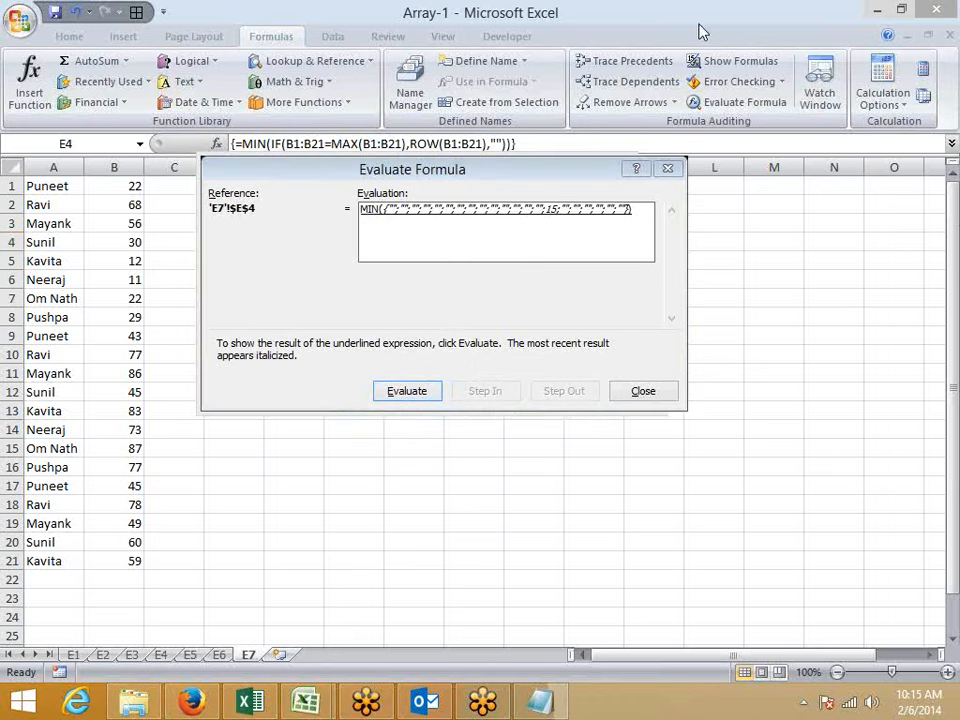
click(534, 251)
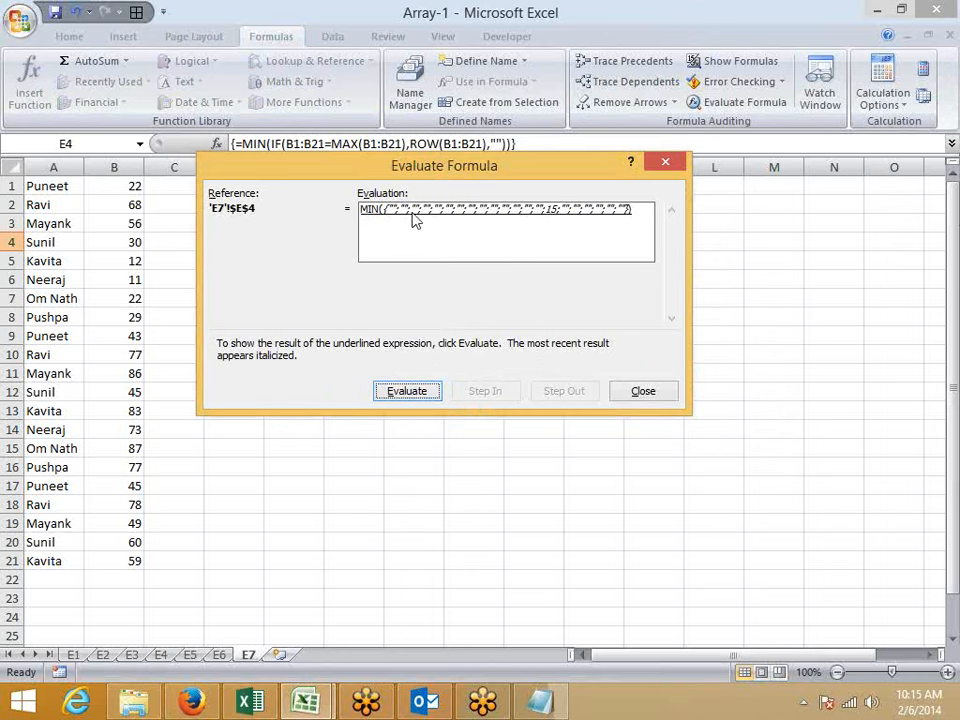
drag(431, 165, 577, 238)
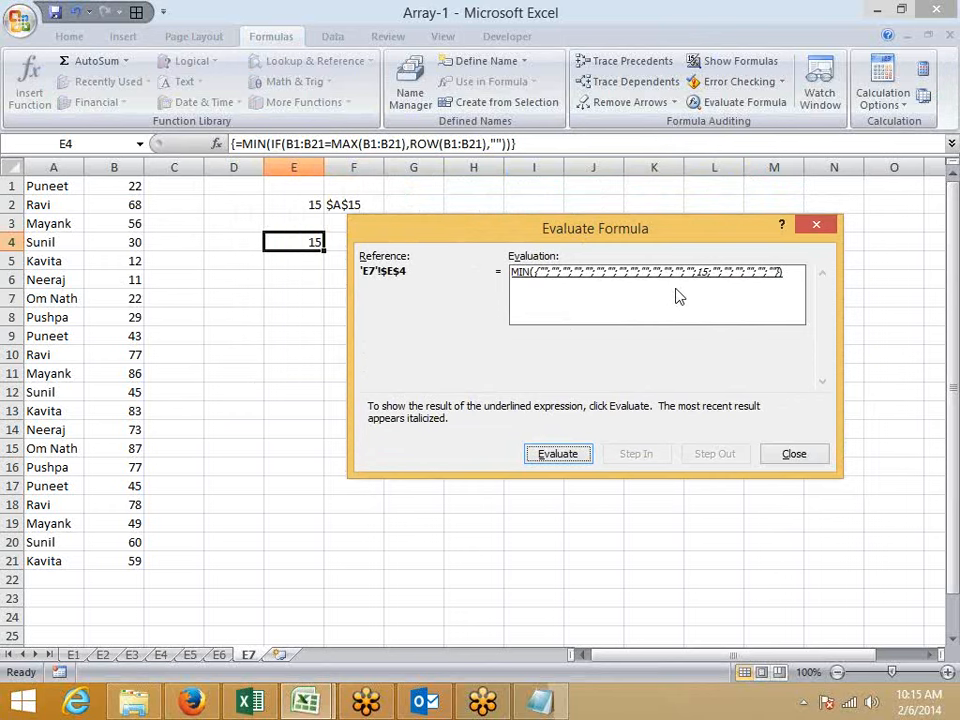
click(575, 463)
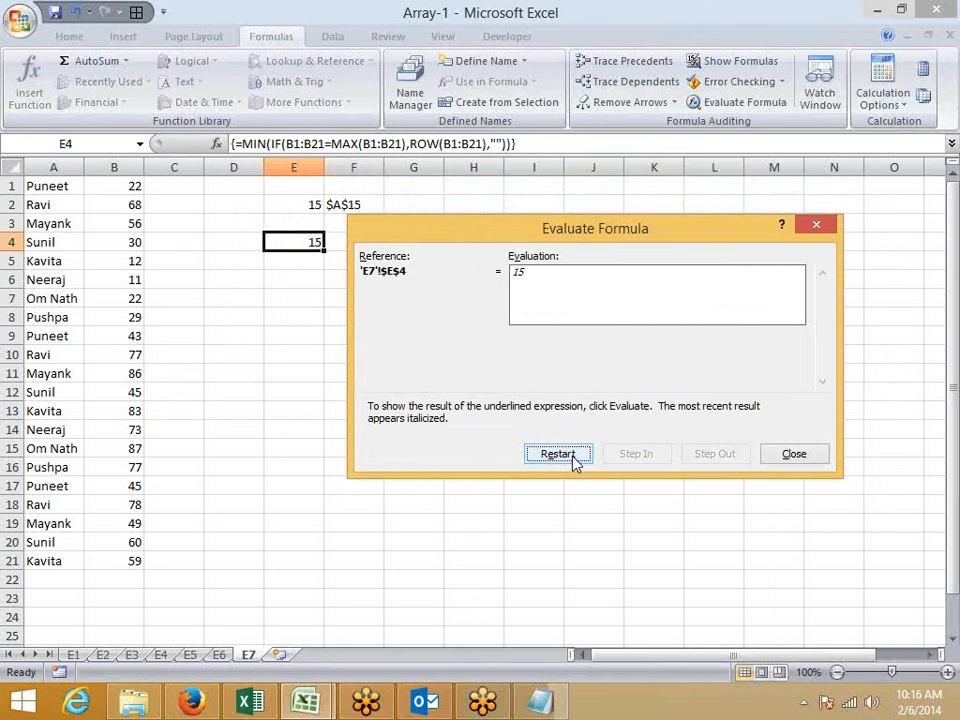
click(790, 457)
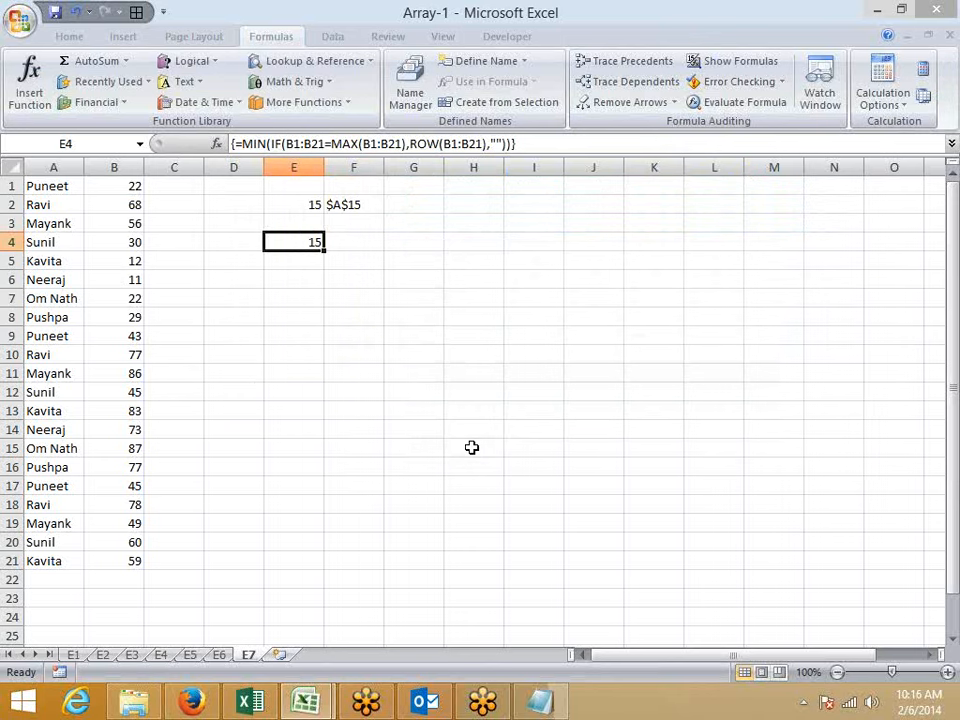
Enter ="a"&E4 in F4 to build the cell address from the row number, and review both formulas
click(347, 241)
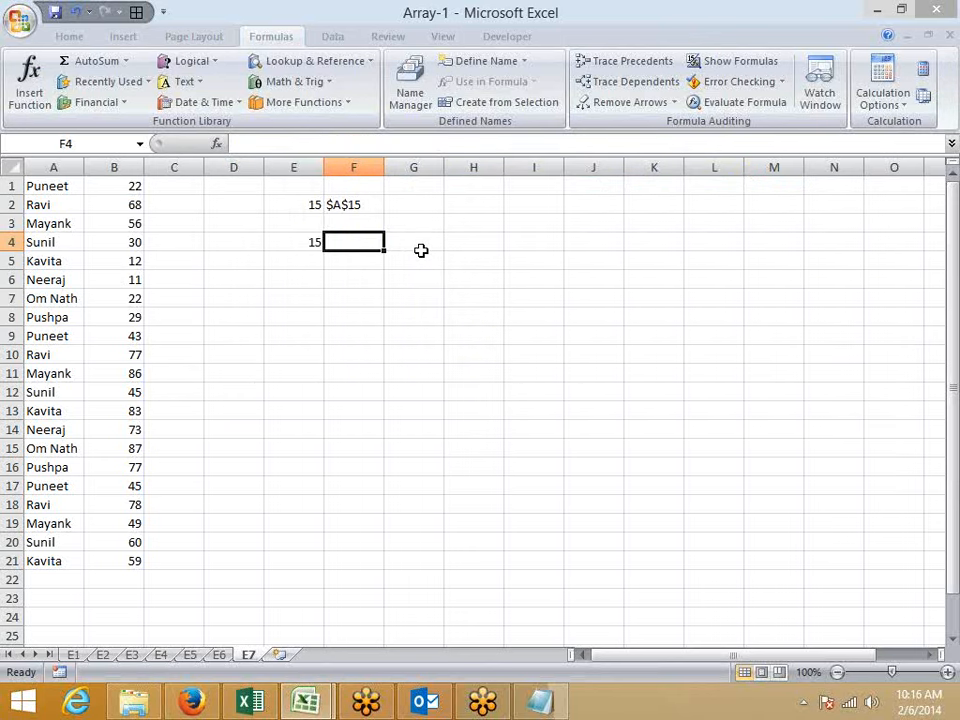
key(Left)
key(Right)
text(=)
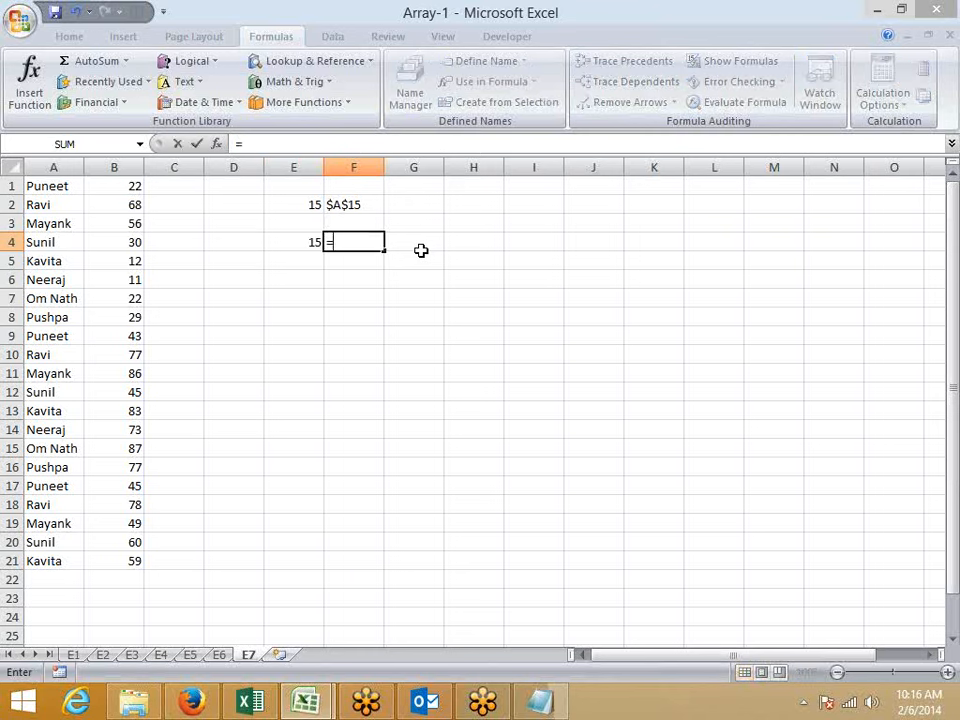
text("a"&)
key(Left)
key(Return)
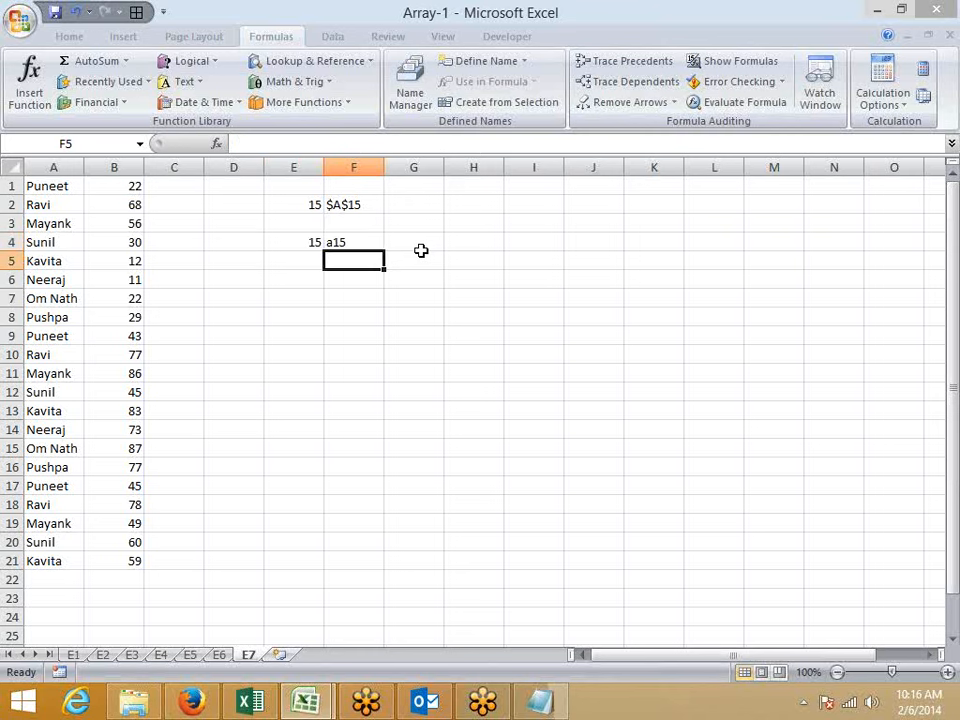
key(Up)
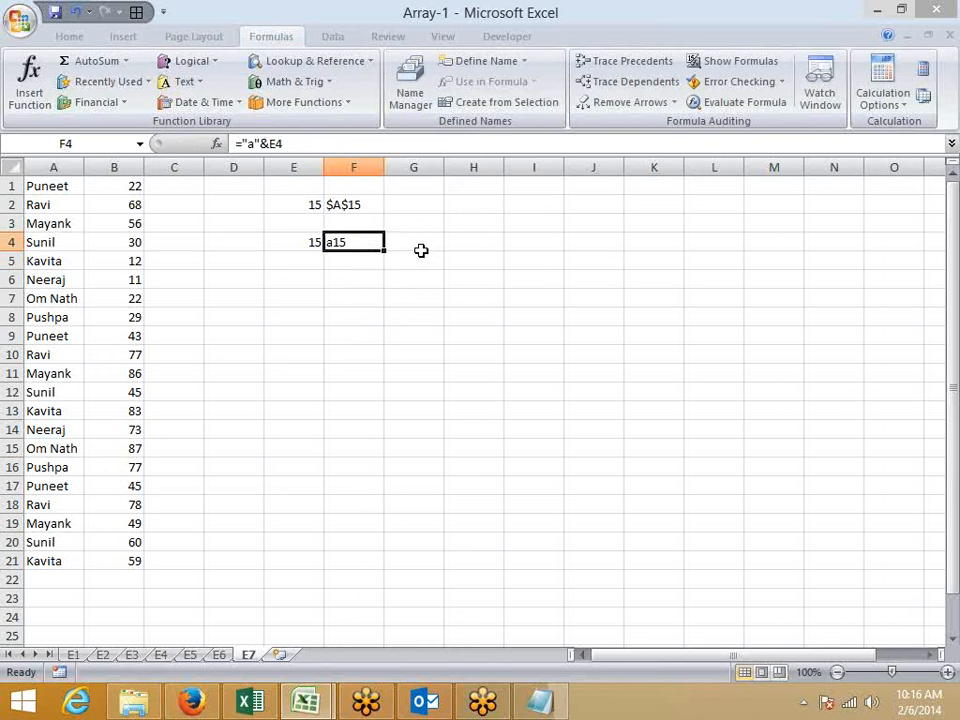
key(Left)
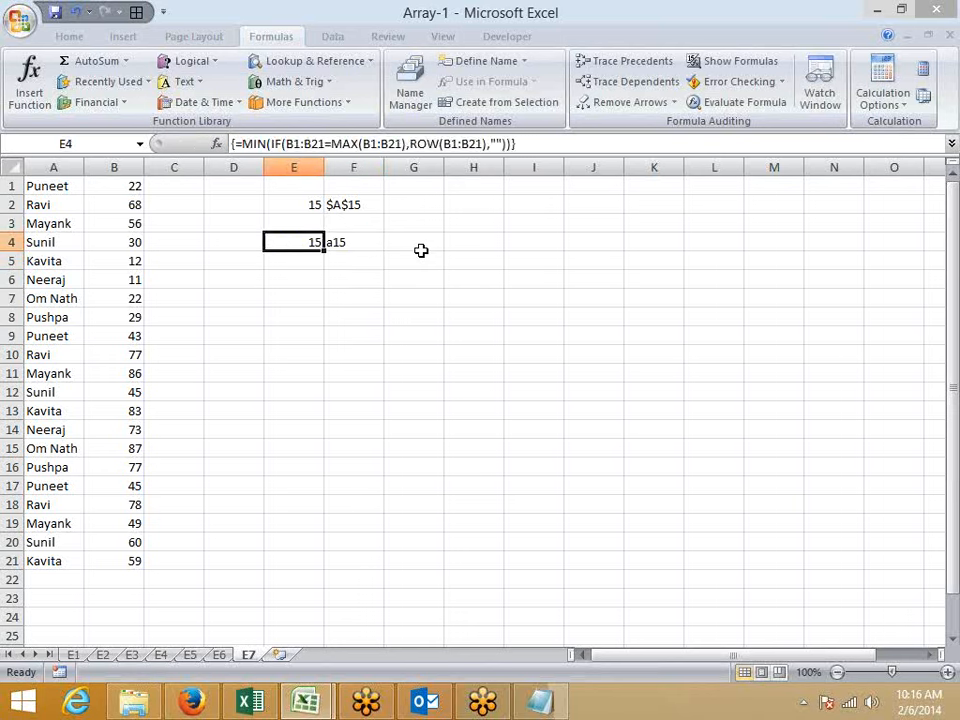
Enter the second person's name from column A, in capitals, as the lookup value in D6
key(Down)
key(Down)
key(Left)
text(rA)
key(BackSpace)
key(Escape)
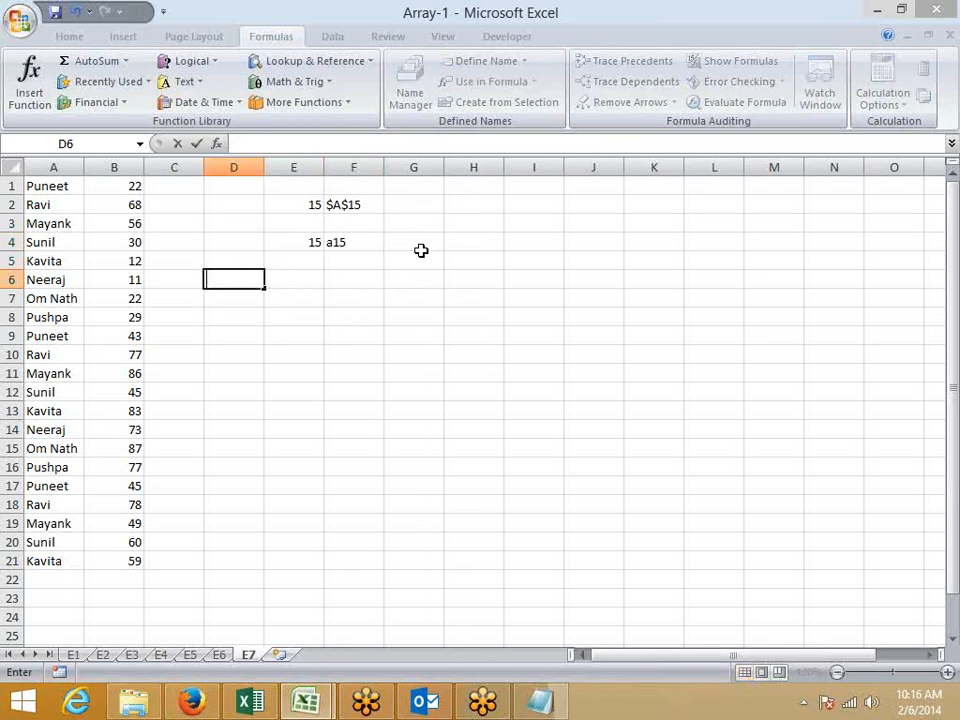
text(r)
key(Escape)
text(RA)
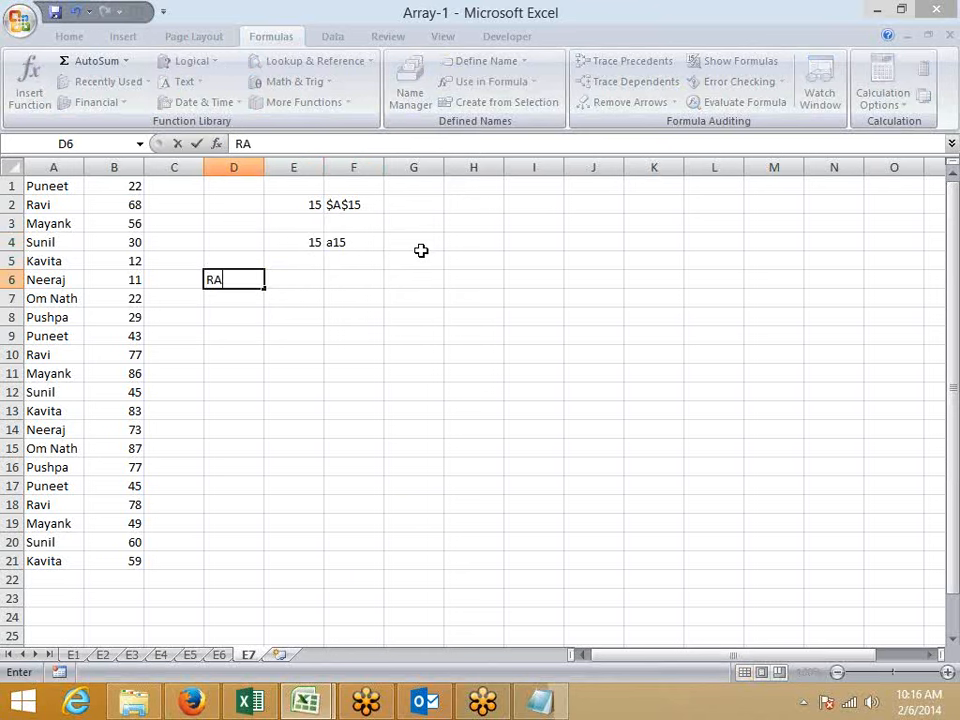
text(VI)
key(Return)
key(Up)
key(Right)
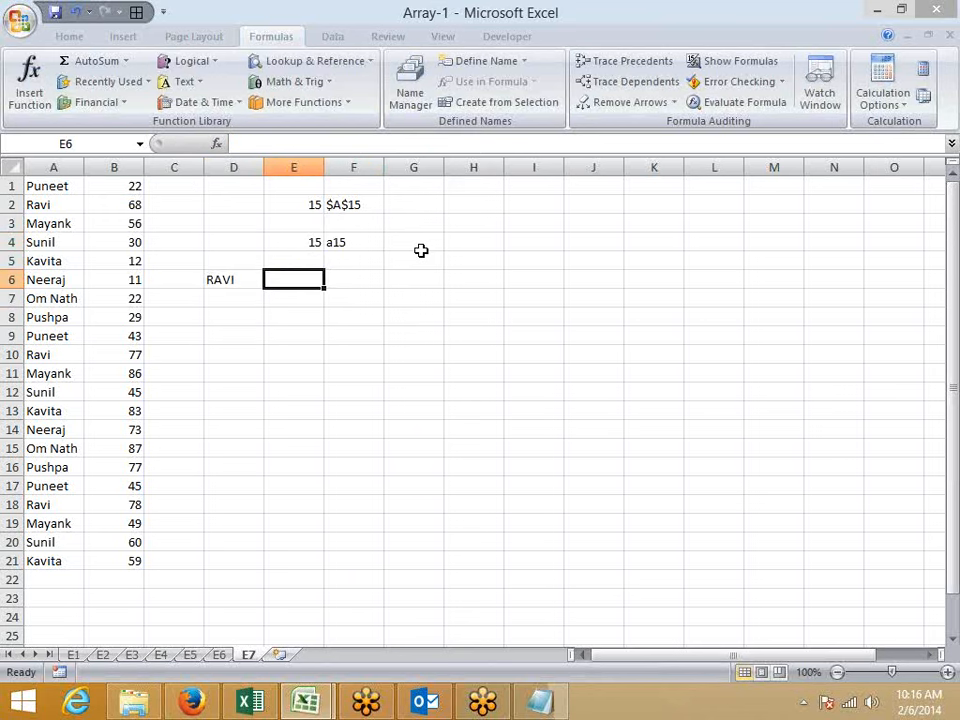
Look through the names in column A and their values in column B
key(Left)
key(Left)
key(Left)
key(Left)
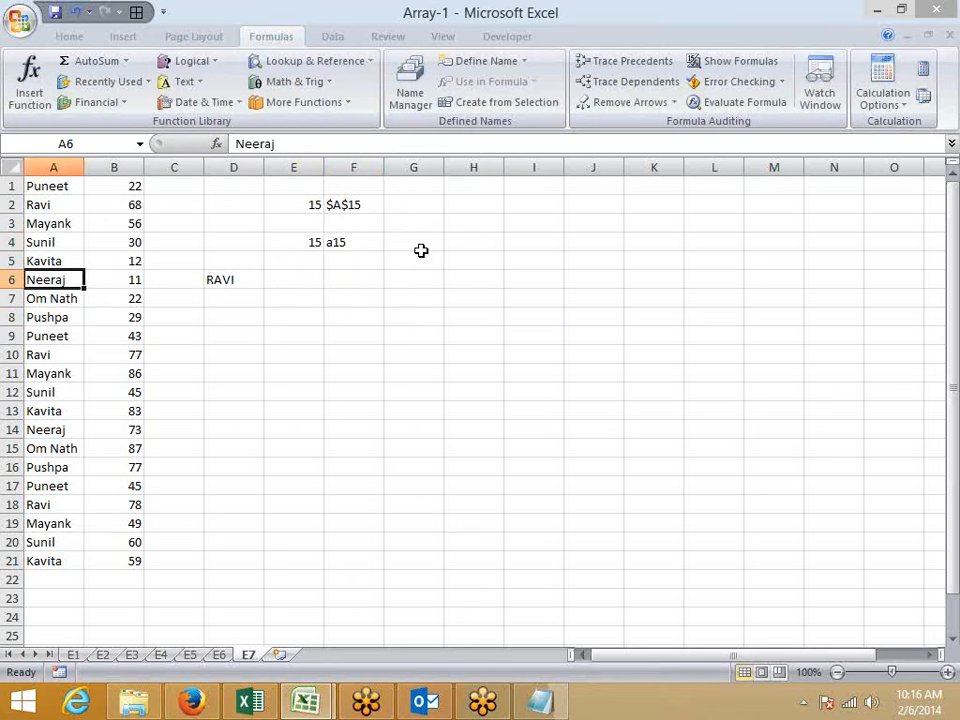
key(Down)
key(Down)
key(Down)
key(Down)
key(Down)
key(Down)
key(Down)
key(Down)
key(Down)
key(Down)
key(Right)
key(Up)
key(Up)
key(Up)
key(Up)
key(Up)
key(Up)
key(Up)
key(Up)
key(Up)
key(Up)
key(Up)
key(Up)
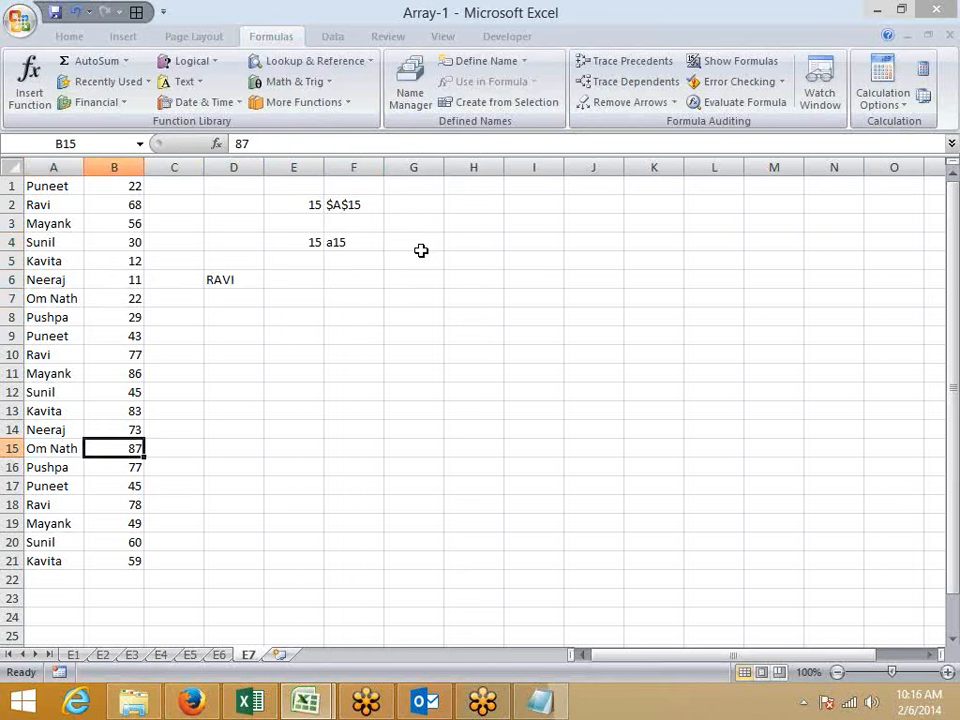
Enter =VLOOKUP(D6,A:B,2,0) in E6 to return the column B value for the name in D6
key(Right)
key(Right)
key(Right)
key(Down)
key(Down)
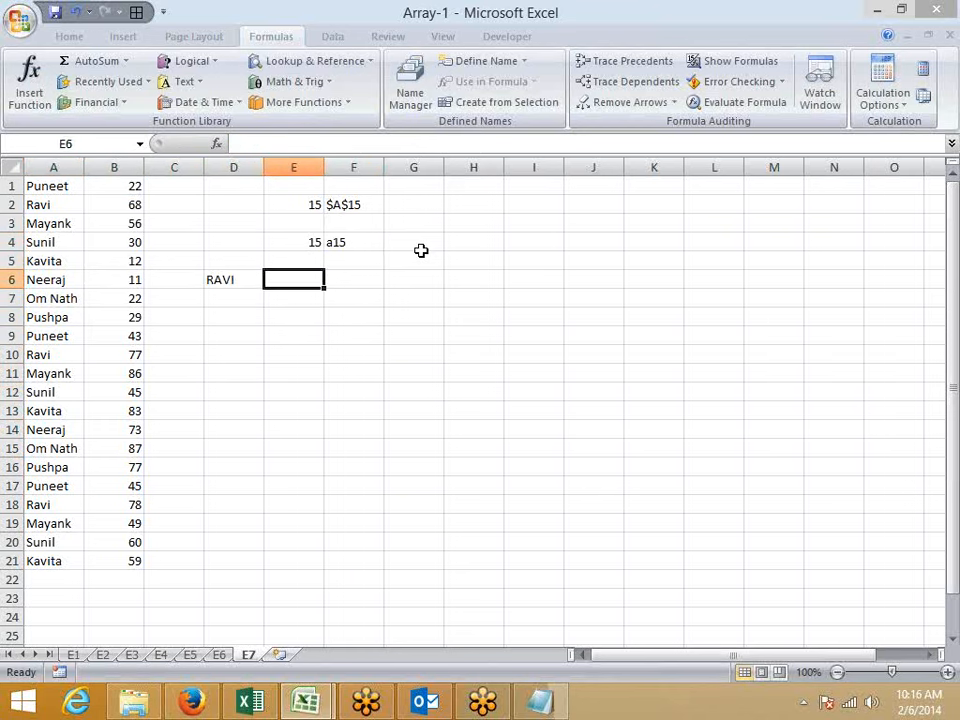
text(=VL)
key(Tab)
key(Left)
text(,)
key(Left)
key(Left)
key(Left)
key(Left)
key(ctrl+space)
key(shift+Right)
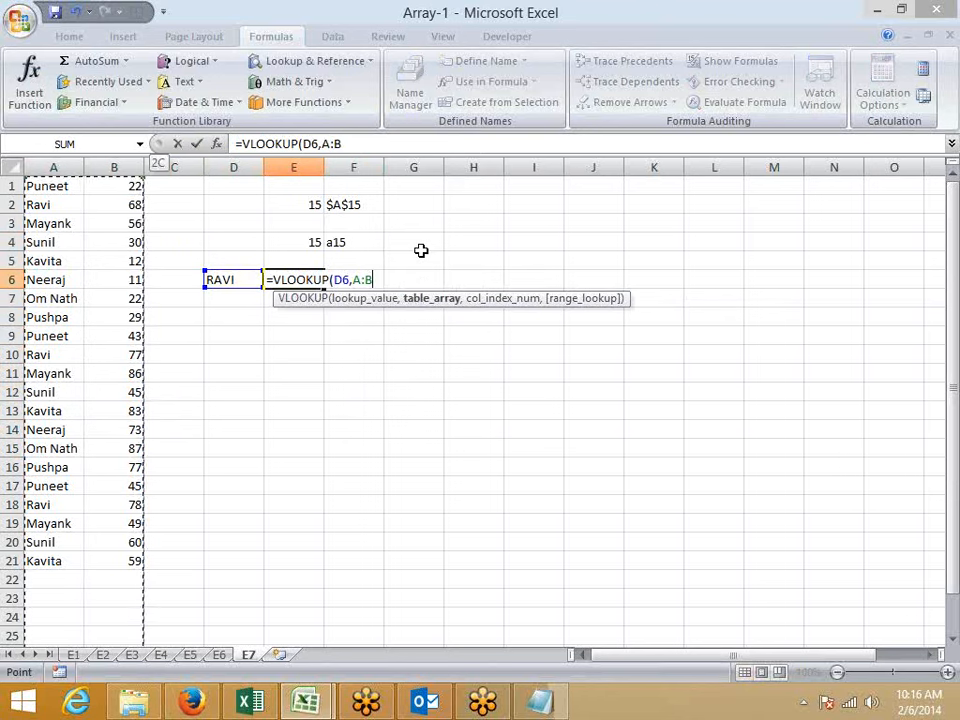
text(,2,0)
key(Return)
Begin a formula in F6 with =MAX(IF(A1:A21=D6, to test the names in column A against D6
key(Up)
key(Right)
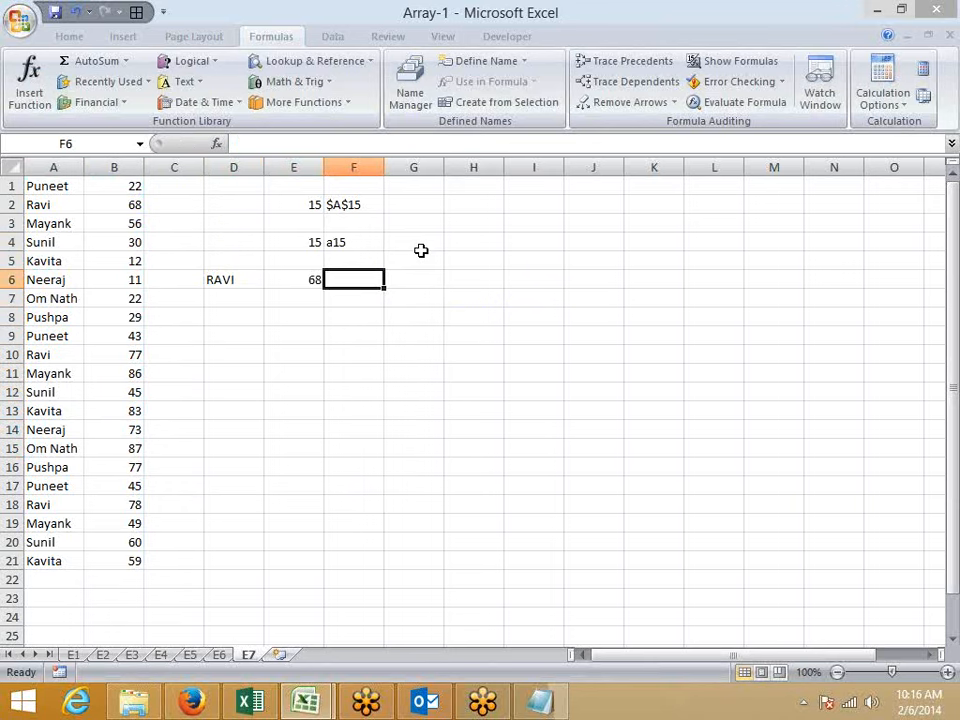
text(=MAX()
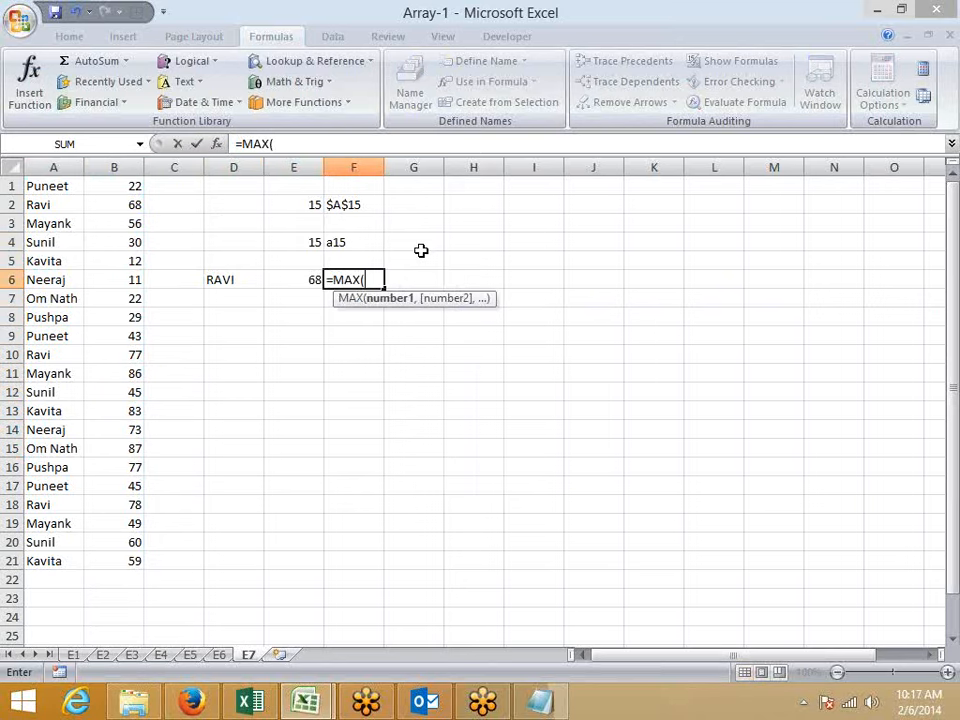
text(IF()
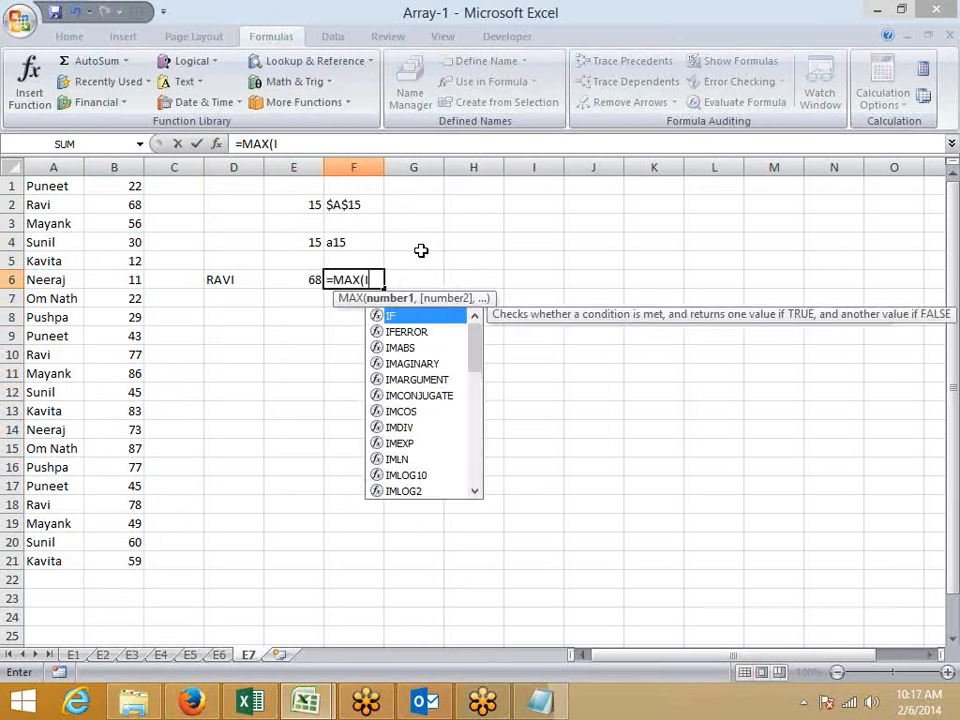
key(Left)
key(Left)
key(Left)
key(Left)
key(Left)
key(Up)
key(Up)
key(Up)
key(Up)
key(Up)
key(ctrl+shift+Down)
text(=)
key(Left)
key(Left)
text(,)
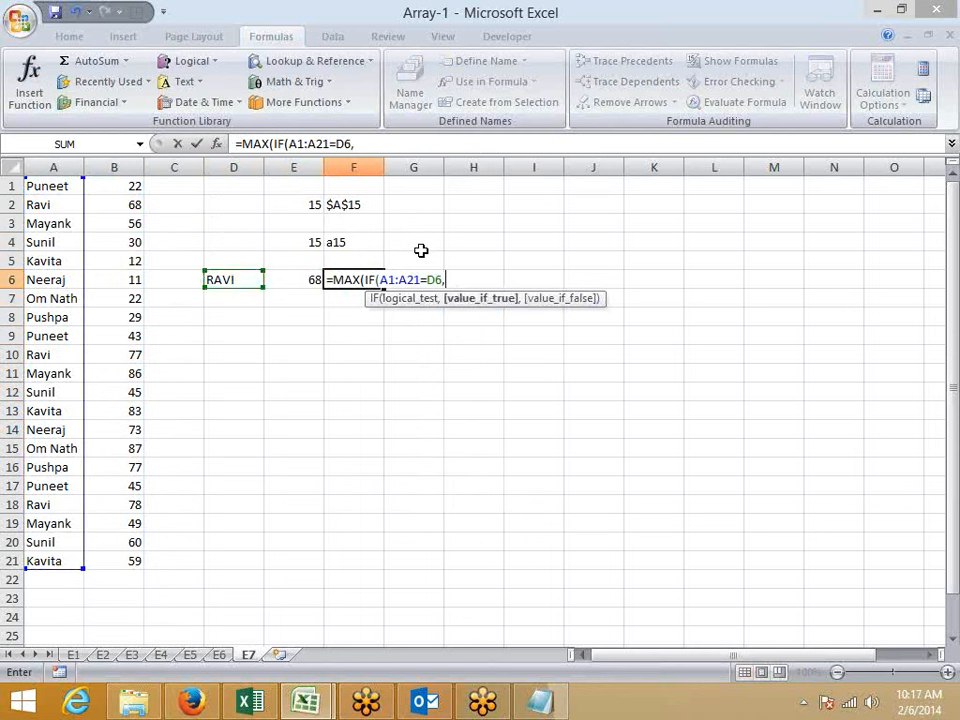
Complete the F6 formula with ROW(A1:A21) as the true value and "" as the false value
text(RO)
key(Down)
key(Down)
key(Down)
key(Down)
key(Tab)
key(Left)
key(Left)
key(Left)
key(Left)
key(Left)
key(Up)
key(Up)
key(Up)
key(Up)
key(Up)
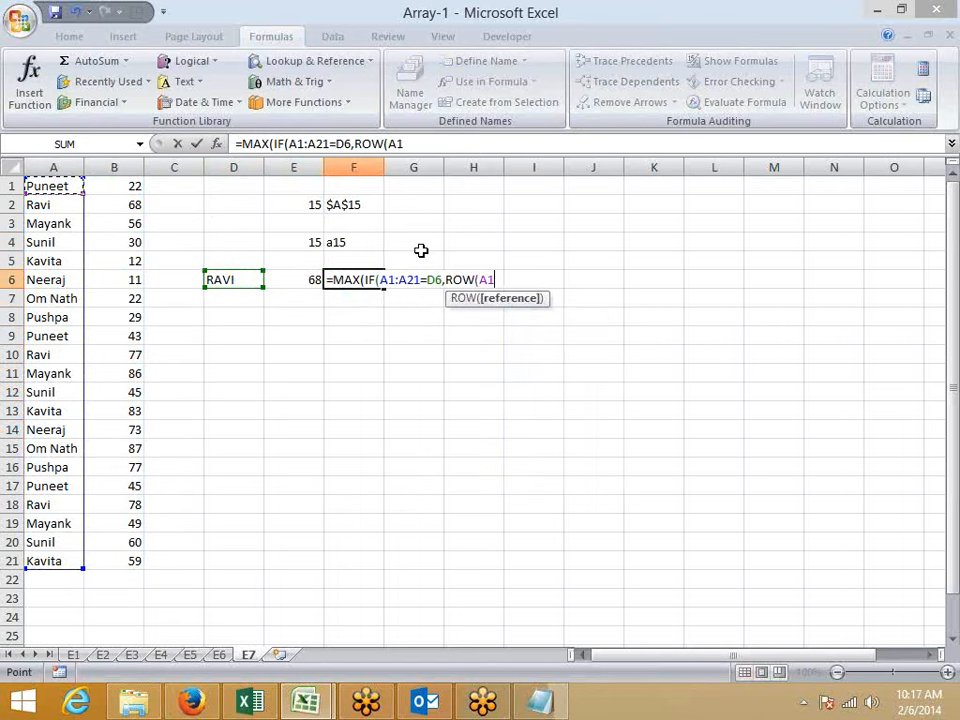
text(:)
key(shift+ctrl+Down)
text(),"")
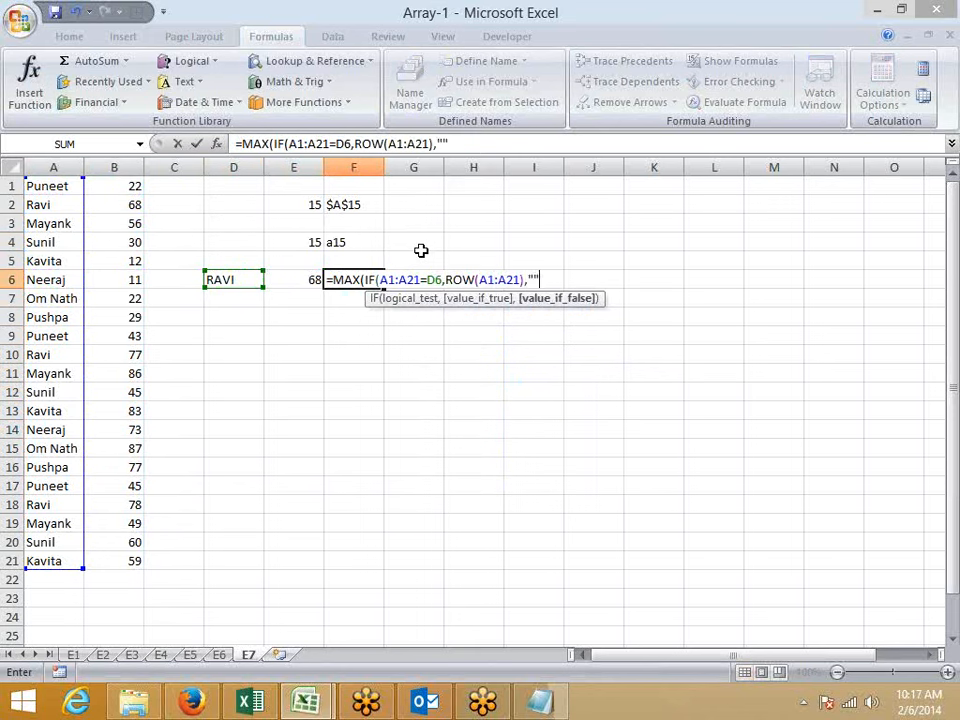
key(Return)
key(Return)
Convert the MAX/IF formula in F6 into an array formula
key(Up)
key(F2)
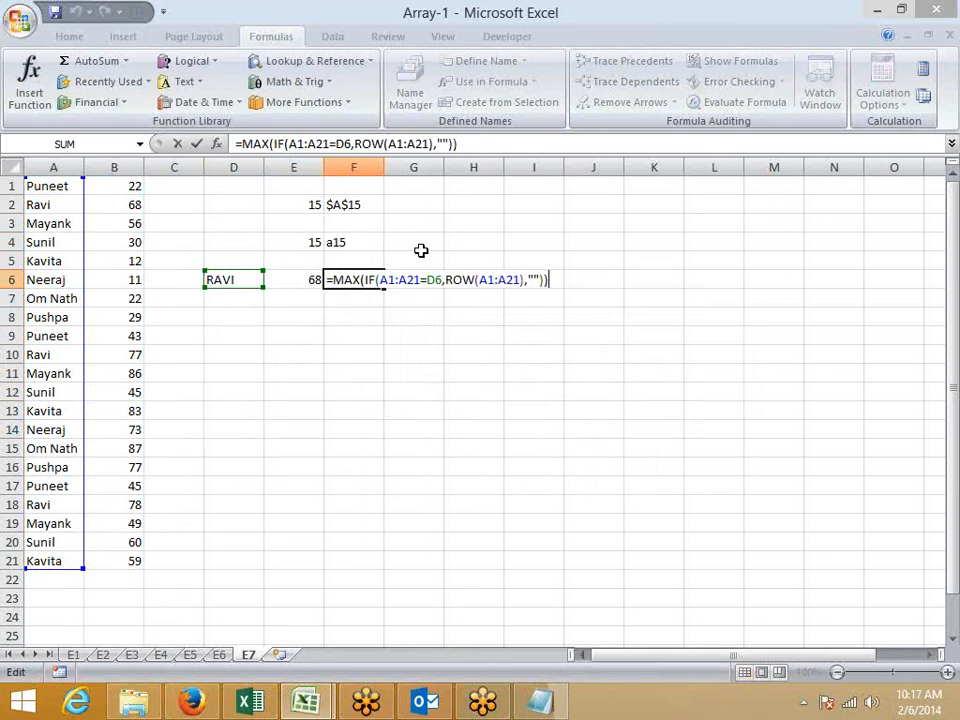
key(ctrl+shift+Return)
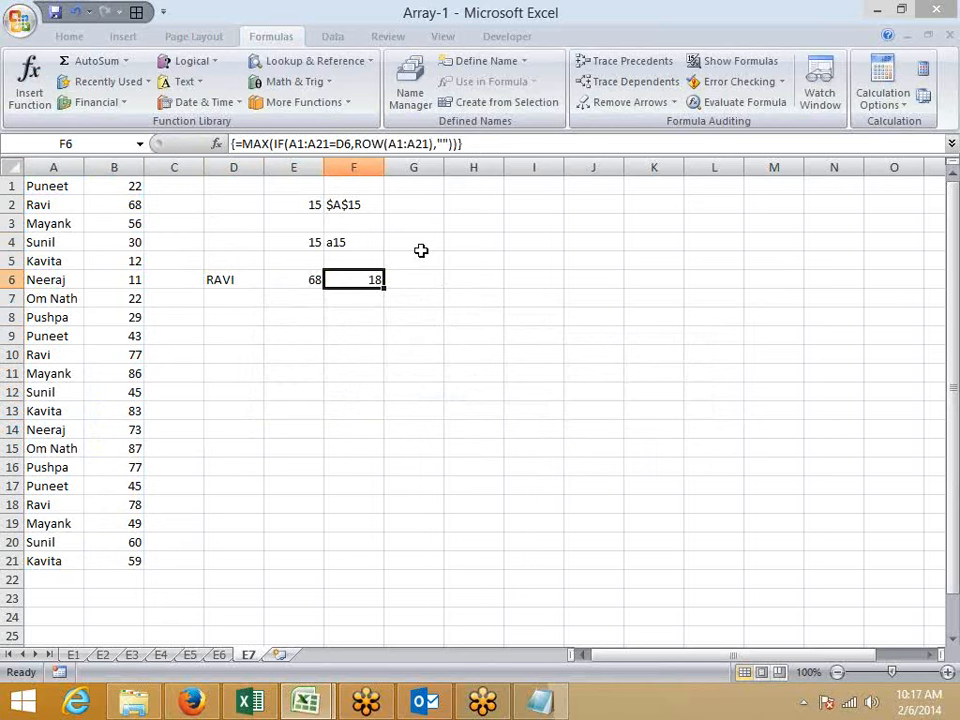
key(Right)
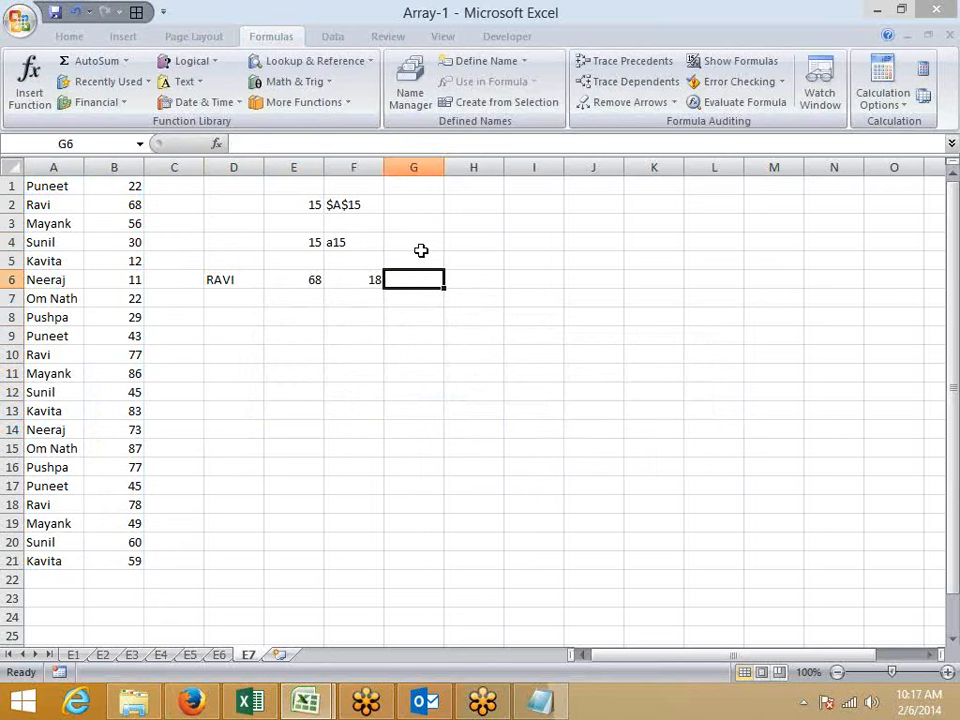
text(=IND)
key(Down)
key(Tab)
key(BackSpace)
key(BackSpace)
key(BackSpace)
key(BackSpace)
key(BackSpace)
key(BackSpace)
key(BackSpace)
key(BackSpace)
key(BackSpace)
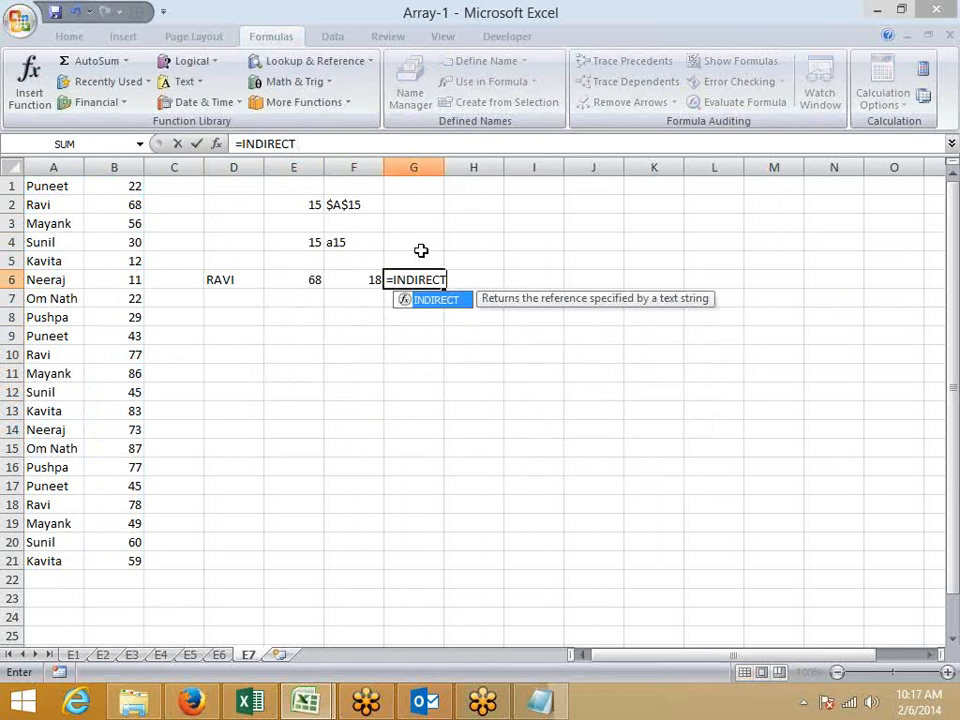
text(ADD)
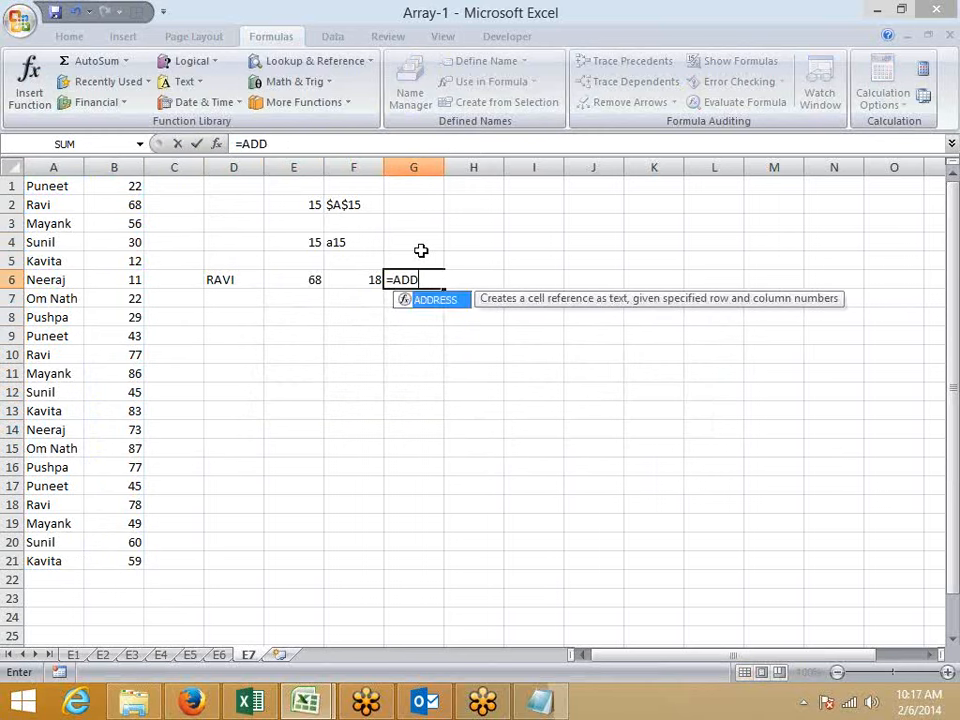
key(Tab)
text(IND)
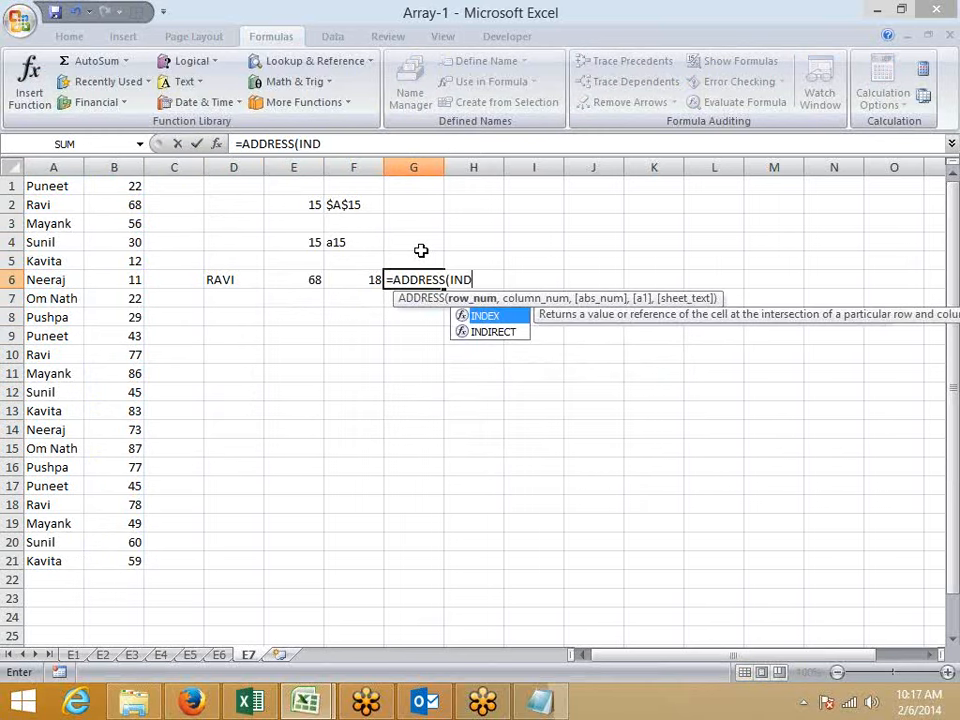
key(Down)
key(Tab)
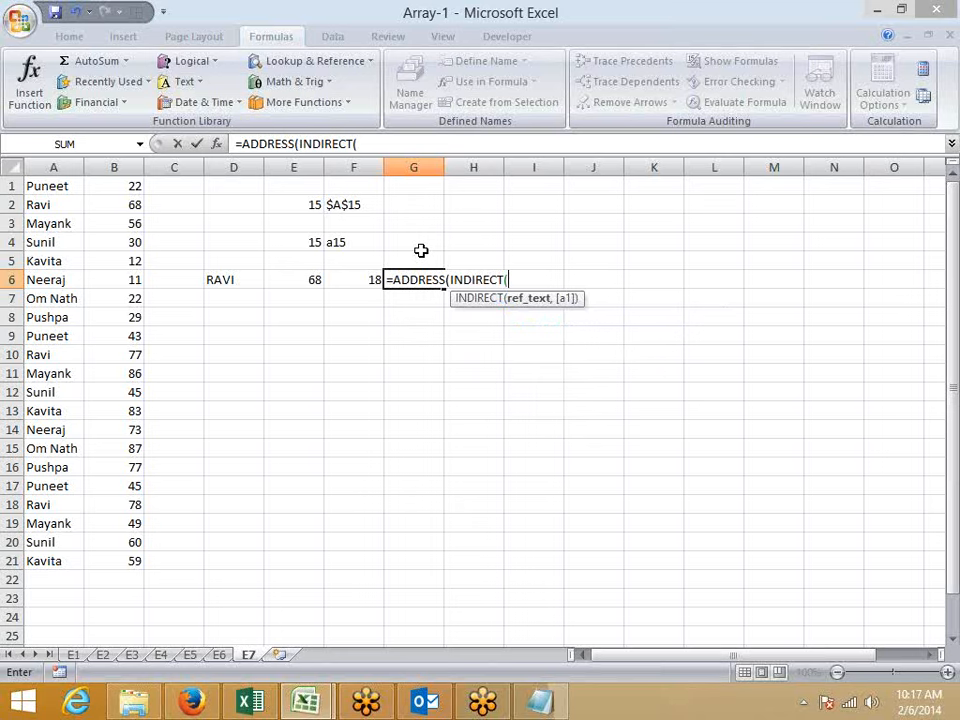
key(BackSpace)
key(BackSpace)
key(BackSpace)
key(BackSpace)
key(BackSpace)
key(BackSpace)
key(BackSpace)
key(BackSpace)
key(BackSpace)
key(BackSpace)
key(BackSpace)
key(BackSpace)
key(BackSpace)
key(BackSpace)
key(BackSpace)
key(BackSpace)
key(BackSpace)
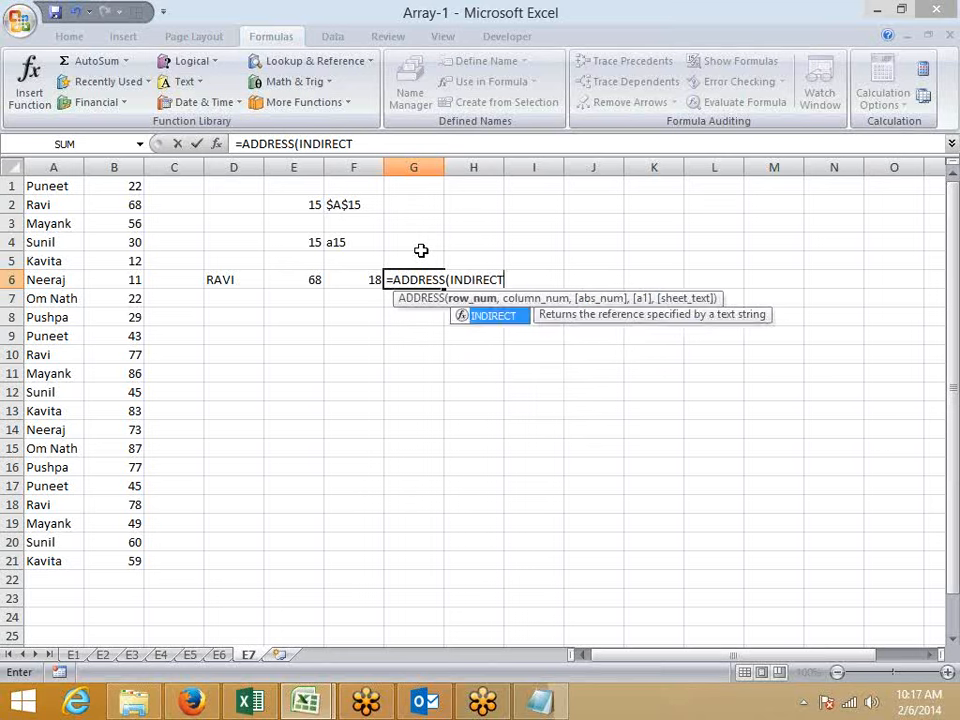
Enter =INDIRECT(ADDRESS(F6,2)) in G6 to return the column B value from the row number in F6
text(IND)
key(Down)
key(Tab)
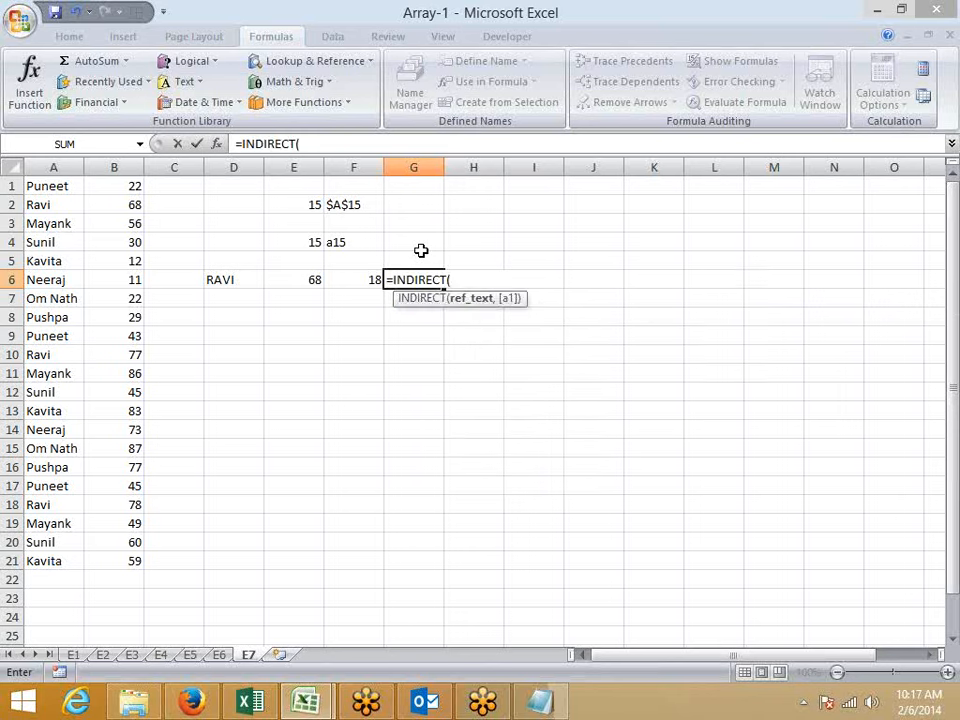
text(ADD)
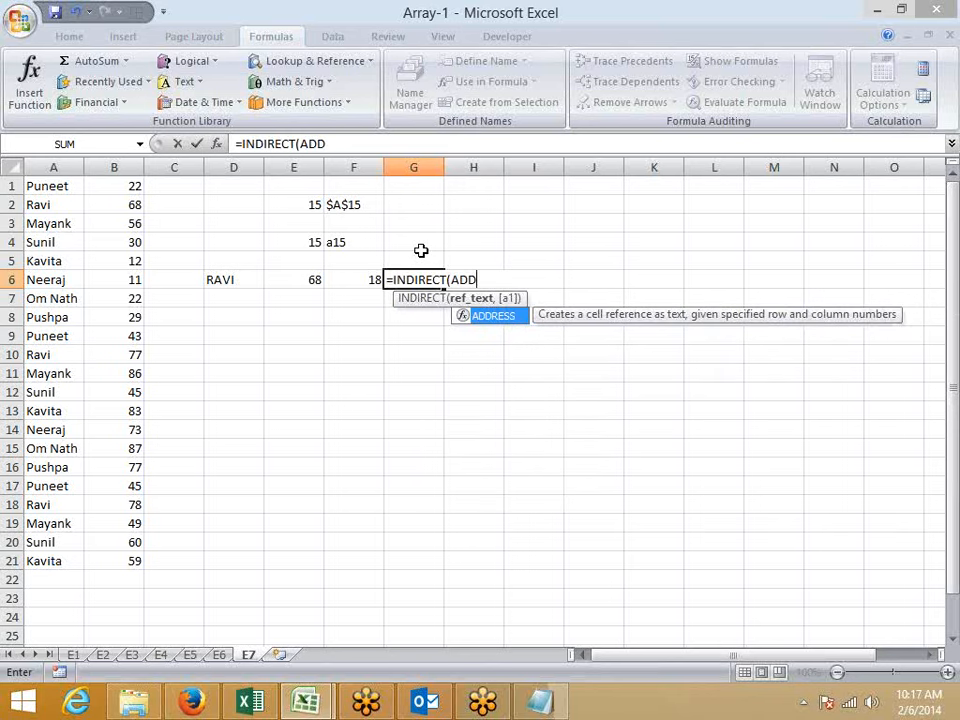
key(Tab)
key(Left)
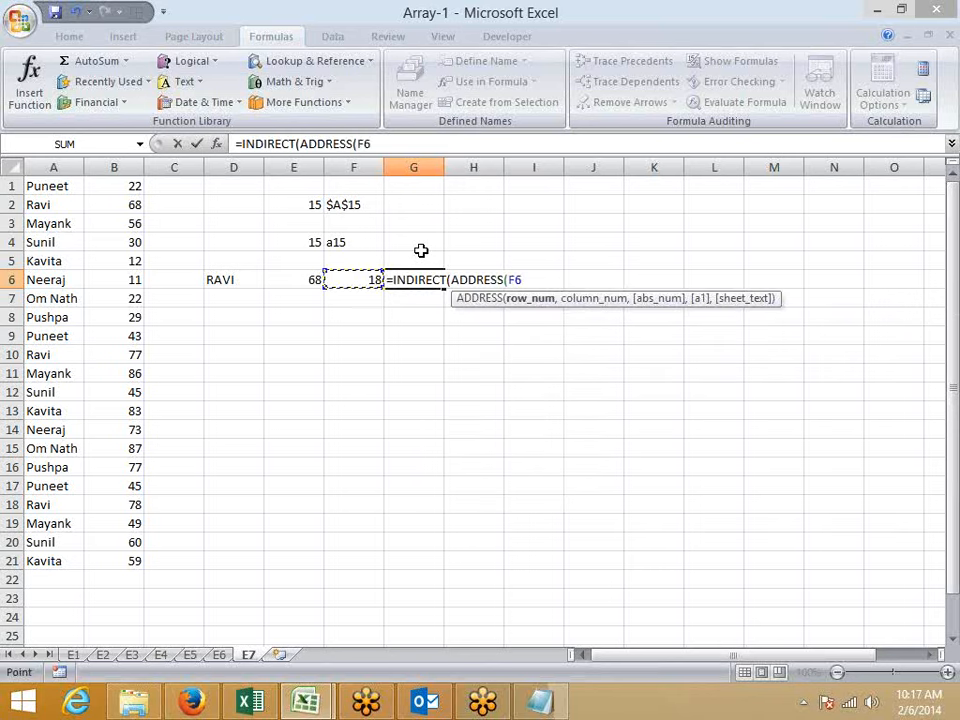
text(,2)
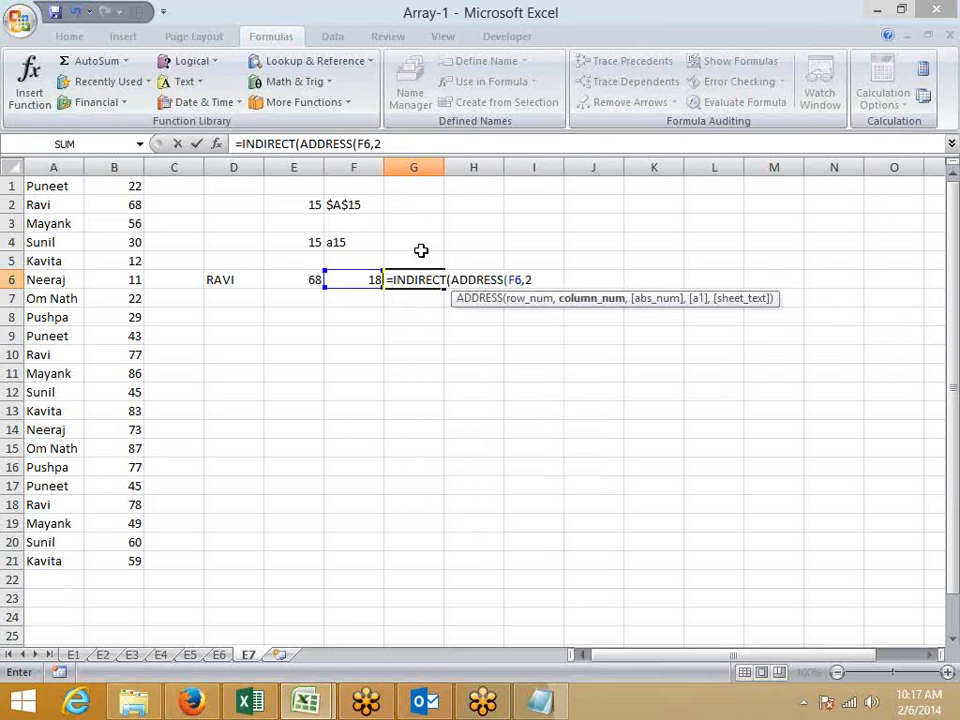
text())
key(Return)
key(Up)
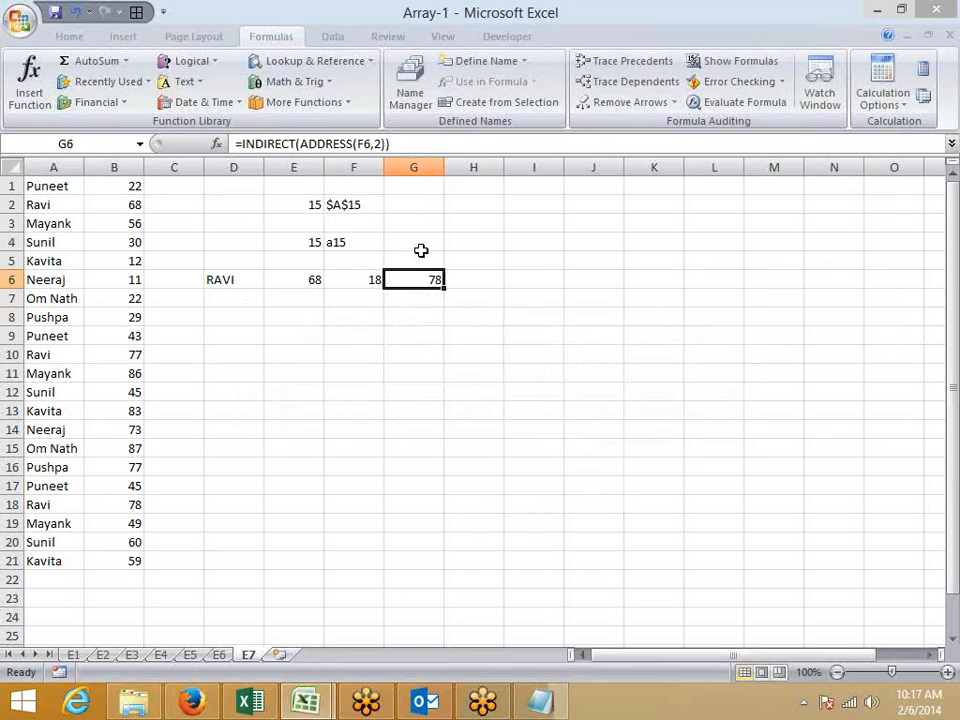
Copy the text of the F6 formula without its equals sign, keeping F6 as an array formula
key(Left)
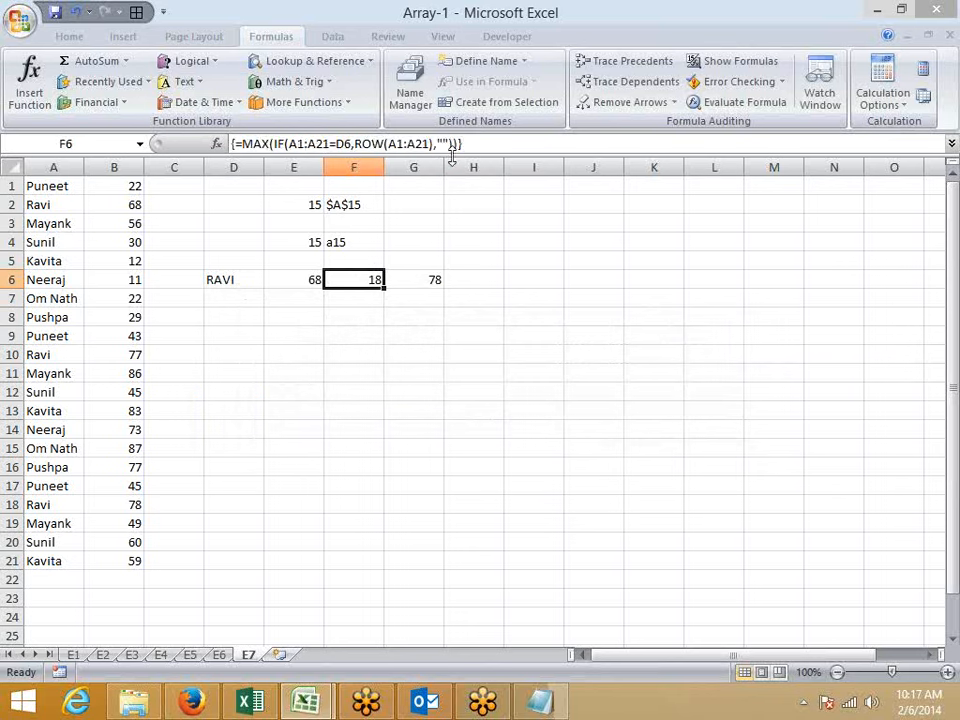
drag(463, 143, 243, 144)
key(ctrl+c)
key(ctrl+shift+Return)
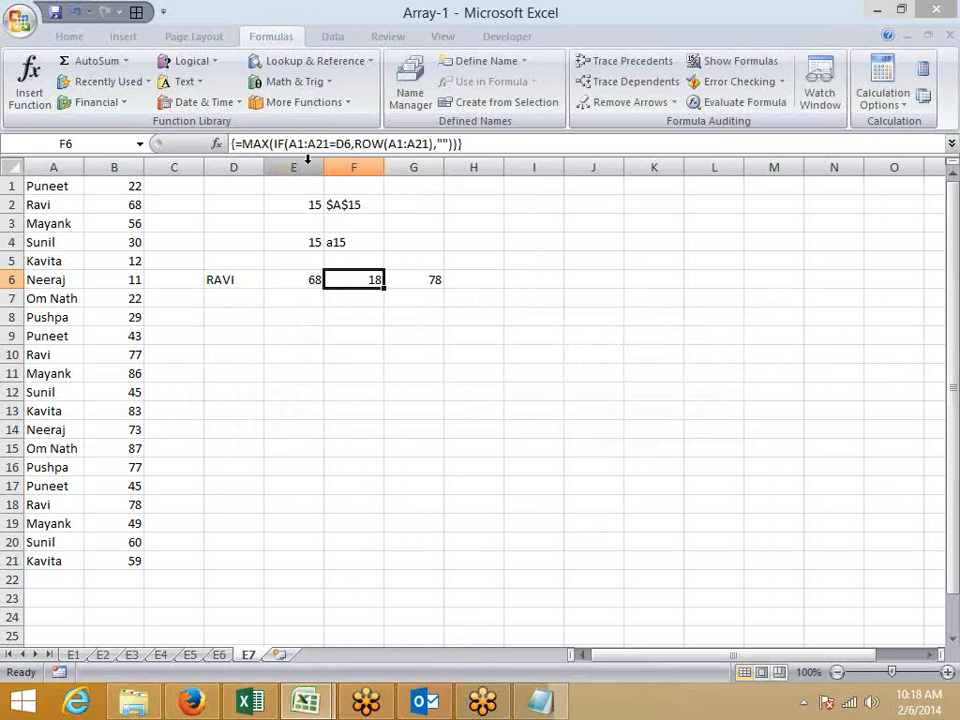
Review the INDIRECT and ADDRESS formulas in G6 and F2 and the row-number formula in F6
click(435, 280)
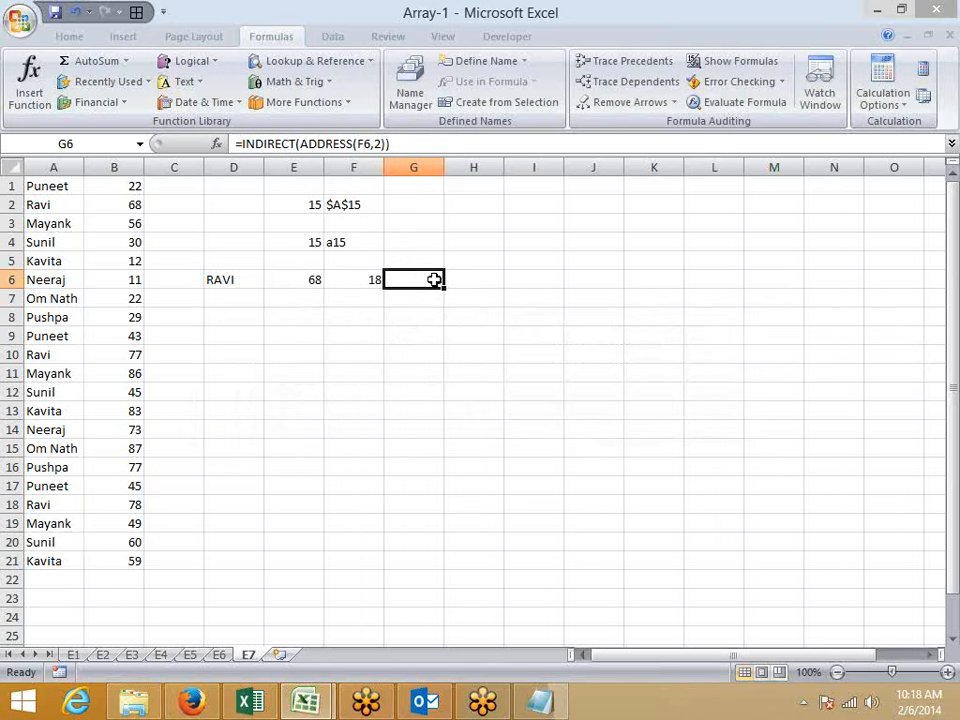
drag(300, 143, 383, 145)
key(Escape)
click(375, 205)
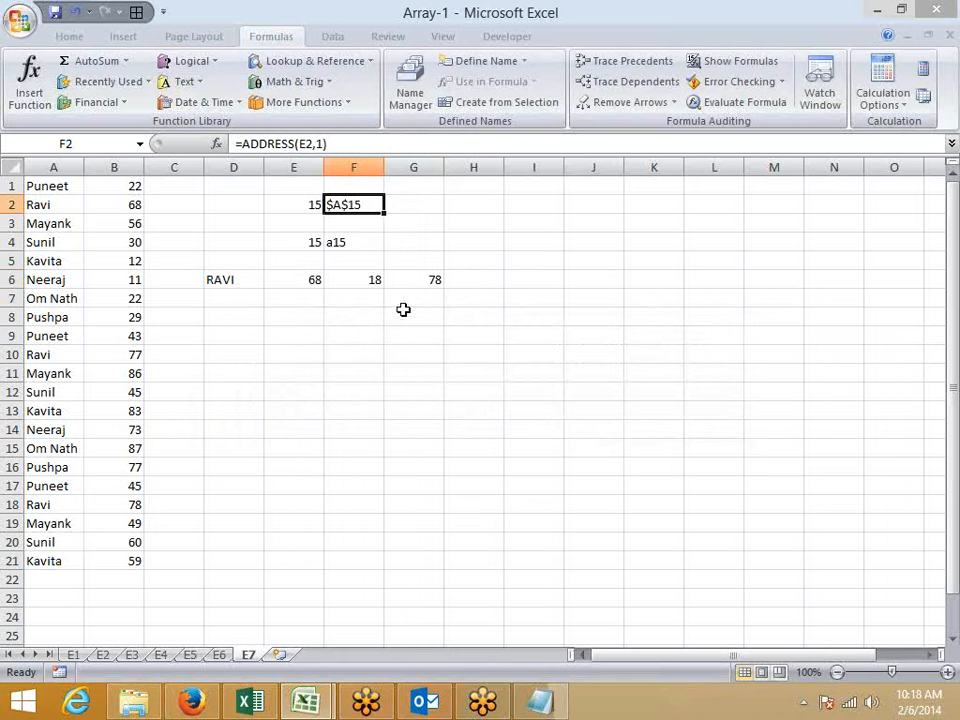
click(433, 282)
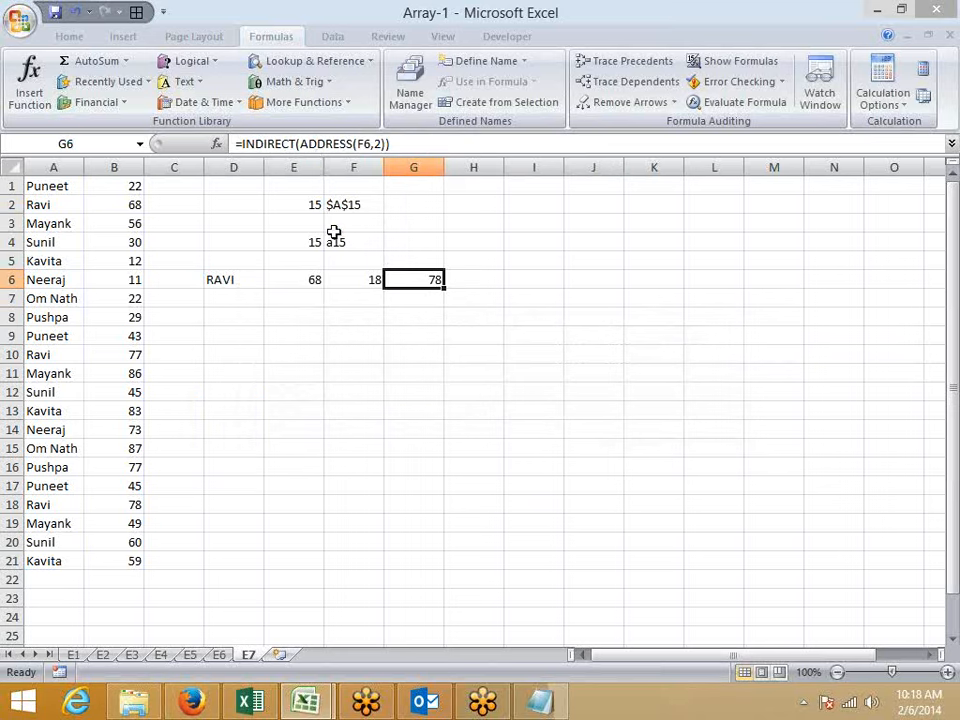
click(355, 281)
Try the direct cell reference =B18 in F9, then discard it
click(379, 339)
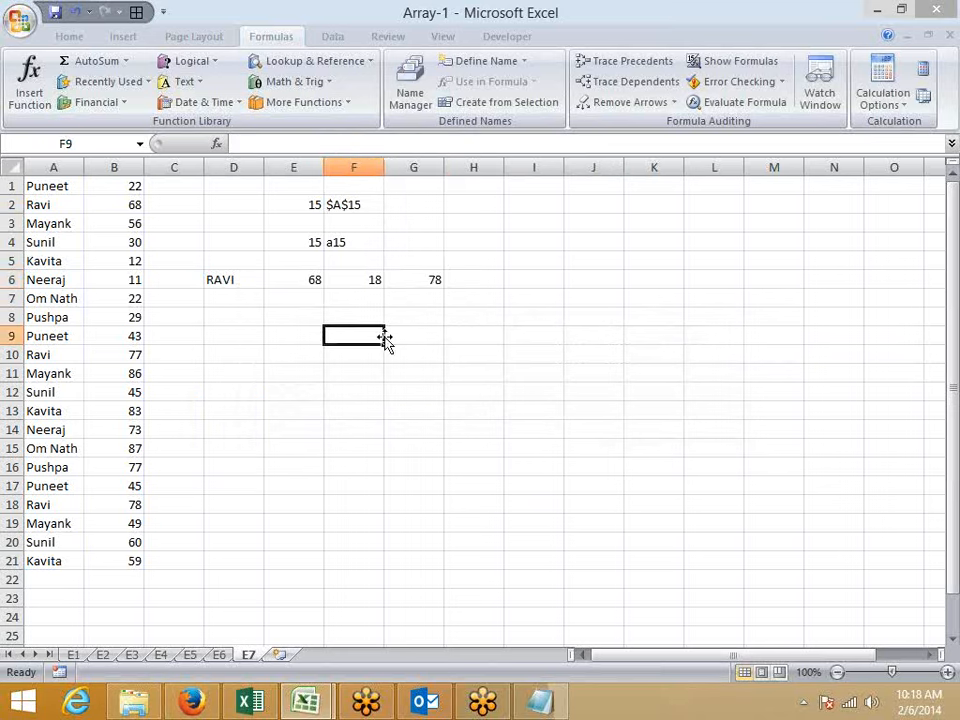
text(=B18)
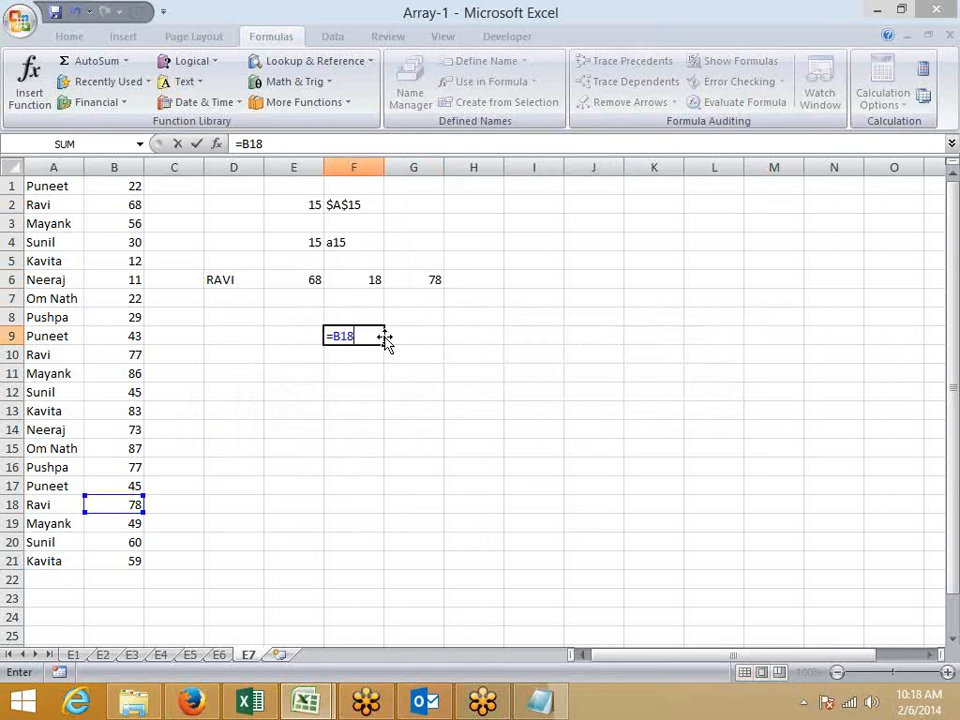
key(Escape)
Replace the F6 reference in G6's ADDRESS function with the copied MAX(IF(...)) expression, and enter it as an array formula
key(Up)
key(Up)
key(Up)
key(Right)
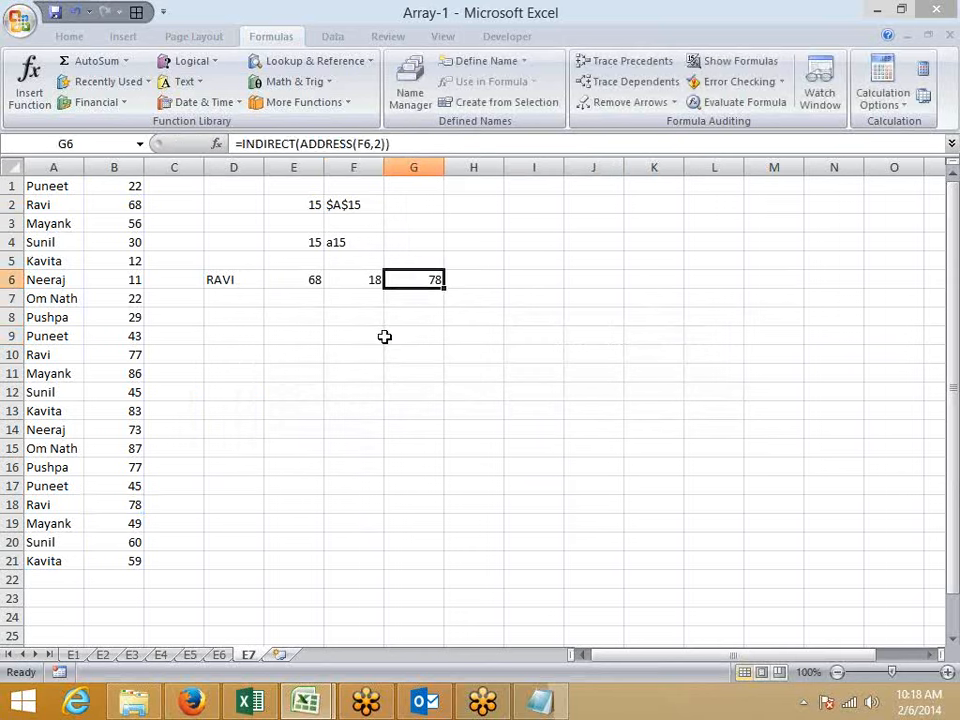
click(368, 143)
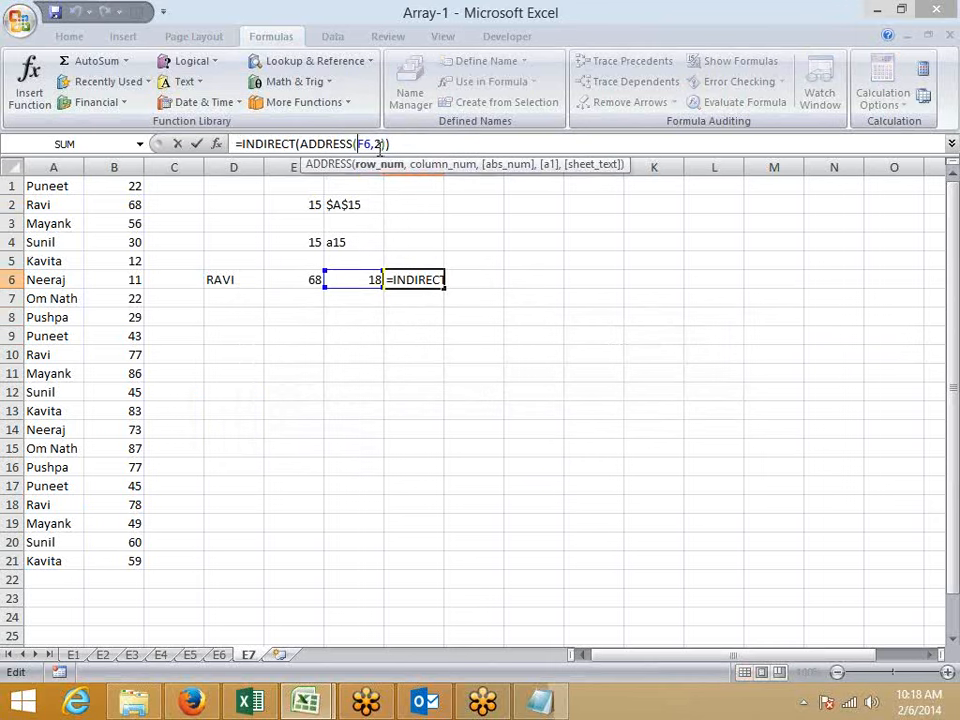
key(shift+Left)
key(shift+Left)
key(ctrl+v)
key(Return)
key(Up)
key(F2)
key(ctrl+shift+Return)
Clear the row-number formula from F6 and move the combined INDIRECT formula from G6 into F6
key(Left)
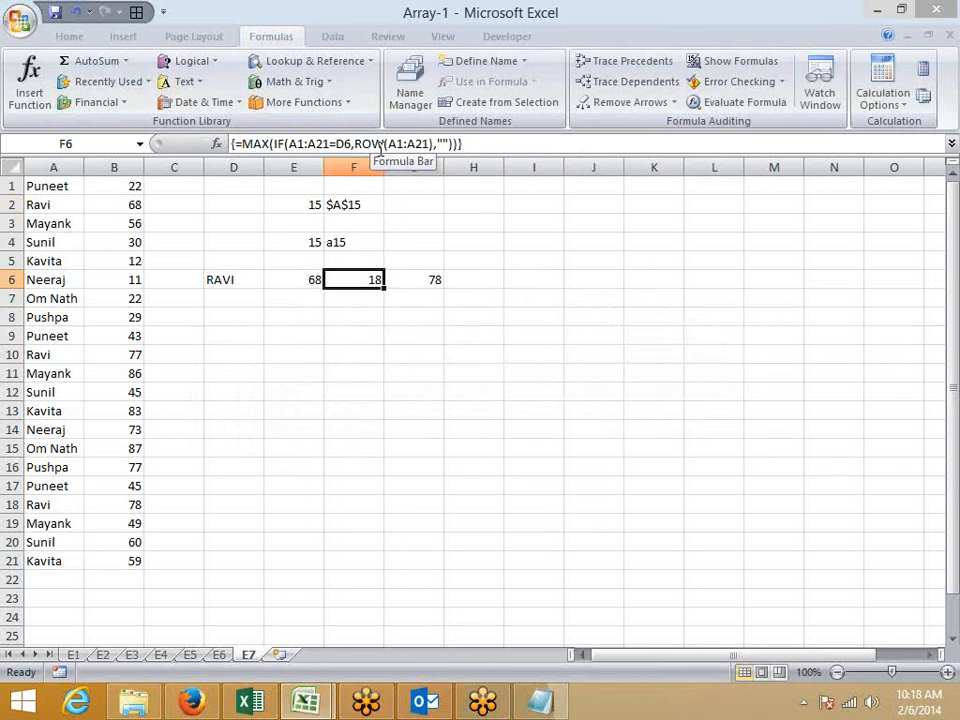
key(Delete)
key(Right)
key(ctrl+x)
key(Left)
key(Return)
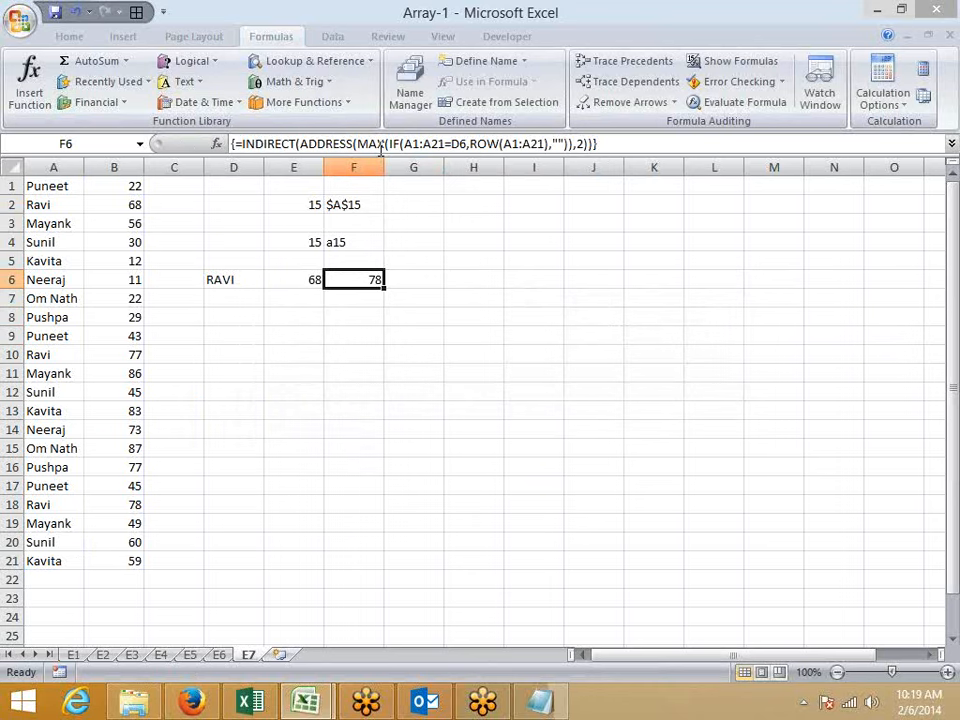
Enter Q in E8 and, in F9, a question label of 2ND followed by the looked-up person's name
key(Down)
key(Down)
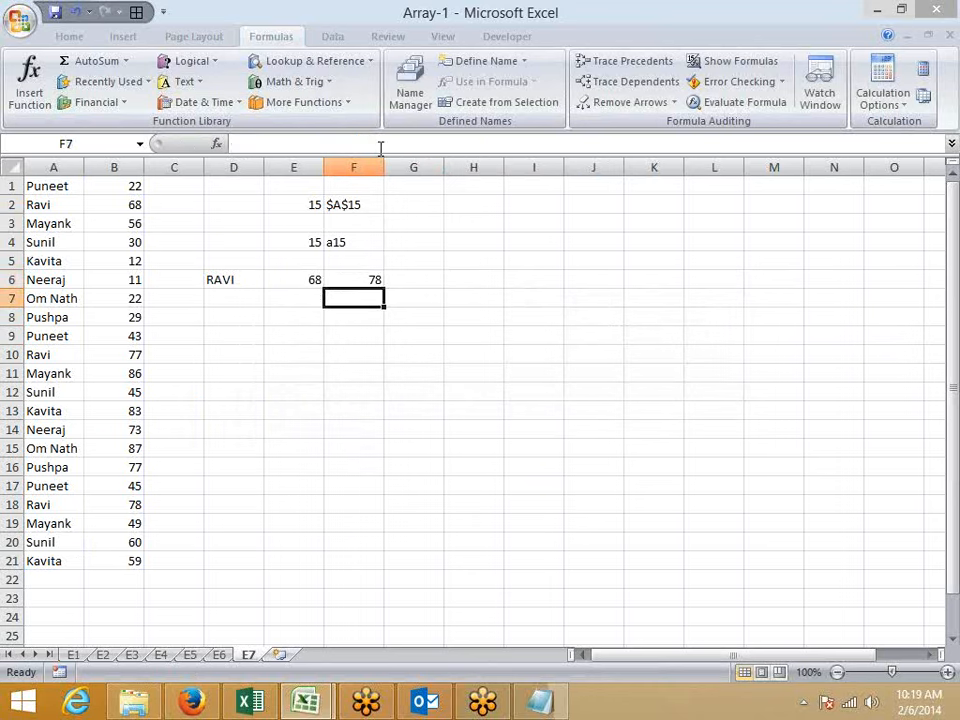
key(Left)
text(Q)
key(Right)
key(Down)
text(2N)
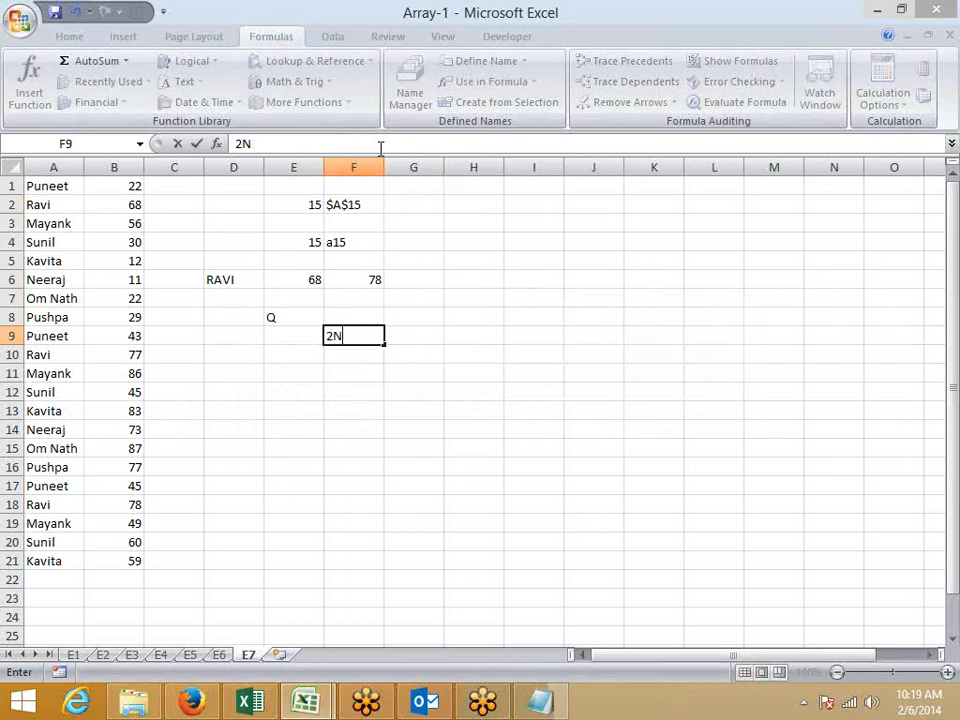
text(D rAVI)
key(Return)
key(Up)
key(Right)
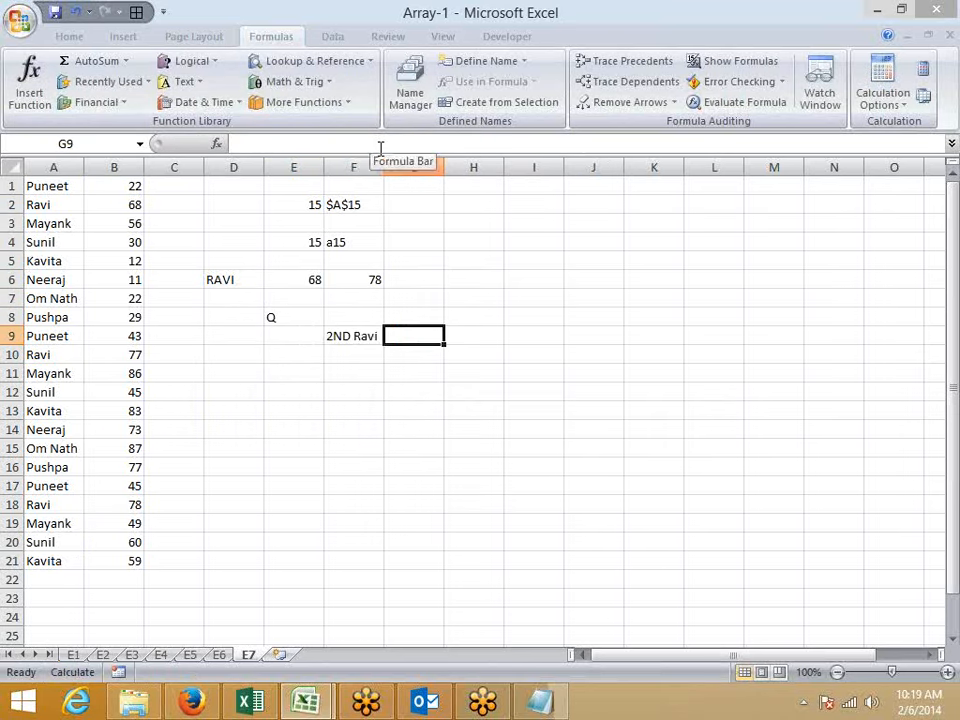
key(Left)
key(Left)
key(Left)
key(Left)
key(Left)
key(Left)
key(Right)
key(Right)
key(Right)
key(Right)
key(Right)
key(Right)
Evaluate F6's INDIRECT formula step by step up to the MAX array of matching row numbers, and close the evaluation
key(Up)
key(Up)
key(Up)
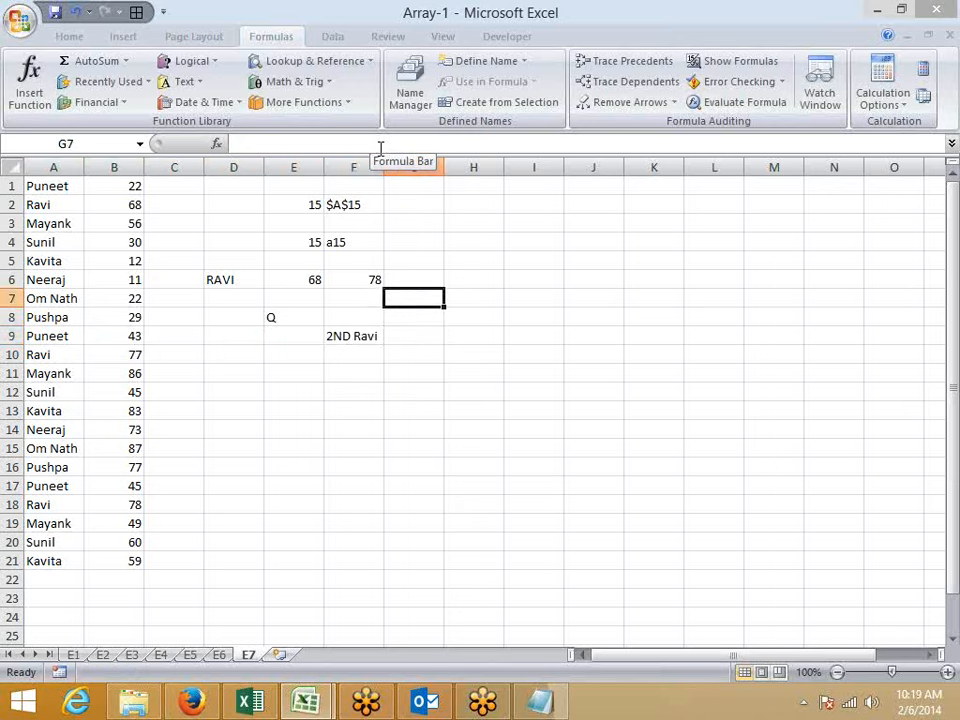
key(Left)
click(752, 103)
click(558, 455)
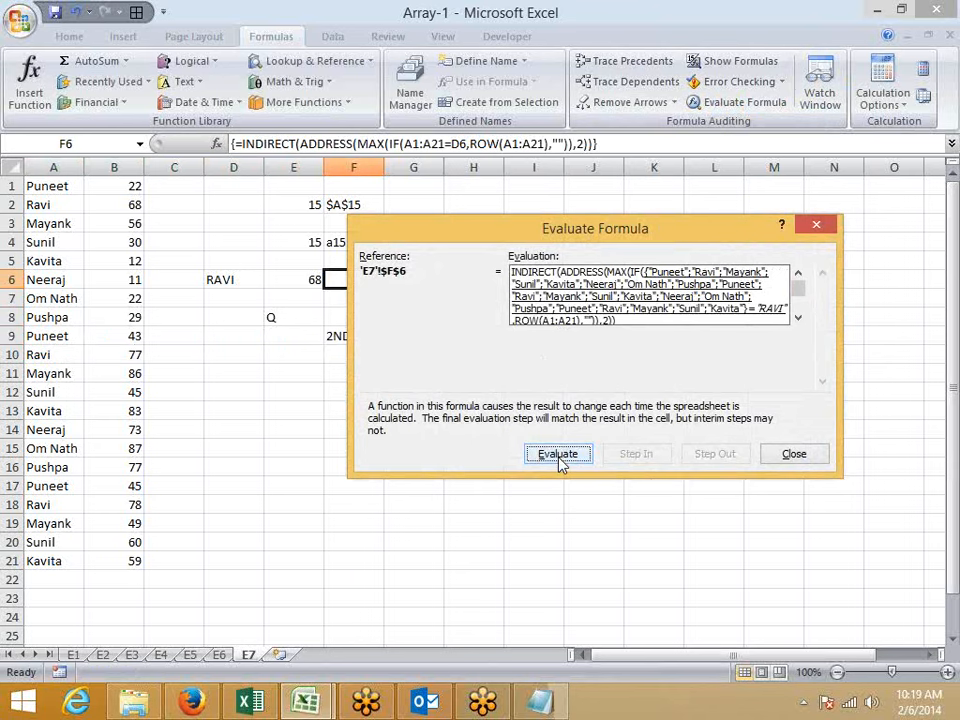
click(558, 455)
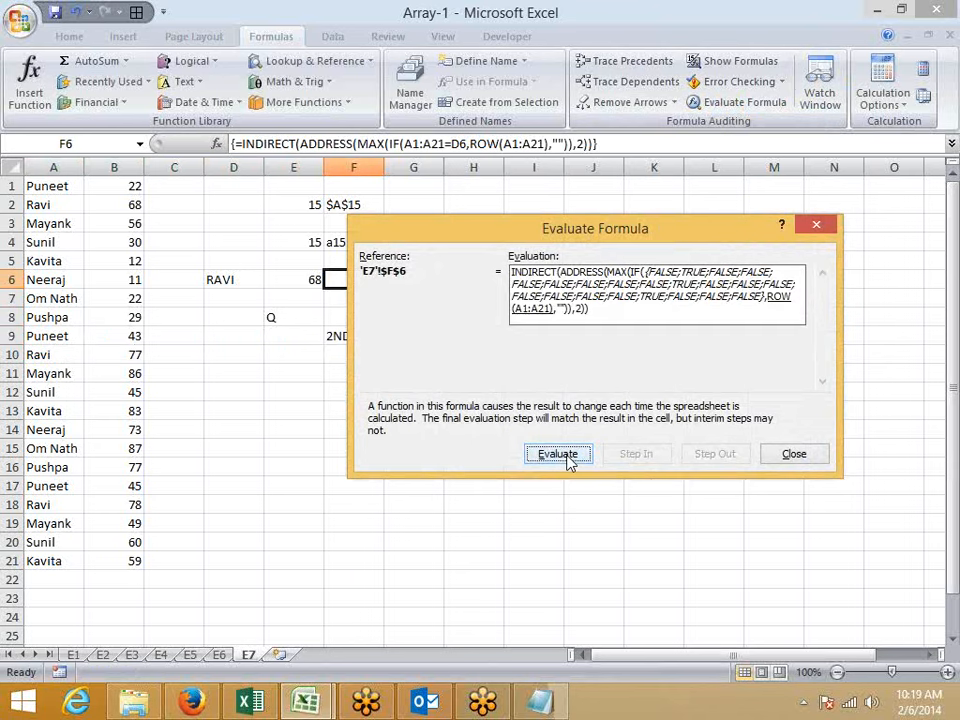
click(558, 455)
click(558, 455)
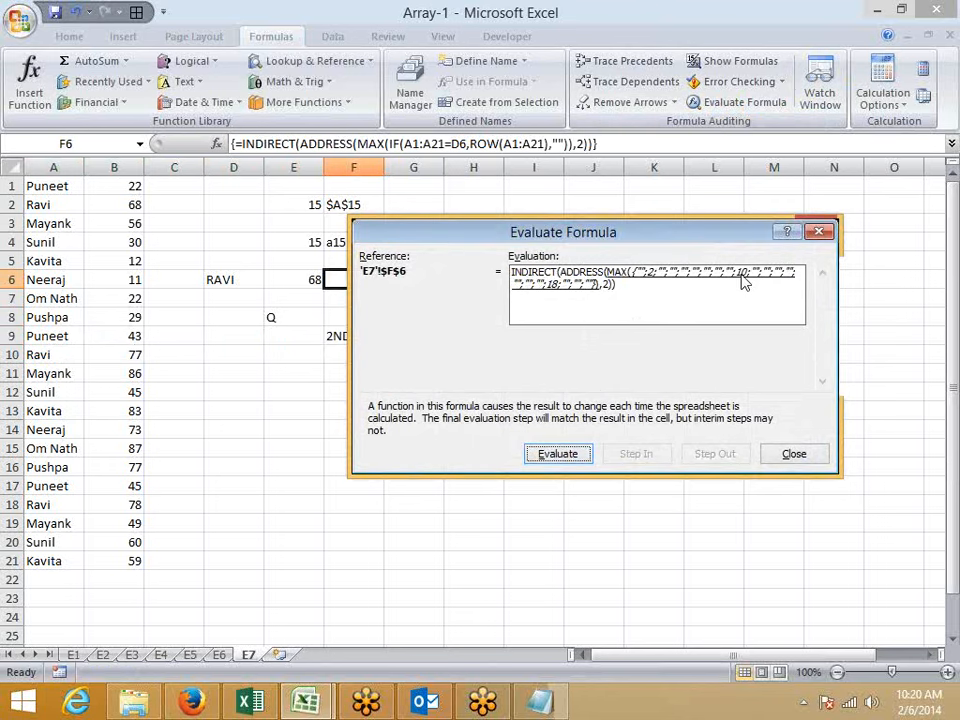
key(Escape)
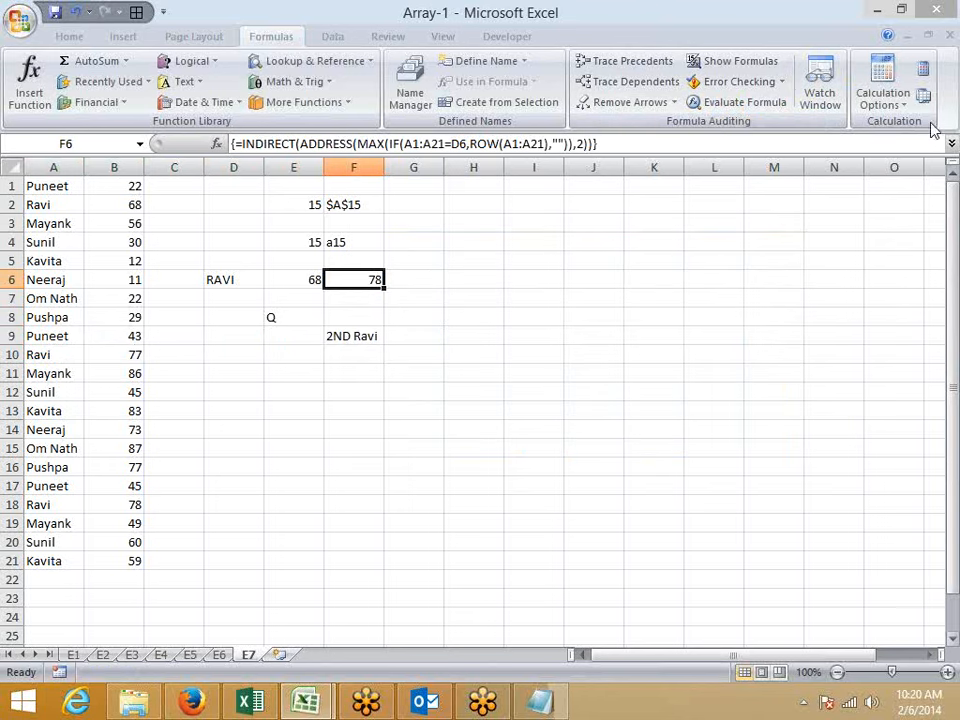
click(943, 47)
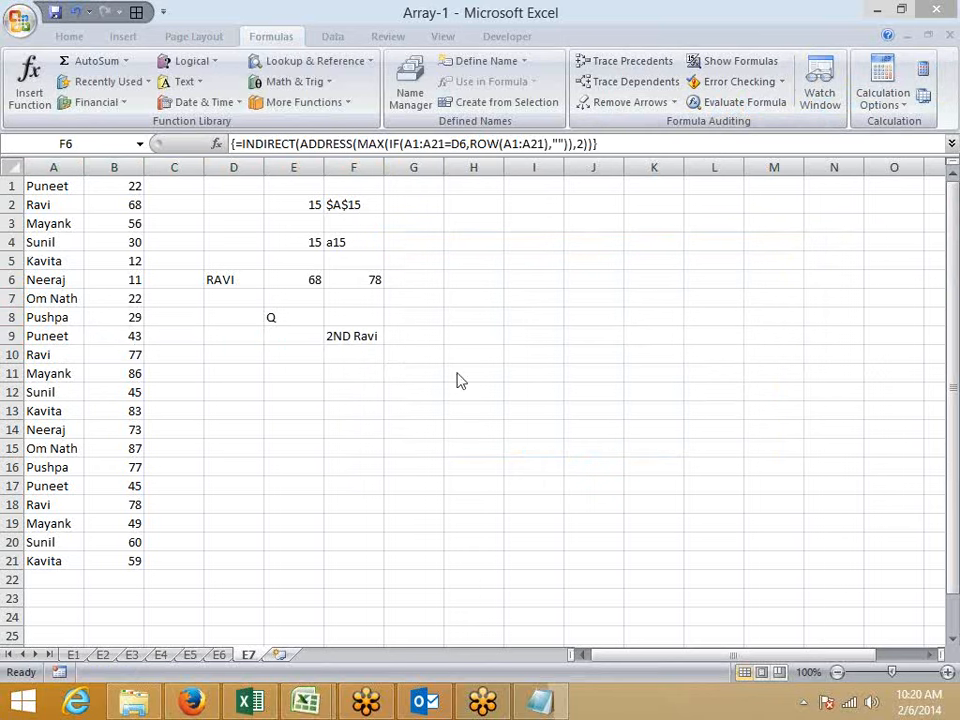
click(364, 338)
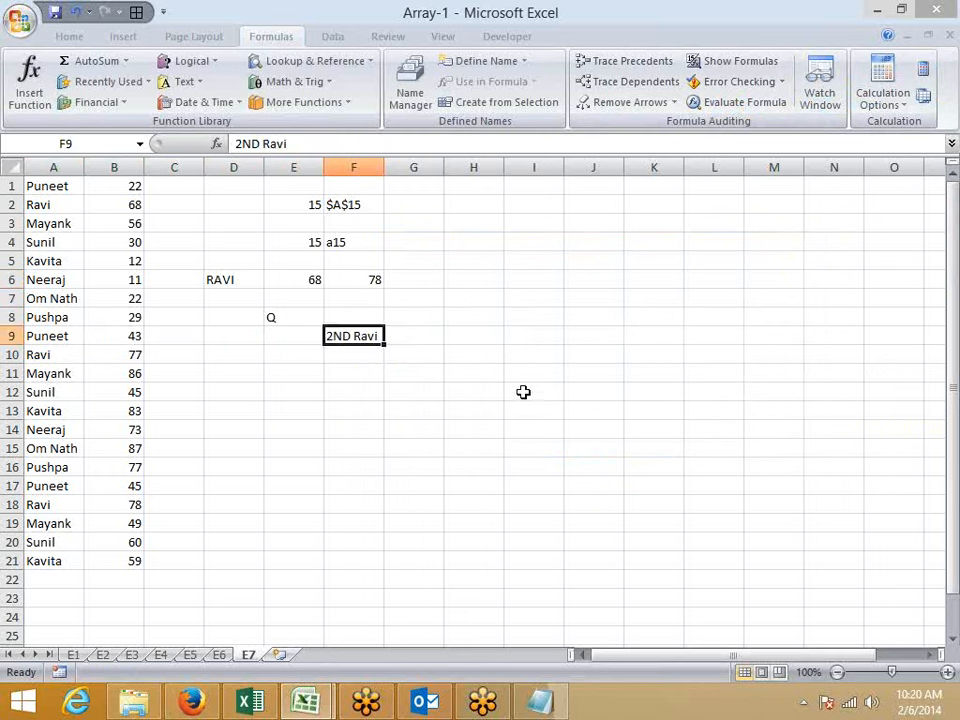
click(437, 394)
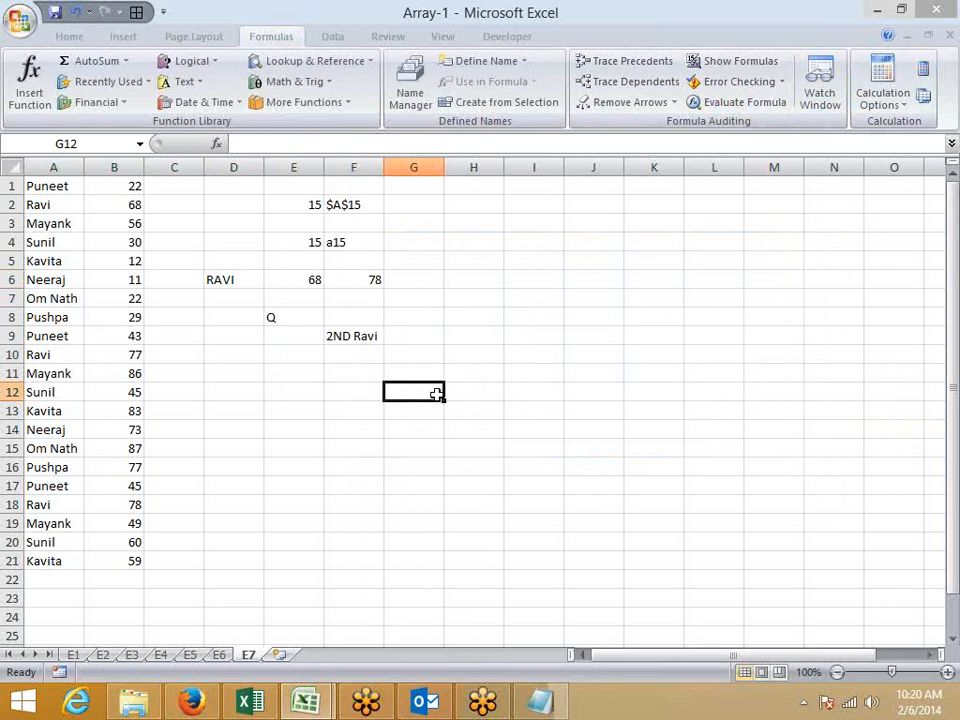
click(372, 340)
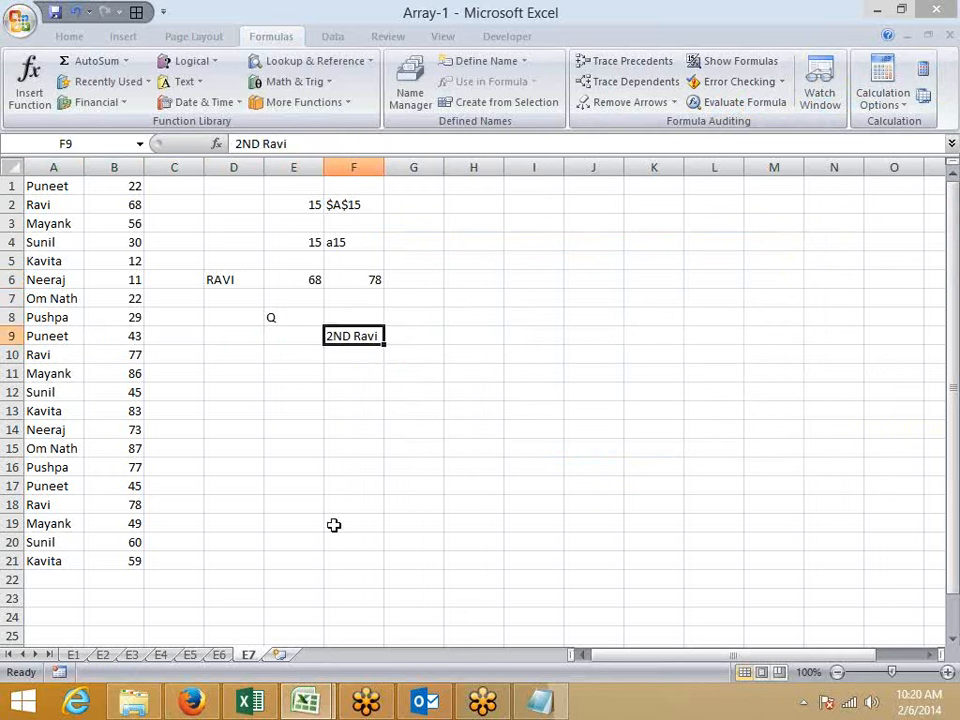
Add a new worksheet after E7 and rename it E8
click(279, 655)
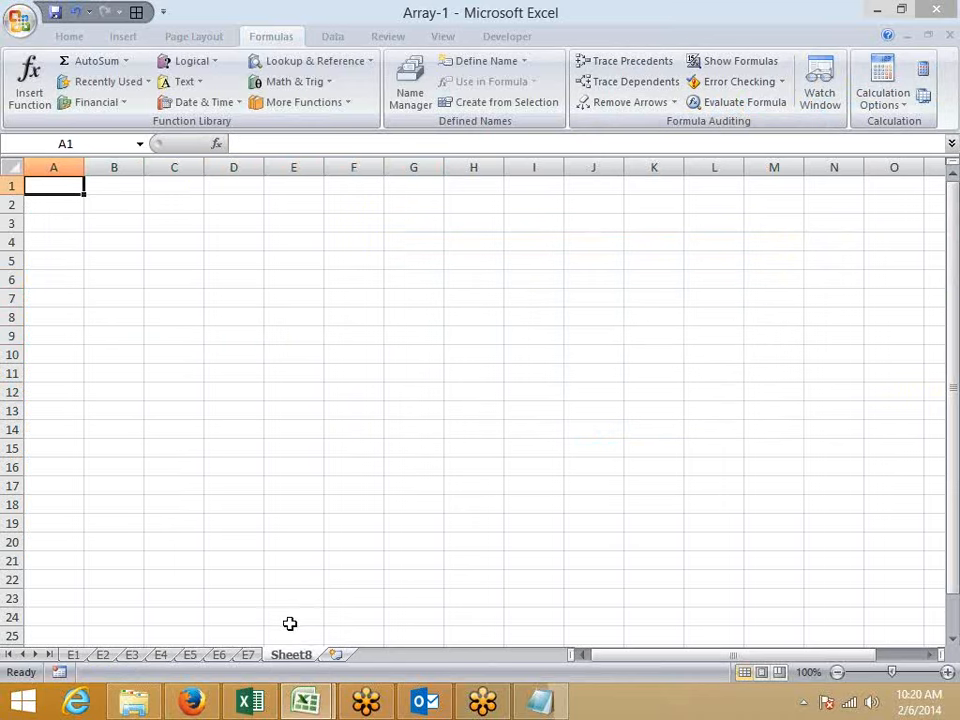
double_click(288, 655)
text(E8)
click(279, 522)
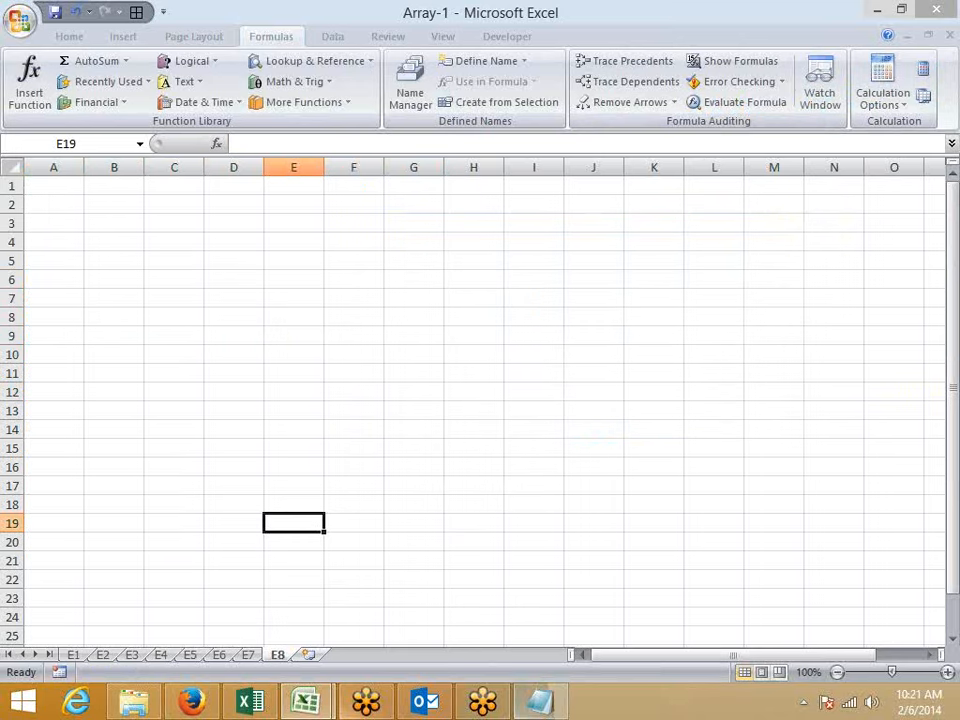
Try entering a person's first name in A1 and filling it down to A16, and undo the fill
click(52, 199)
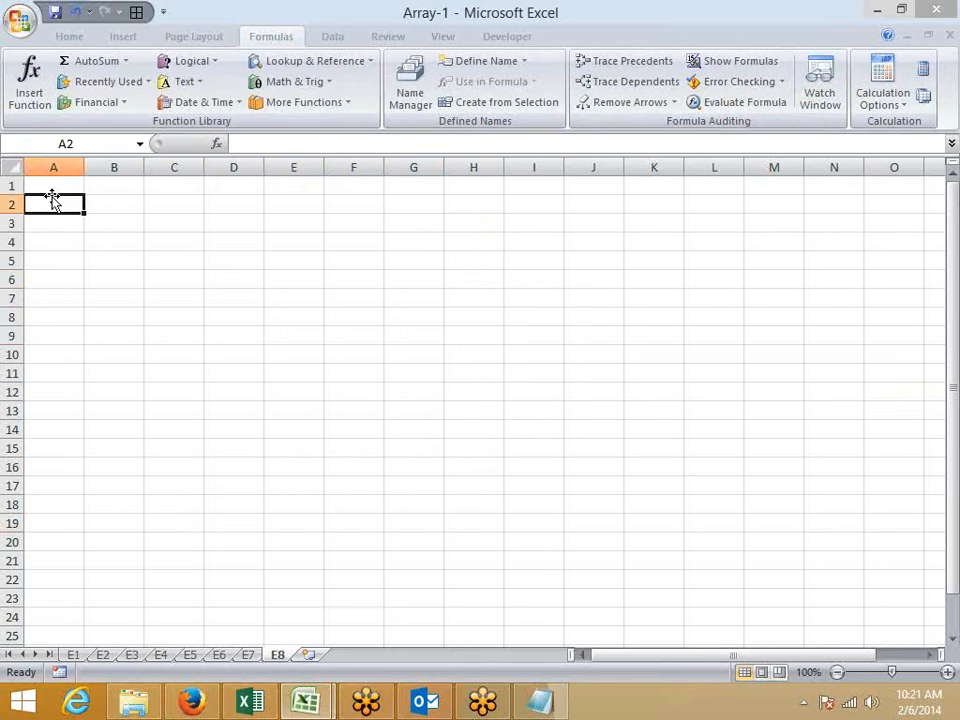
key(Up)
text(Suj)
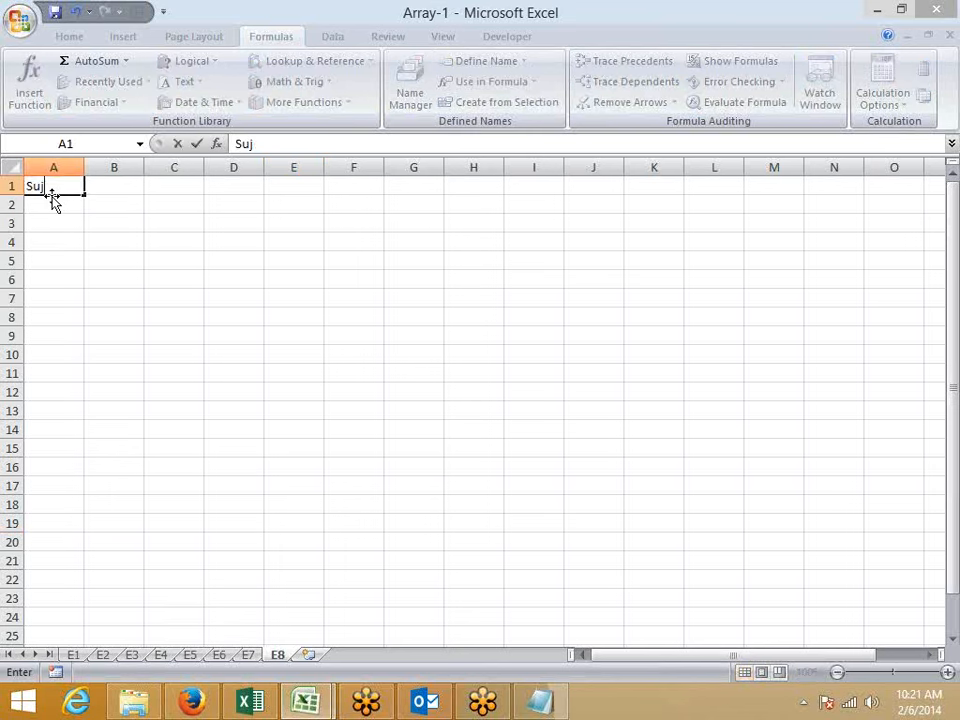
text(eet)
key(Return)
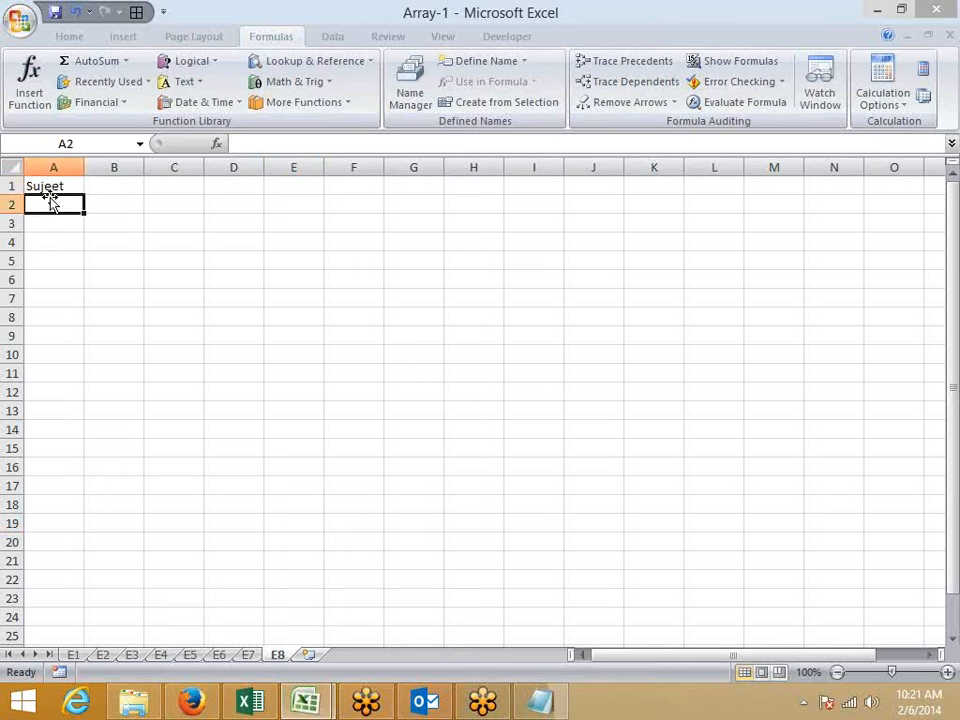
click(64, 186)
drag(84, 195, 84, 487)
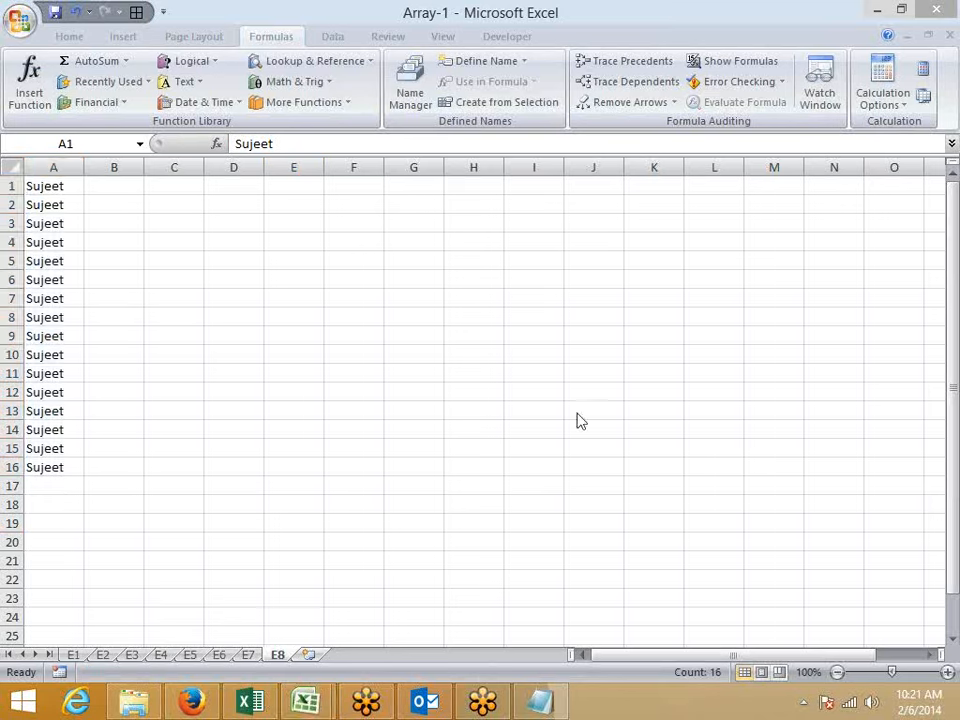
click(110, 339)
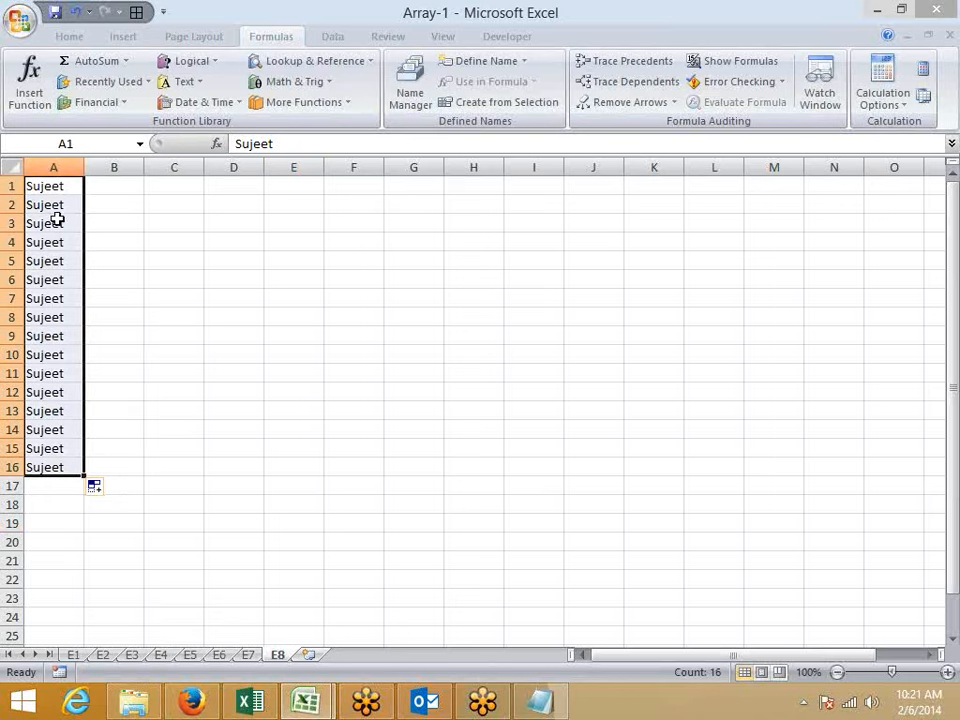
key(ctrl+z)
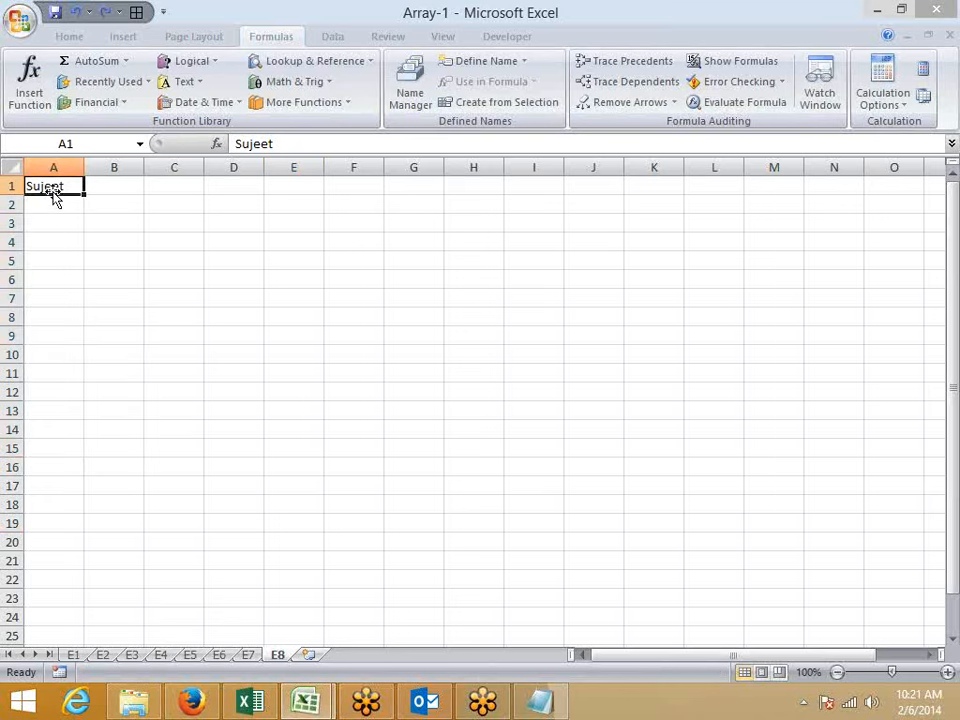
Replace A1 with the first name from the top of E7's list and fill the name series down to A18
text(Pune)
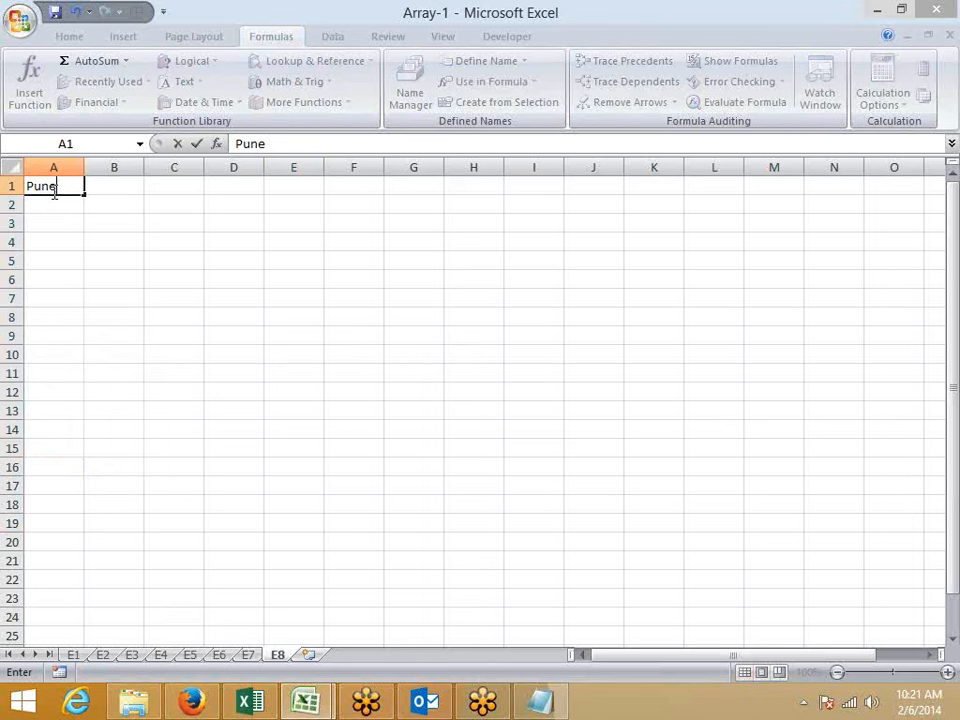
key(Return)
click(60, 186)
double_click(76, 186)
text(e)
click(83, 216)
click(77, 190)
drag(83, 194, 67, 518)
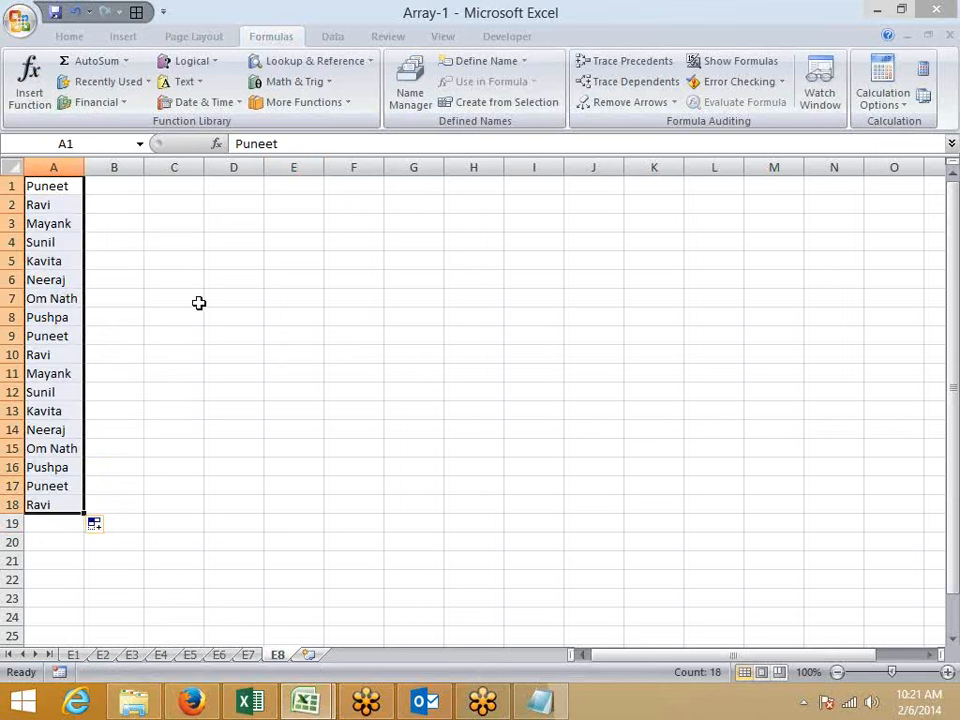
Enter the label "Lonest Lenth of Name" in C2
click(179, 206)
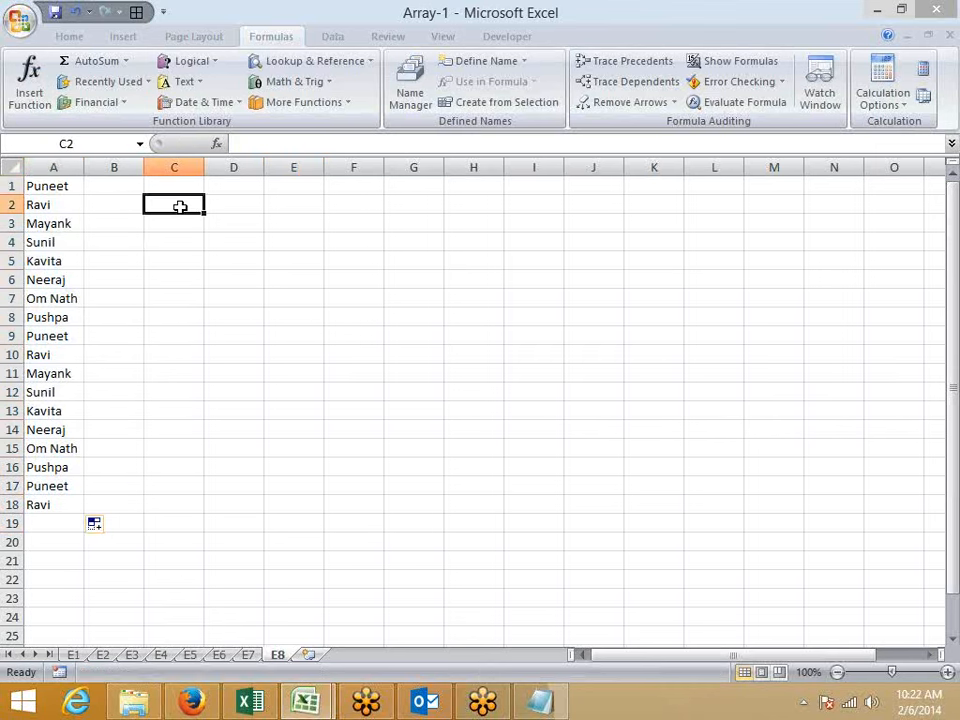
text(Lon)
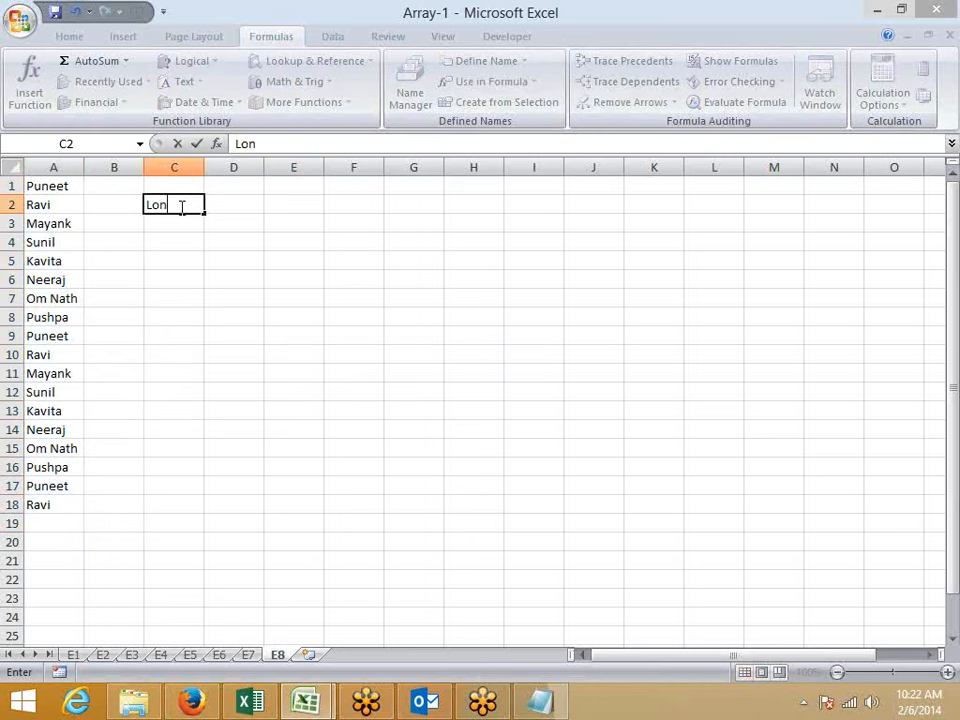
text(est Len)
text(th)
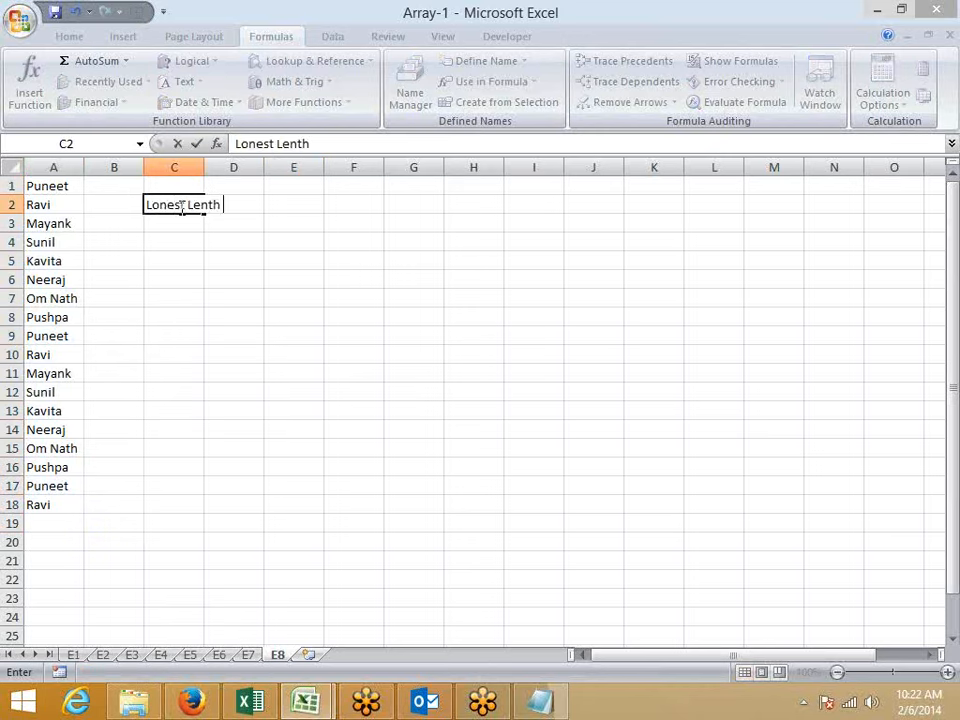
text( of Name)
key(Return)
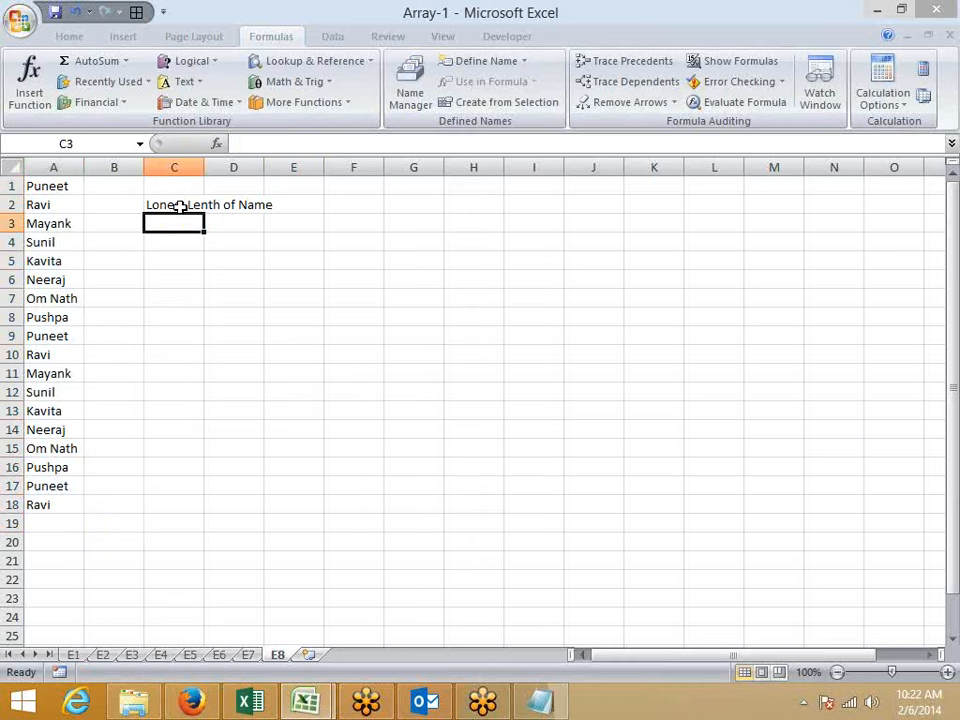
Begin a MATCH formula in C4 whose lookup value is the MAX of LEN(A1:A18)
key(Down)
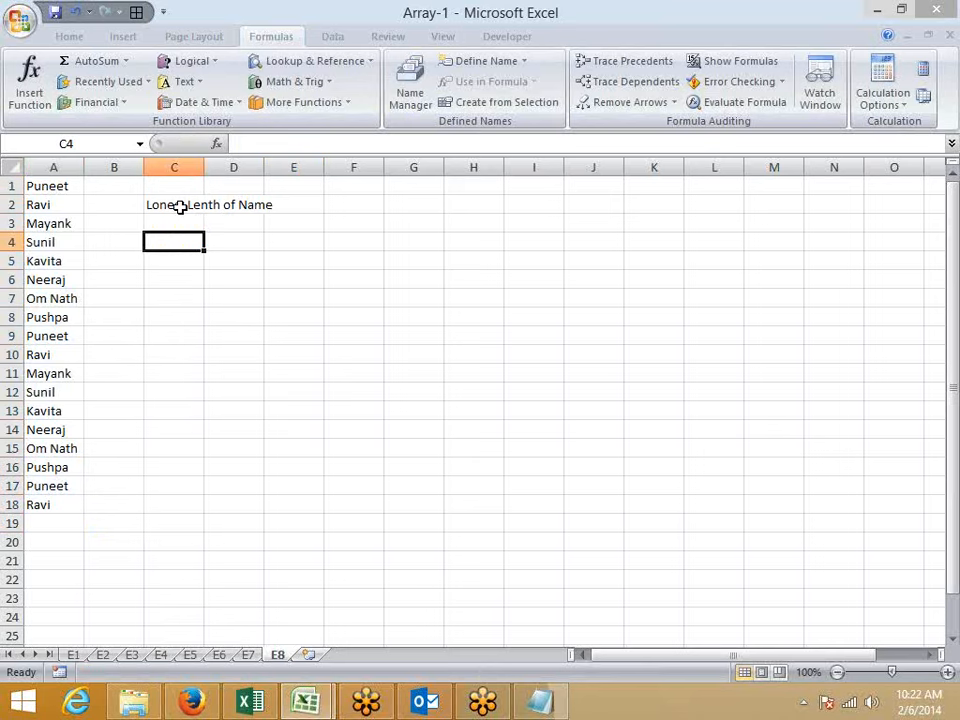
text(=mat)
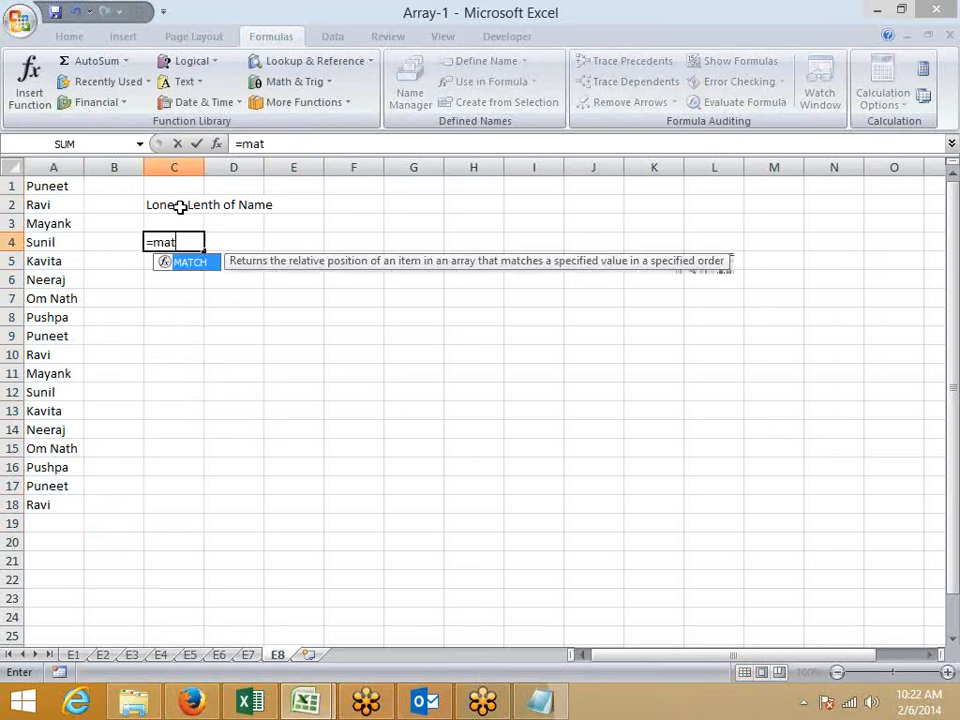
key(Tab)
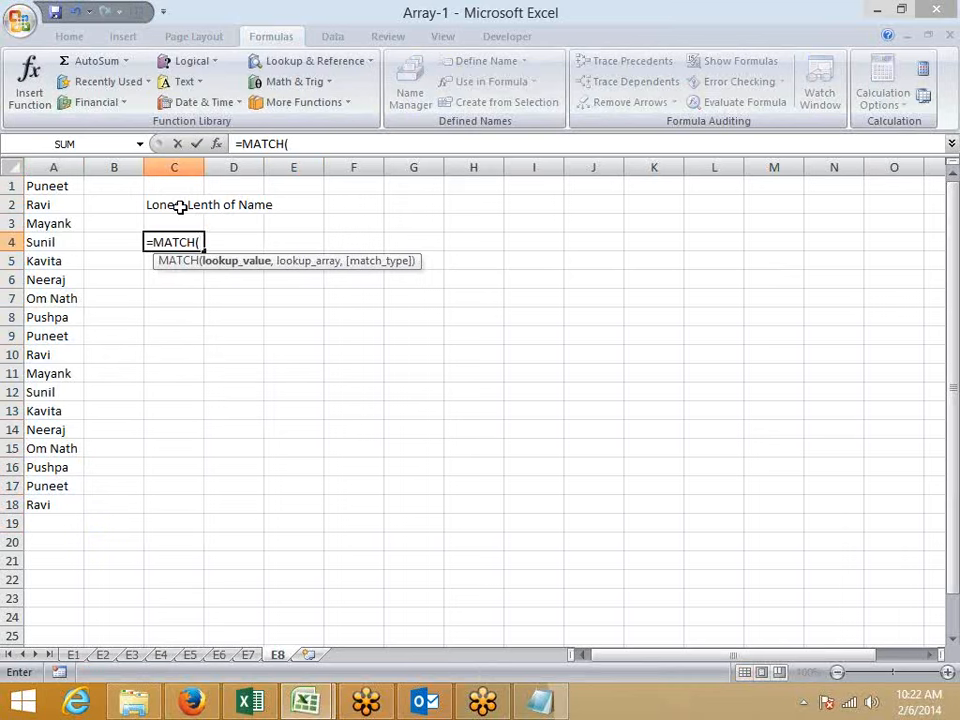
text(ma)
key(Down)
key(Tab)
text(le)
key(Down)
key(Tab)
key(Left)
key(Left)
key(Up)
key(Up)
key(Up)
key(ctrl+shift+Down)
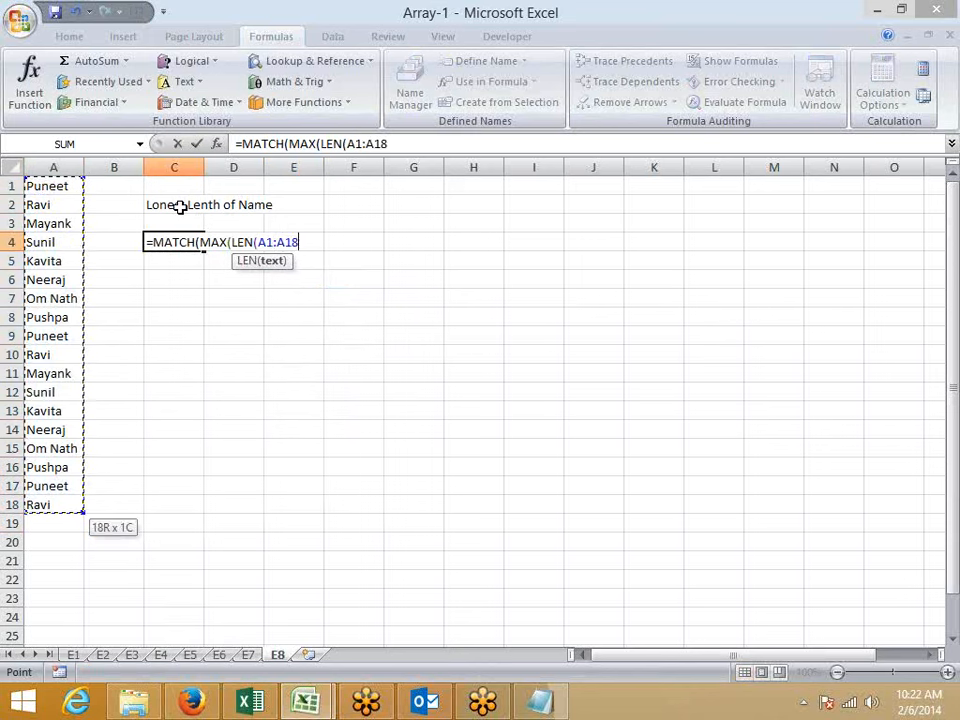
text())
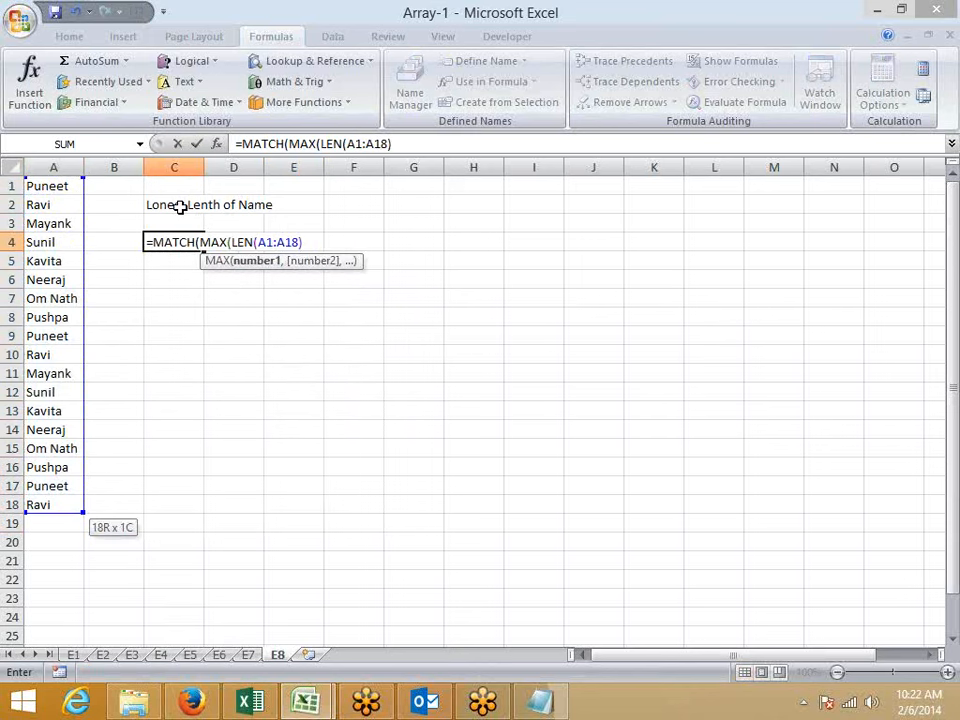
Add LEN(A1:A18) as the lookup array and 0 as the match type in C4, and try to enter the formula
text(,len)
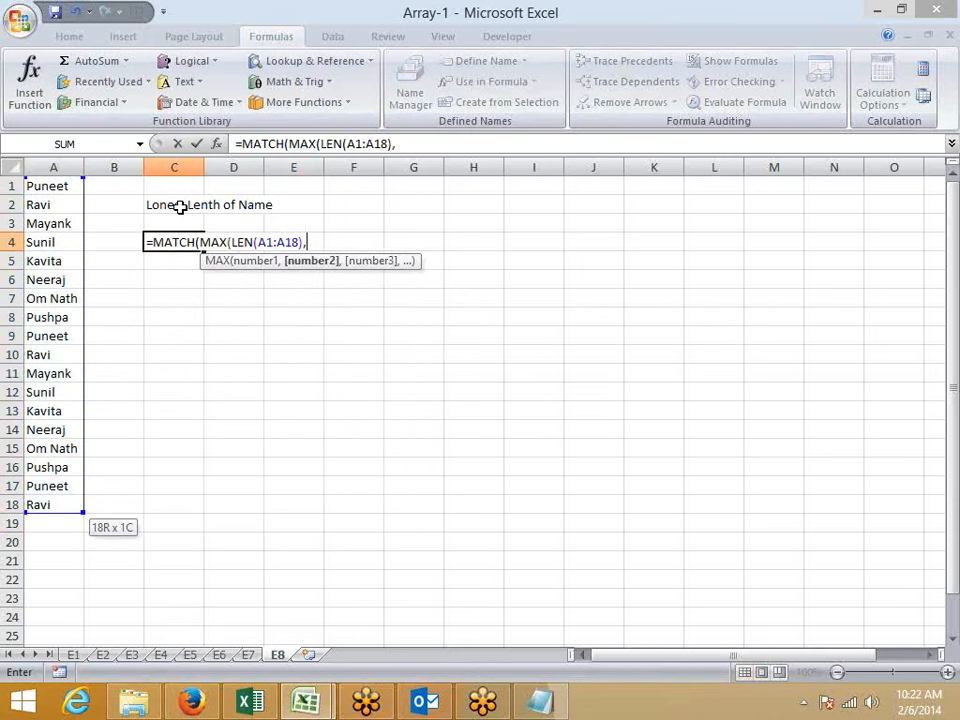
key(Tab)
key(Left)
key(Left)
key(Up)
key(Up)
key(Up)
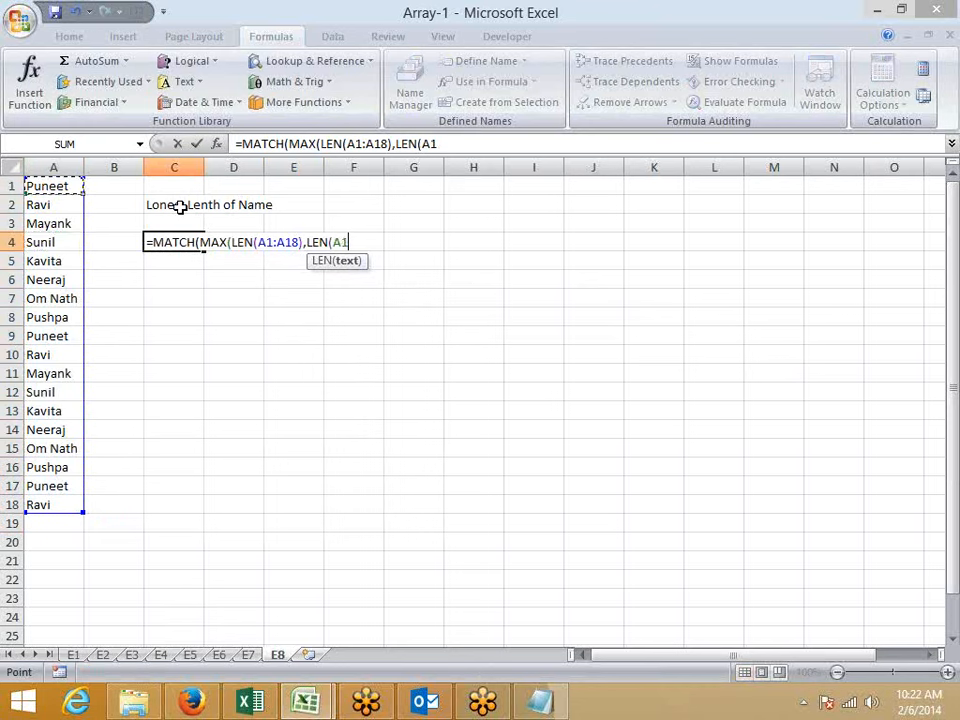
key(ctrl+shift+Down)
text() ,)
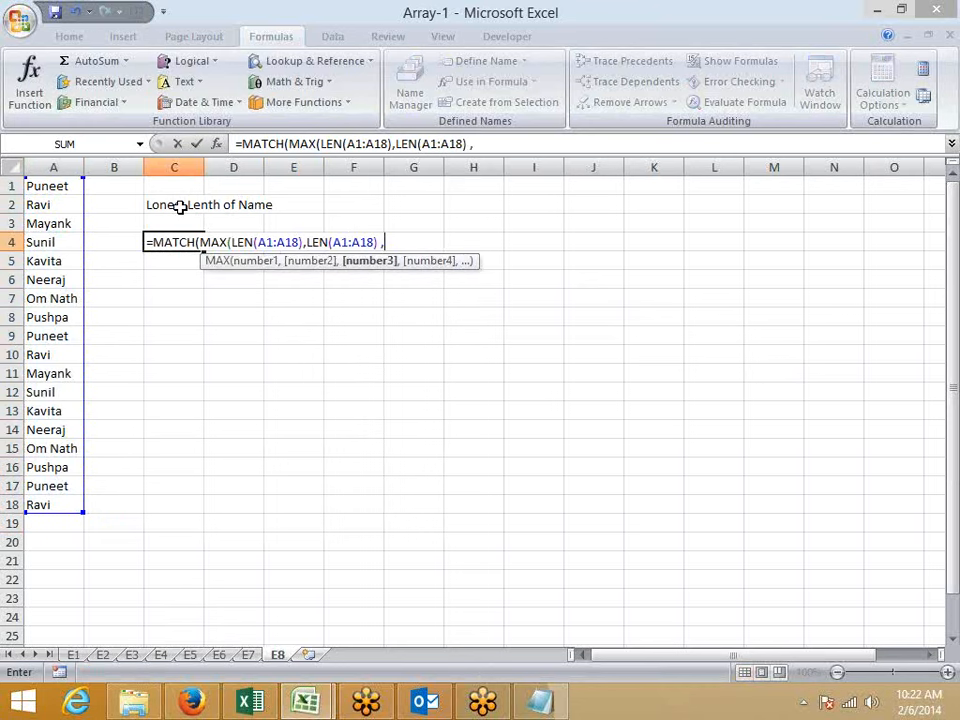
text(0)
key(Return)
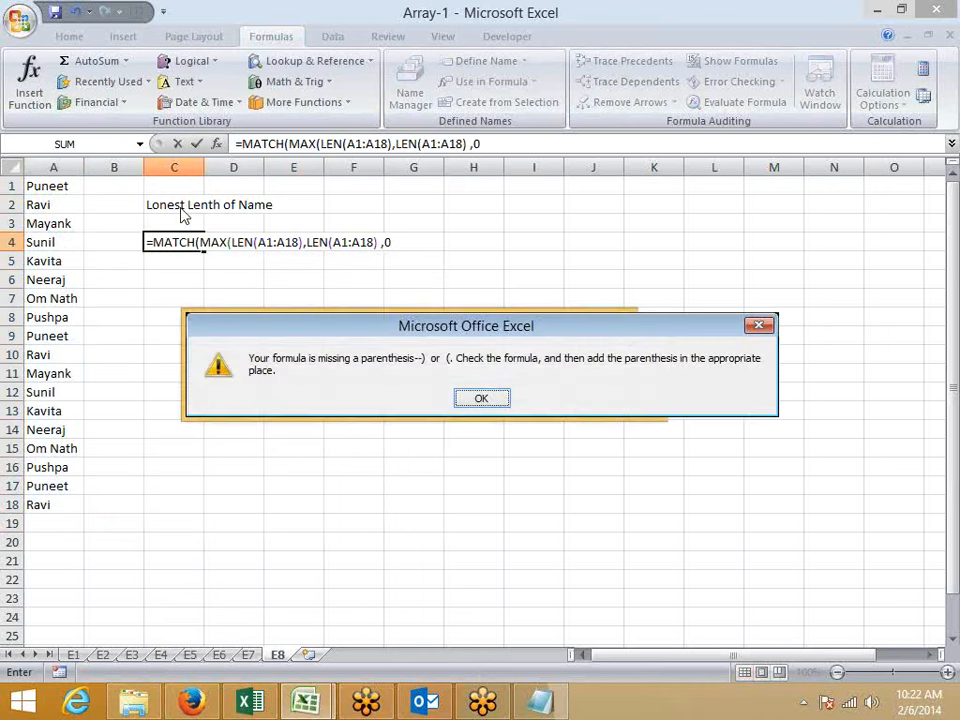
key(Return)
Close the MAX function after LEN(A1:A18) in C4 and enter =MATCH(MAX(LEN(A1:A18)),LEN(A1:A18),0) as an array formula
click(305, 242)
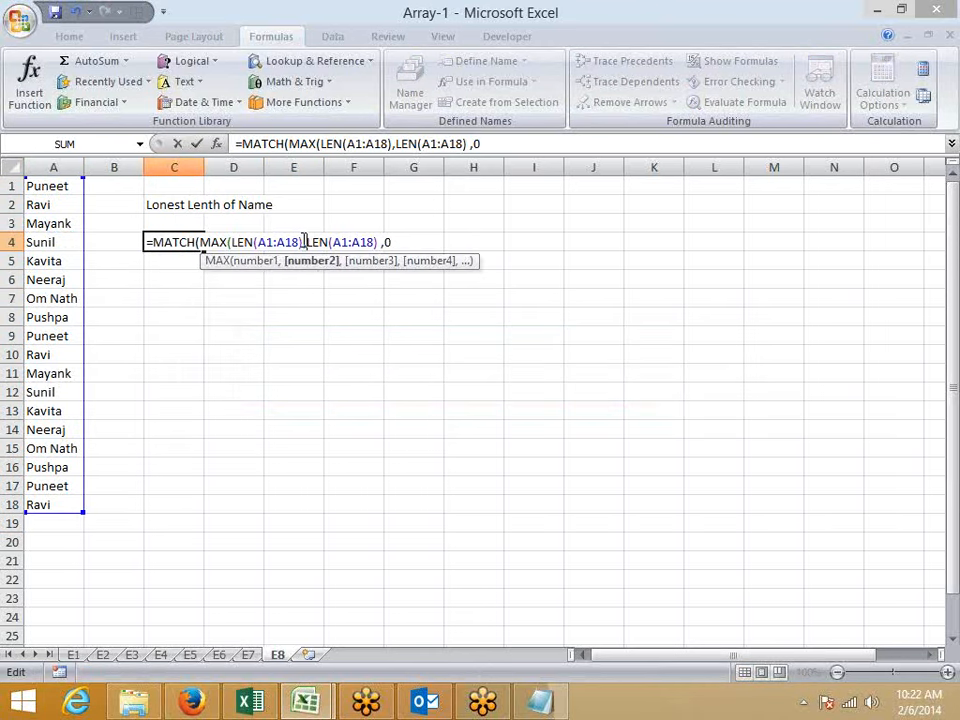
text())
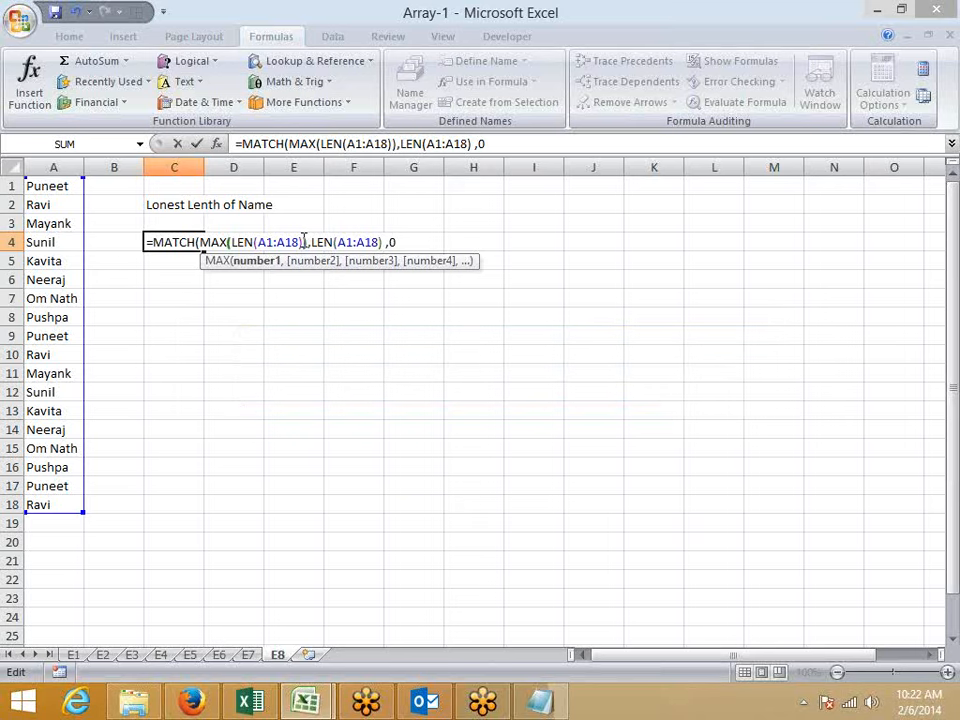
key(Return)
key(Return)
key(F2)
key(ctrl+shift+Return)
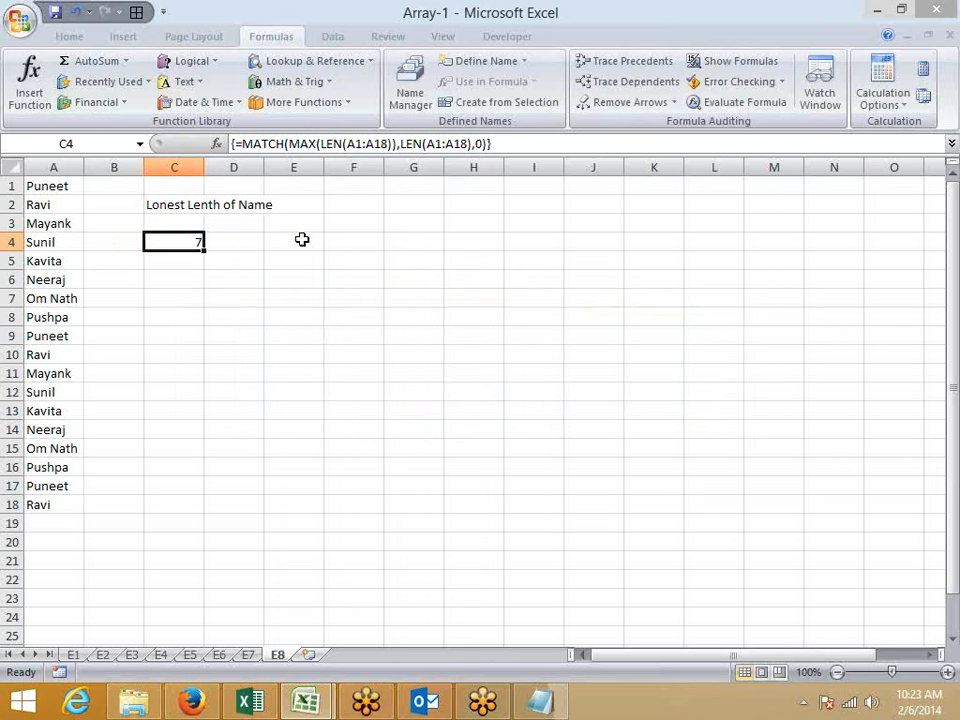
Begin an OFFSET formula in D4 with A1 as the reference and C4-1 as the rows, and try to enter it
key(Right)
text(=off)
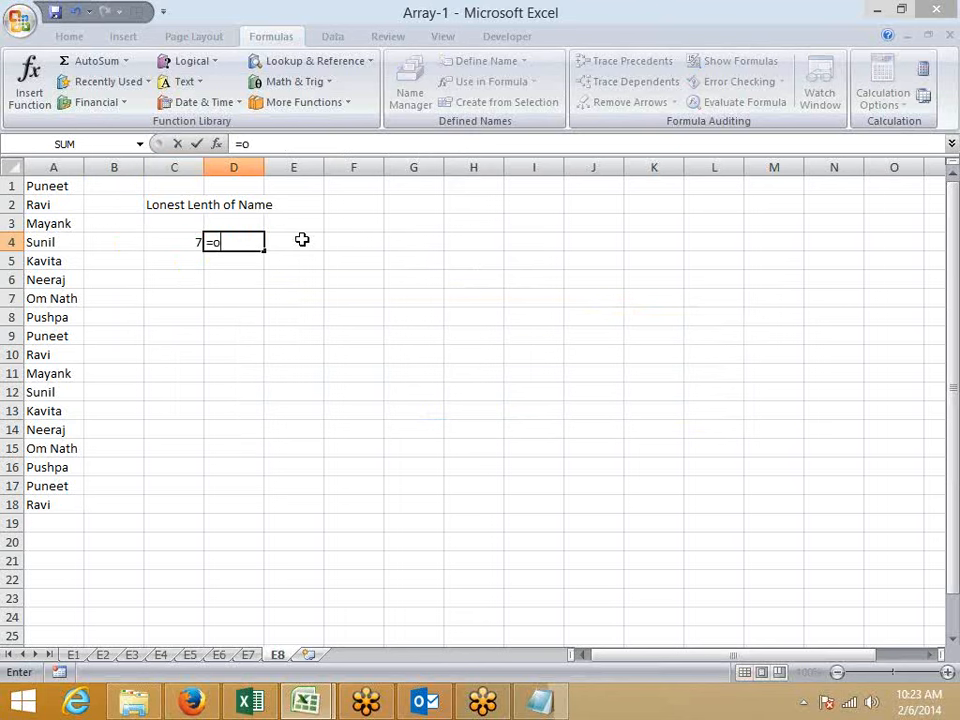
key(Tab)
key(Left)
key(Left)
key(Left)
key(Up)
key(Up)
key(Up)
text(,)
key(Left)
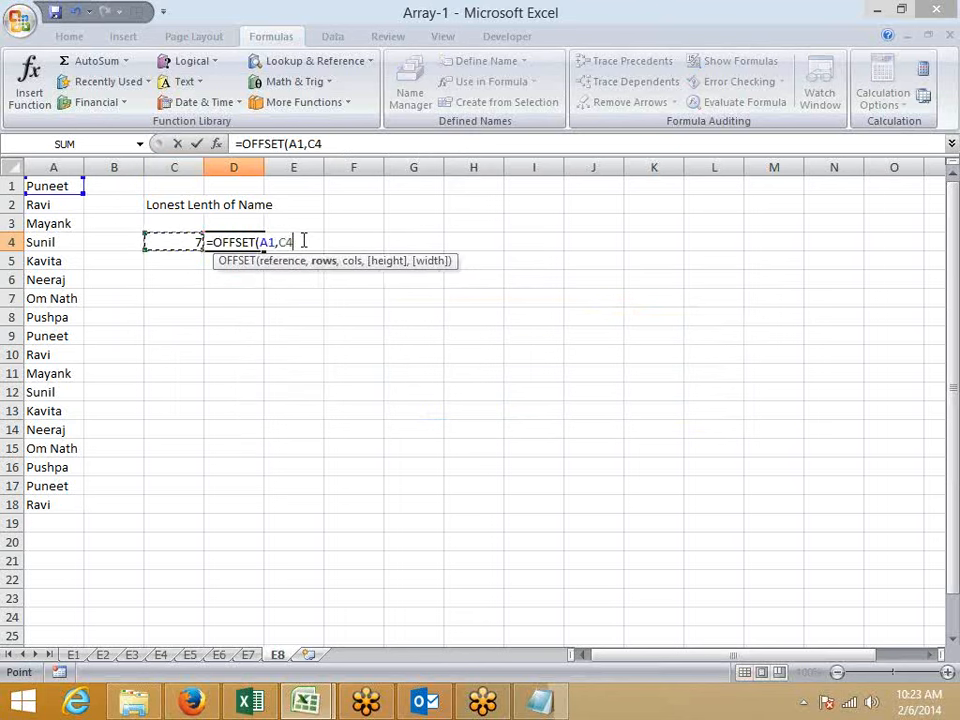
text(-1)
key(Return)
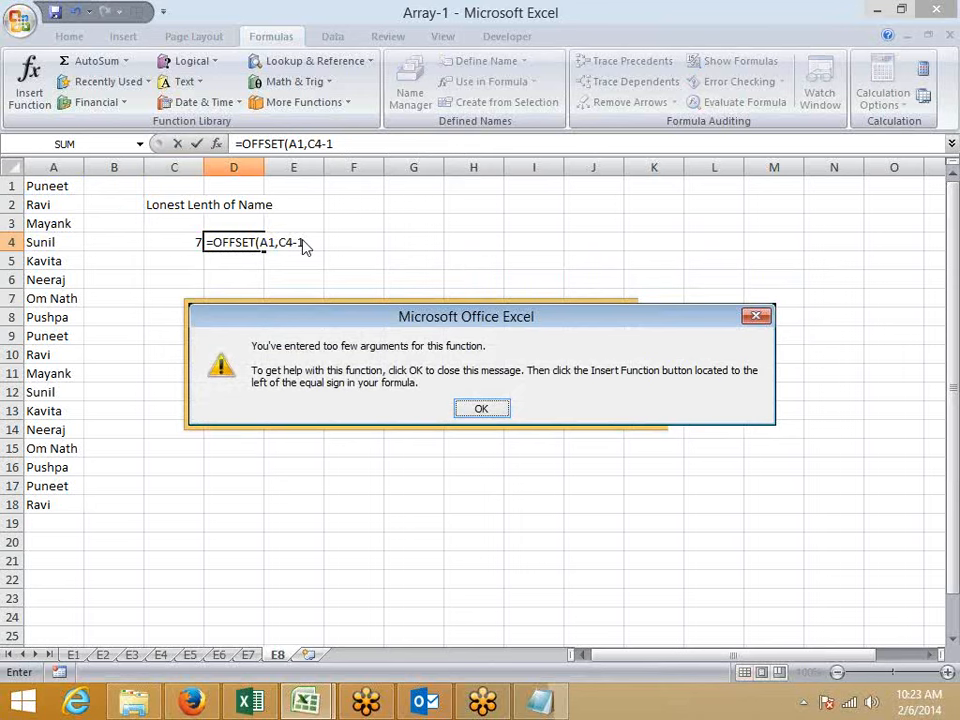
key(Return)
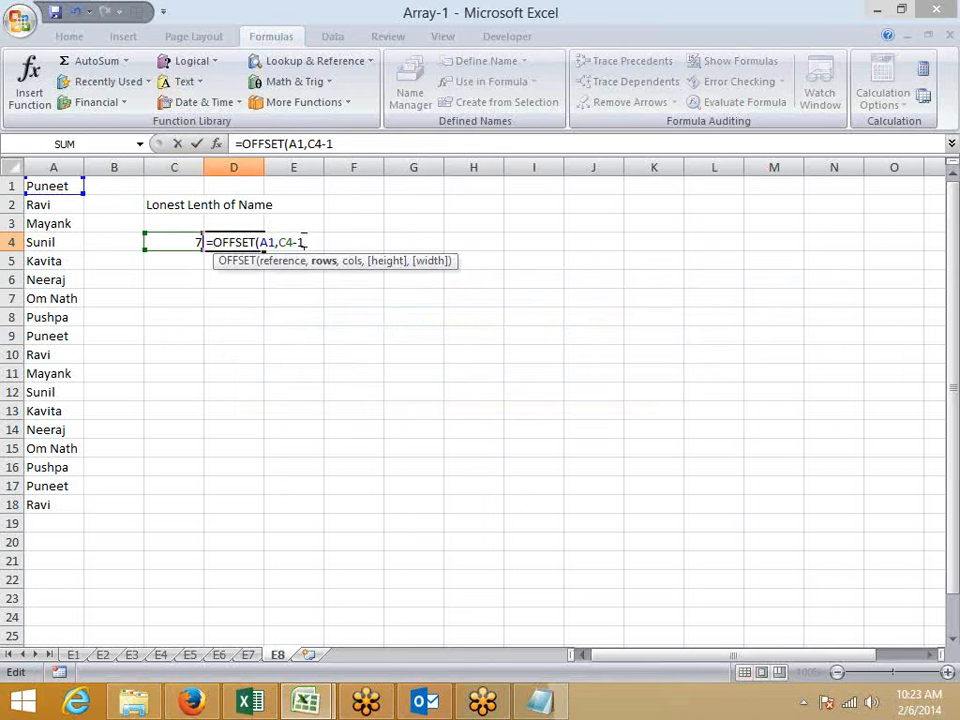
Add 0 as the columns argument and enter =OFFSET(A1,C4-1,0) in D4
text(,0)
key(Return)
key(Up)
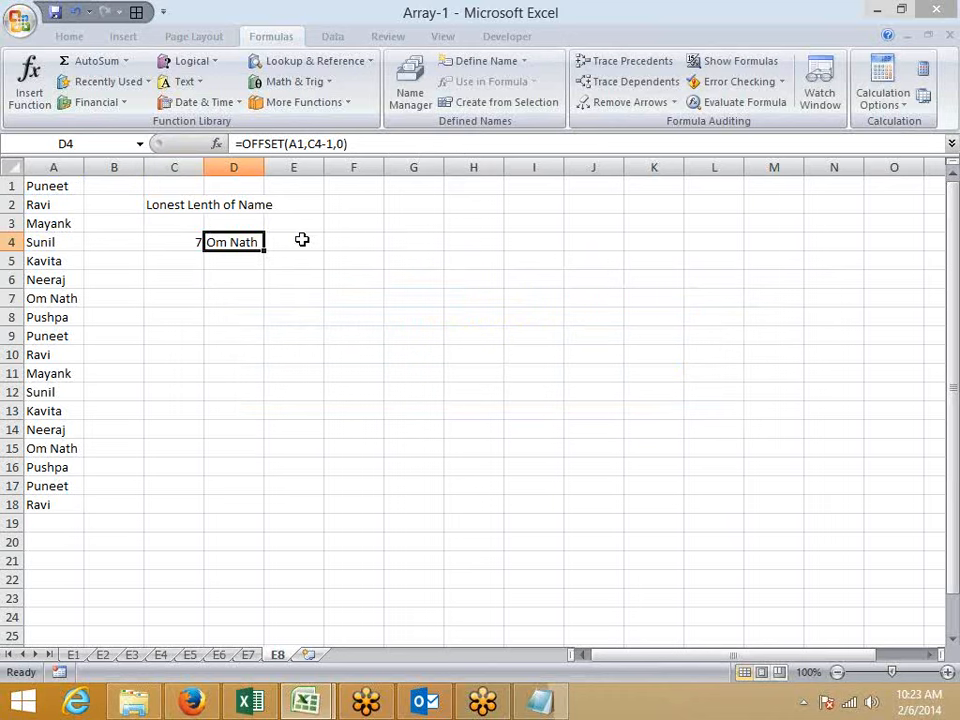
Enter =LEN(A1) in B1 to count the characters of the first name
key(Left)
key(Up)
key(Up)
key(Left)
key(Left)
key(Up)
key(Right)
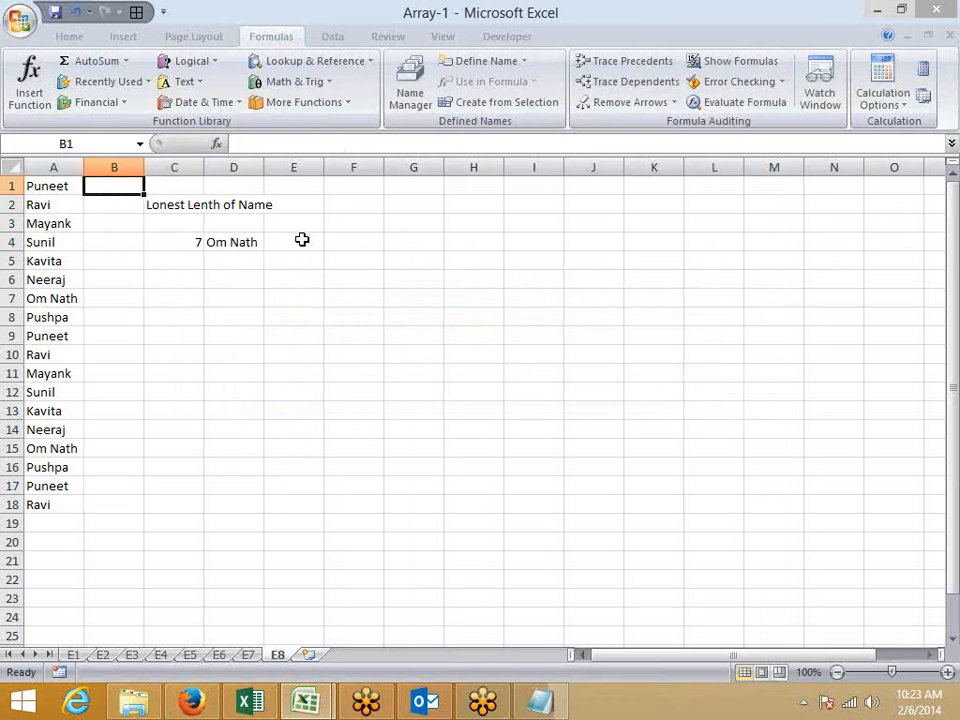
text(=len)
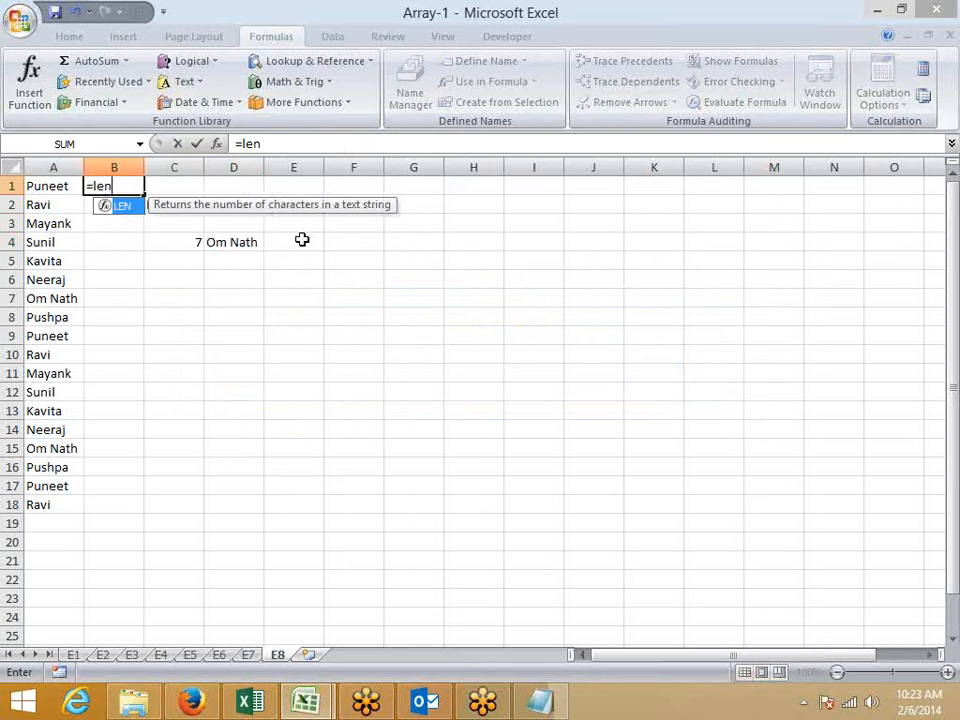
key(Tab)
text(A1)
key(Return)
Fill the LEN formula from B1 down to B18, alongside the last name
key(Left)
key(ctrl+Down)
key(Right)
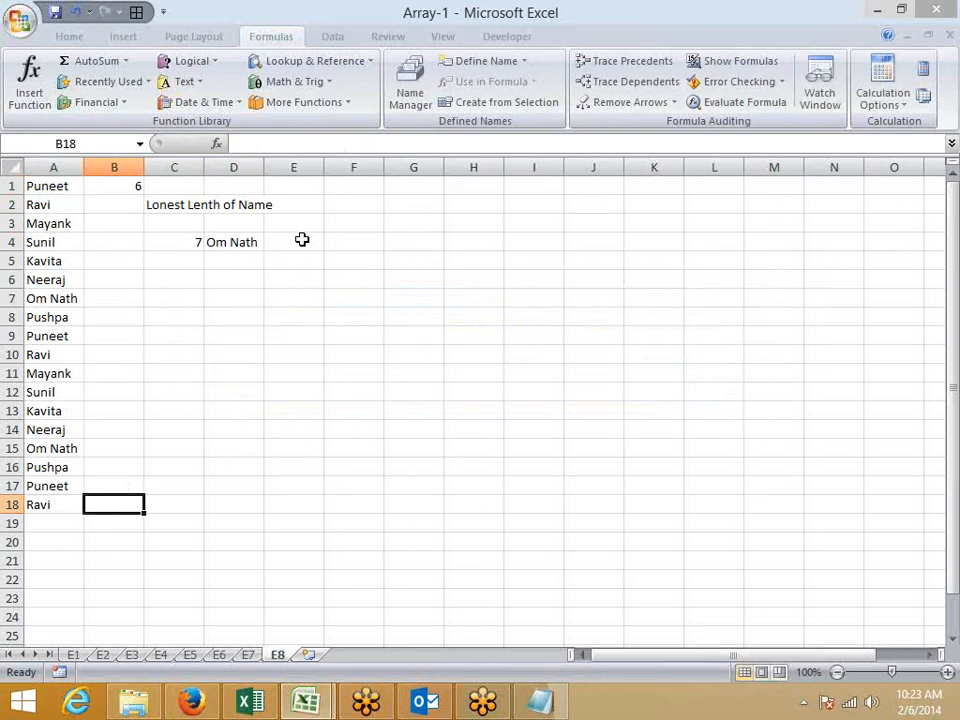
key(ctrl+shift+Up)
key(ctrl+d)
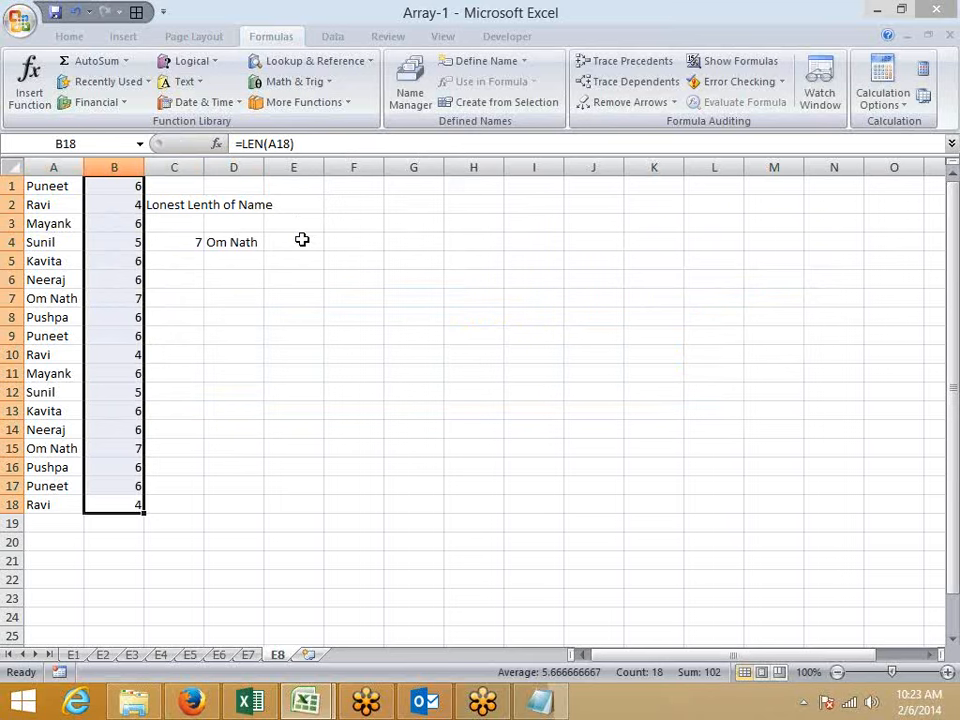
Examine the name lengths in column B and compare them with the OFFSET result in D4
key(Down)
key(Down)
key(Down)
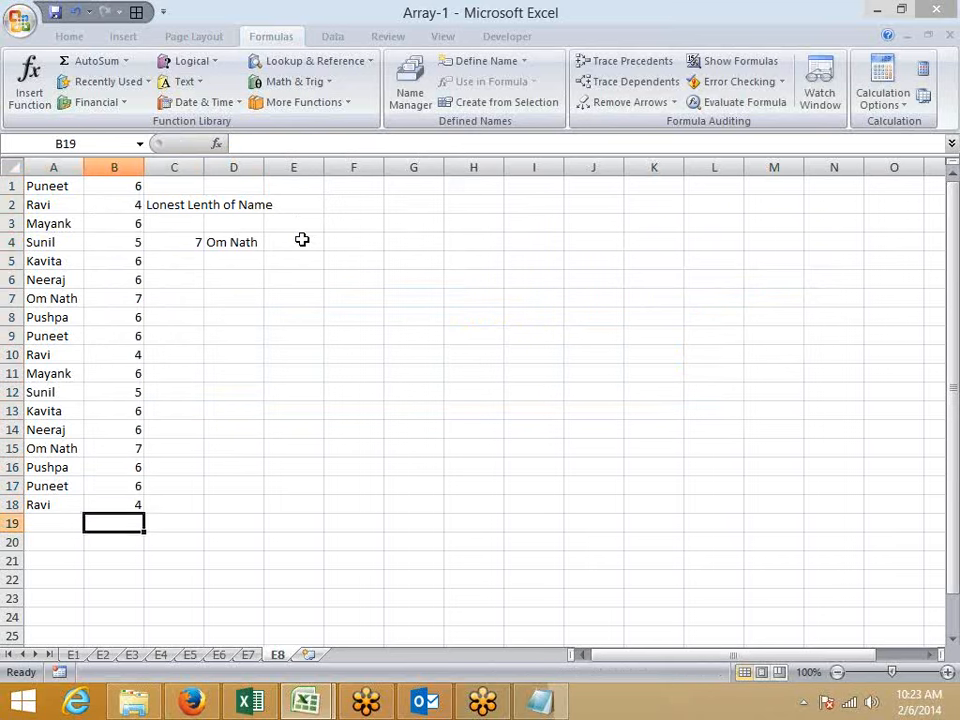
key(Up)
key(Up)
key(Up)
key(Up)
key(Up)
key(Up)
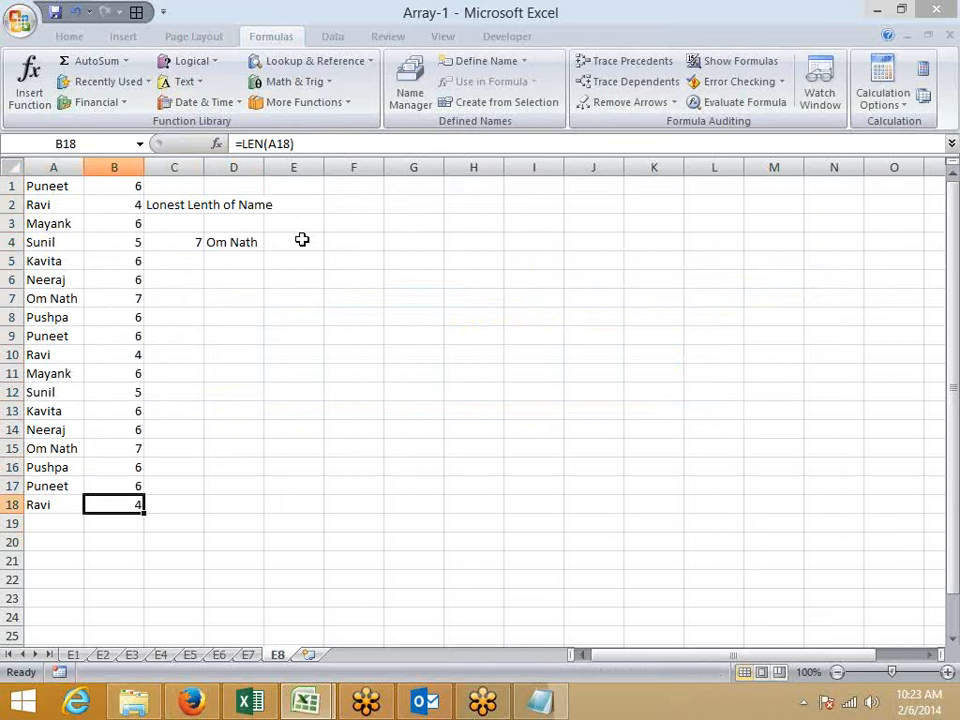
key(ctrl+Up)
key(Right)
key(Right)
key(Down)
key(Down)
key(Down)
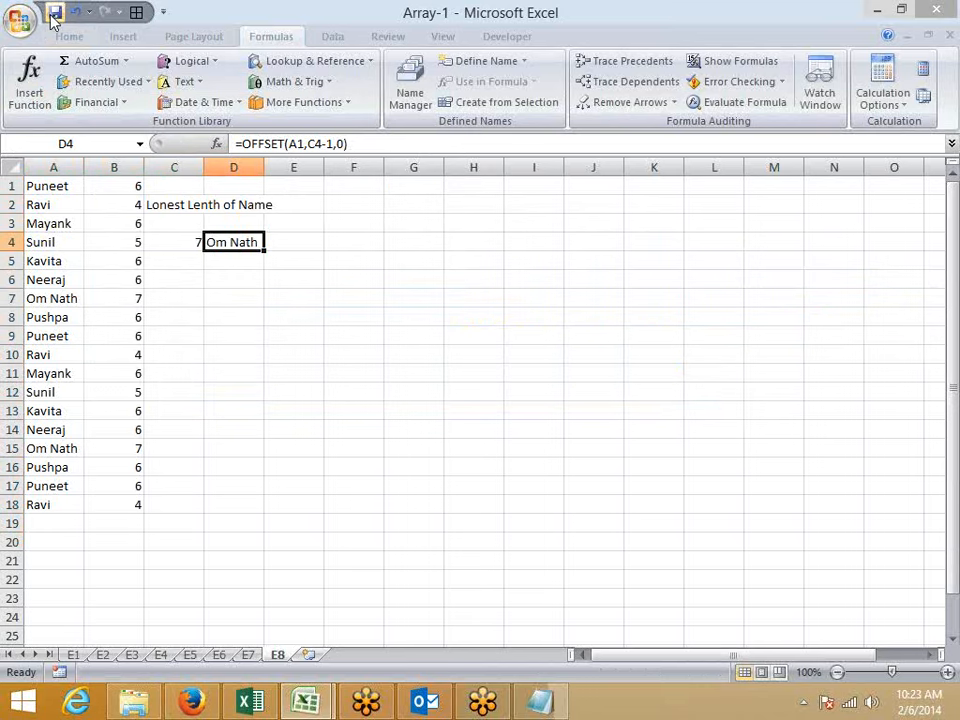
Evaluate the MATCH array formula in C4 step by step through to its final result, and close the evaluation
key(Left)
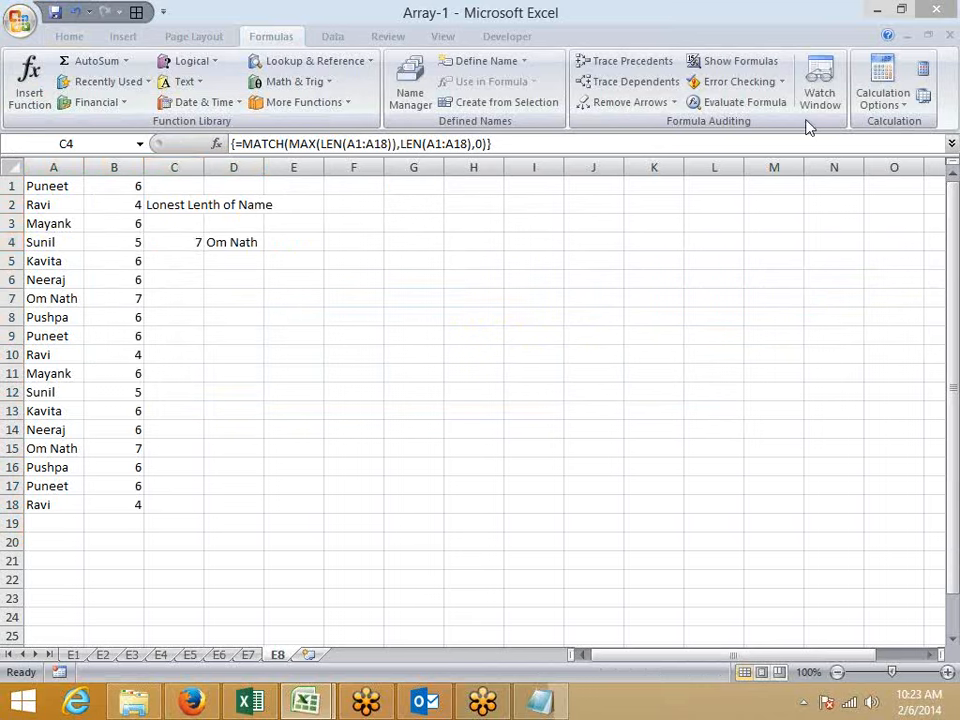
click(745, 104)
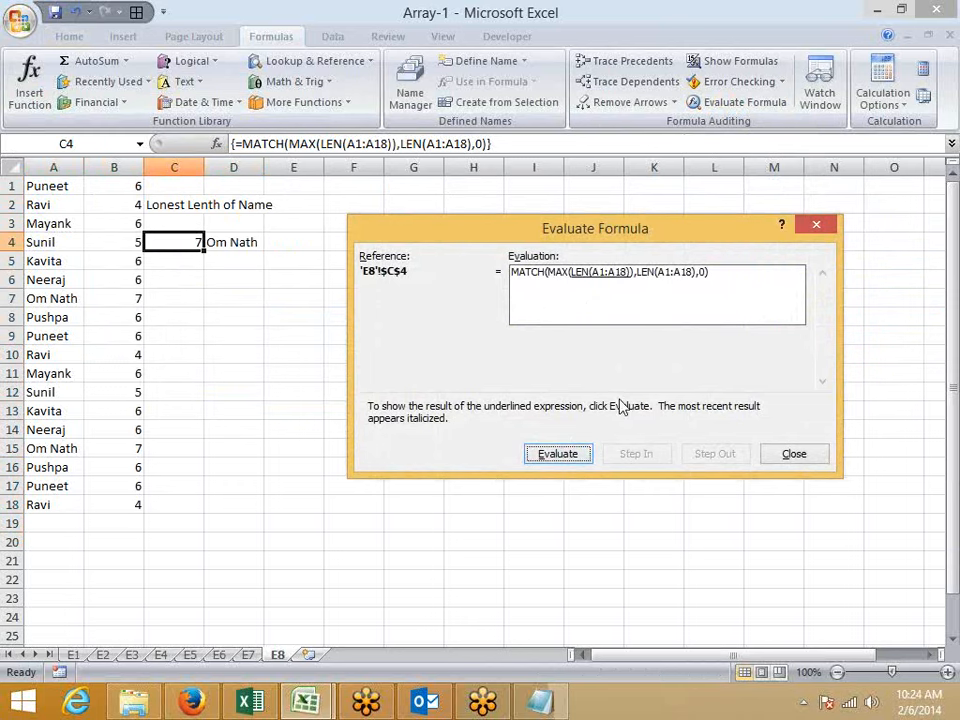
click(572, 455)
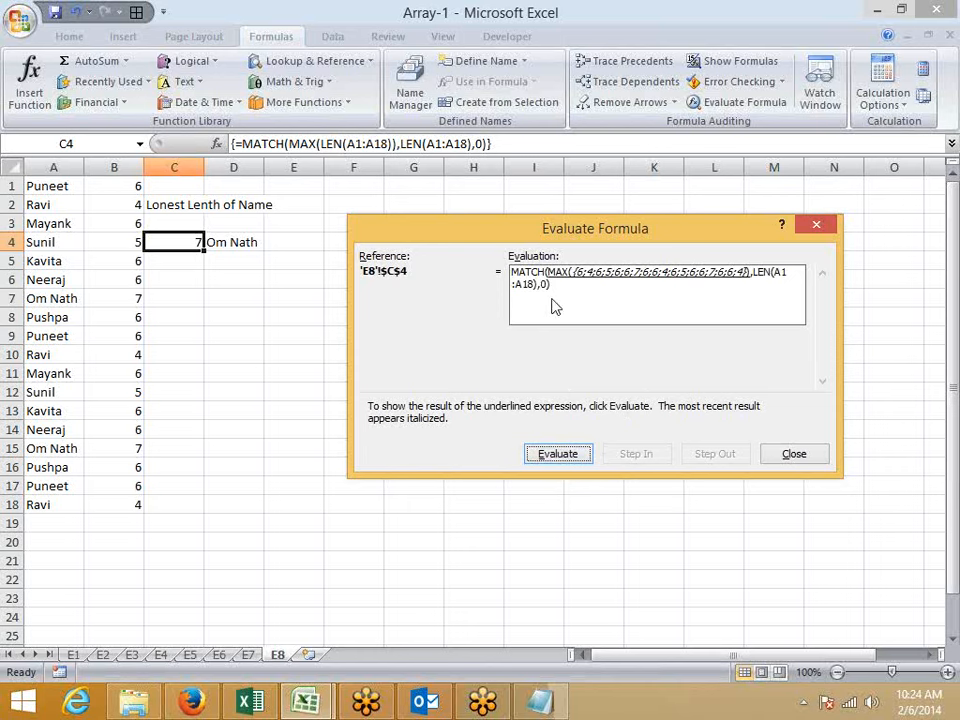
click(566, 456)
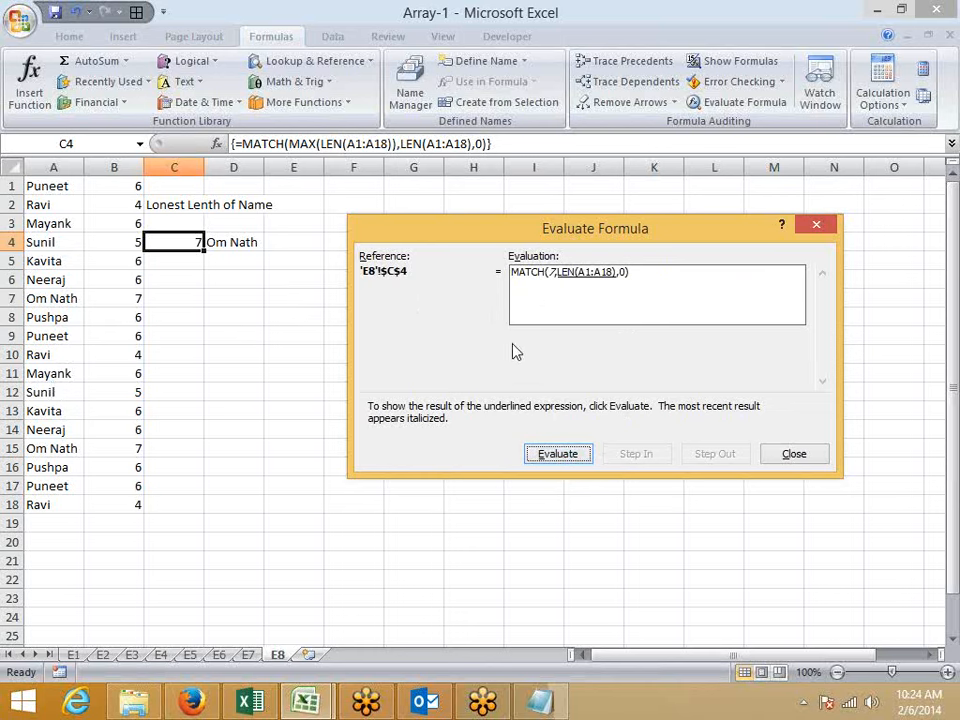
click(542, 454)
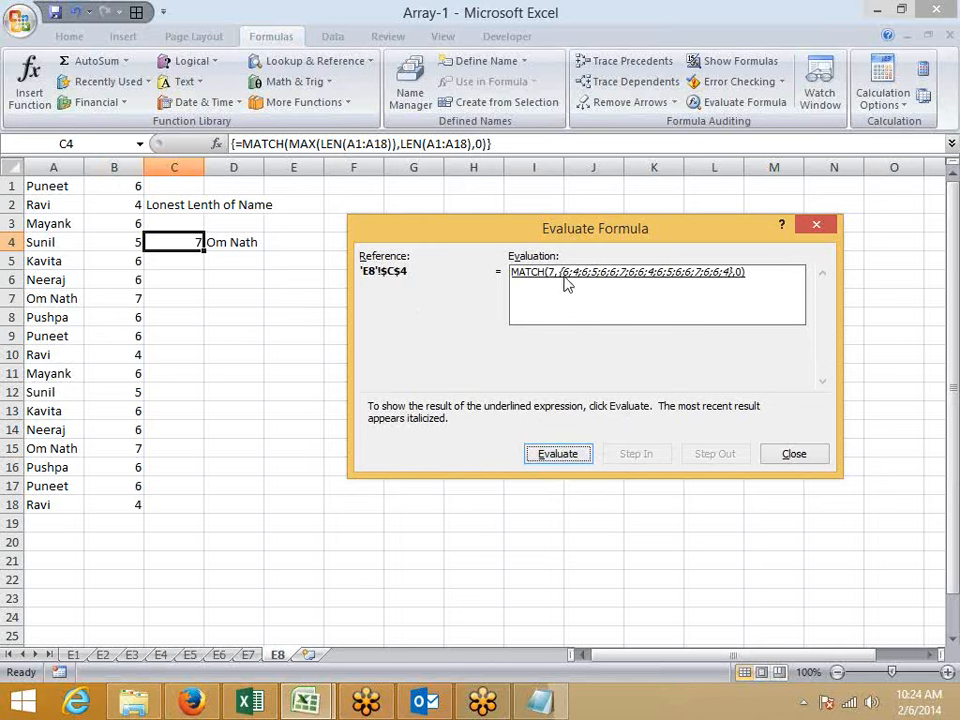
click(561, 464)
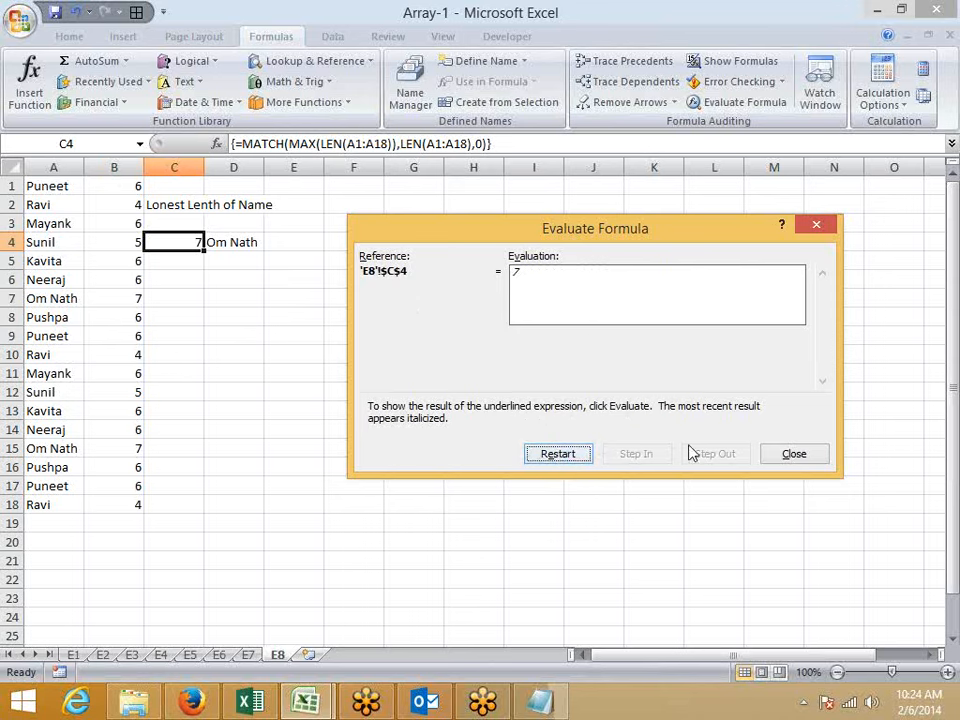
click(797, 454)
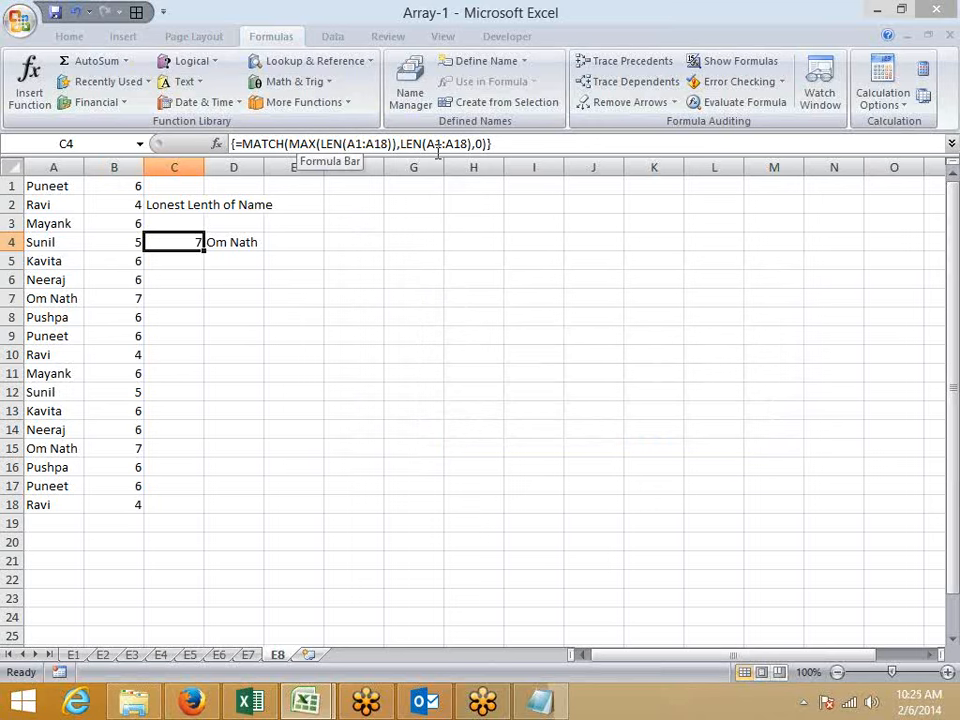
Copy the Q1 "Do again your self" note from G6:H6 on sheet E5 to E5 on sheet E8
click(245, 656)
click(218, 657)
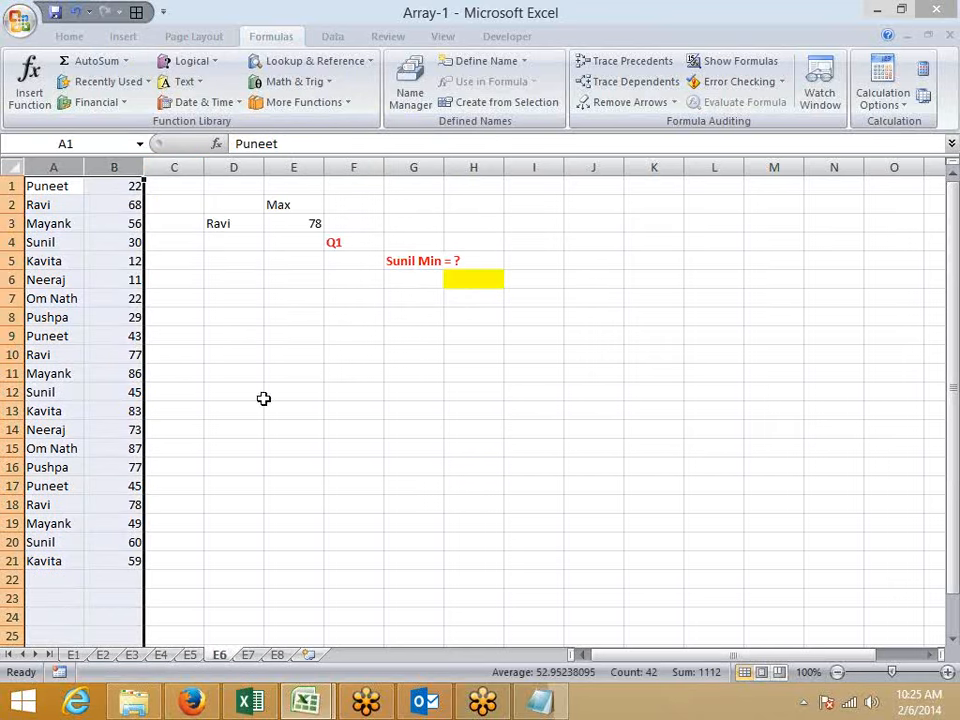
click(190, 655)
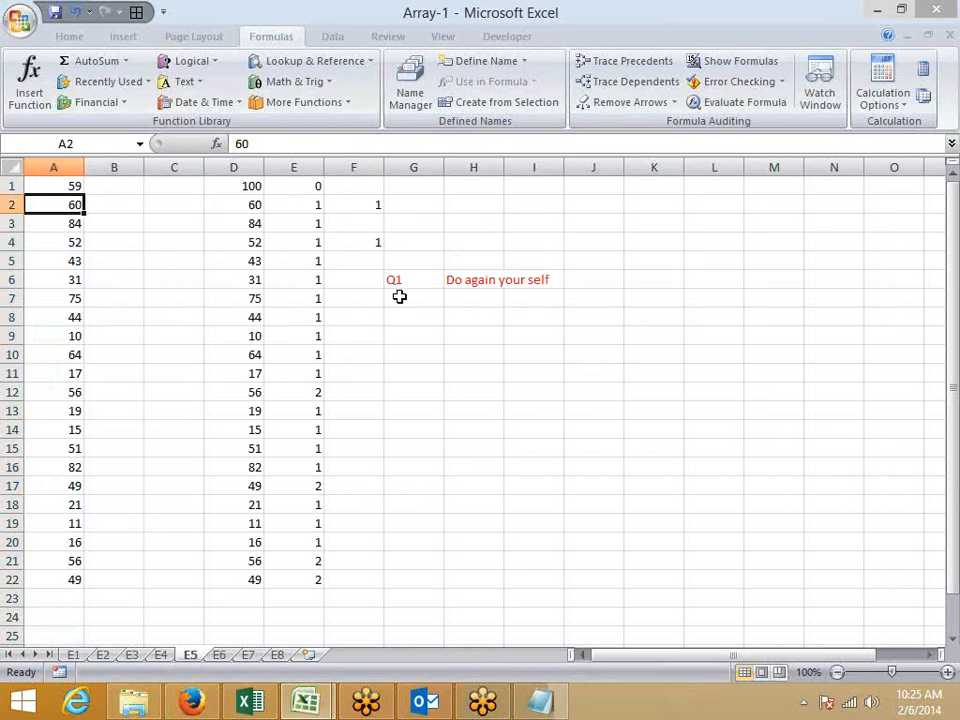
drag(392, 284, 452, 279)
key(ctrl+c)
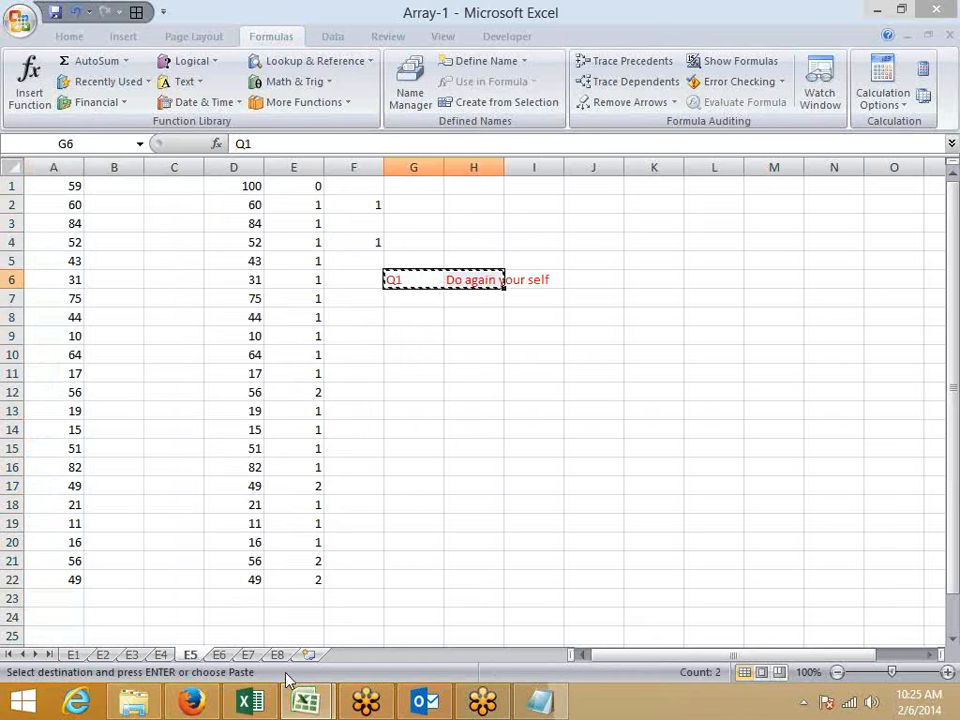
click(277, 655)
click(302, 265)
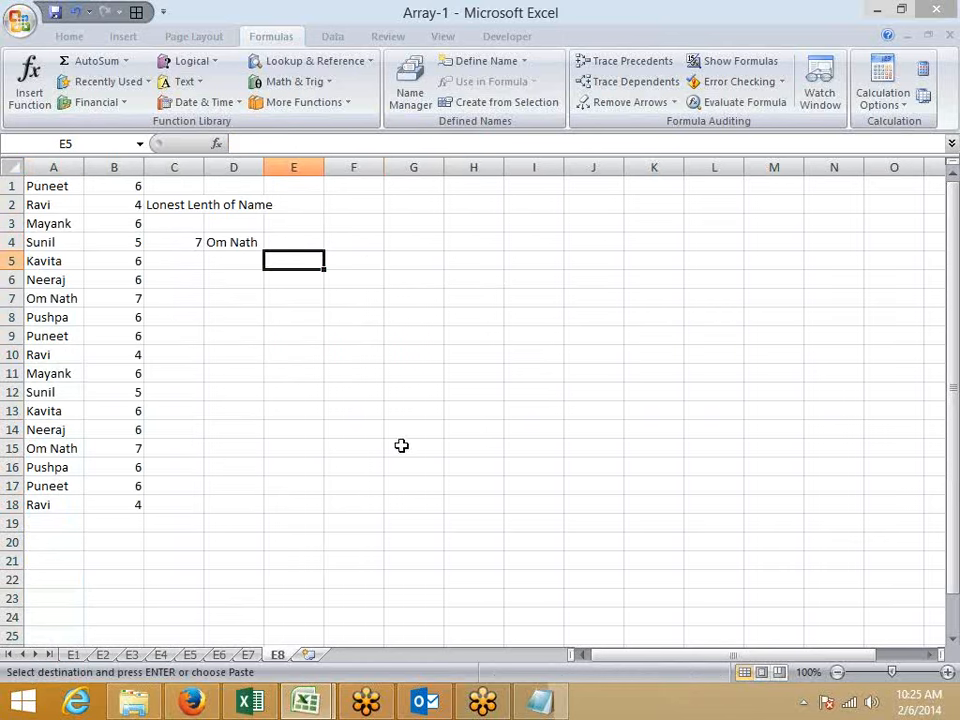
key(Return)
click(291, 393)
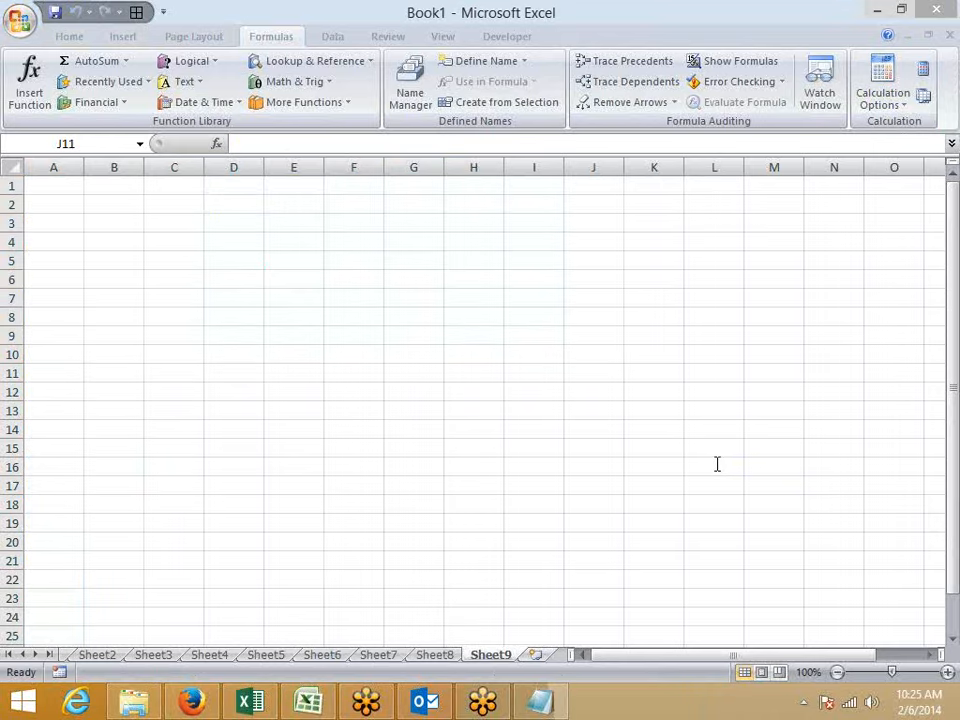
Switch to Outlook and start a new email message
click(423, 700)
click(25, 92)
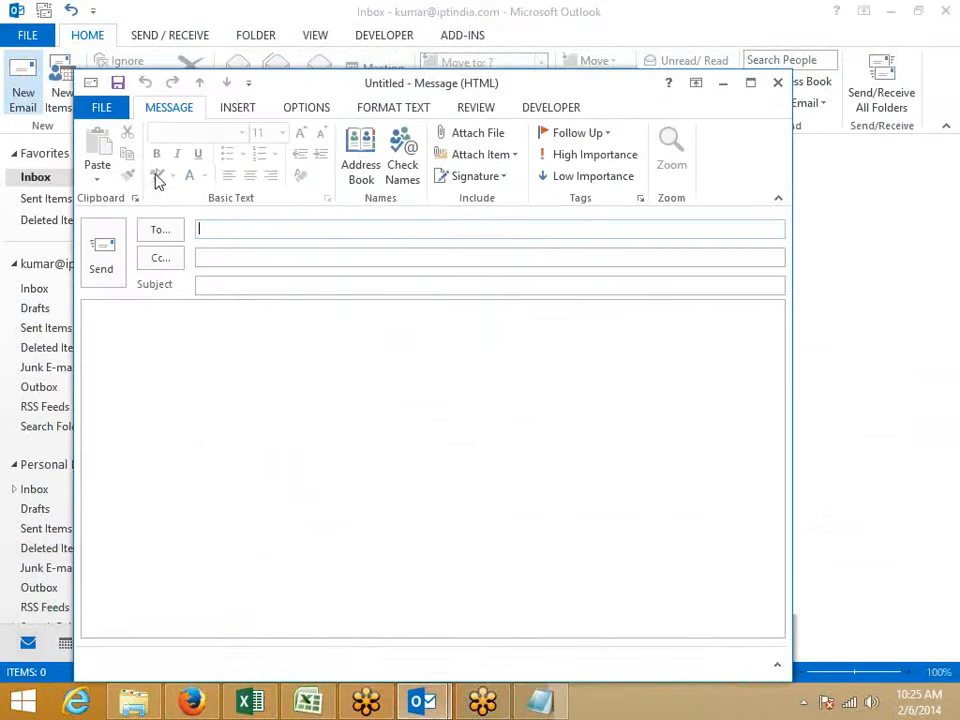
text(m)
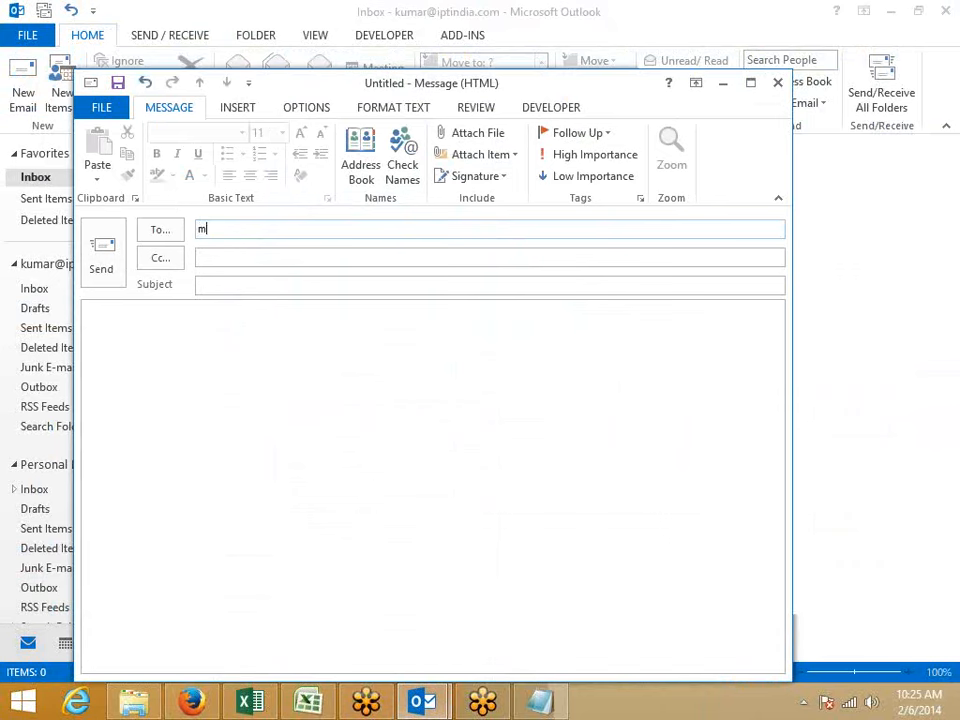
text(ahe)
key(BackSpace)
key(BackSpace)
key(BackSpace)
key(BackSpace)
click(949, 400)
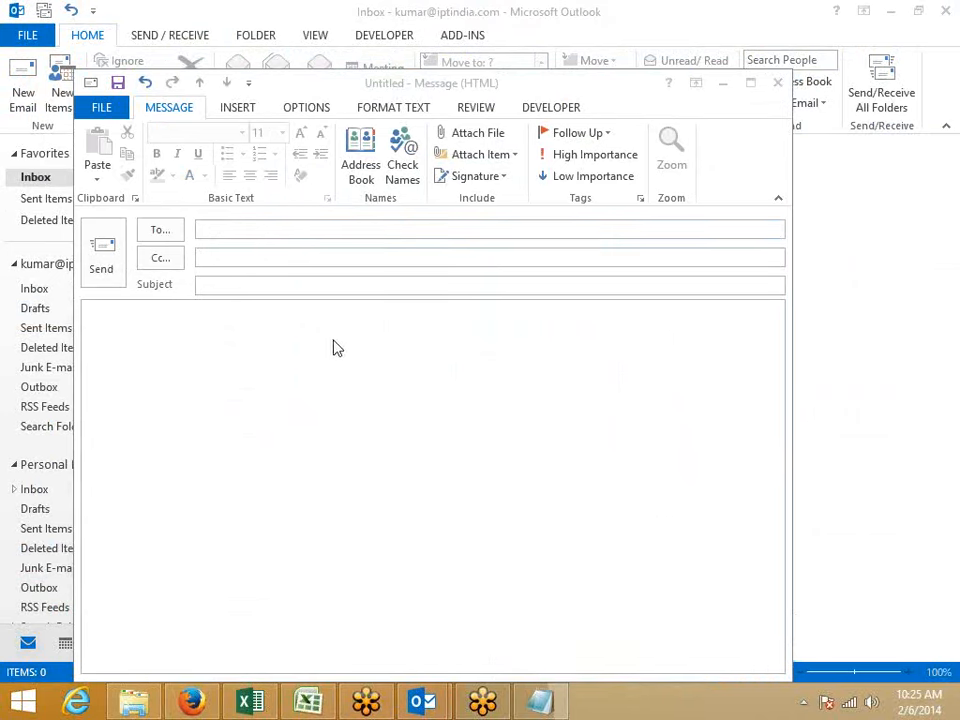
Fill in the two recipients' e-mail addresses for the new message
click(286, 288)
click(246, 227)
key(ctrl+v)
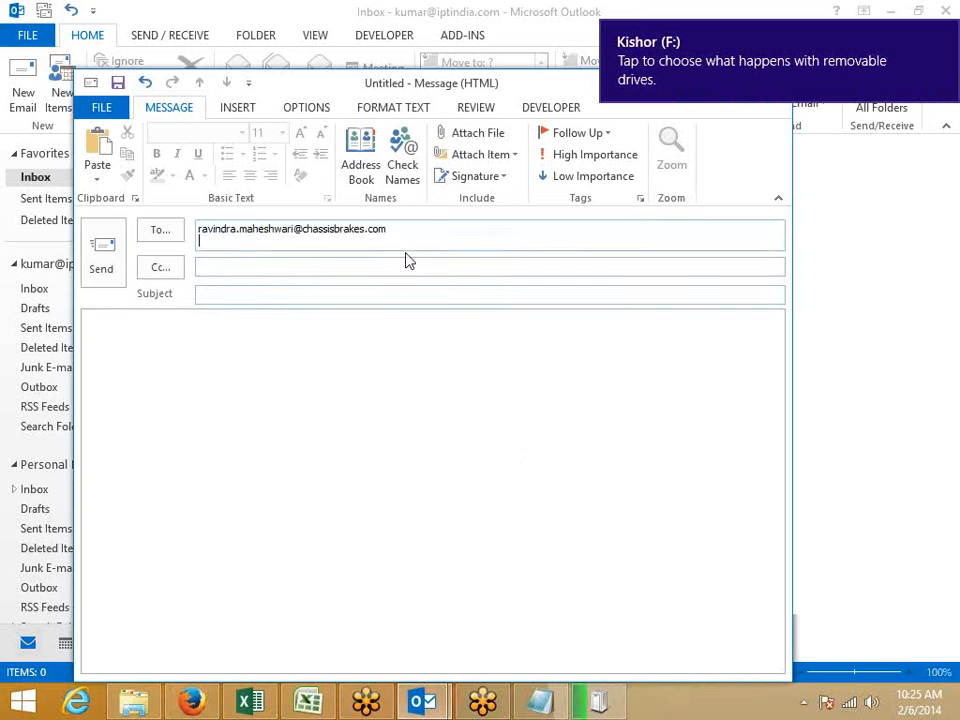
text(t)
key(Return)
Set the message subject to "Example File"
click(345, 285)
text(F)
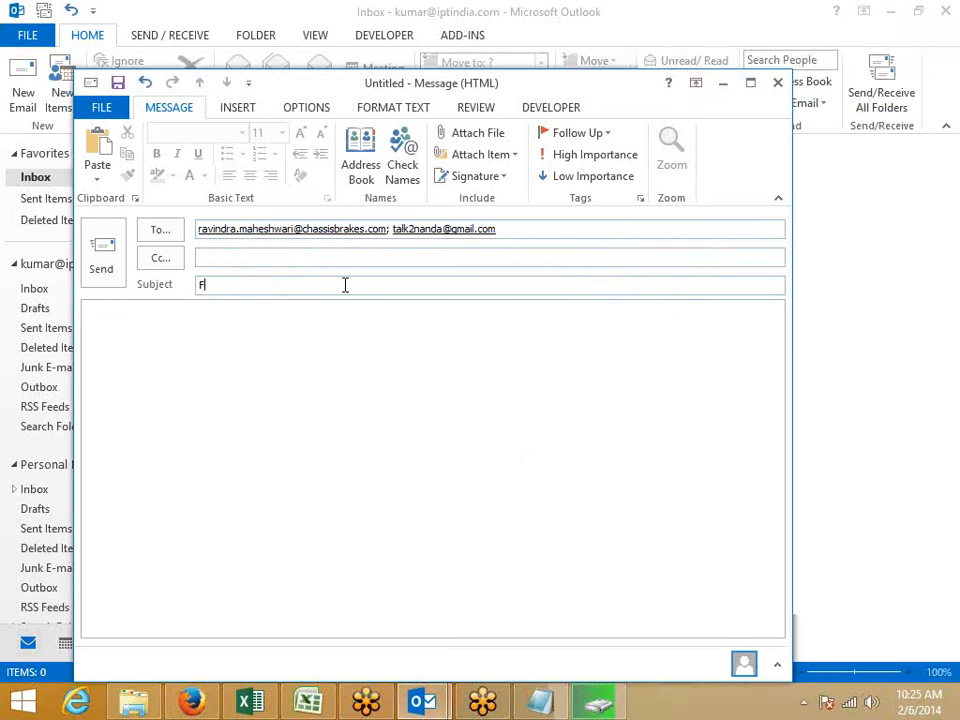
key(BackSpace)
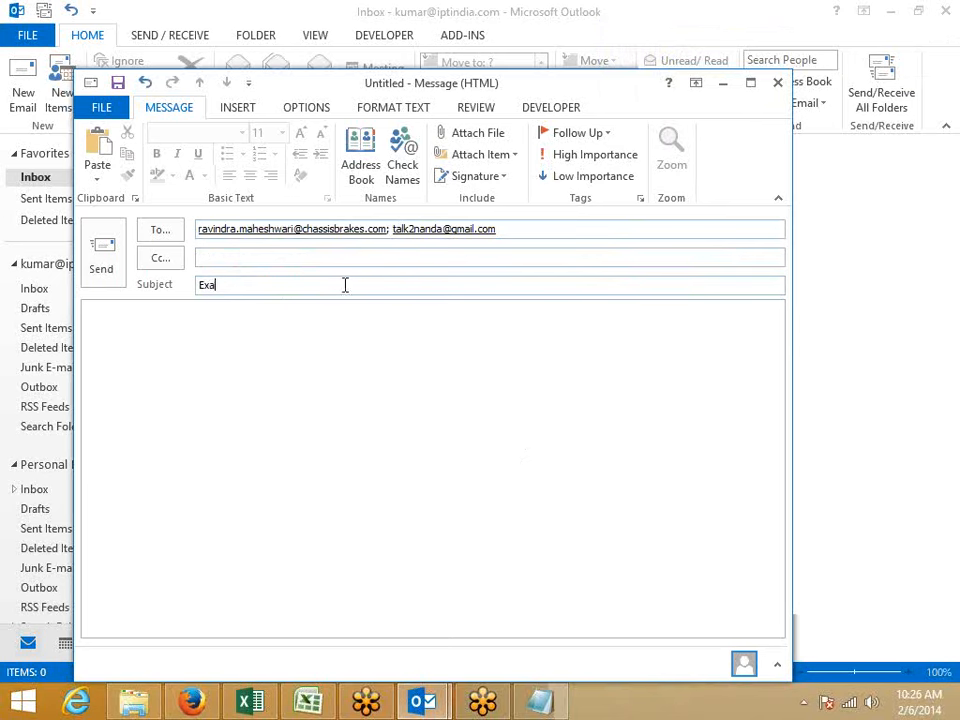
text(Example File)
click(308, 700)
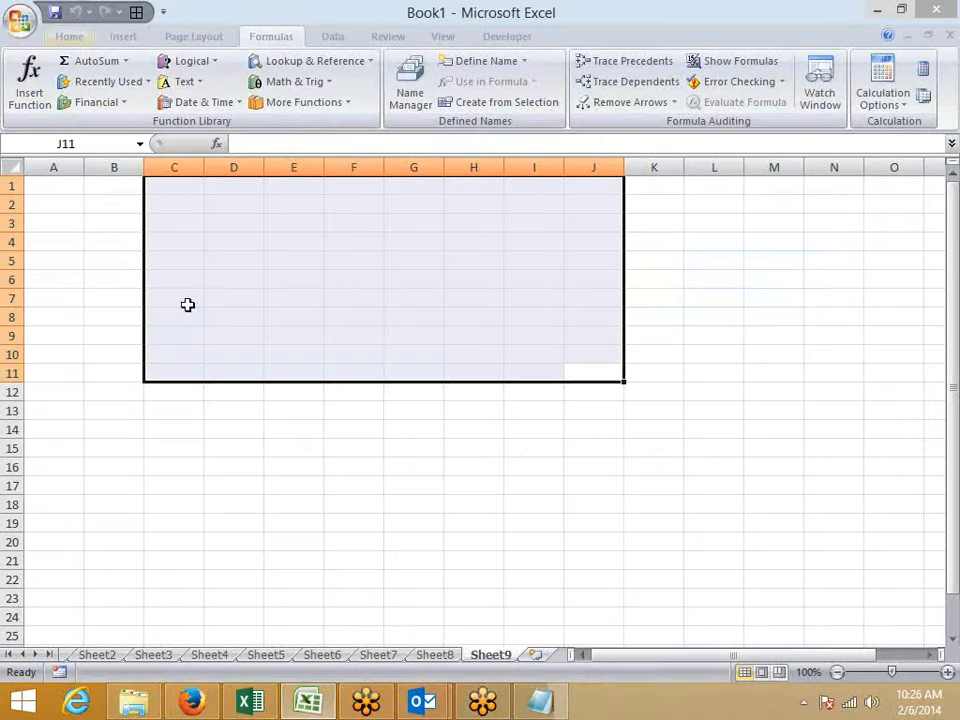
click(310, 703)
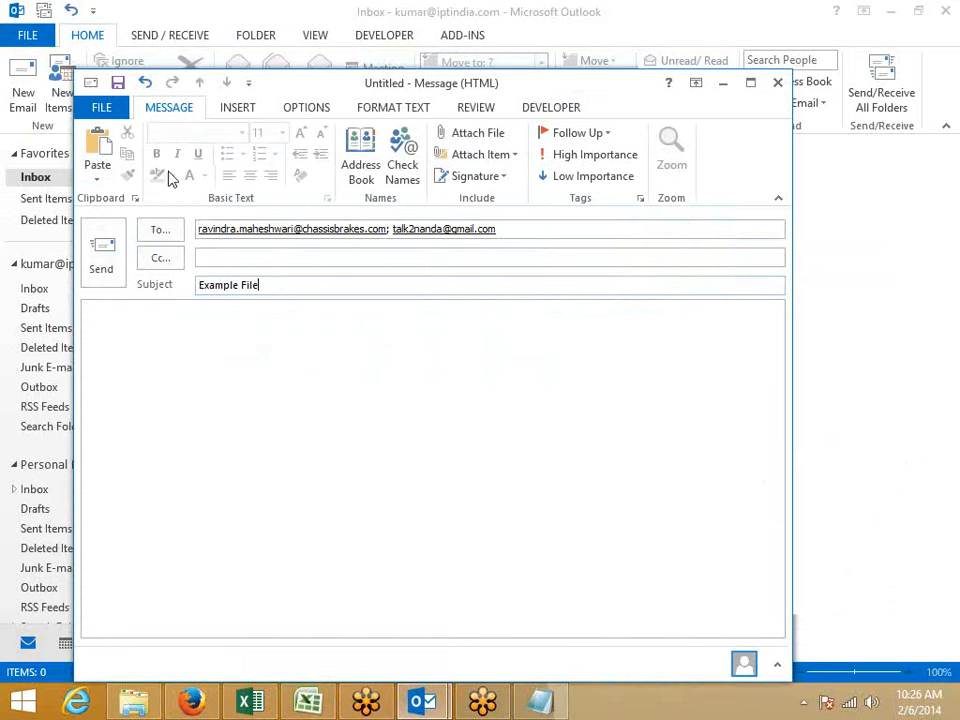
Look through the Desktop, Local Disk (D:) and Documents folders for the example workbook to attach to the message
click(241, 110)
click(108, 160)
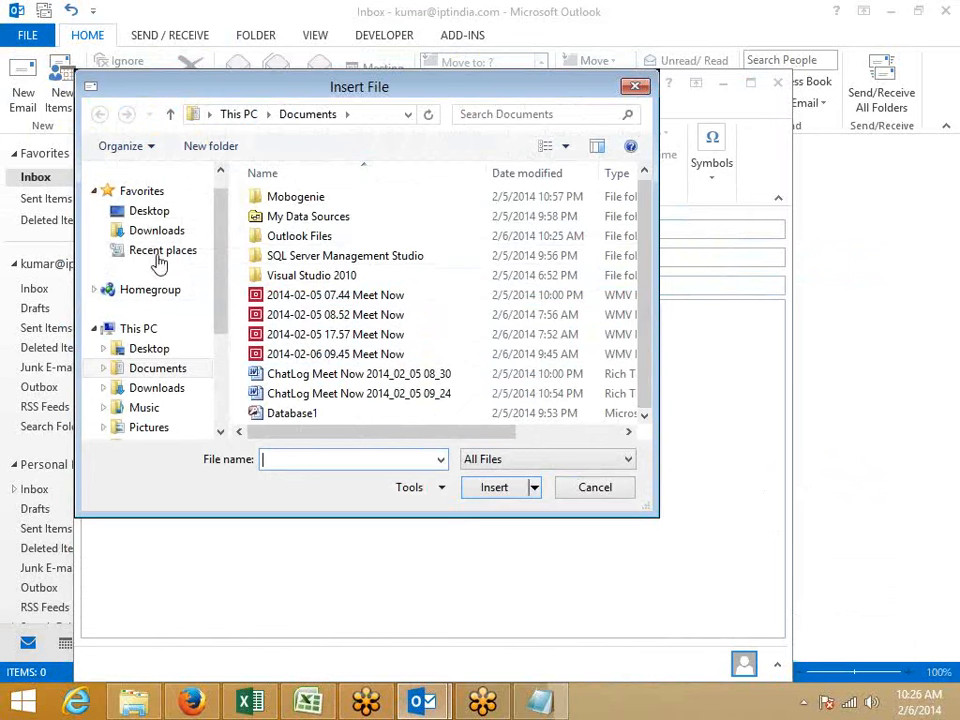
click(150, 212)
drag(648, 234, 646, 370)
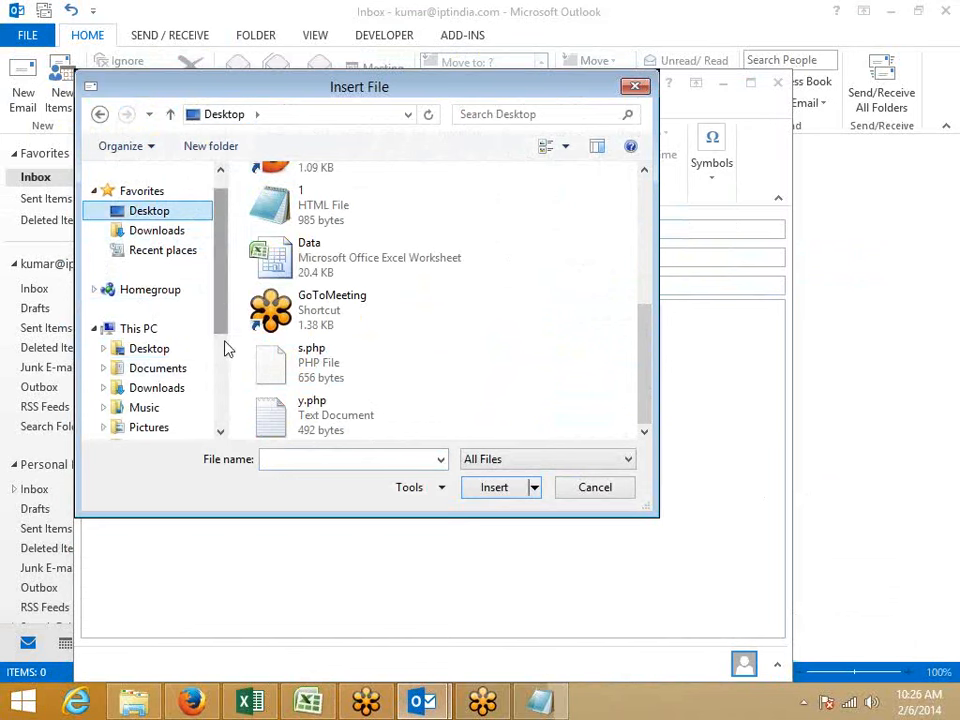
scroll(226, 350, down, 2)
click(190, 391)
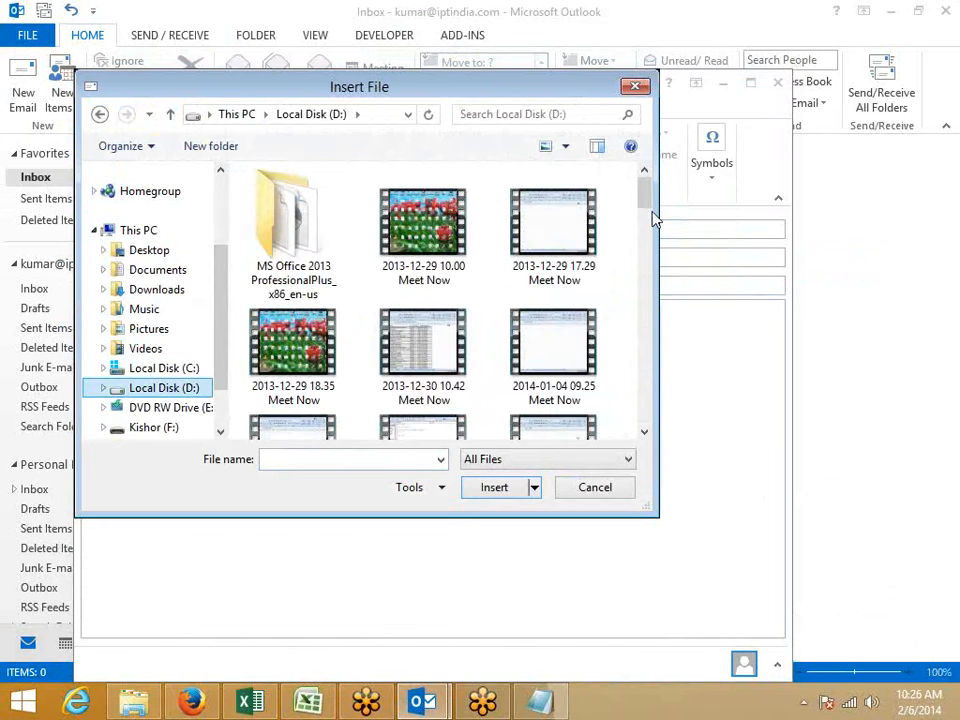
drag(643, 207, 636, 165)
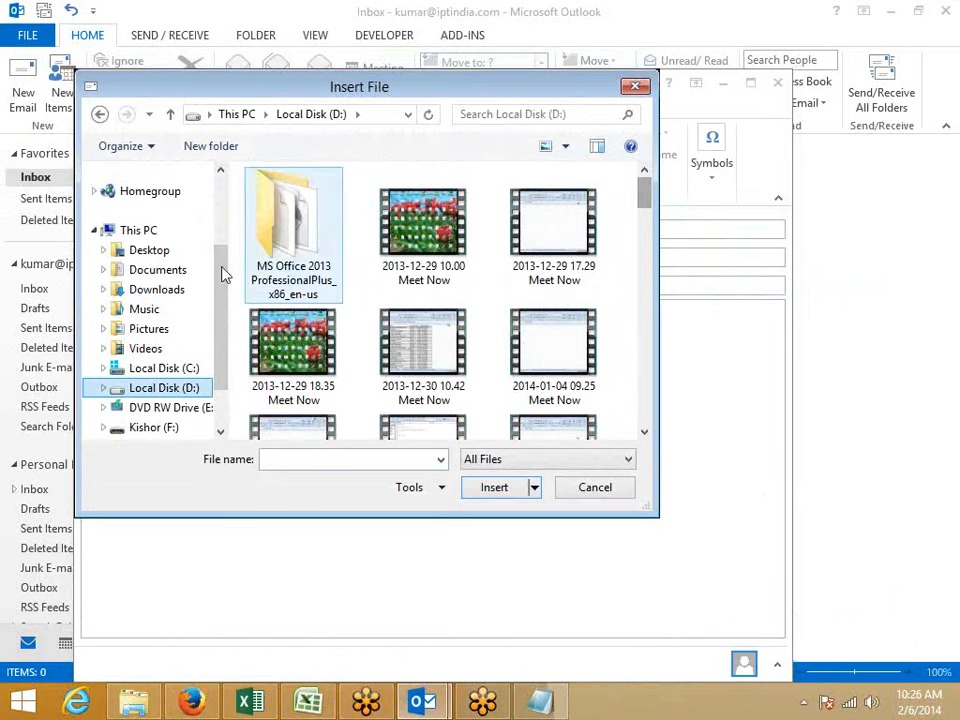
click(180, 271)
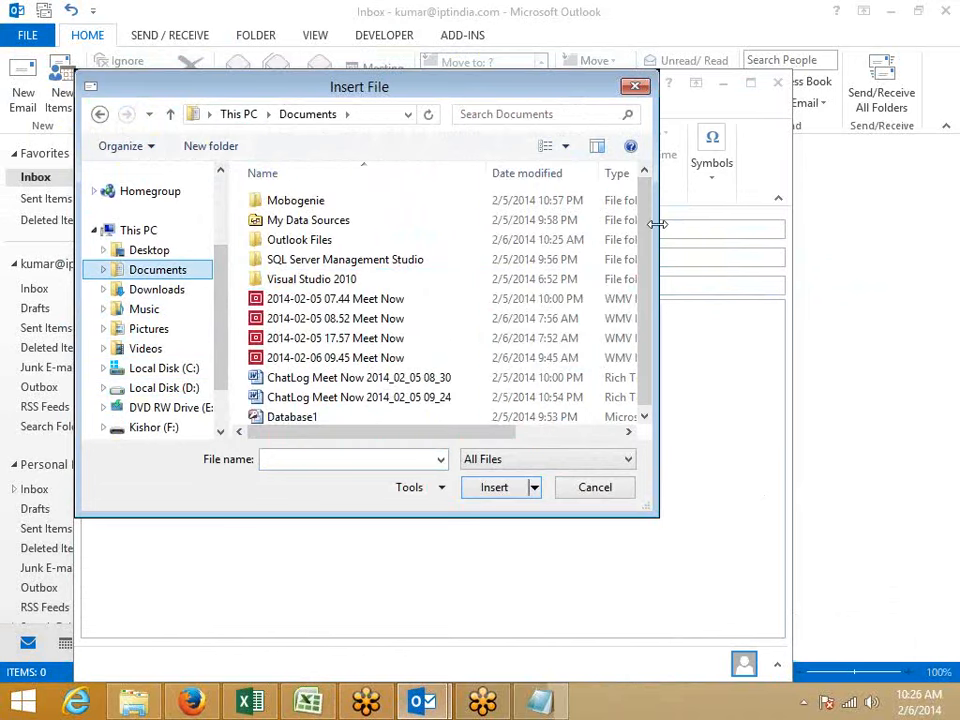
click(172, 254)
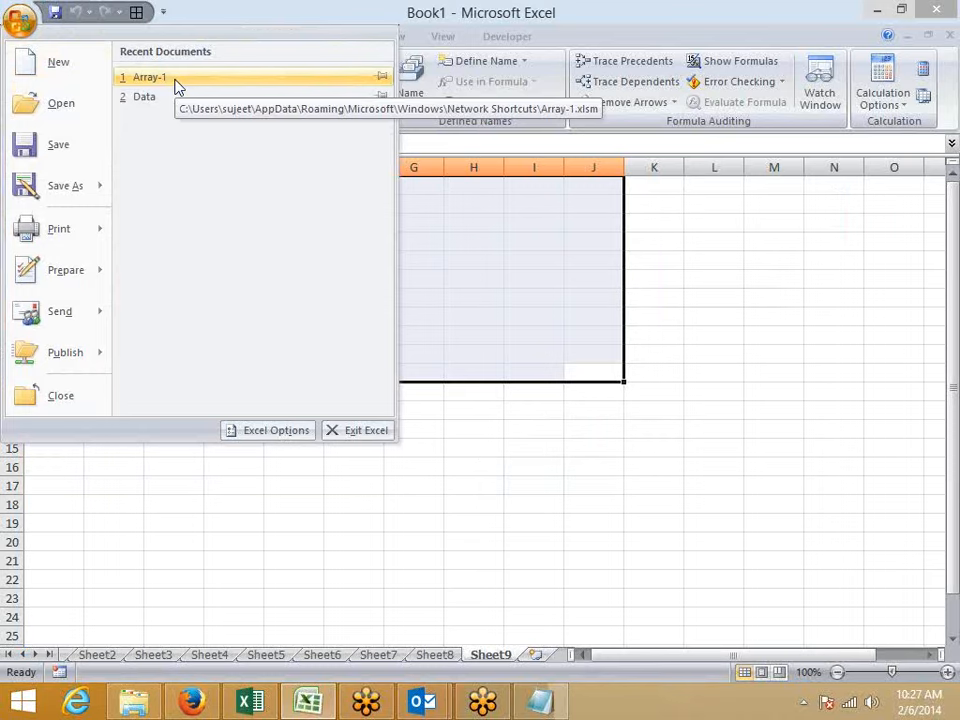
Open the recent workbook Array-1 in Excel and save a copy of it to the Desktop under the same name
click(175, 78)
click(20, 20)
mouse_move(72, 238)
click(72, 188)
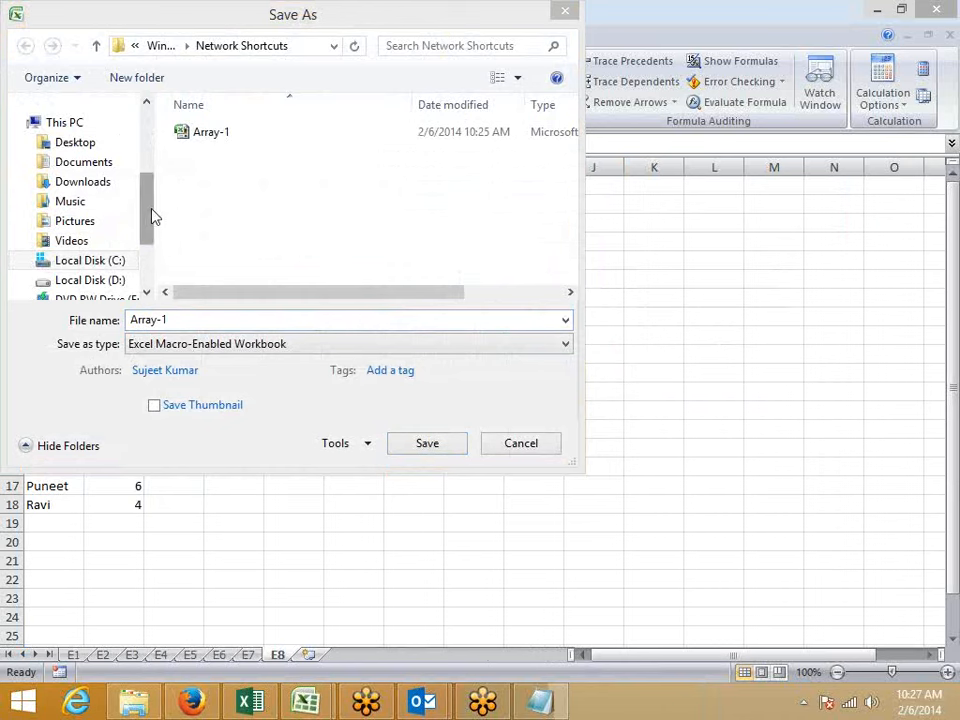
drag(150, 216, 161, 148)
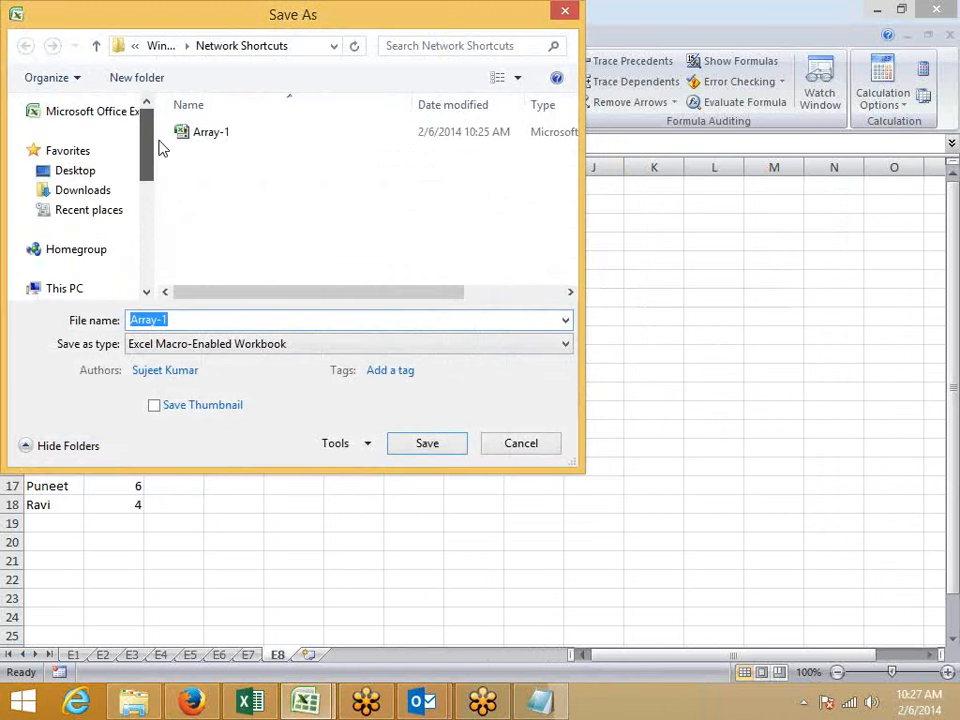
click(96, 172)
click(424, 443)
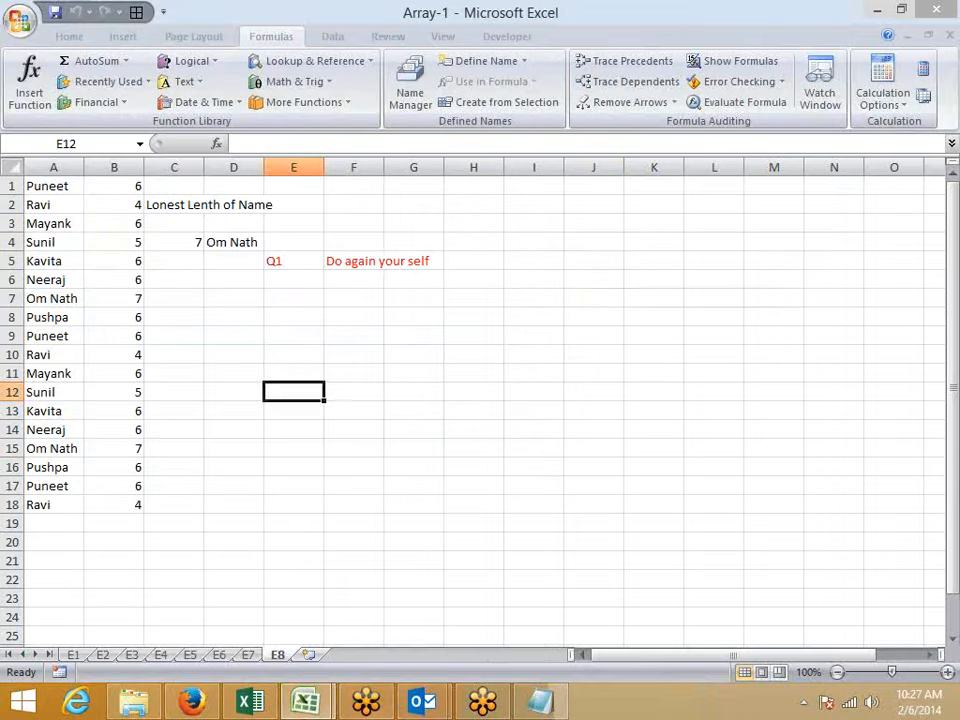
click(192, 702)
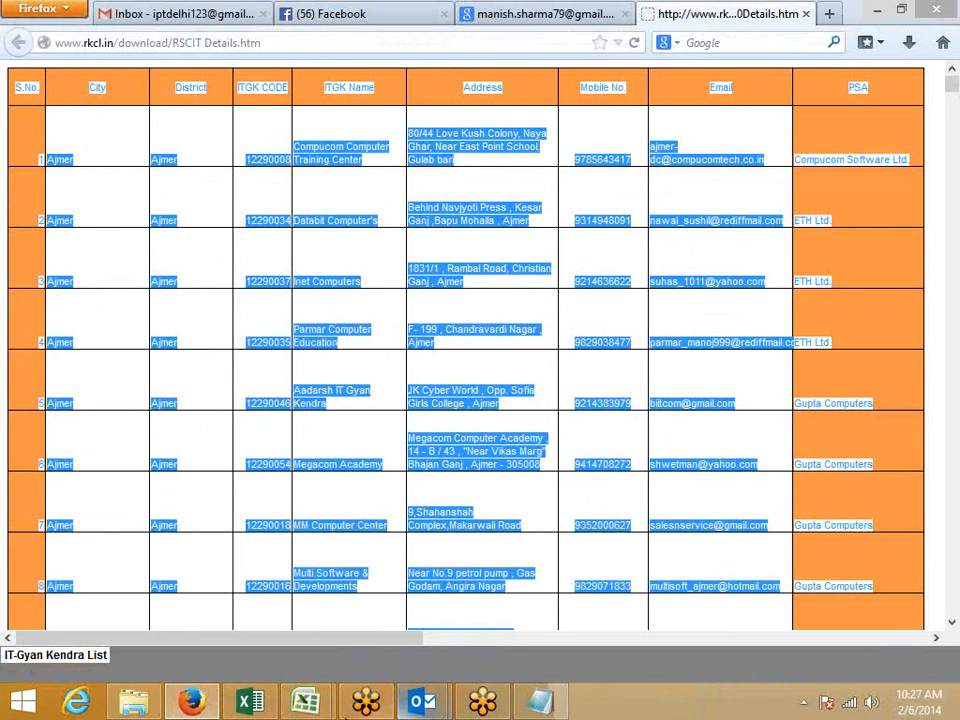
mouse_move(312, 706)
click(395, 640)
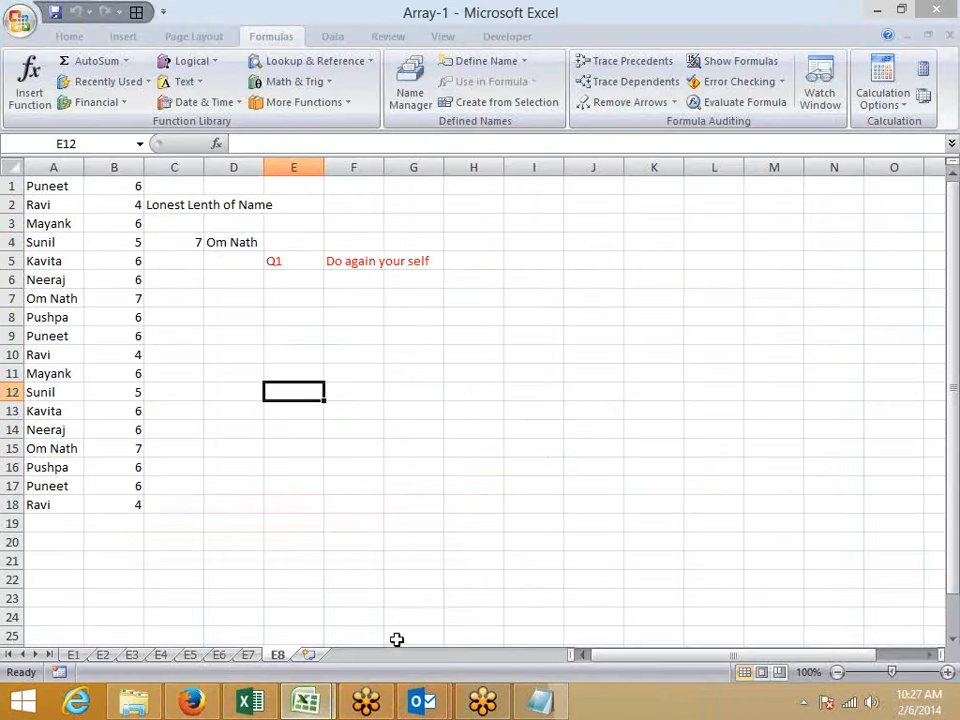